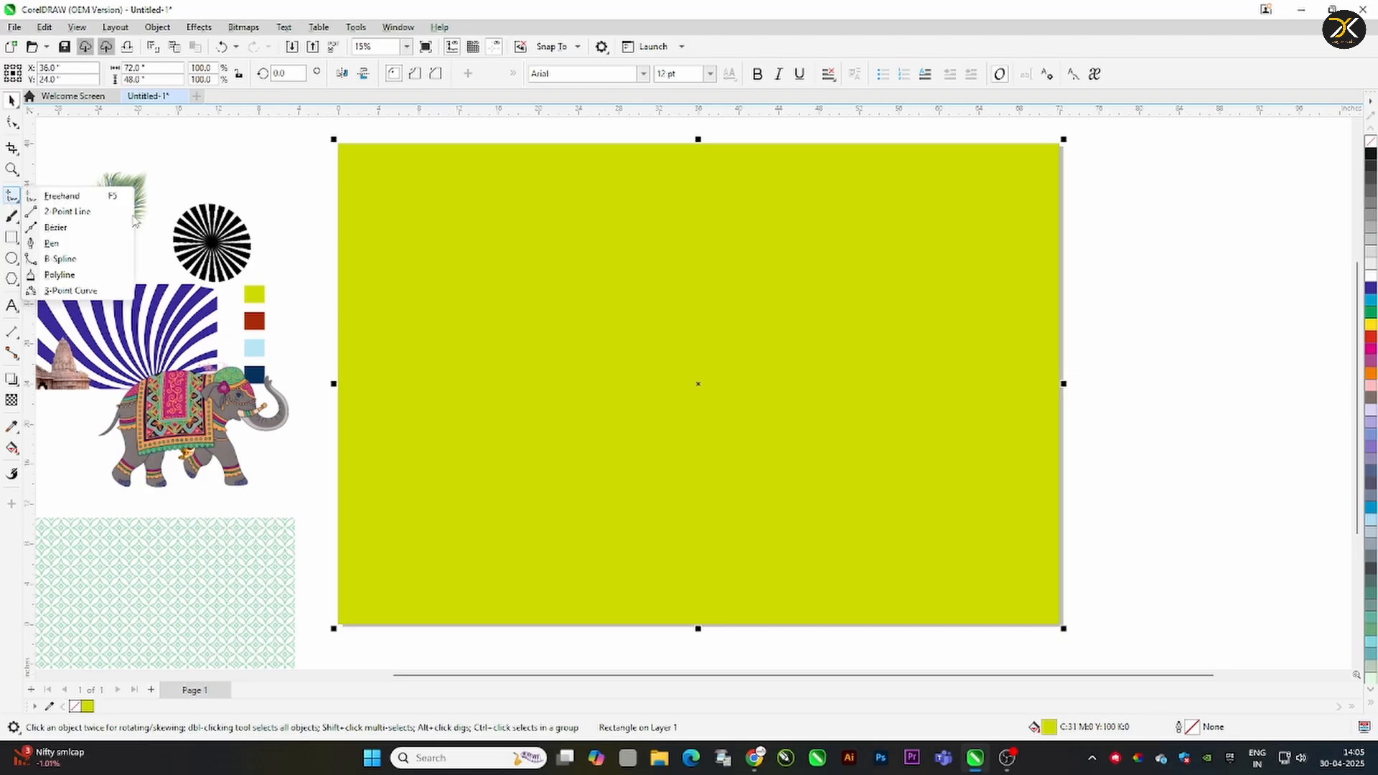
Draw a wavy curve about 80 inches wide across the middle of the green rectangle and smooth it
{"action": "left_click", "coordinate": [61, 274]}
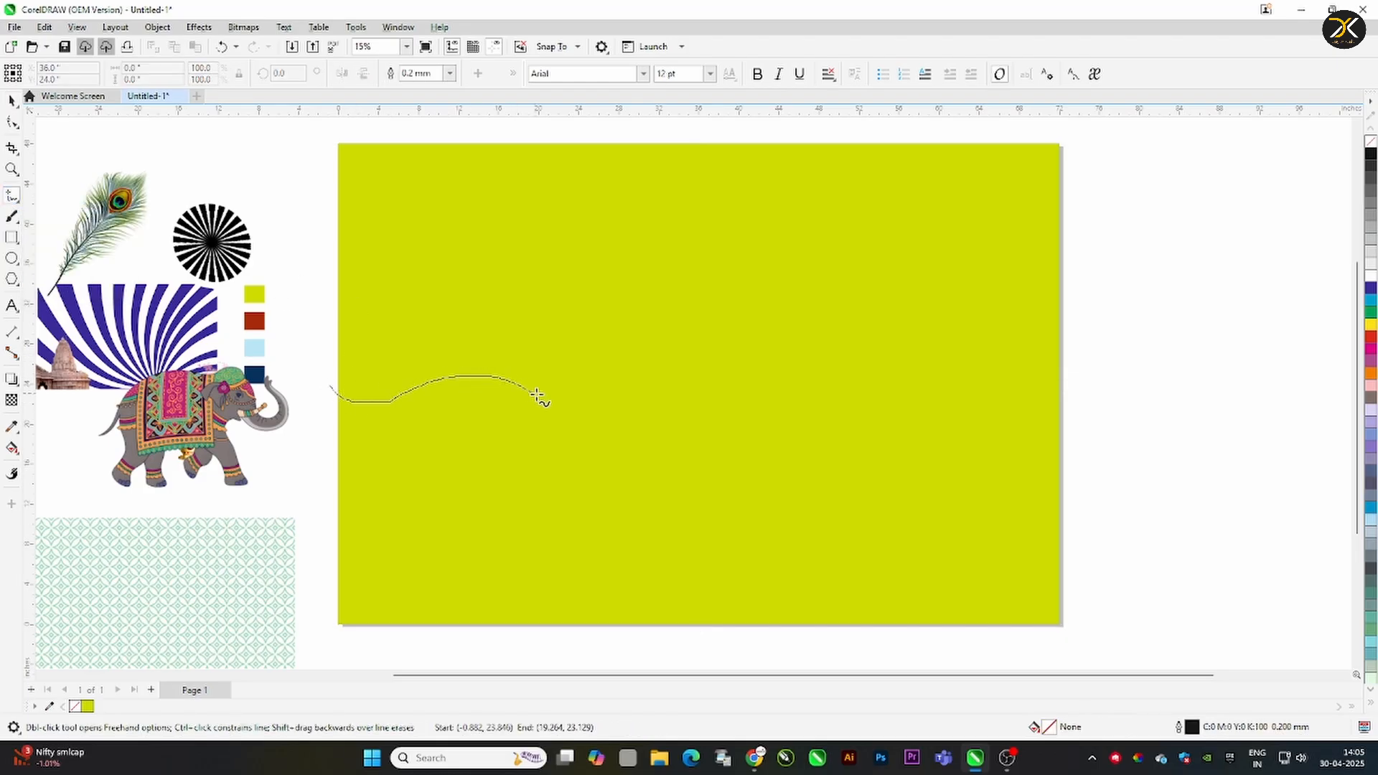
{"action": "left_click_drag", "start_coordinate": [1115, 319], "coordinate": [1133, 287]}
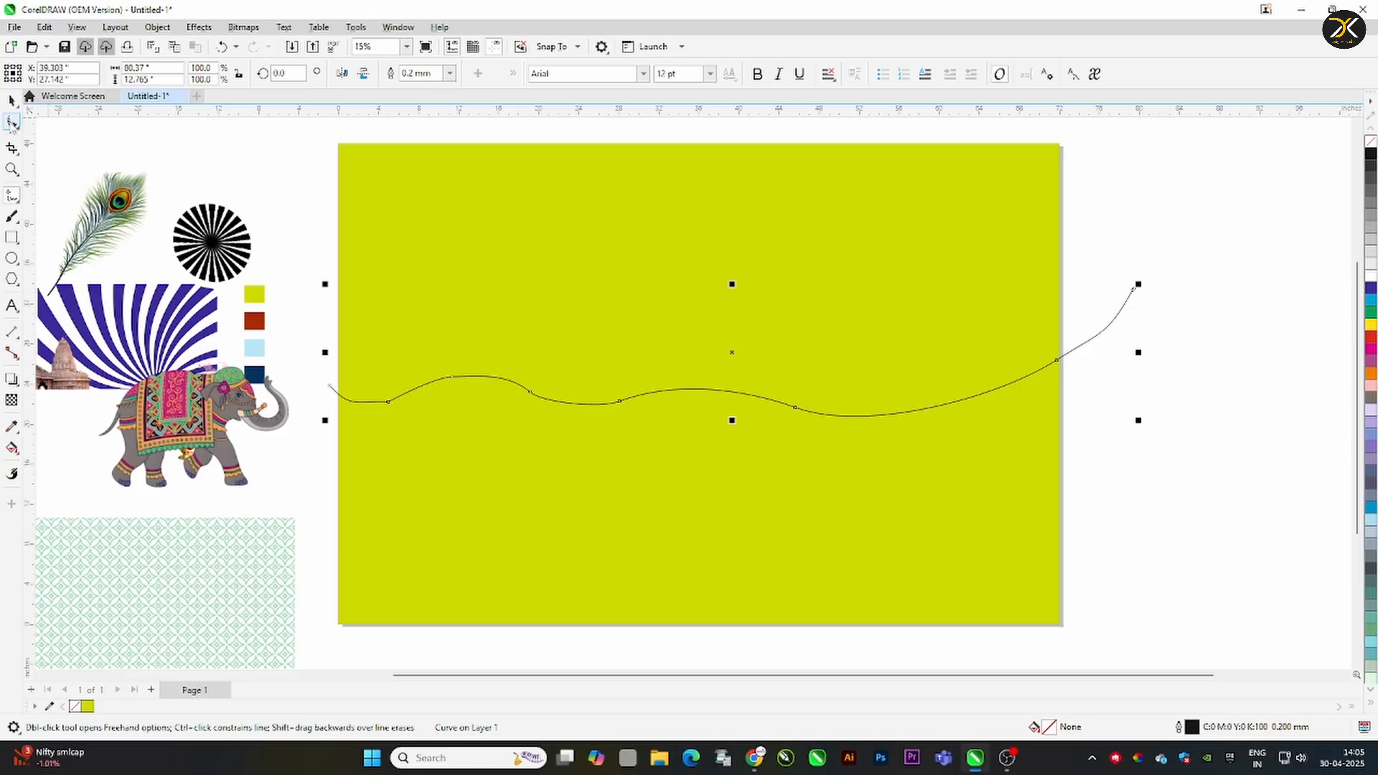
{"action": "left_click", "coordinate": [12, 124]}
{"action": "left_click", "coordinate": [50, 138]}
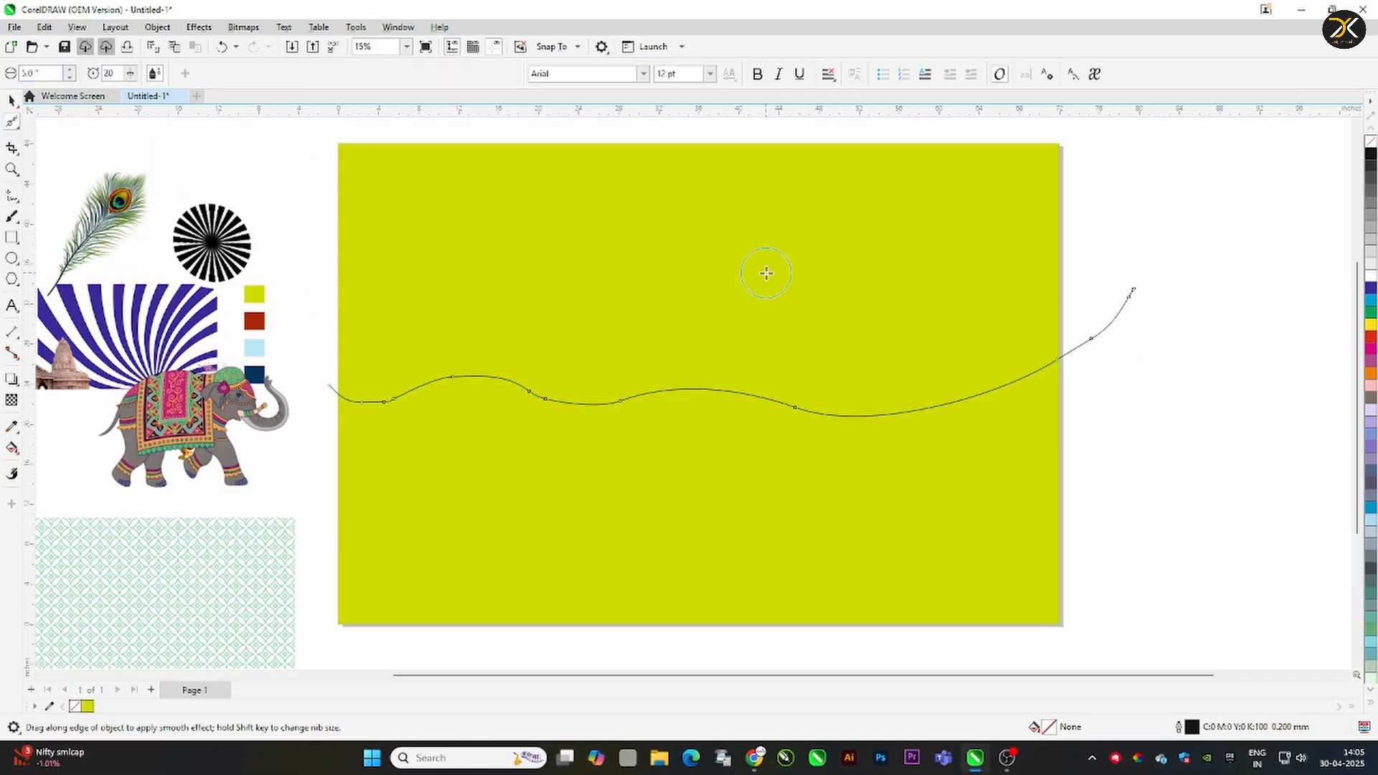
Remove surplus nodes from the wavy curve and reshape its second crest and following dip with the node handles
{"action": "left_click", "coordinate": [15, 123]}
{"action": "left_click", "coordinate": [50, 123]}
{"action": "double_click", "coordinate": [394, 399]}
{"action": "double_click", "coordinate": [383, 402]}
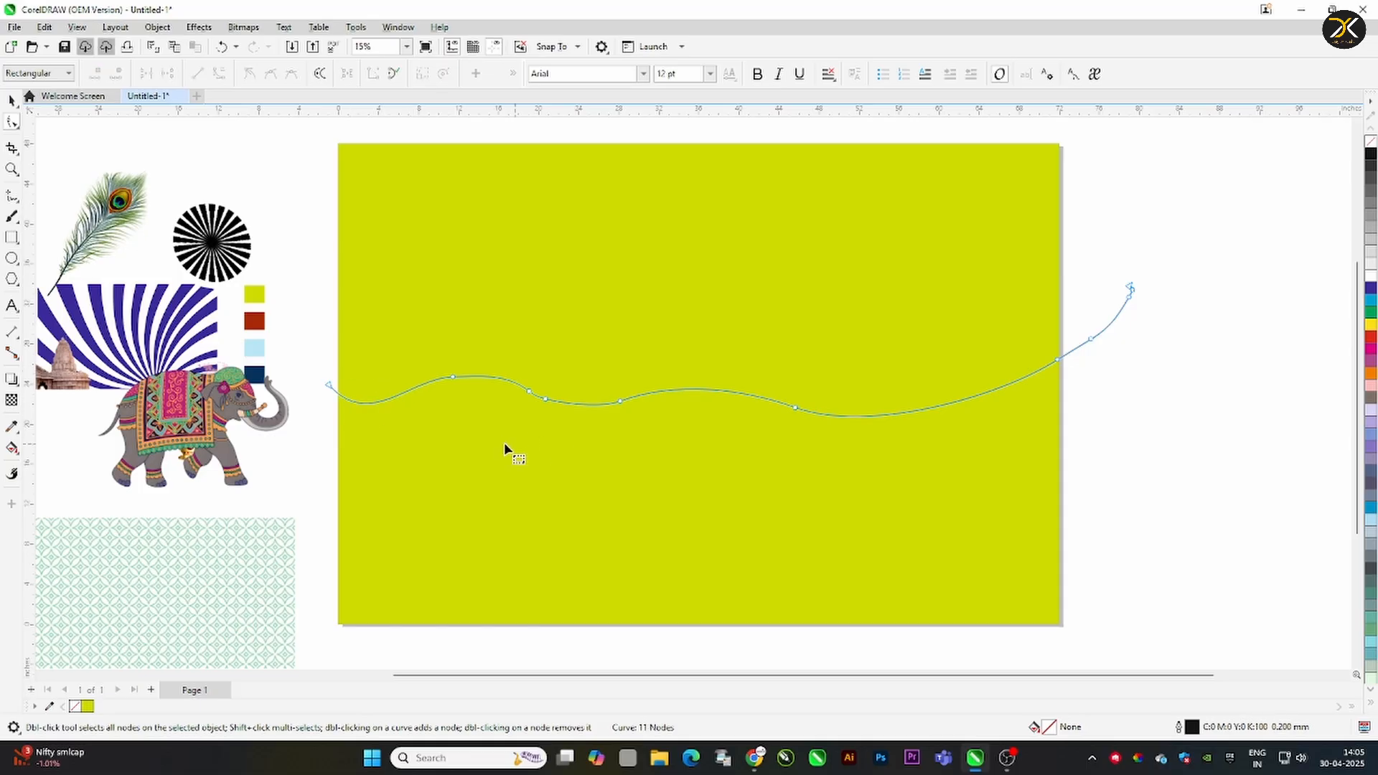
{"action": "double_click", "coordinate": [452, 376]}
{"action": "double_click", "coordinate": [620, 401]}
{"action": "key", "text": "ctrl+z"}
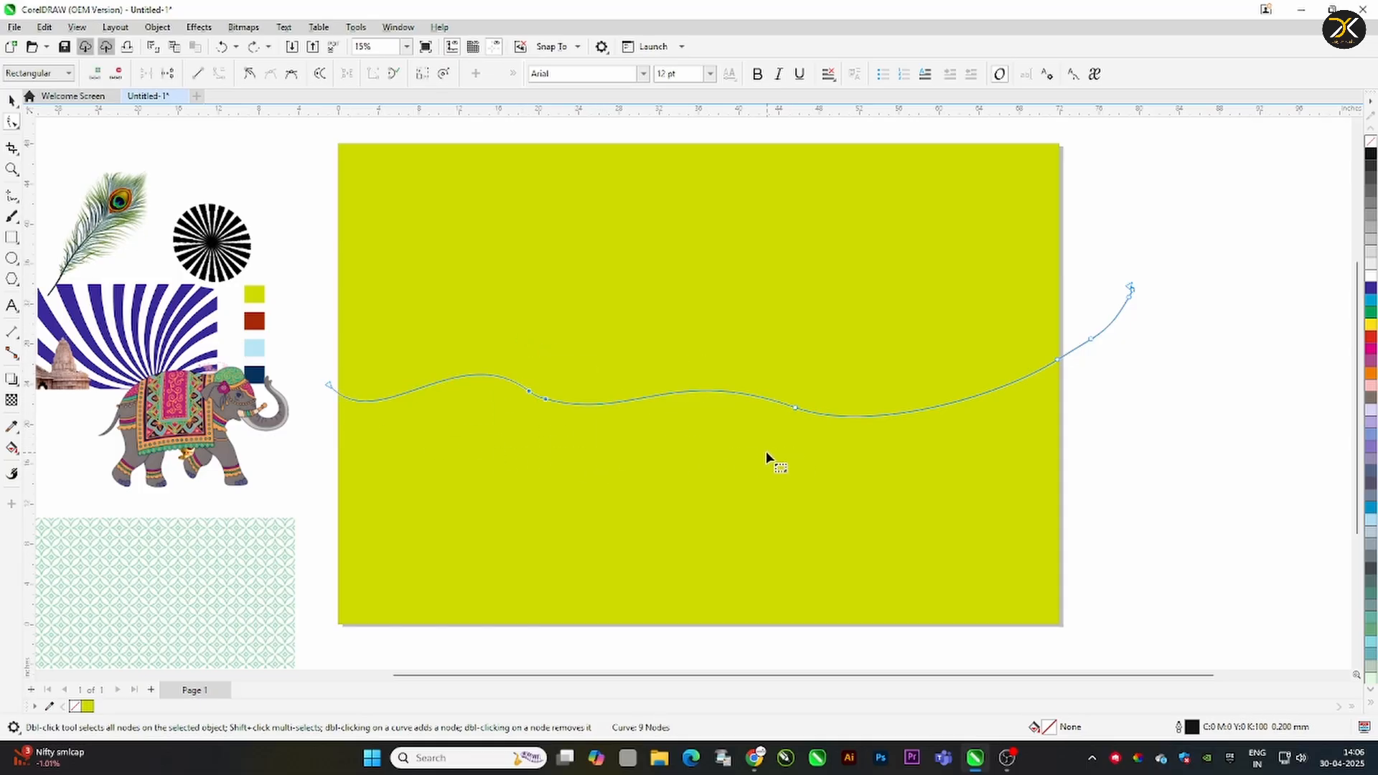
{"action": "key", "text": "ctrl+z"}
{"action": "left_click_drag", "start_coordinate": [678, 341], "coordinate": [679, 333]}
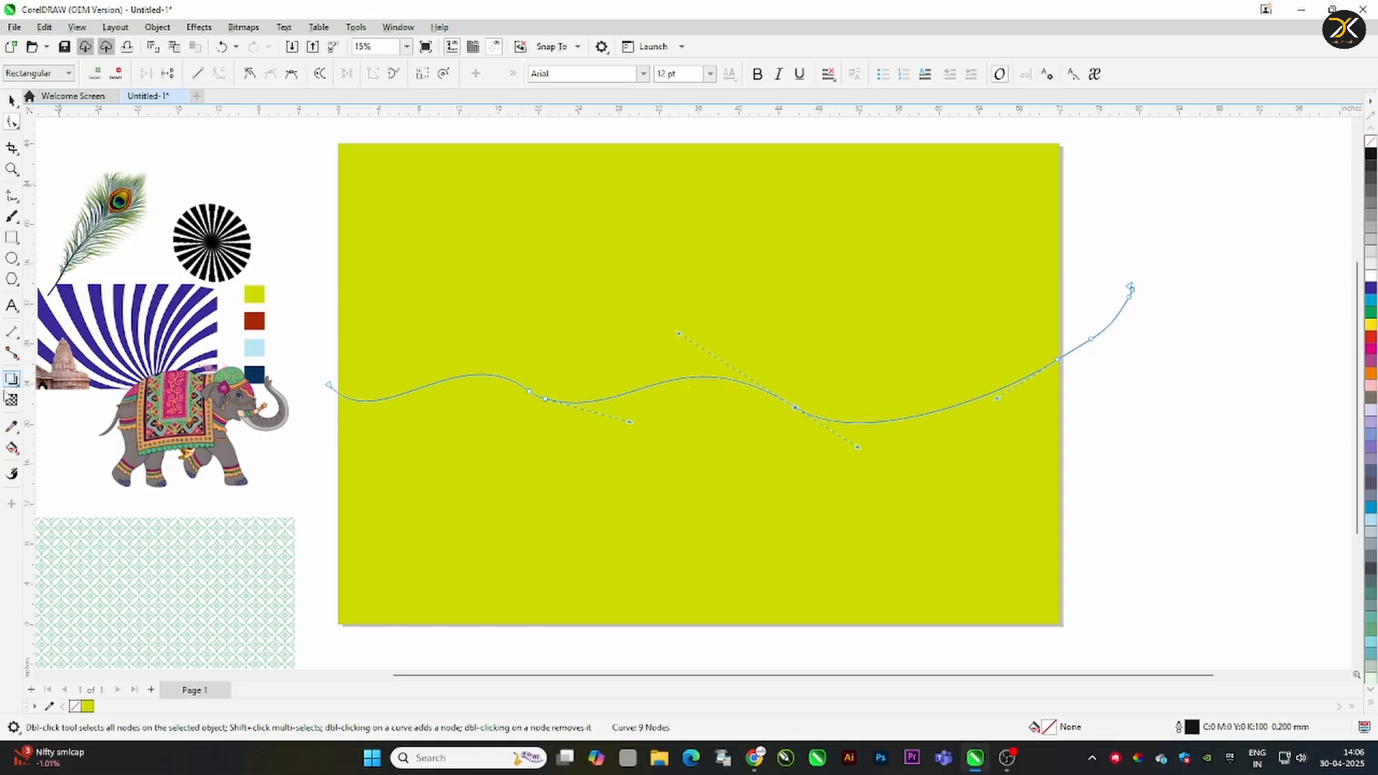
Try to trim the green rectangle with the wavy curve and shift the result, undoing both
{"action": "left_click", "coordinate": [13, 103]}
{"action": "left_click", "coordinate": [347, 310]}
{"action": "left_click_drag", "start_coordinate": [306, 331], "coordinate": [1272, 508]}
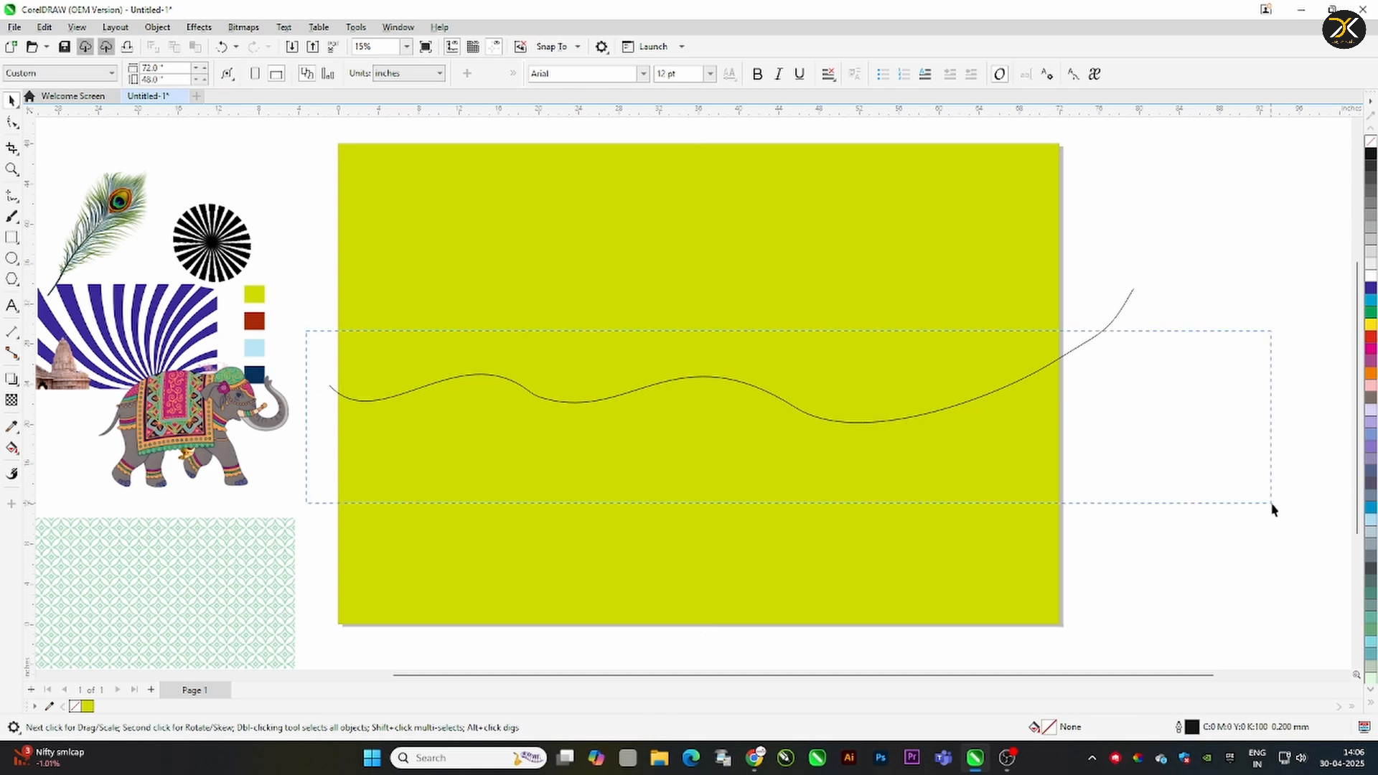
{"action": "left_click_drag", "start_coordinate": [355, 505], "coordinate": [235, 636]}
{"action": "left_click", "coordinate": [441, 74]}
{"action": "left_click_drag", "start_coordinate": [545, 274], "coordinate": [560, 196]}
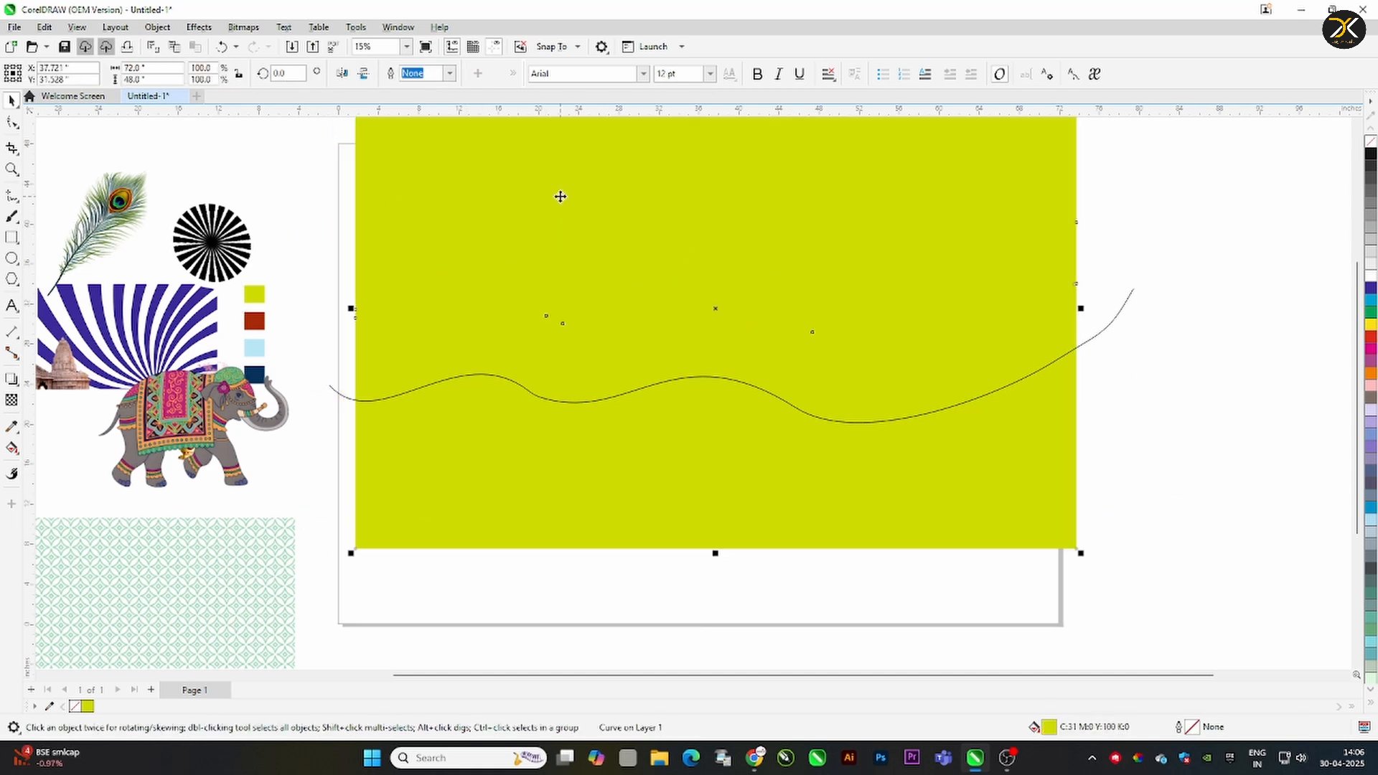
{"action": "key", "text": "ctrl+z"}
{"action": "key", "text": "ctrl+z"}
Smart-fill the region of the rectangle above the wavy curve and colour it with the document's lime green
{"action": "left_click", "coordinate": [445, 466]}
{"action": "left_click", "coordinate": [11, 448]}
{"action": "right_click", "coordinate": [11, 450]}
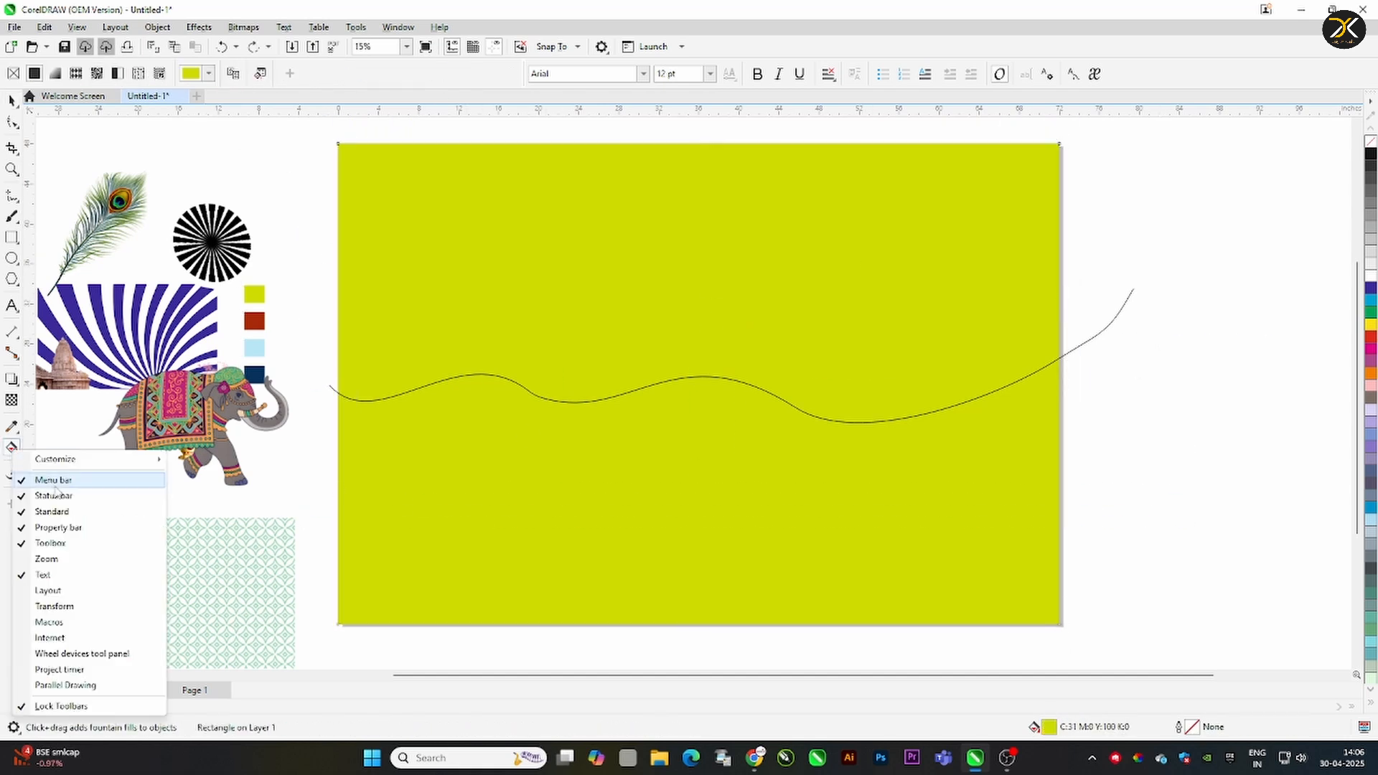
{"action": "left_click", "coordinate": [574, 321]}
{"action": "left_click", "coordinate": [6, 452]}
{"action": "left_click", "coordinate": [63, 469]}
{"action": "left_click", "coordinate": [446, 305]}
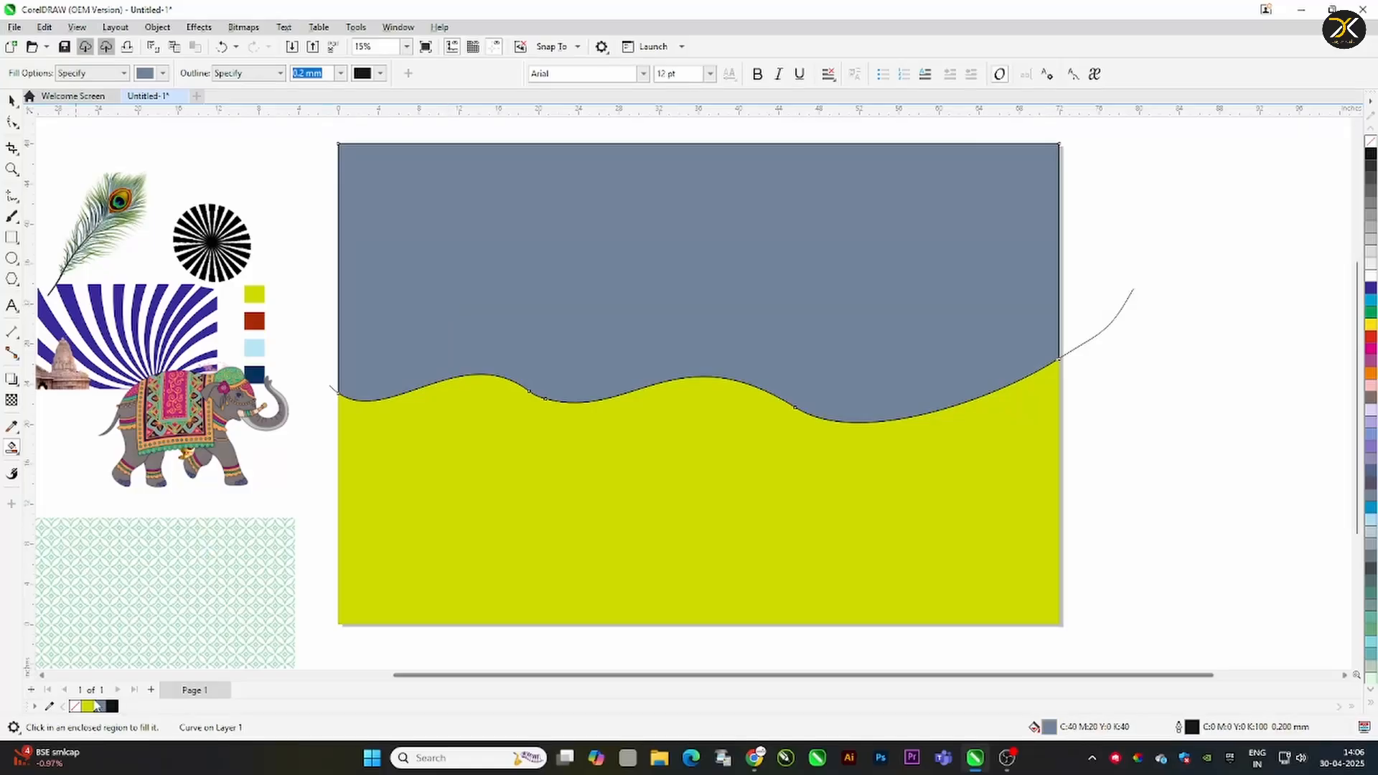
{"action": "left_click", "coordinate": [86, 706]}
Delete the original wavy line and remove the outline from the upper green shape
{"action": "left_click", "coordinate": [11, 101]}
{"action": "key", "text": "Delete"}
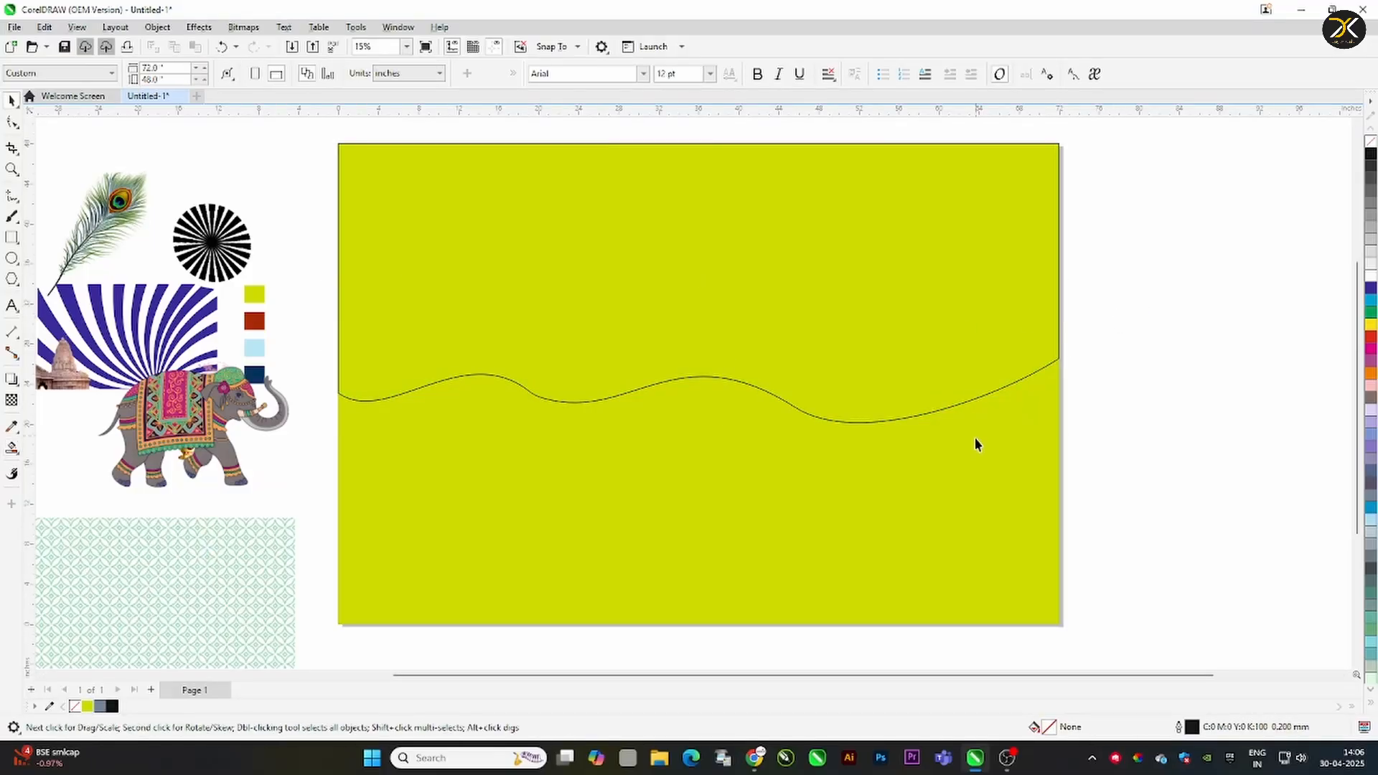
{"action": "left_click_drag", "start_coordinate": [977, 435], "coordinate": [941, 523]}
{"action": "key", "text": "ctrl+z"}
{"action": "left_click", "coordinate": [727, 284], "text": "shift"}
{"action": "right_click", "coordinate": [74, 707]}
{"action": "left_click", "coordinate": [298, 466]}
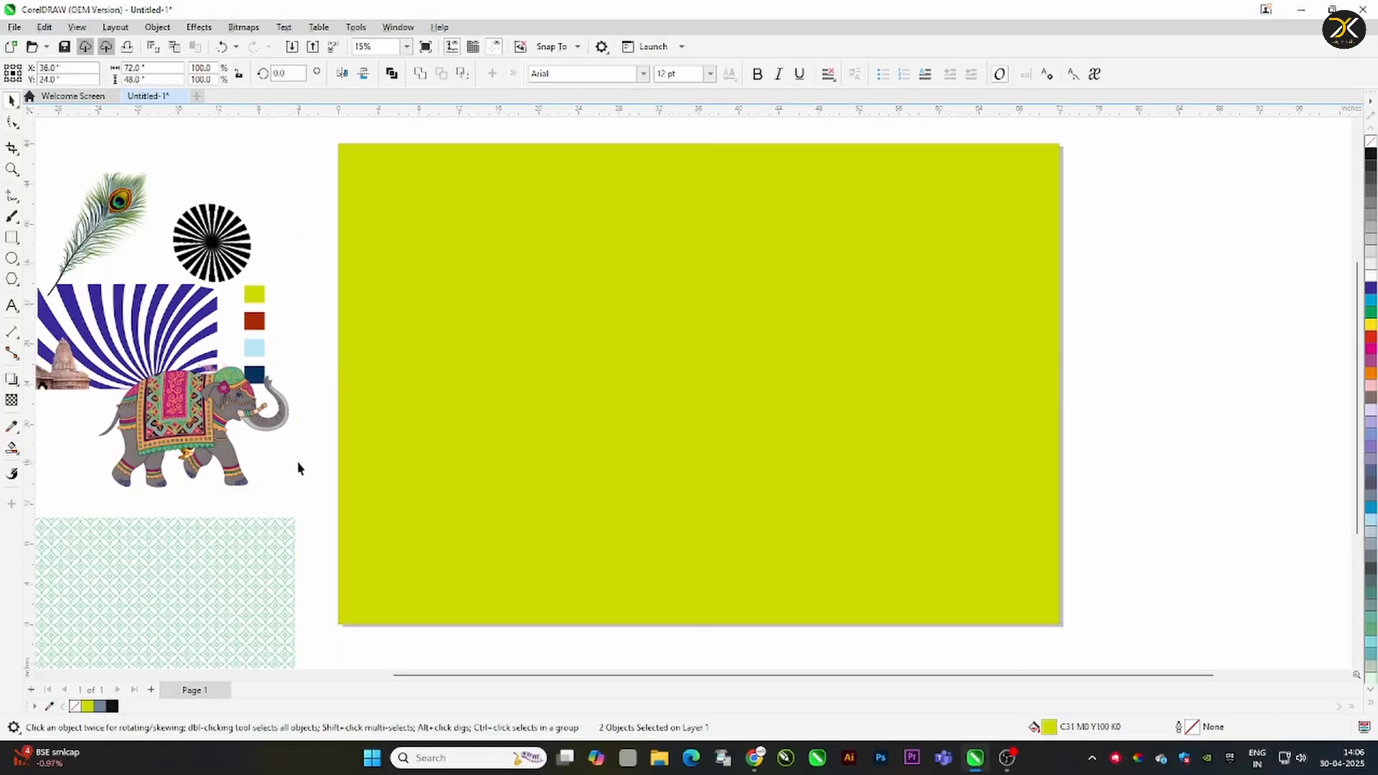
Fill the rectangle behind the upper green shape with white
{"action": "left_click", "coordinate": [445, 467]}
{"action": "left_click", "coordinate": [1370, 276]}
{"action": "left_click", "coordinate": [1263, 290]}
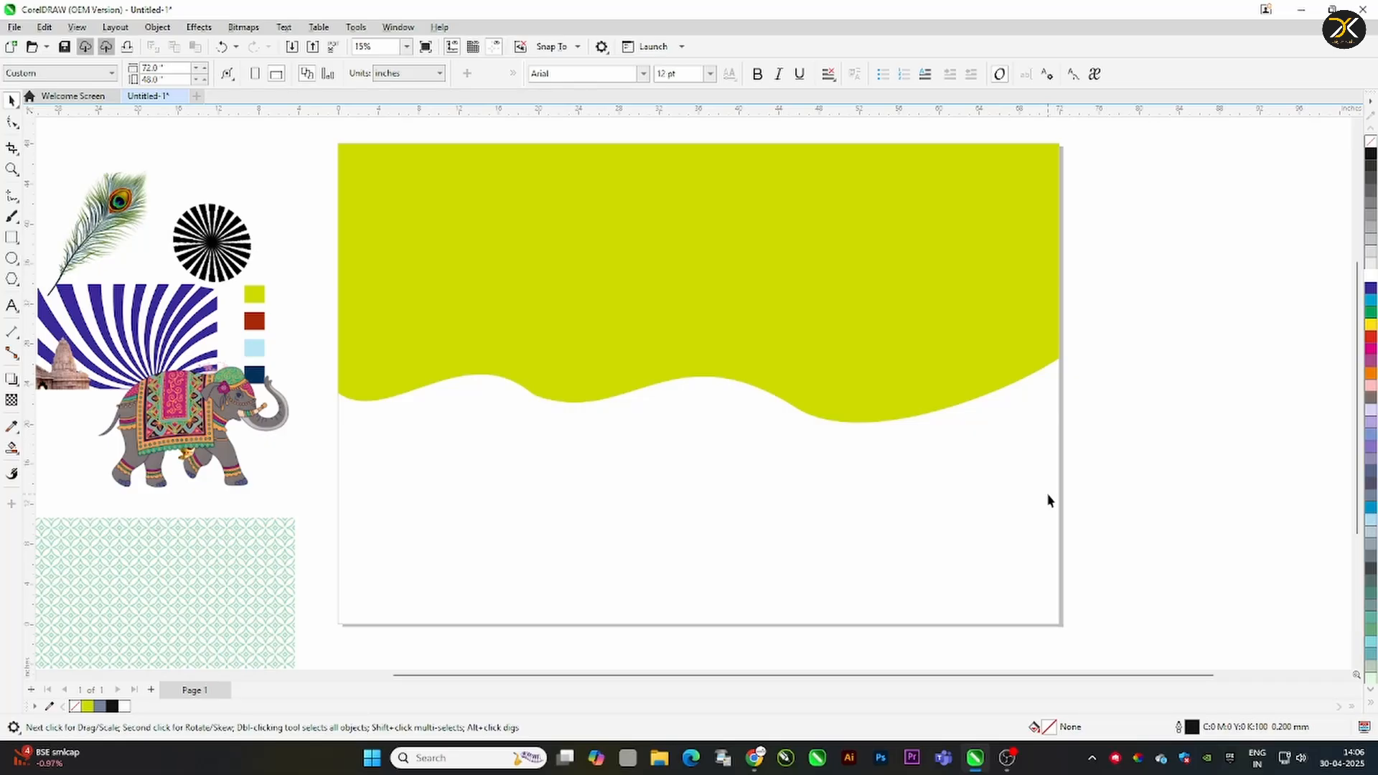
Move the black radial circle and the peacock feather up, clear of the striped ray pattern
{"action": "left_click_drag", "start_coordinate": [951, 674], "coordinate": [800, 674]}
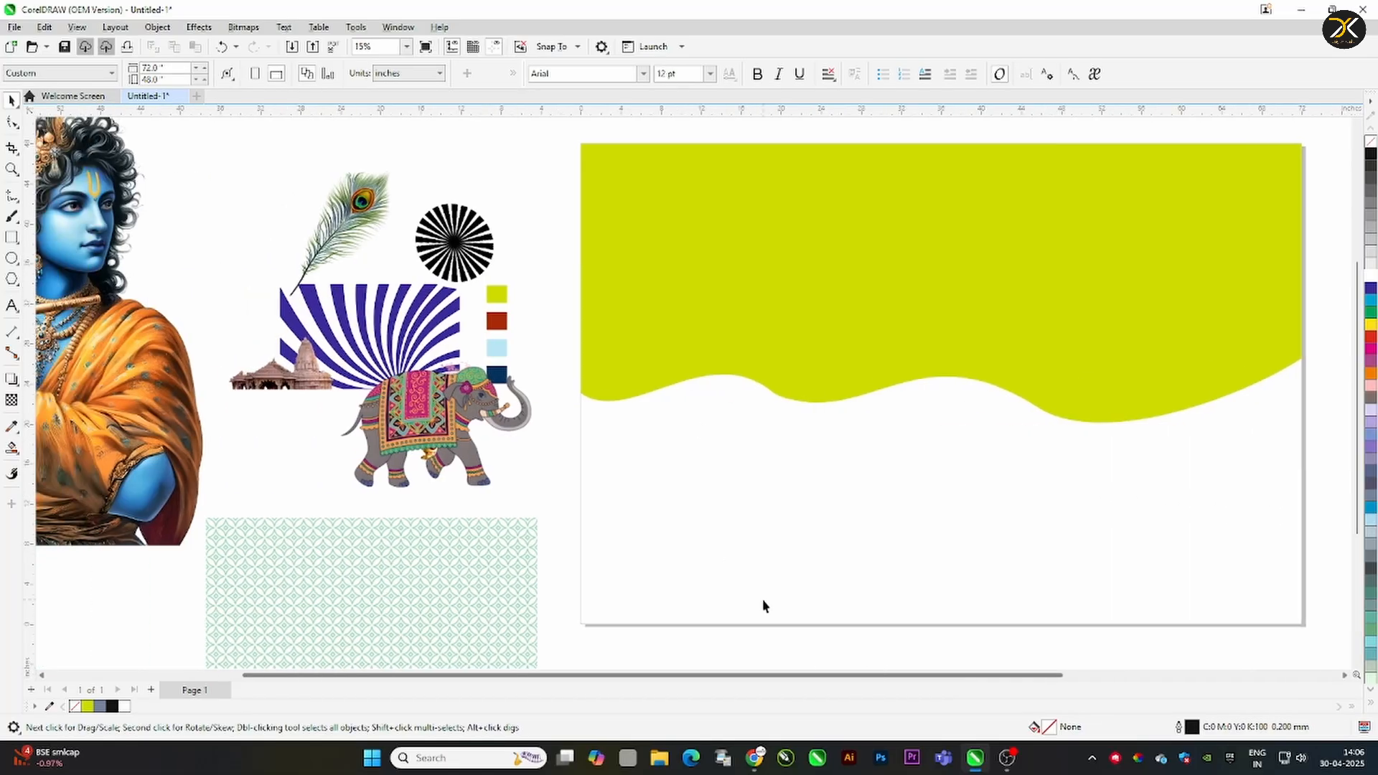
{"action": "left_click", "coordinate": [357, 214]}
{"action": "left_click_drag", "start_coordinate": [457, 241], "coordinate": [472, 169]}
{"action": "left_click_drag", "start_coordinate": [355, 223], "coordinate": [241, 155]}
Enlarge the ray pattern to about 72 inches wide over the green wave shape and recolour it yellow
{"action": "left_click_drag", "start_coordinate": [366, 294], "coordinate": [366, 221]}
{"action": "left_click_drag", "start_coordinate": [366, 221], "coordinate": [667, 147]}
{"action": "left_click_drag", "start_coordinate": [757, 242], "coordinate": [1285, 557]}
{"action": "left_click_drag", "start_coordinate": [1145, 429], "coordinate": [1136, 331]}
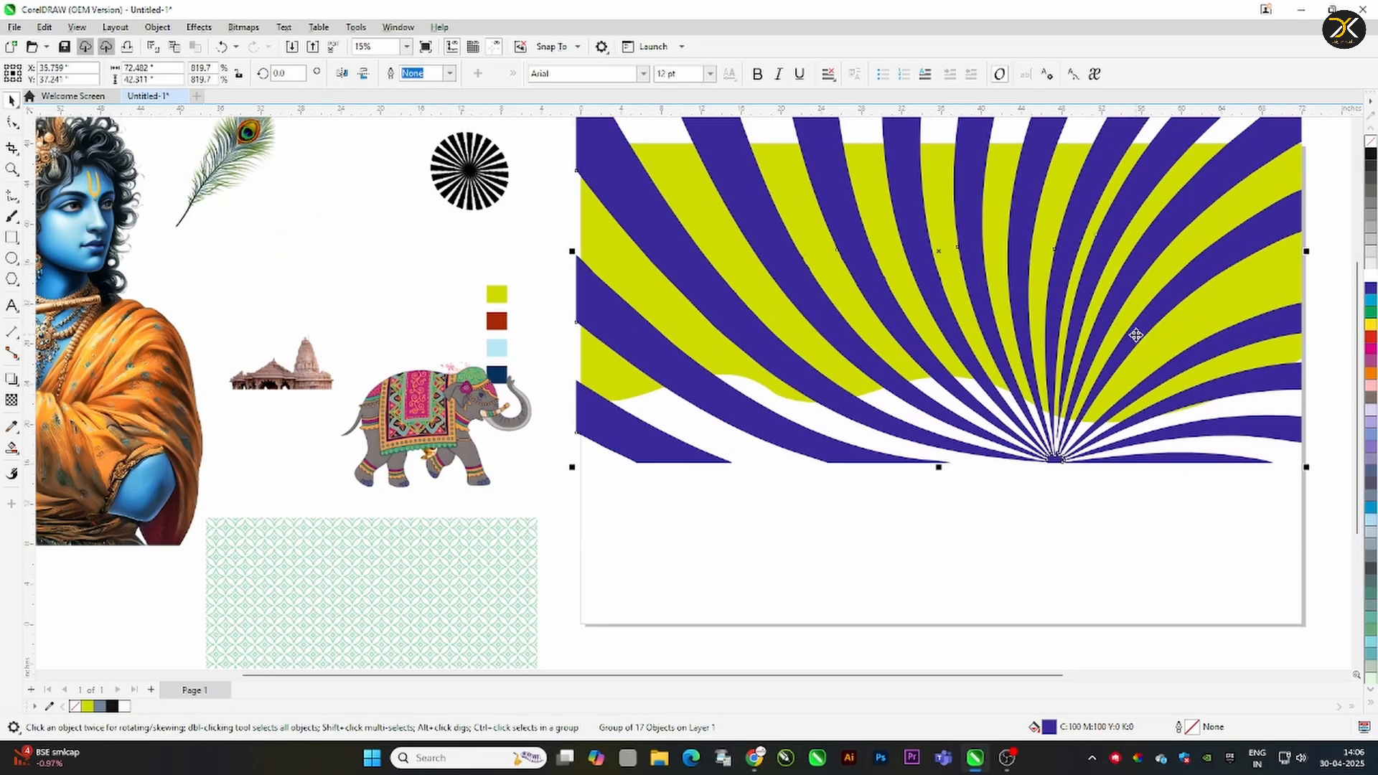
{"action": "key", "text": "F4"}
{"action": "left_click", "coordinate": [1370, 325]}
PowerClip the yellow rays inside the green wave shape and position them so they radiate from its lower edge
{"action": "left_click", "coordinate": [11, 169]}
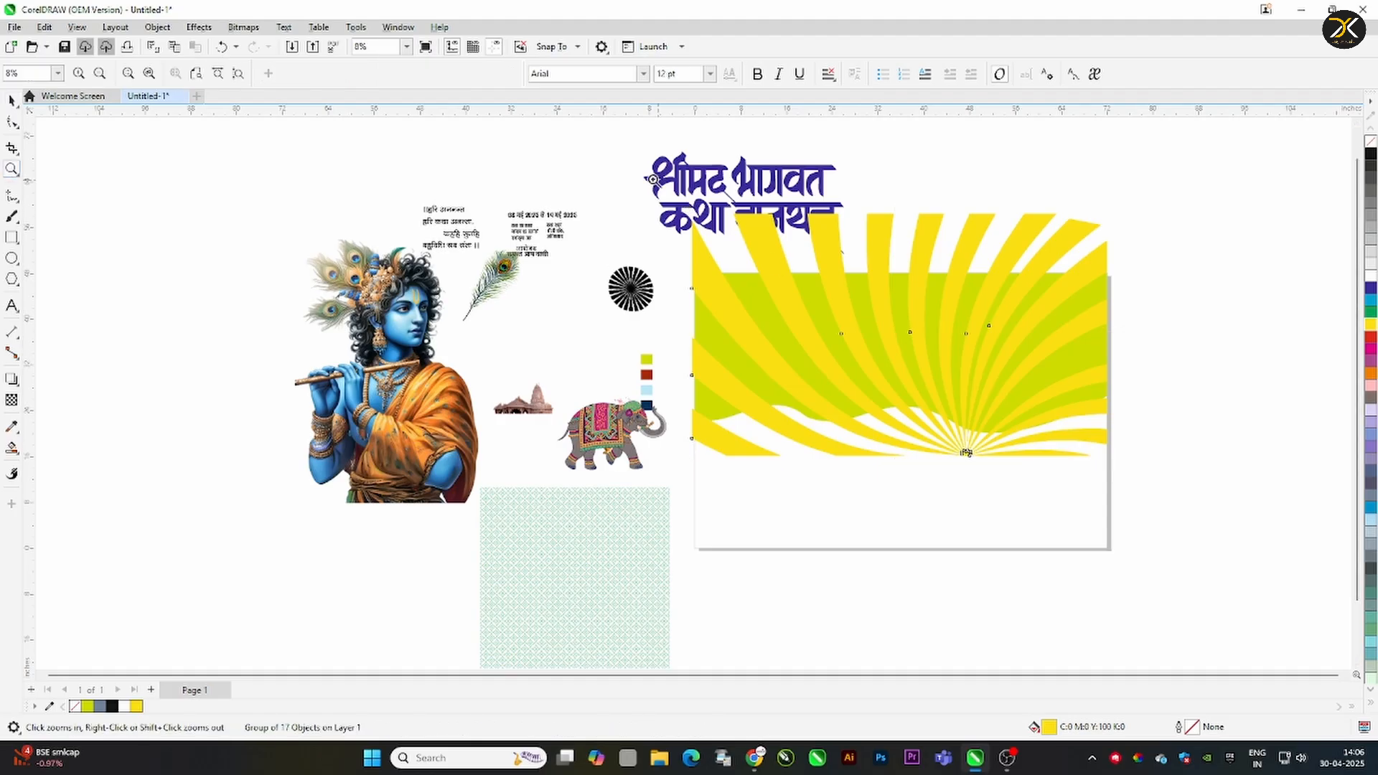
{"action": "left_click_drag", "start_coordinate": [655, 183], "coordinate": [1219, 507]}
{"action": "left_click", "coordinate": [12, 101]}
{"action": "left_click_drag", "start_coordinate": [595, 259], "coordinate": [973, 170]}
{"action": "right_click", "coordinate": [973, 170]}
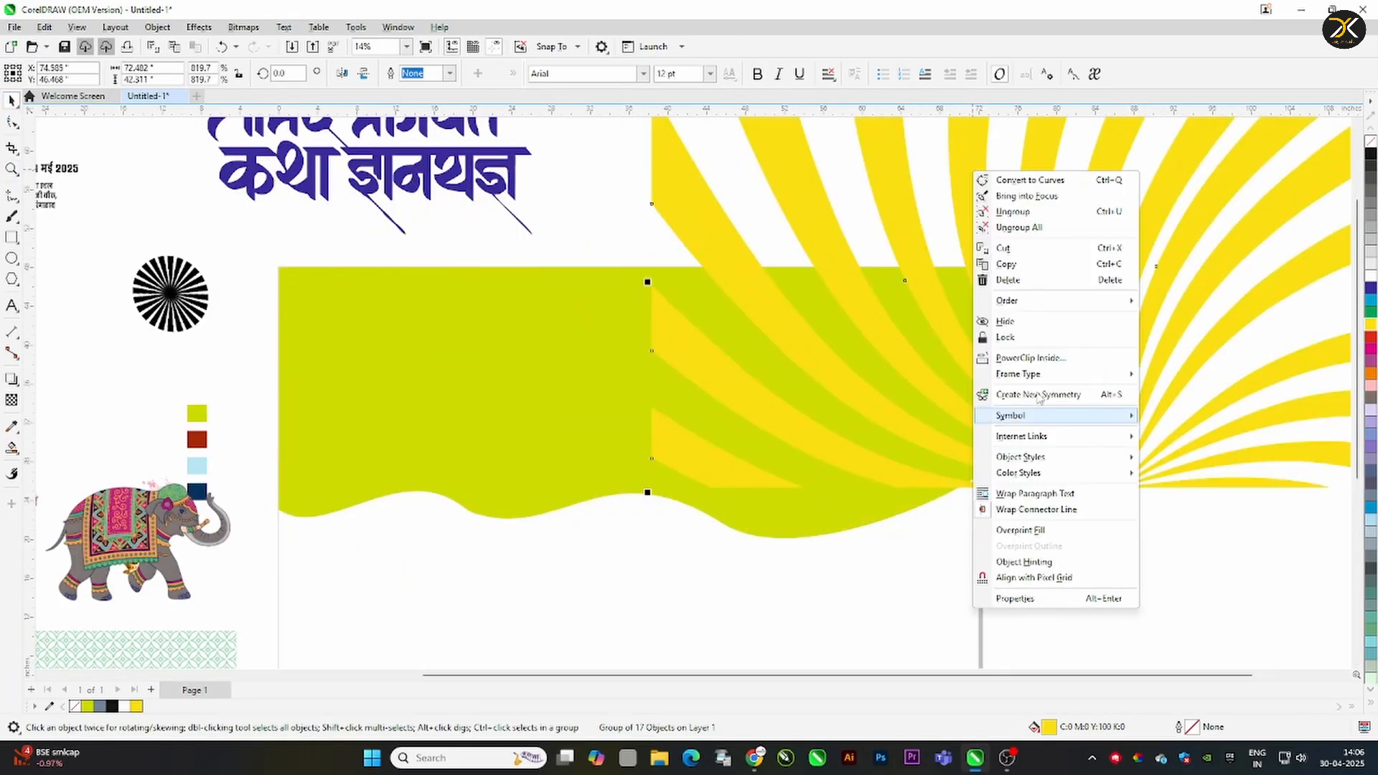
{"action": "left_click", "coordinate": [1033, 363]}
{"action": "left_click", "coordinate": [517, 316]}
{"action": "right_click", "coordinate": [517, 317]}
{"action": "mouse_move", "coordinate": [632, 317]}
{"action": "left_click", "coordinate": [732, 366]}
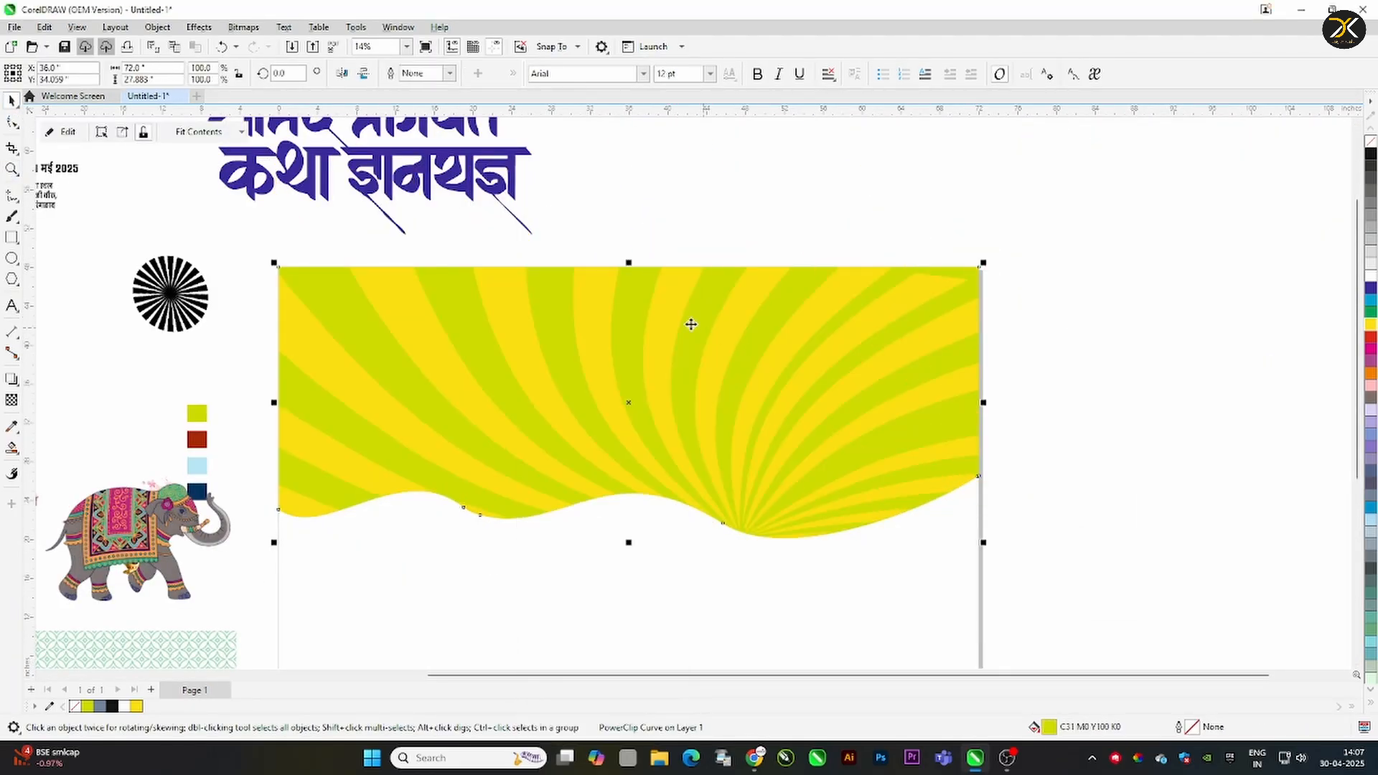
{"action": "left_click", "coordinate": [738, 230]}
Duplicate the striped wave shape in place and shorten the front copy to about 27.2 inches high
{"action": "left_click_drag", "start_coordinate": [991, 676], "coordinate": [892, 656]}
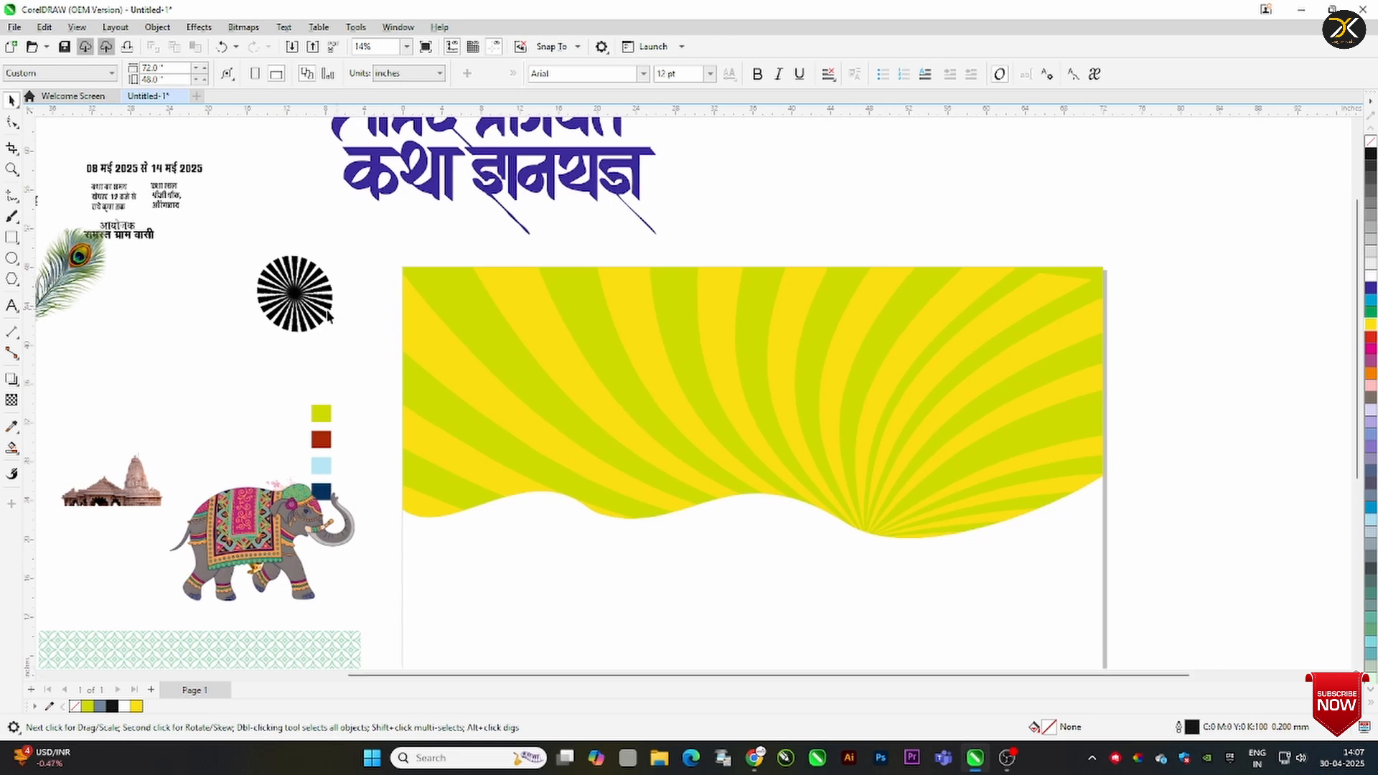
{"action": "left_click", "coordinate": [636, 453]}
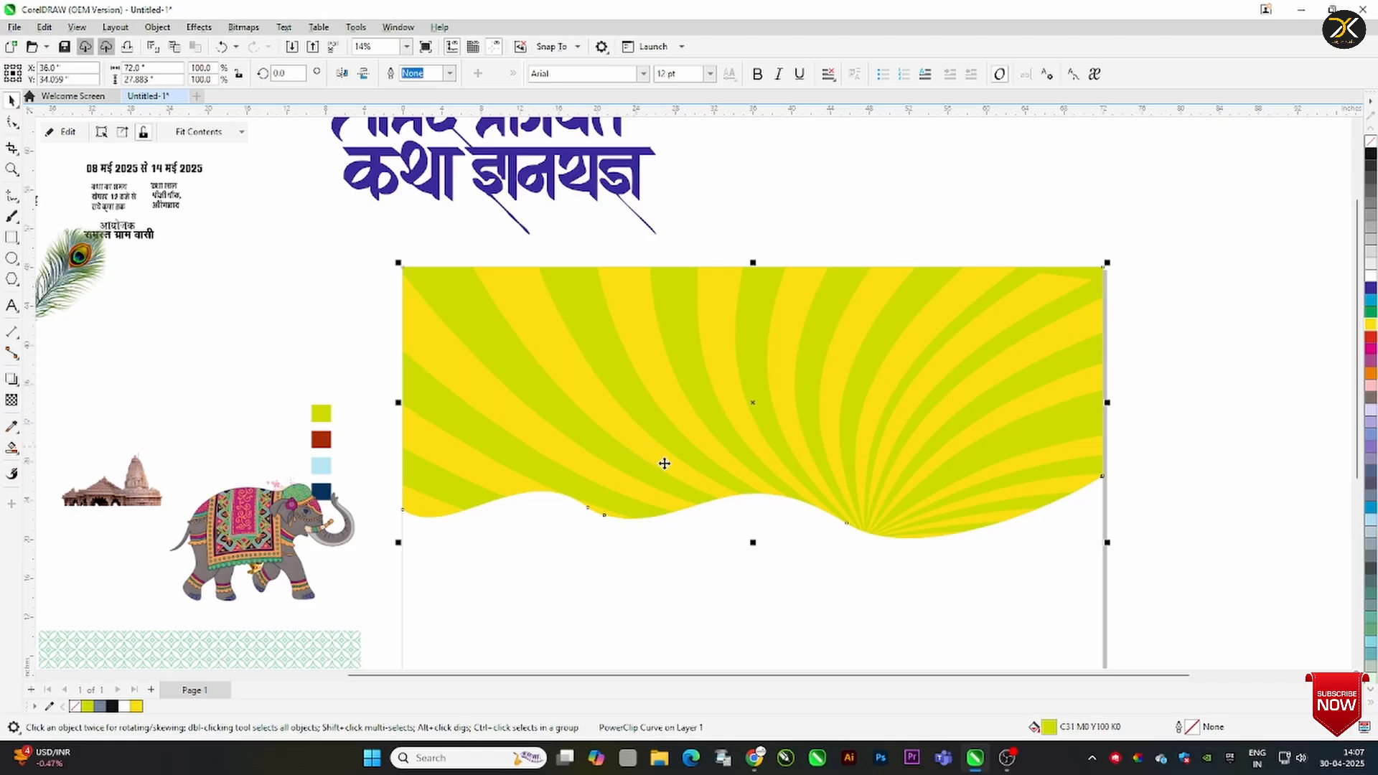
{"action": "left_click_drag", "start_coordinate": [750, 545], "coordinate": [751, 538]}
{"action": "key", "text": "XF86AudioLowerVolume"}
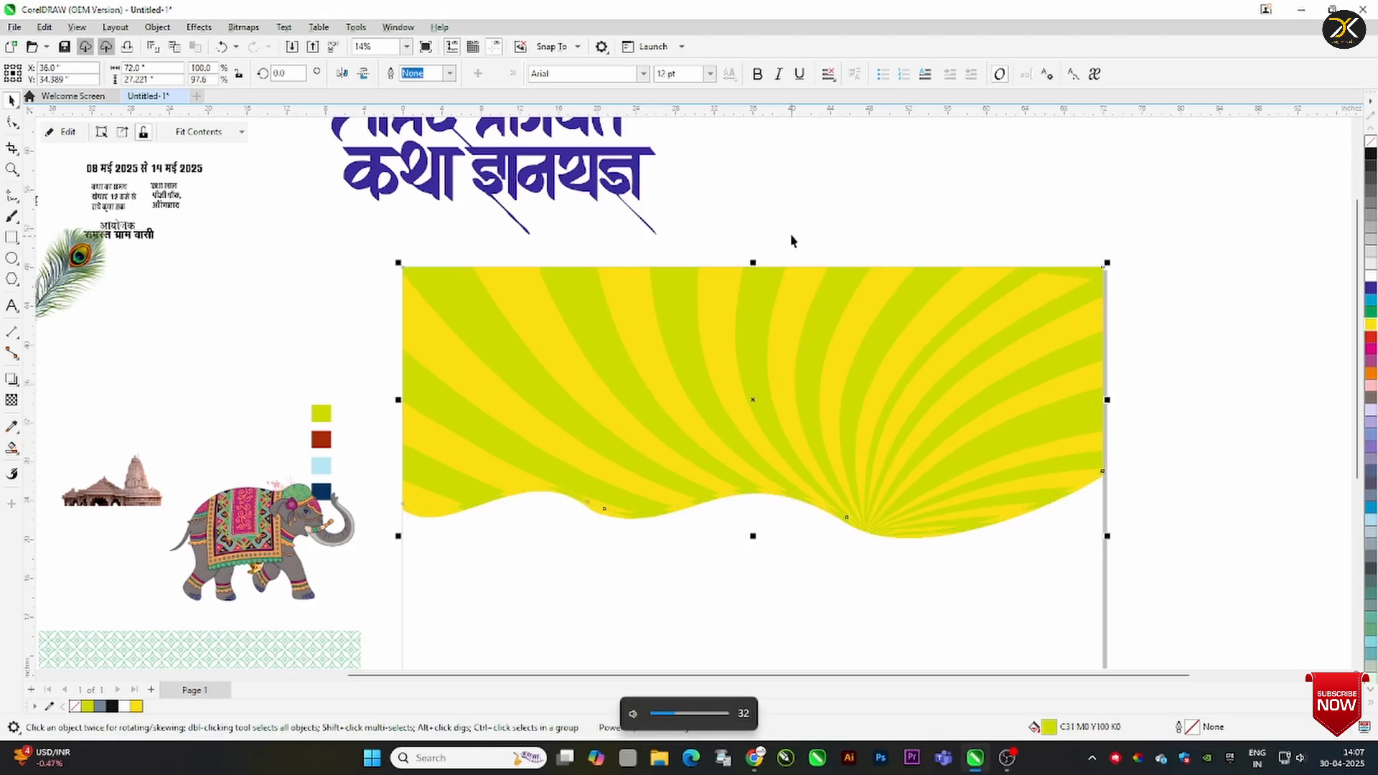
{"action": "left_click", "coordinate": [790, 237]}
Clear the rays out of the rear wave shape and recolour it slate blue (C40 M20 Y0 K40)
{"action": "left_click", "coordinate": [621, 516]}
{"action": "right_click", "coordinate": [621, 517]}
{"action": "left_click", "coordinate": [671, 62]}
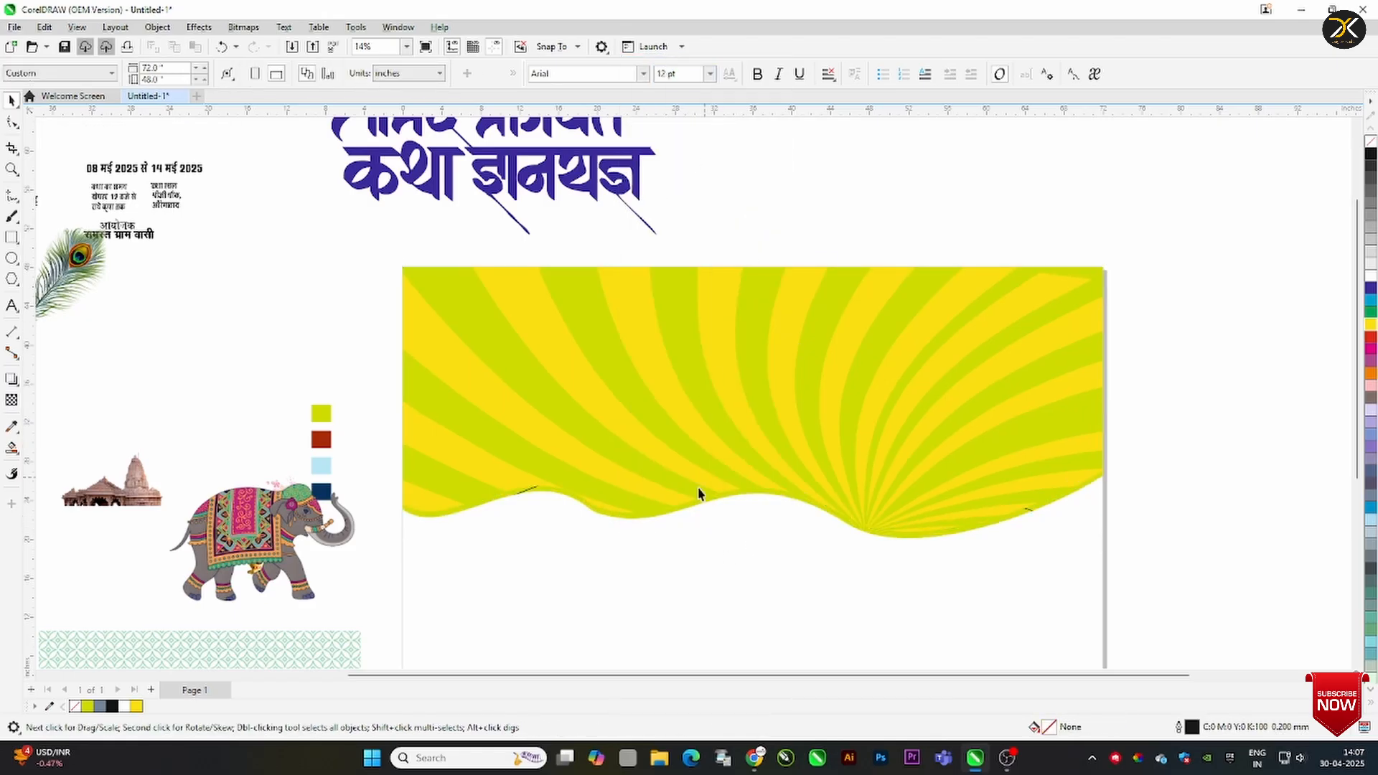
{"action": "left_click", "coordinate": [620, 519]}
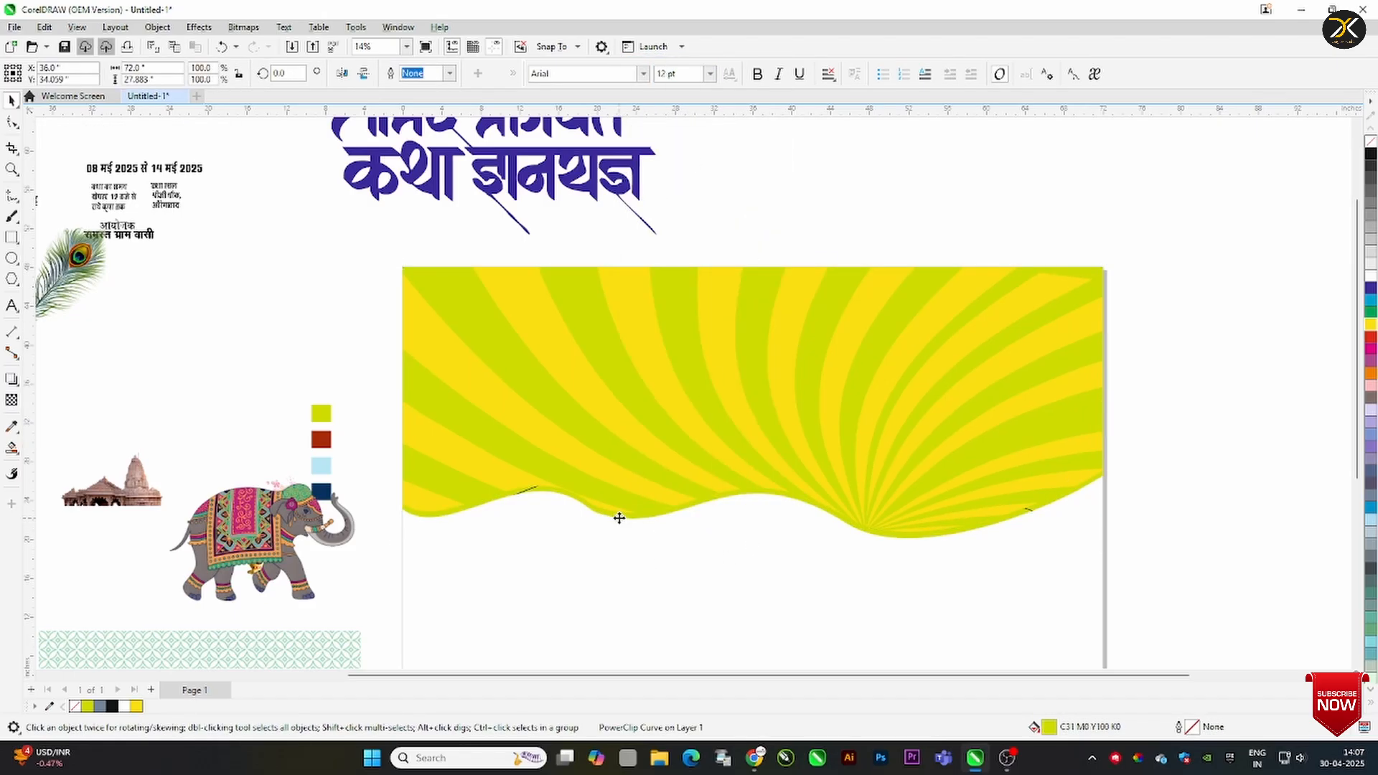
{"action": "left_click", "coordinate": [100, 706]}
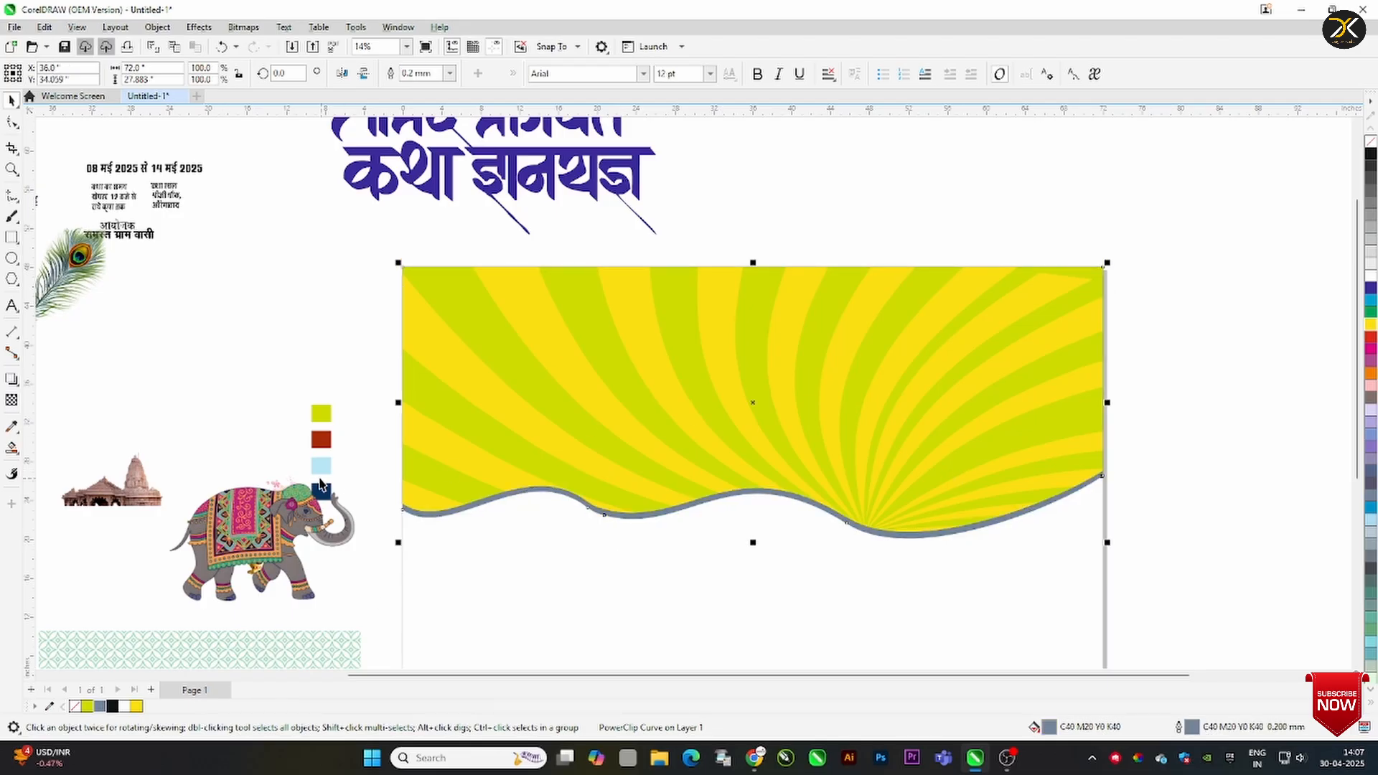
Sample the light blue swatch and apply that colour to the rear wave shape as a border strip
{"action": "left_click", "coordinate": [11, 428]}
{"action": "left_click", "coordinate": [321, 466]}
{"action": "left_click", "coordinate": [431, 517]}
{"action": "key", "text": "ctrl+z"}
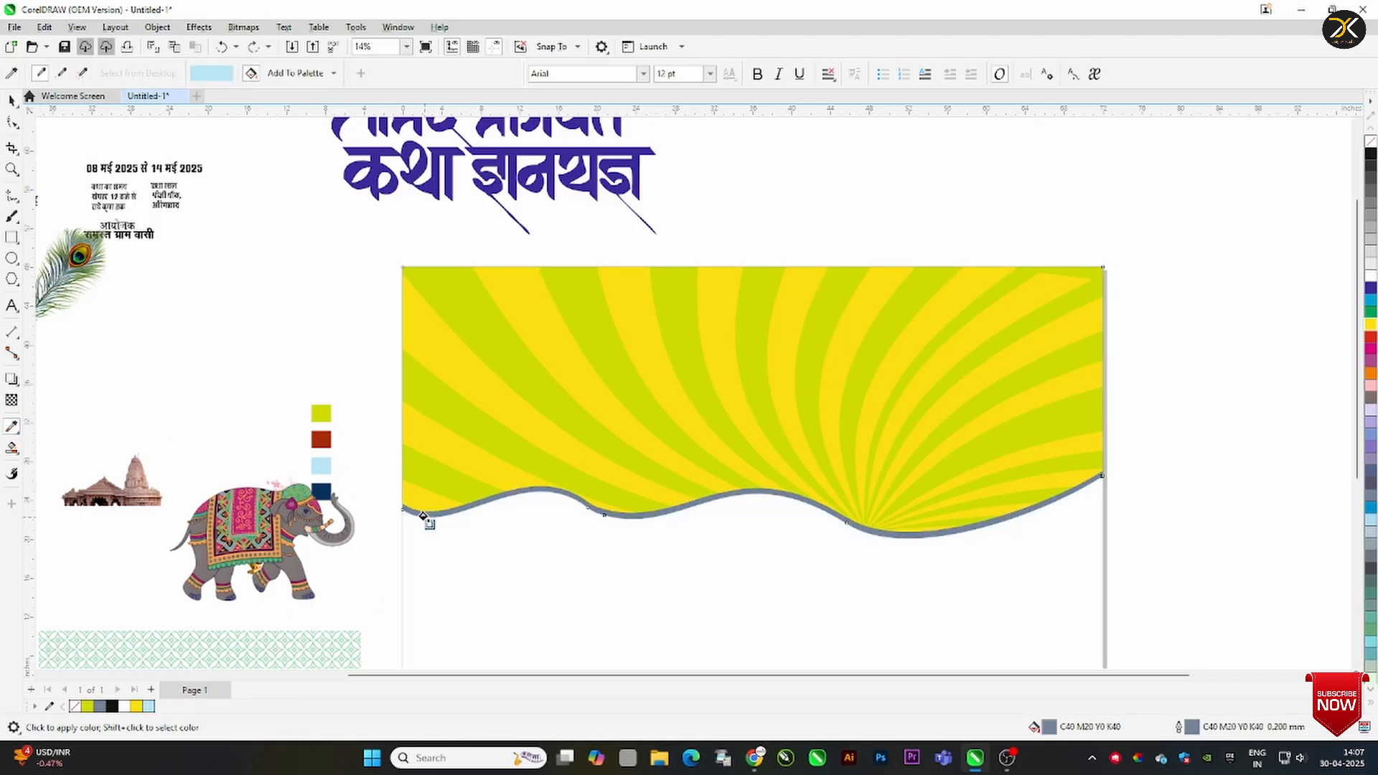
{"action": "left_click", "coordinate": [11, 165]}
{"action": "left_click_drag", "start_coordinate": [383, 449], "coordinate": [567, 576]}
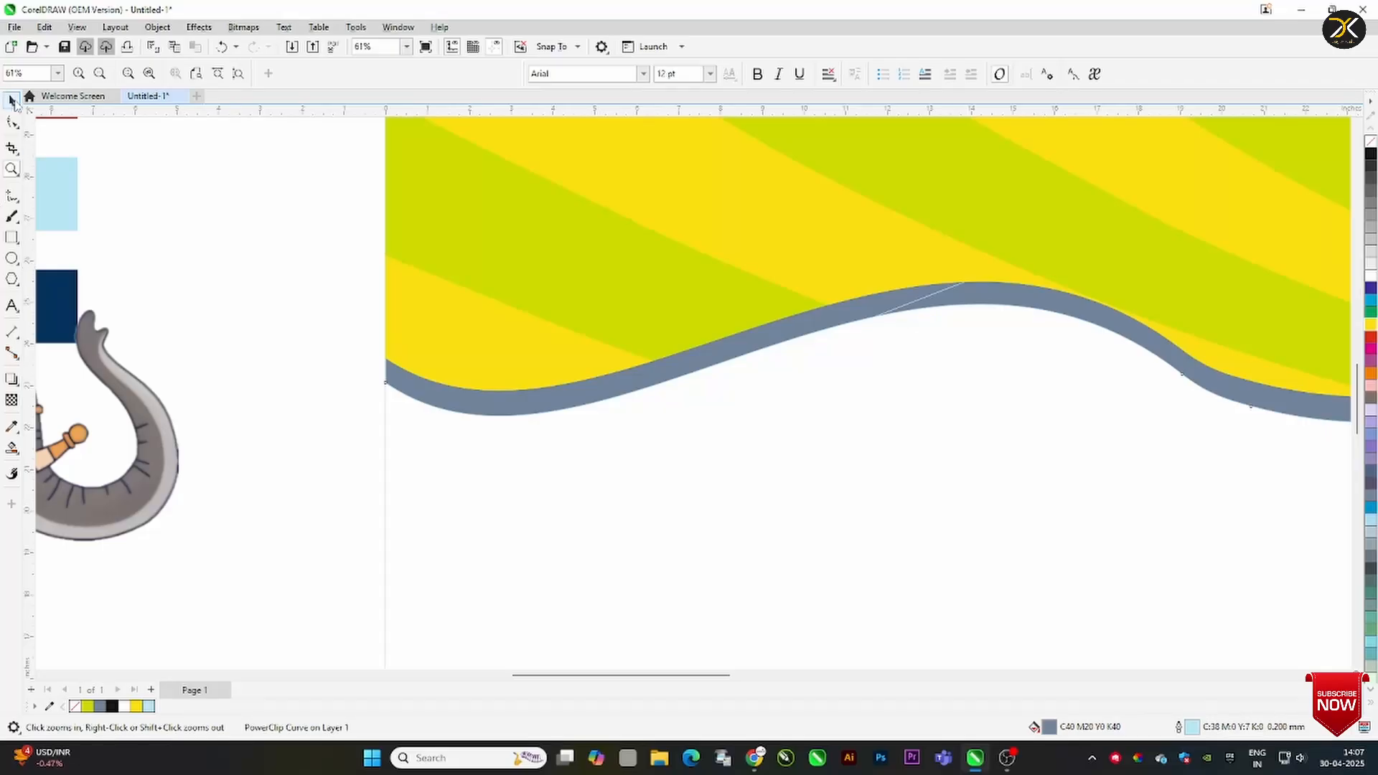
{"action": "left_click", "coordinate": [12, 101]}
{"action": "left_click", "coordinate": [150, 708]}
{"action": "left_click", "coordinate": [243, 563]}
{"action": "key", "text": "F4"}
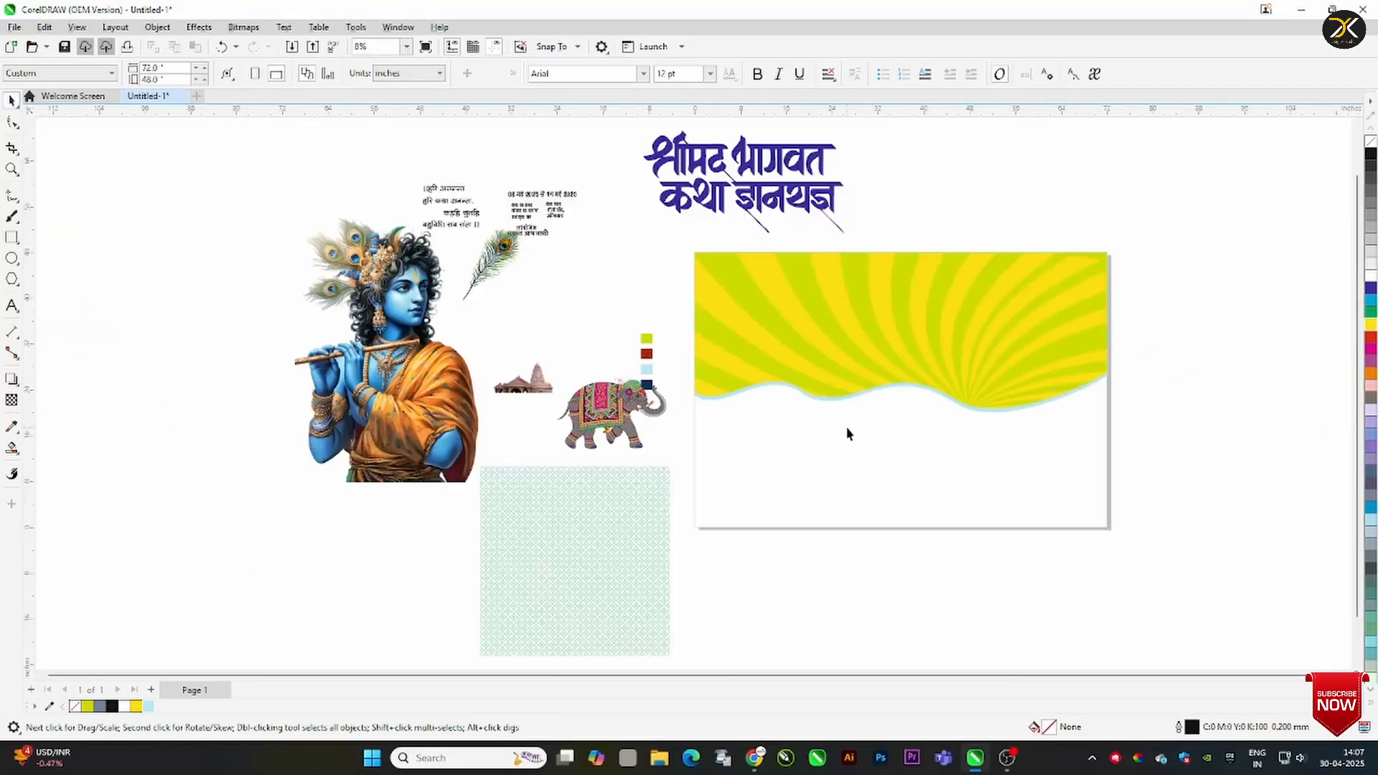
PowerClip the green lattice pattern inside the white rectangle and resize it to about 78 by 54 inches
{"action": "left_click", "coordinate": [612, 551]}
{"action": "key", "text": "Return"}
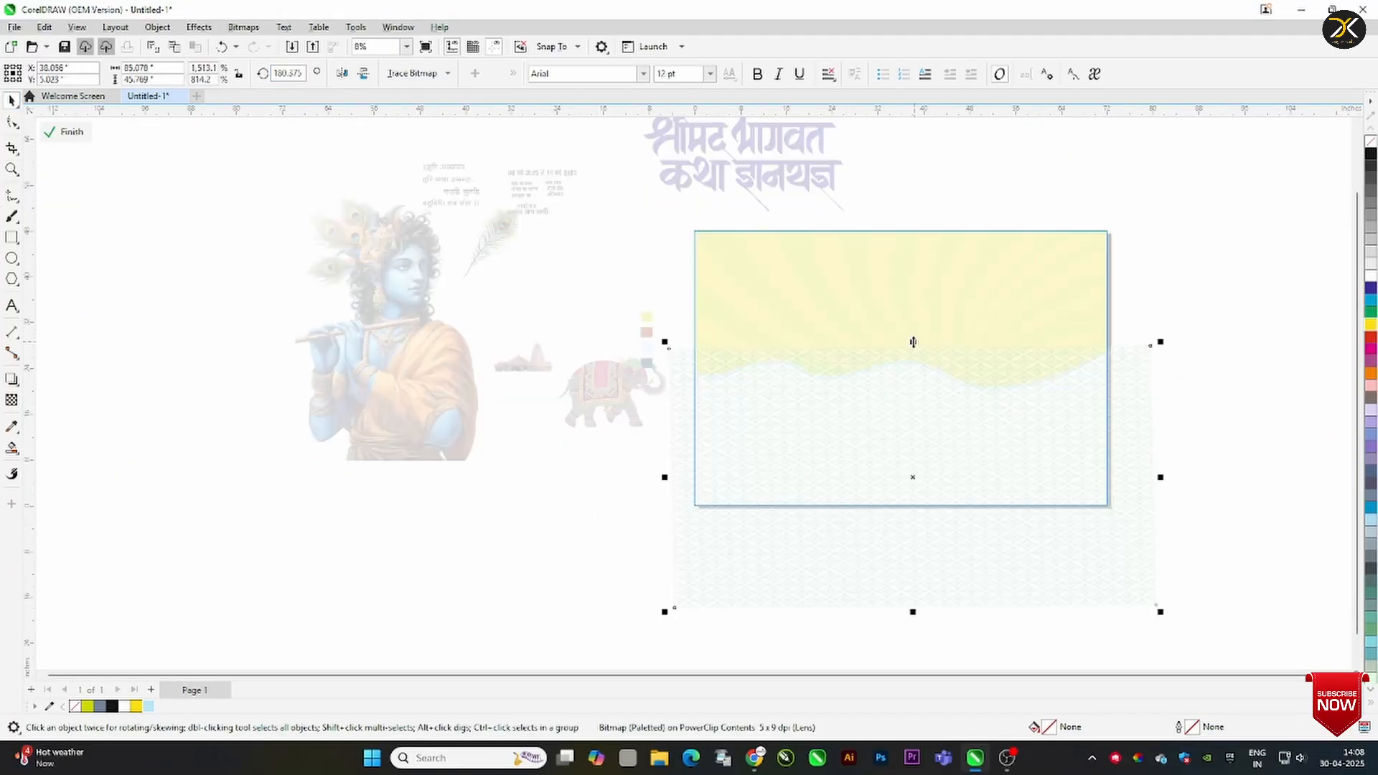
{"action": "left_click_drag", "start_coordinate": [913, 340], "coordinate": [914, 305]}
{"action": "left_click_drag", "start_coordinate": [1160, 305], "coordinate": [1160, 331]}
{"action": "left_click_drag", "start_coordinate": [1056, 381], "coordinate": [1038, 388]}
{"action": "left_click_drag", "start_coordinate": [1110, 334], "coordinate": [1147, 312]}
{"action": "left_click", "coordinate": [66, 132]}
{"action": "left_click", "coordinate": [169, 212]}
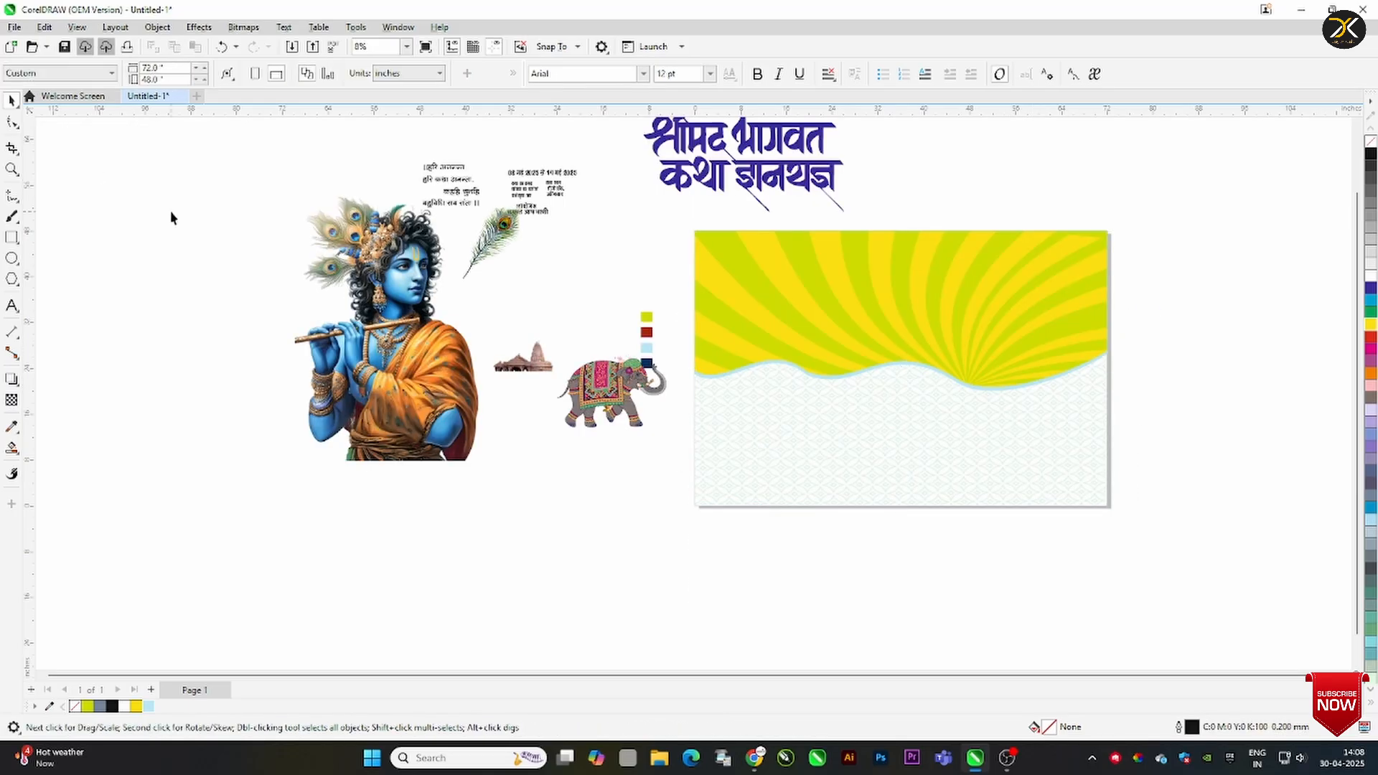
Edit the rectangle's PowerClip contents and set the lattice pattern's transparency to 86
{"action": "left_click", "coordinate": [12, 169]}
{"action": "left_click", "coordinate": [922, 487]}
{"action": "left_click", "coordinate": [12, 101]}
{"action": "right_click", "coordinate": [347, 277]}
{"action": "left_click", "coordinate": [387, 301]}
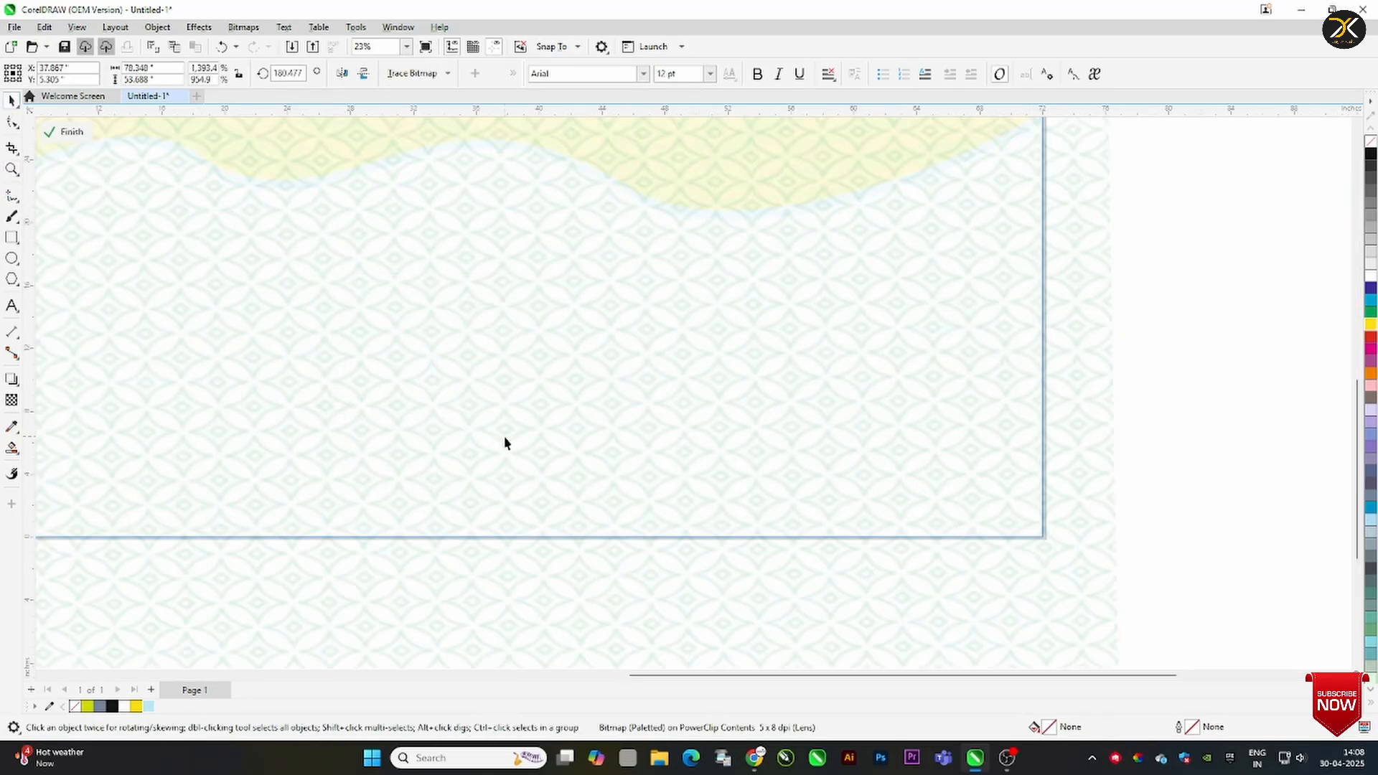
{"action": "left_click", "coordinate": [505, 440]}
{"action": "left_click", "coordinate": [12, 400]}
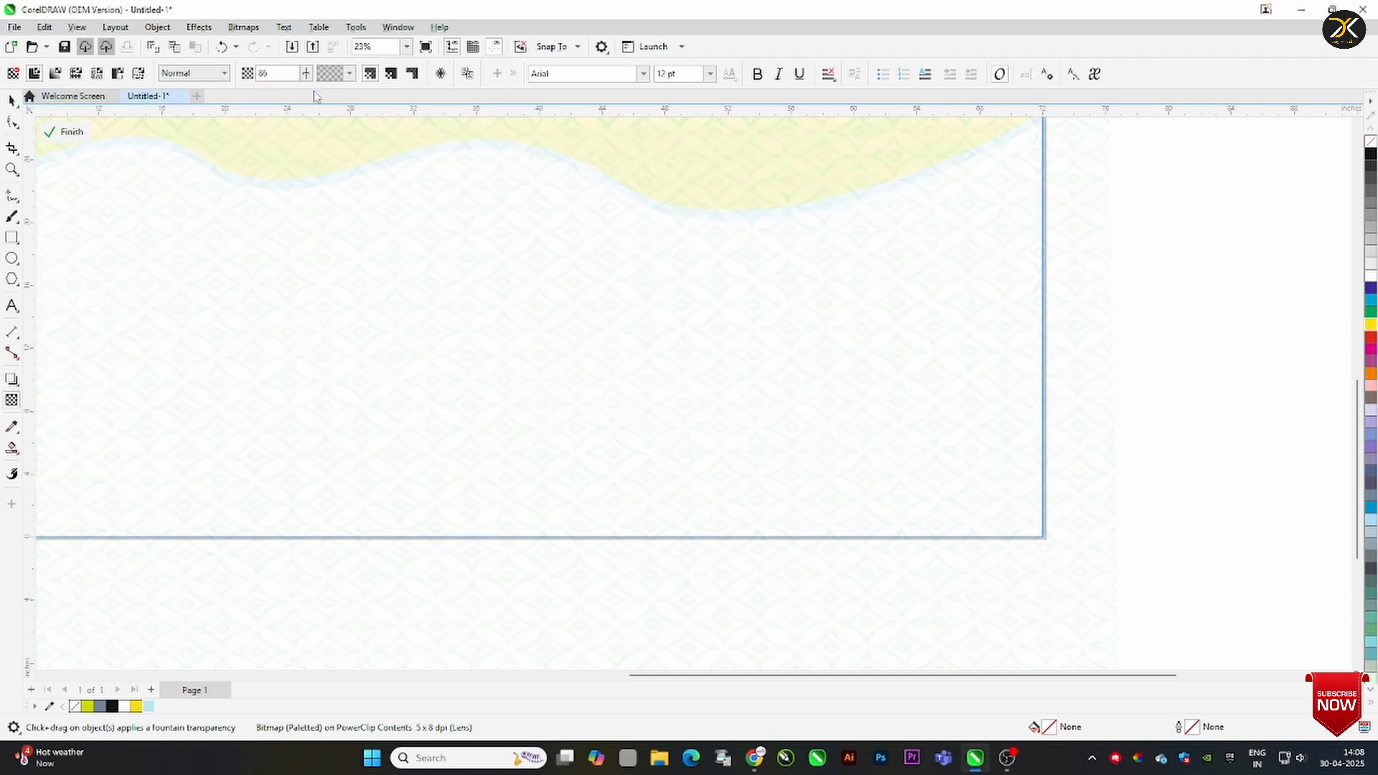
{"action": "left_click", "coordinate": [50, 134]}
{"action": "left_click", "coordinate": [11, 103]}
{"action": "left_click", "coordinate": [775, 583]}
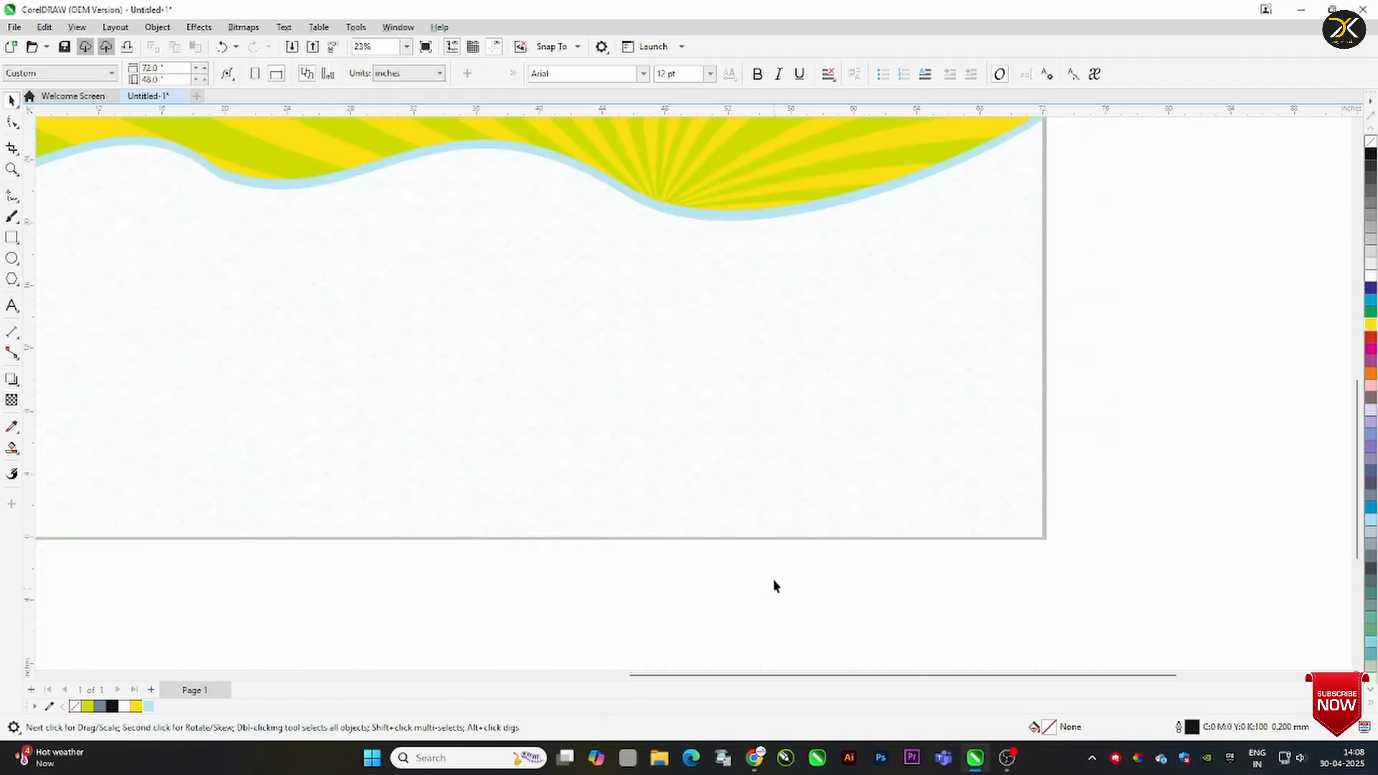
Give the page-sized patterned rectangle an orange outline
{"action": "left_click", "coordinate": [739, 433]}
{"action": "key", "text": "F4"}
{"action": "right_click", "coordinate": [1370, 372]}
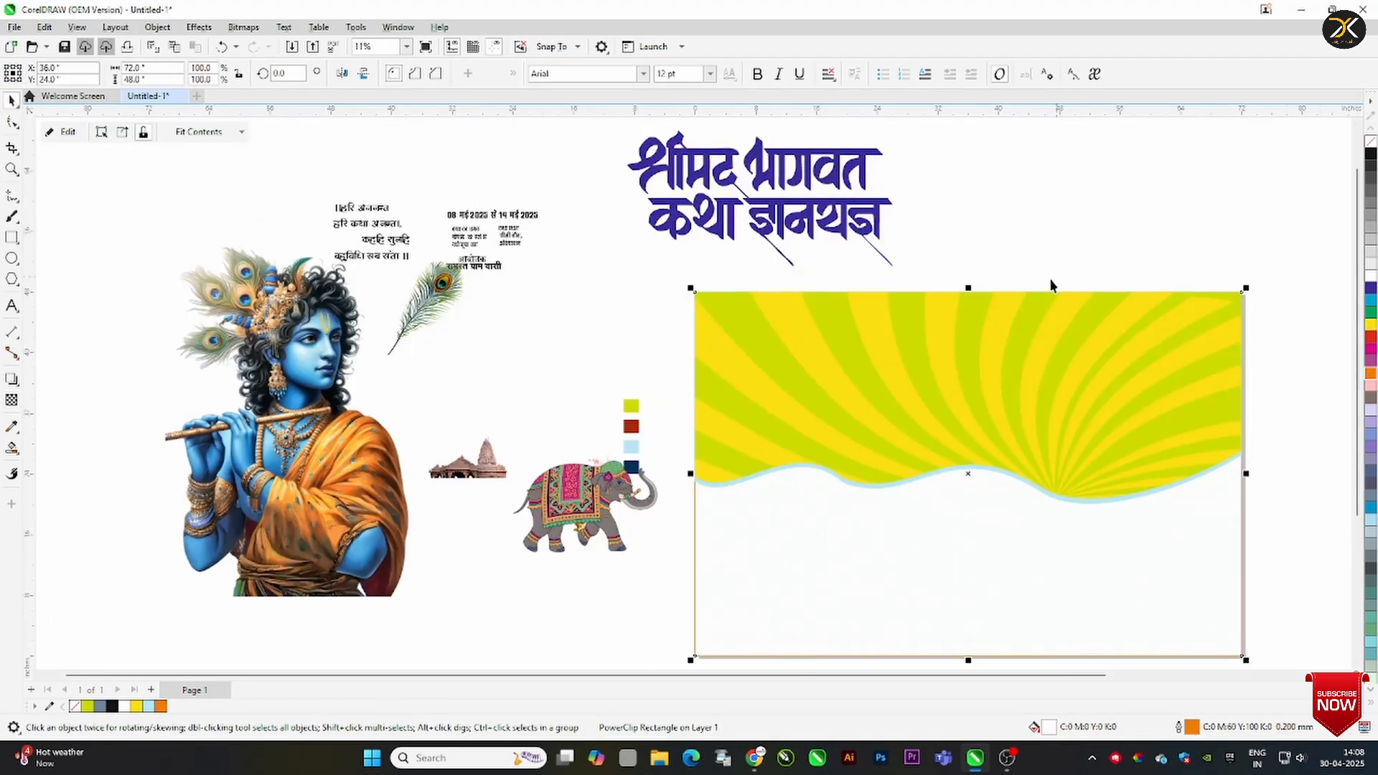
{"action": "left_click", "coordinate": [1285, 264]}
PowerClip the striped wave and its light blue border shape inside the orange-outlined rectangle
{"action": "left_click", "coordinate": [747, 434]}
{"action": "right_click", "coordinate": [761, 430]}
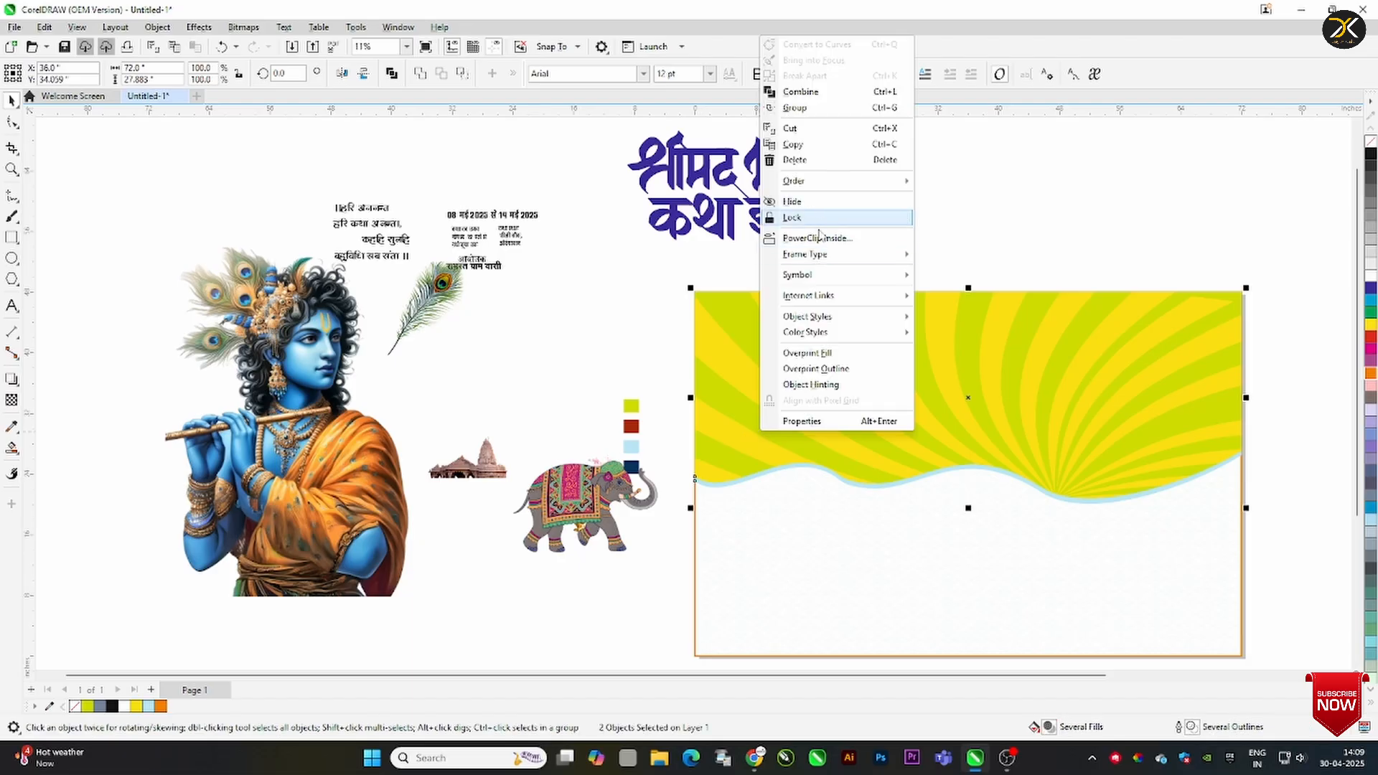
{"action": "left_click", "coordinate": [819, 233]}
{"action": "left_click", "coordinate": [631, 328]}
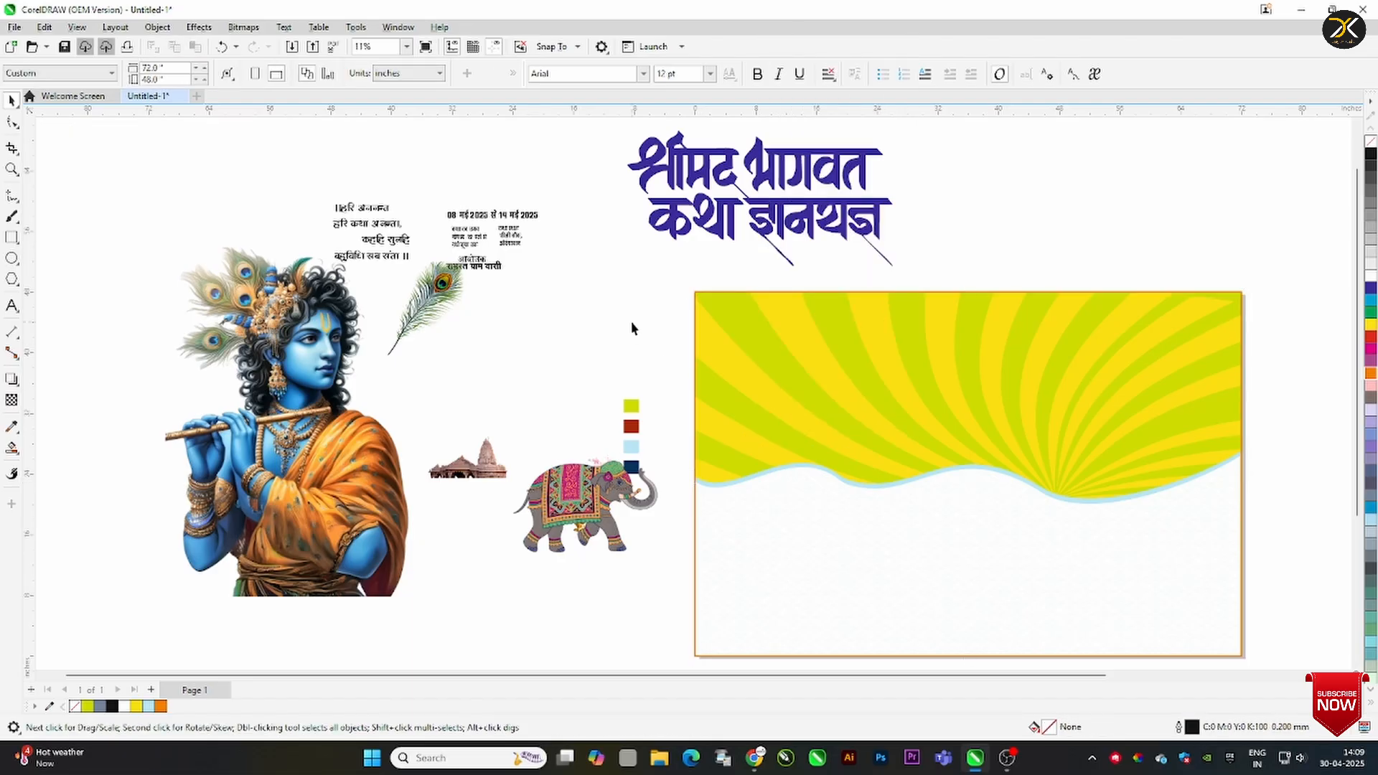
Place the Krishna image at the left end of the banner's rayed background and crop off its bottom edge
{"action": "left_click_drag", "start_coordinate": [292, 401], "coordinate": [825, 496]}
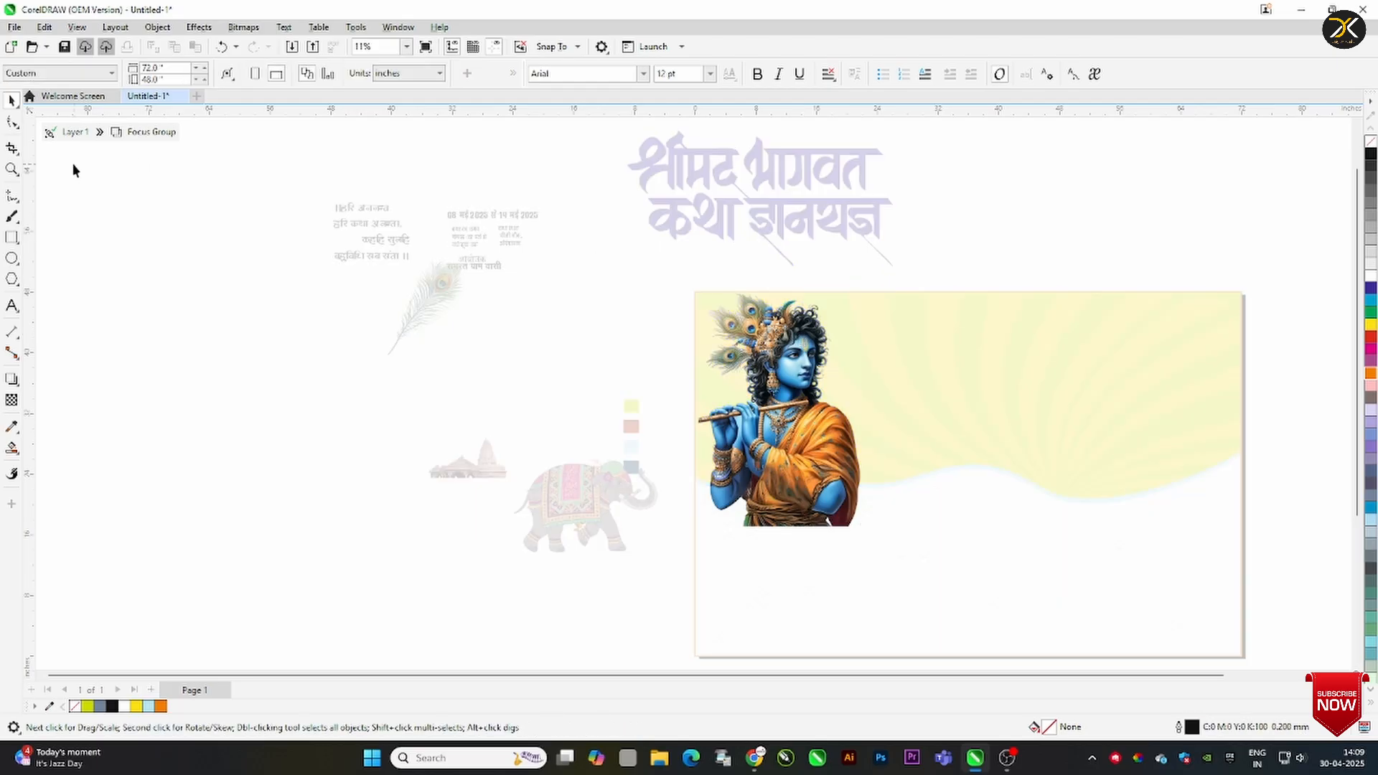
{"action": "left_click", "coordinate": [8, 172]}
{"action": "left_click_drag", "start_coordinate": [654, 273], "coordinate": [986, 530]}
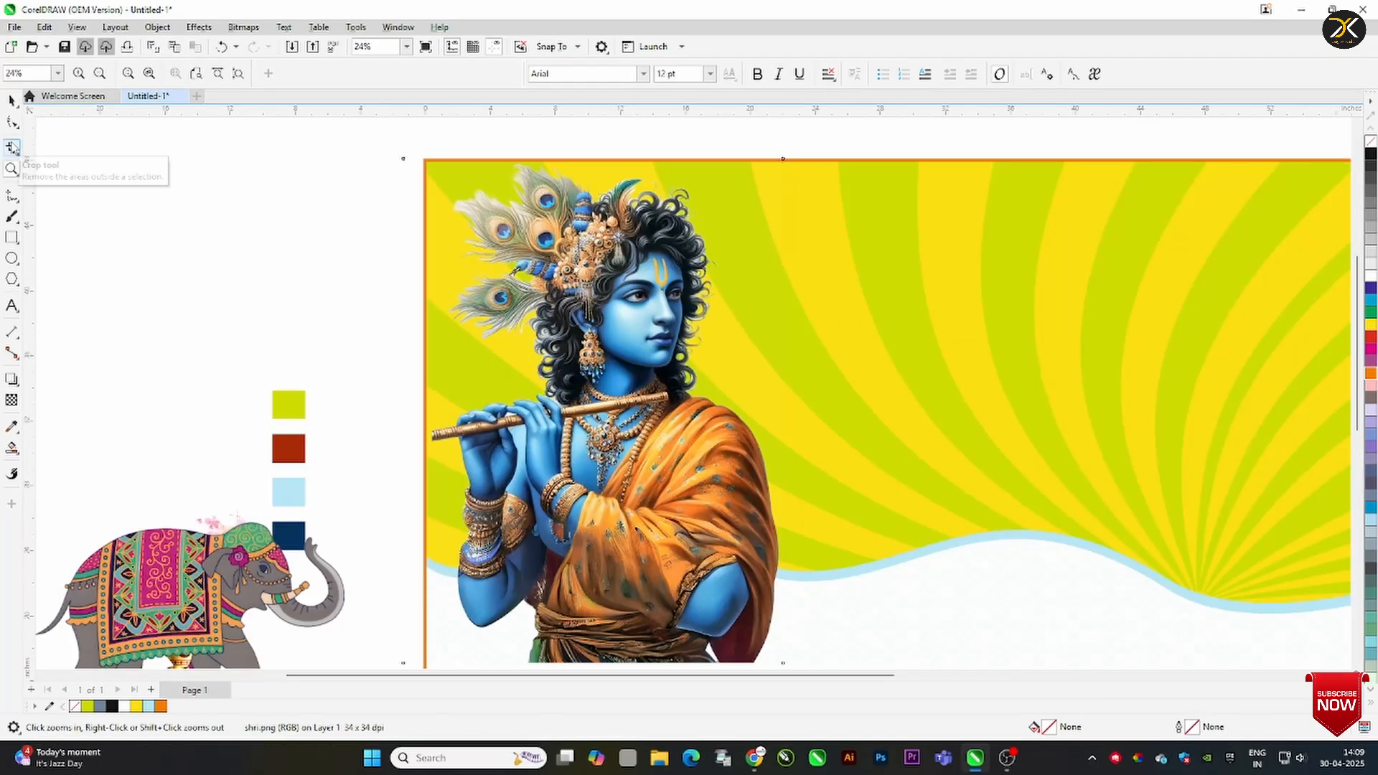
{"action": "left_click", "coordinate": [10, 102]}
{"action": "left_click", "coordinate": [11, 148]}
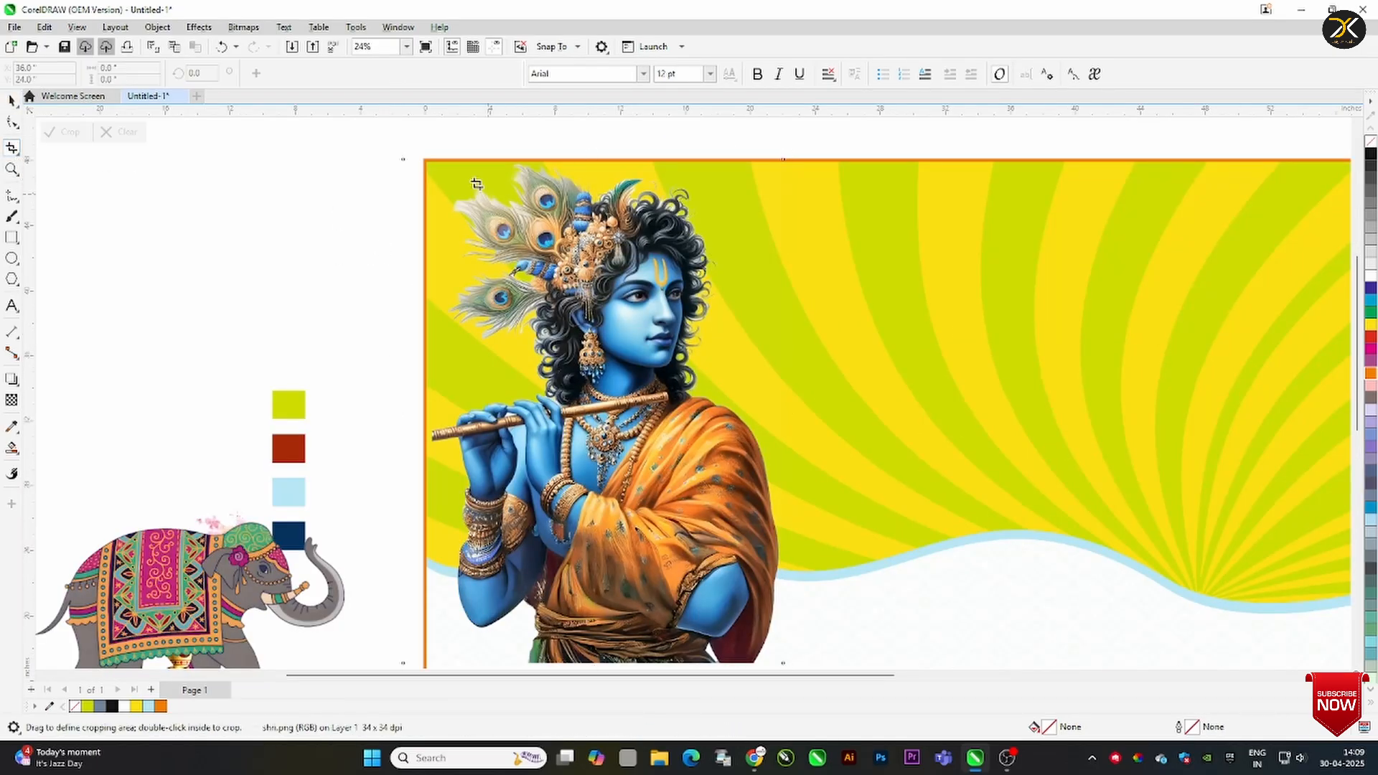
{"action": "left_click_drag", "start_coordinate": [435, 166], "coordinate": [881, 647]}
{"action": "left_click_drag", "start_coordinate": [699, 434], "coordinate": [691, 433]}
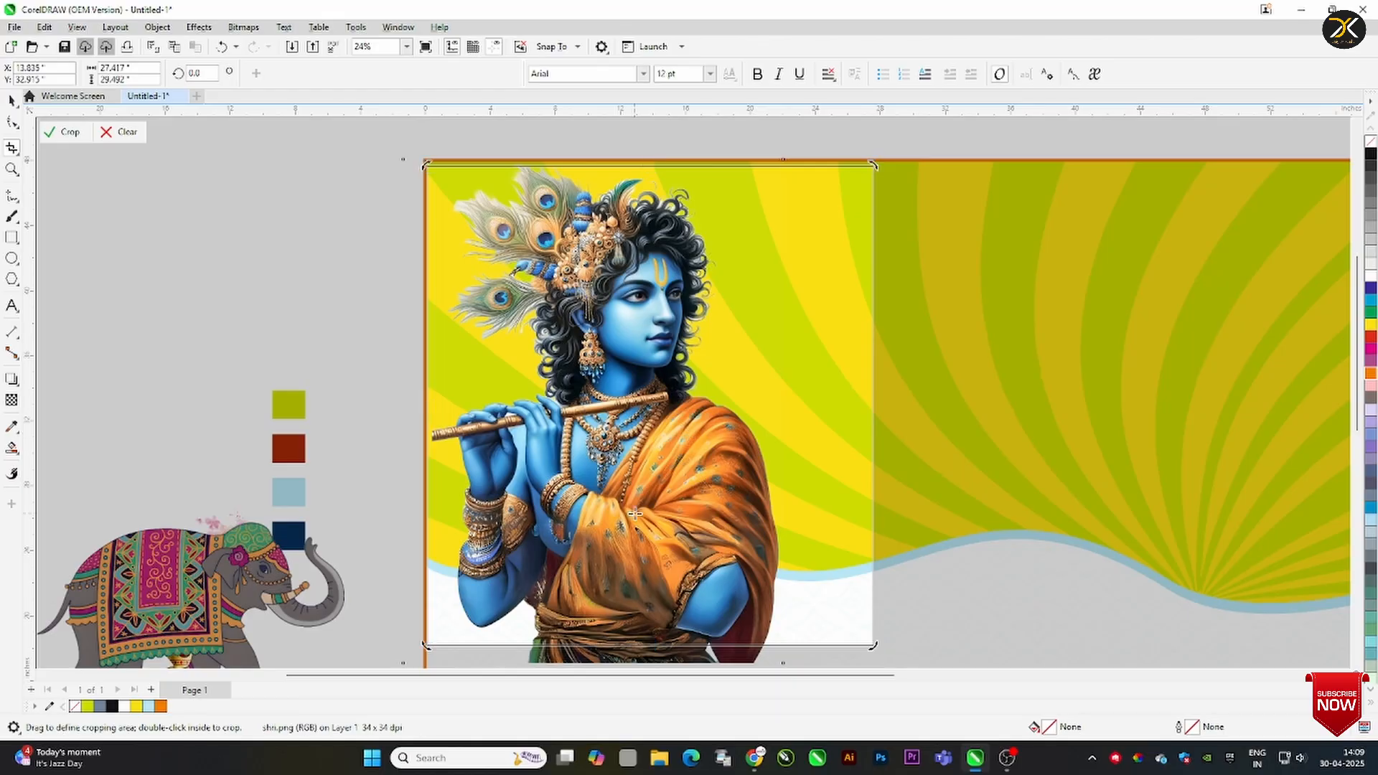
{"action": "double_click", "coordinate": [635, 514]}
PowerClip the cropped Krishna image inside the orange-outlined rectangle
{"action": "left_click", "coordinate": [11, 101]}
{"action": "left_click", "coordinate": [937, 275]}
{"action": "right_click", "coordinate": [621, 373]}
{"action": "left_click", "coordinate": [669, 390]}
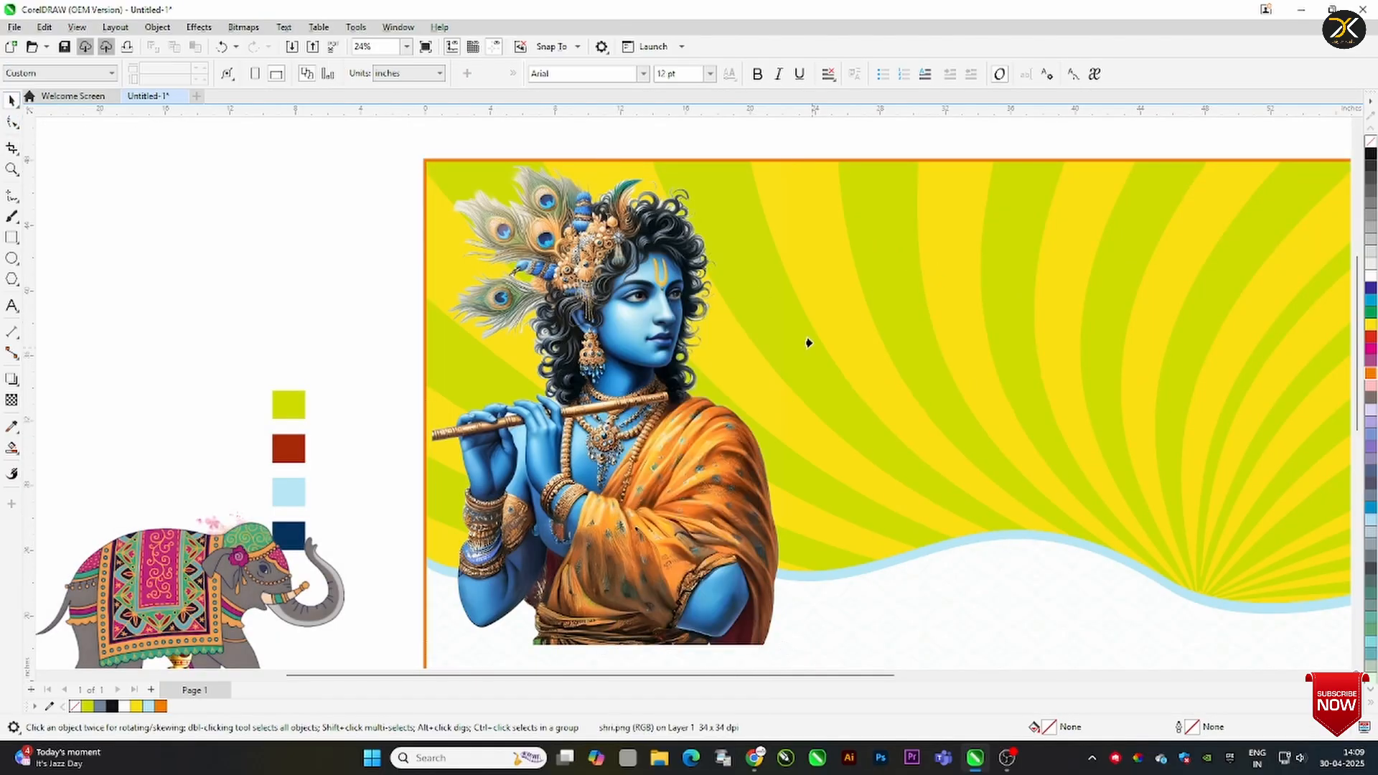
{"action": "left_click", "coordinate": [808, 343]}
Edit the orange-outlined rectangle's contents, nudge the Krishna image up and left, and PowerClip it inside the striped wave shape
{"action": "right_click", "coordinate": [809, 340]}
{"action": "left_click", "coordinate": [836, 302]}
{"action": "left_click_drag", "start_coordinate": [644, 420], "coordinate": [639, 413]}
{"action": "right_click", "coordinate": [638, 413]}
{"action": "left_click", "coordinate": [678, 390]}
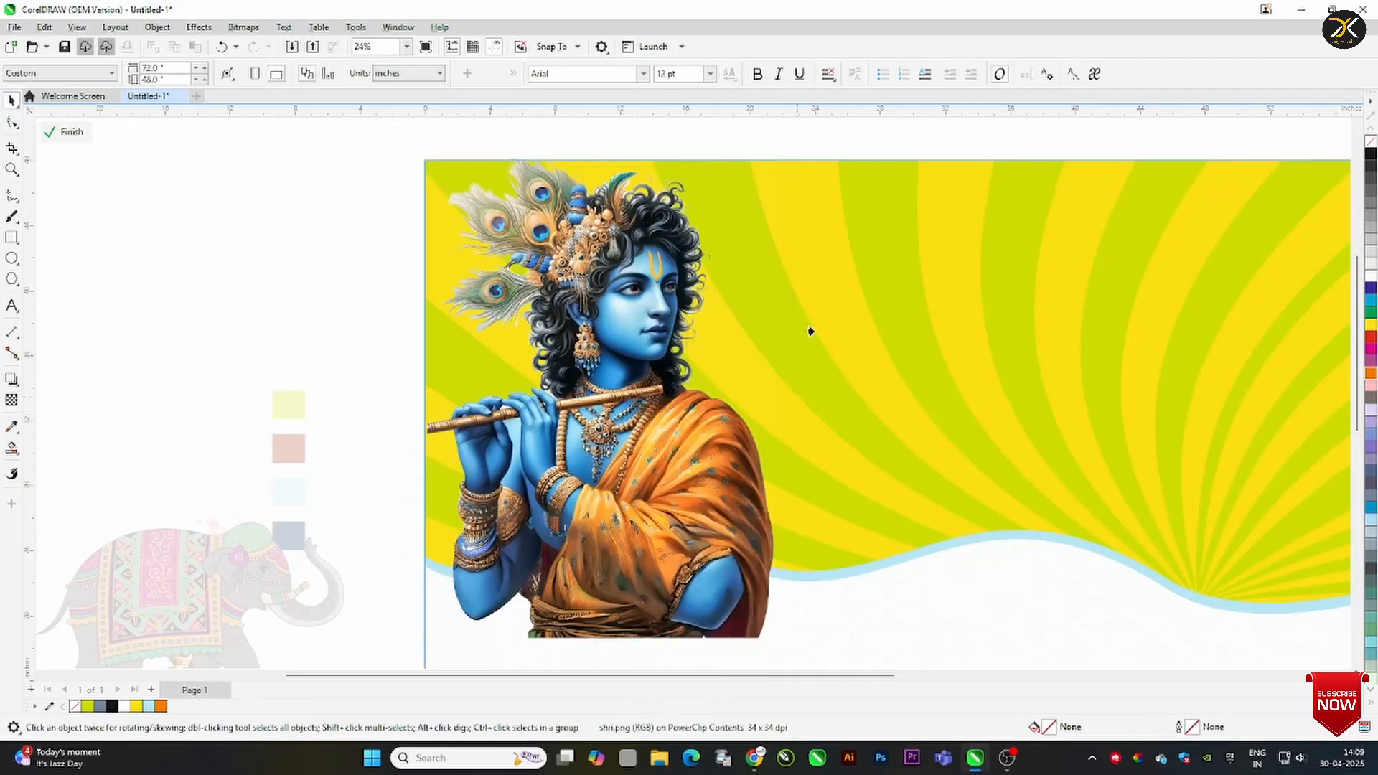
{"action": "left_click", "coordinate": [810, 331]}
Edit the striped wave's contents, scaling the Krishna image to about 19.7 by 26.6 inches and fading its lower part with a fountain transparency
{"action": "right_click", "coordinate": [815, 329]}
{"action": "left_click", "coordinate": [836, 284]}
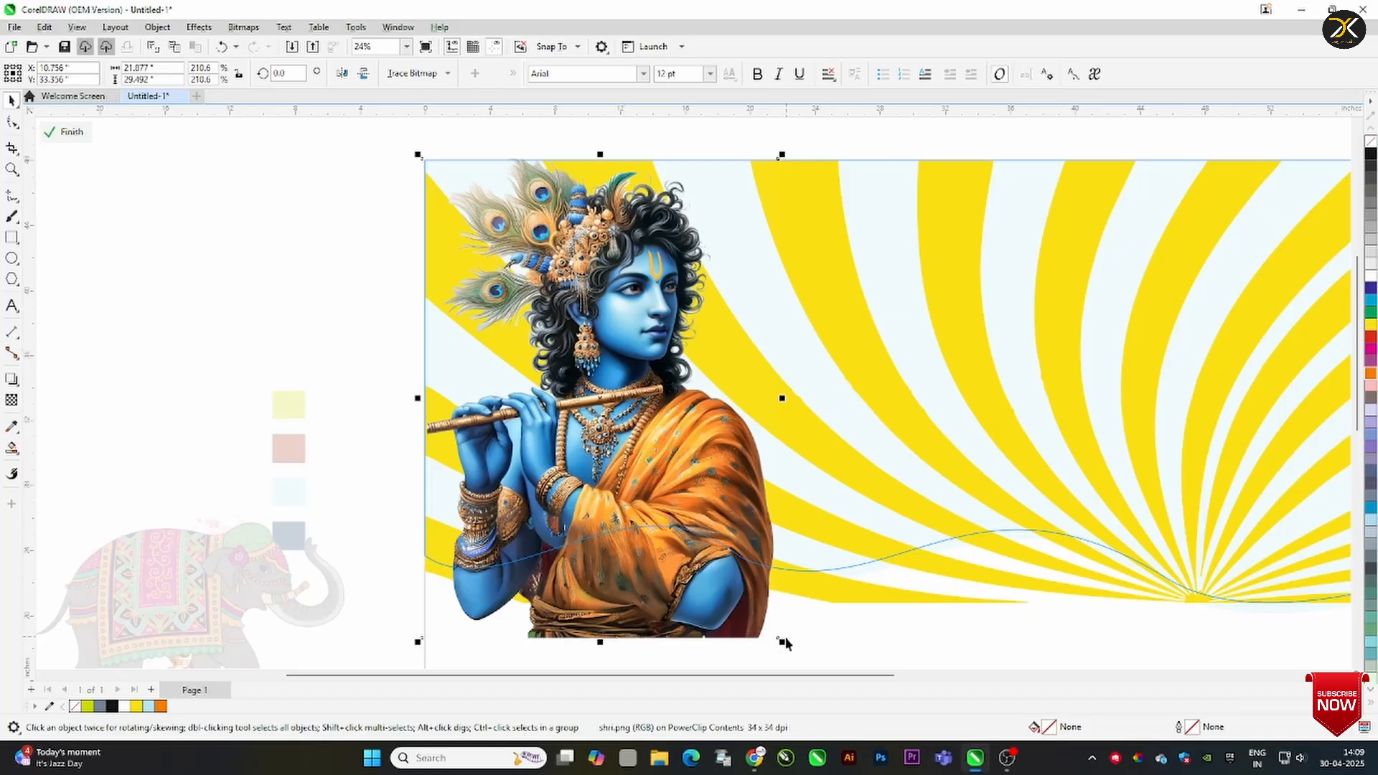
{"action": "left_click_drag", "start_coordinate": [783, 642], "coordinate": [754, 595]}
{"action": "left_click", "coordinate": [11, 400]}
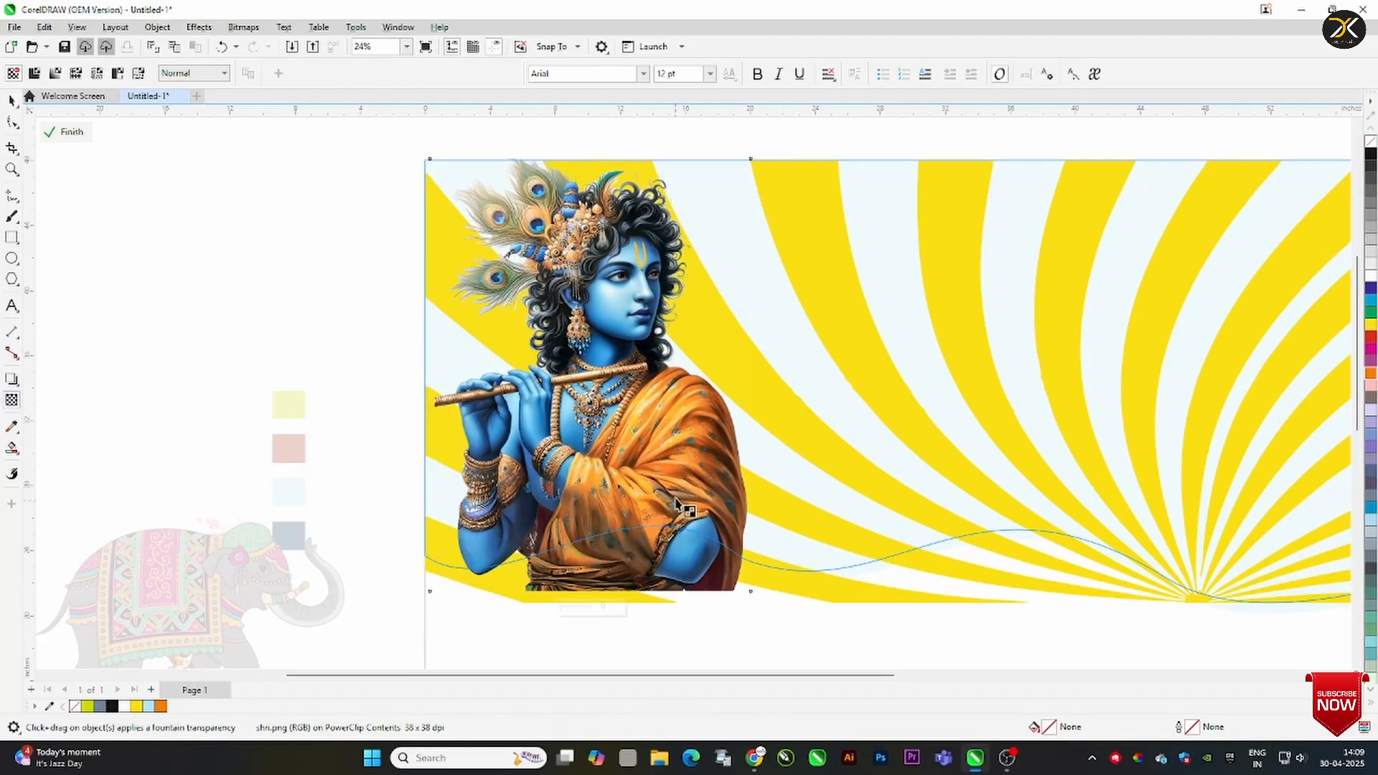
{"action": "left_click_drag", "start_coordinate": [601, 467], "coordinate": [602, 562]}
{"action": "left_click", "coordinate": [12, 100]}
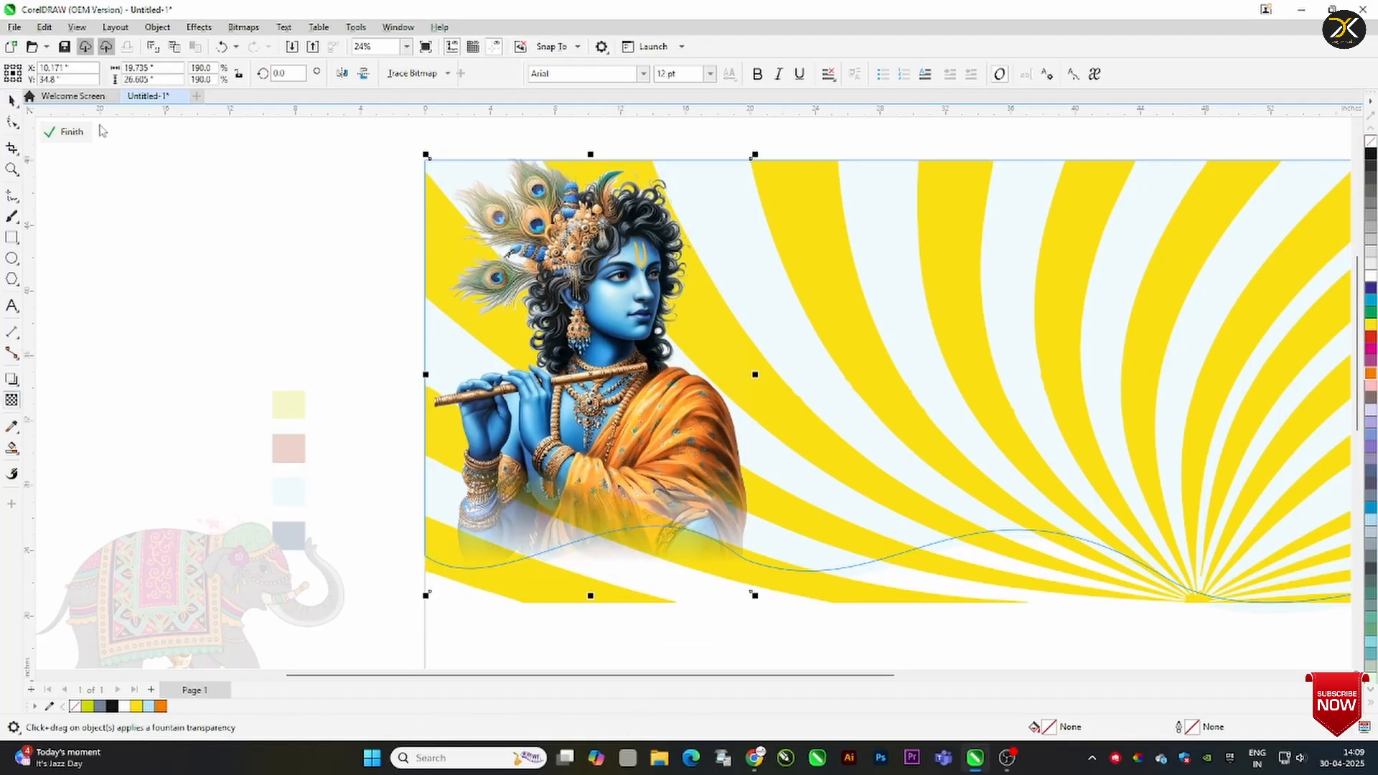
{"action": "left_click", "coordinate": [63, 132]}
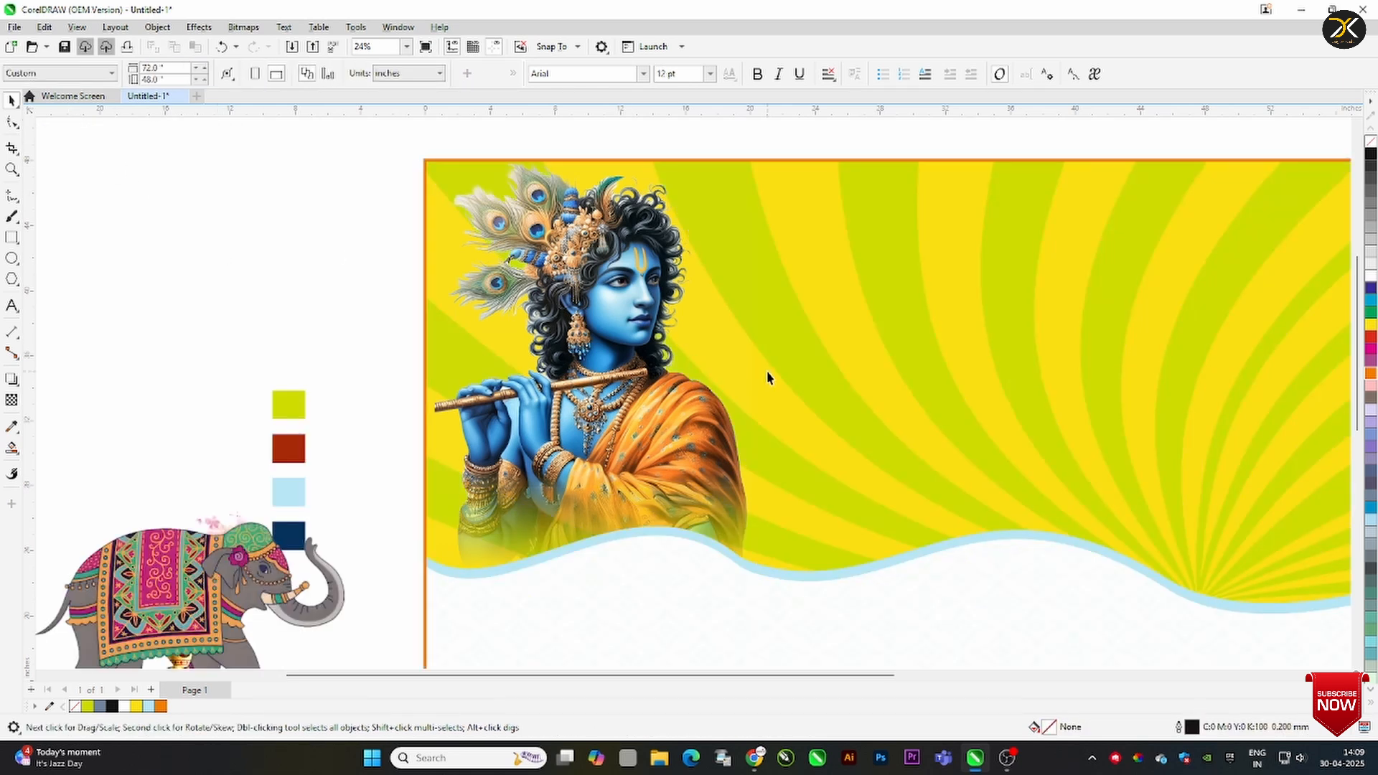
Move the four-line Hindi verse text to the empty area above the banner's right half
{"action": "scroll", "coordinate": [682, 313], "scroll_direction": "down", "scroll_amount": 2}
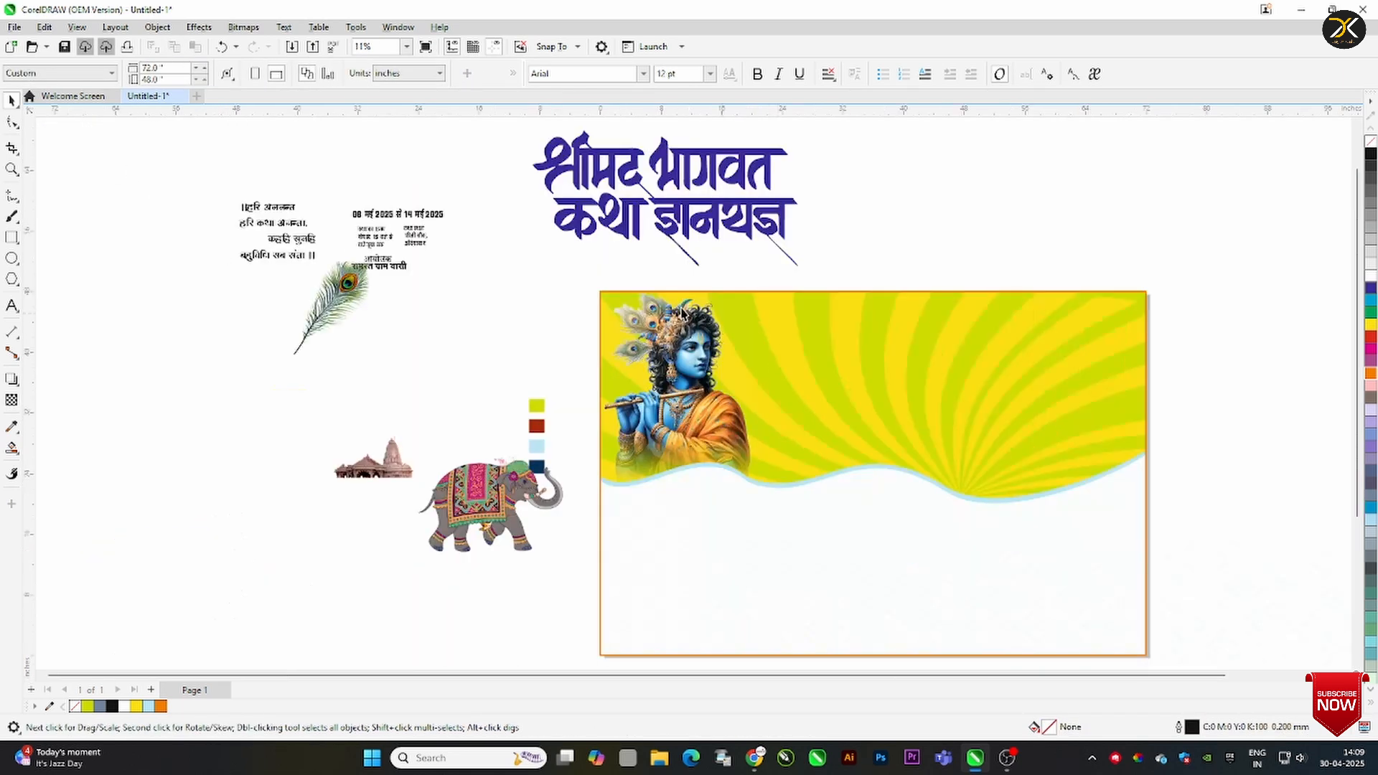
{"action": "left_click_drag", "start_coordinate": [253, 212], "coordinate": [897, 226]}
{"action": "key", "text": "z"}
{"action": "key", "text": "space"}
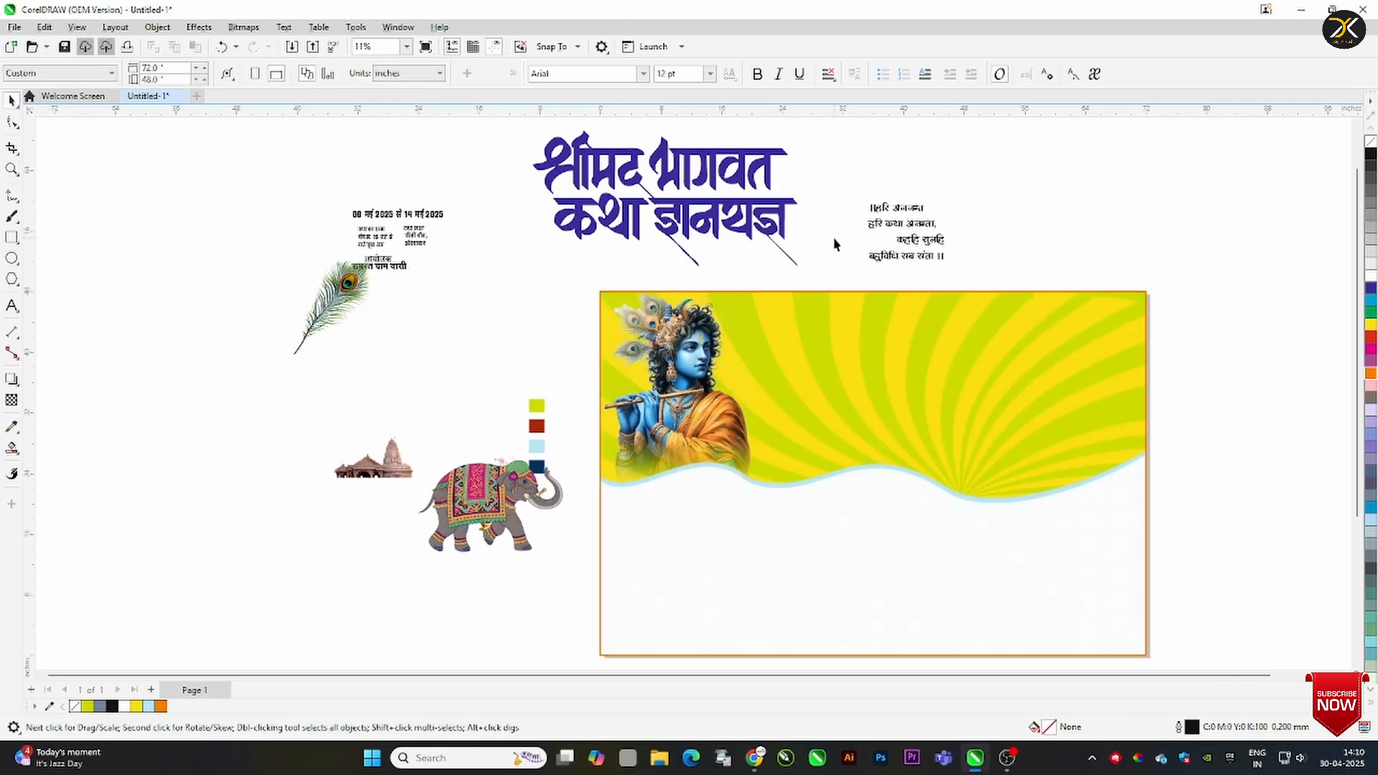
Draw an ellipse about 24 by 21 inches over the rayed background's right half and fill it with the sampled dark red swatch color
{"action": "left_click", "coordinate": [12, 170]}
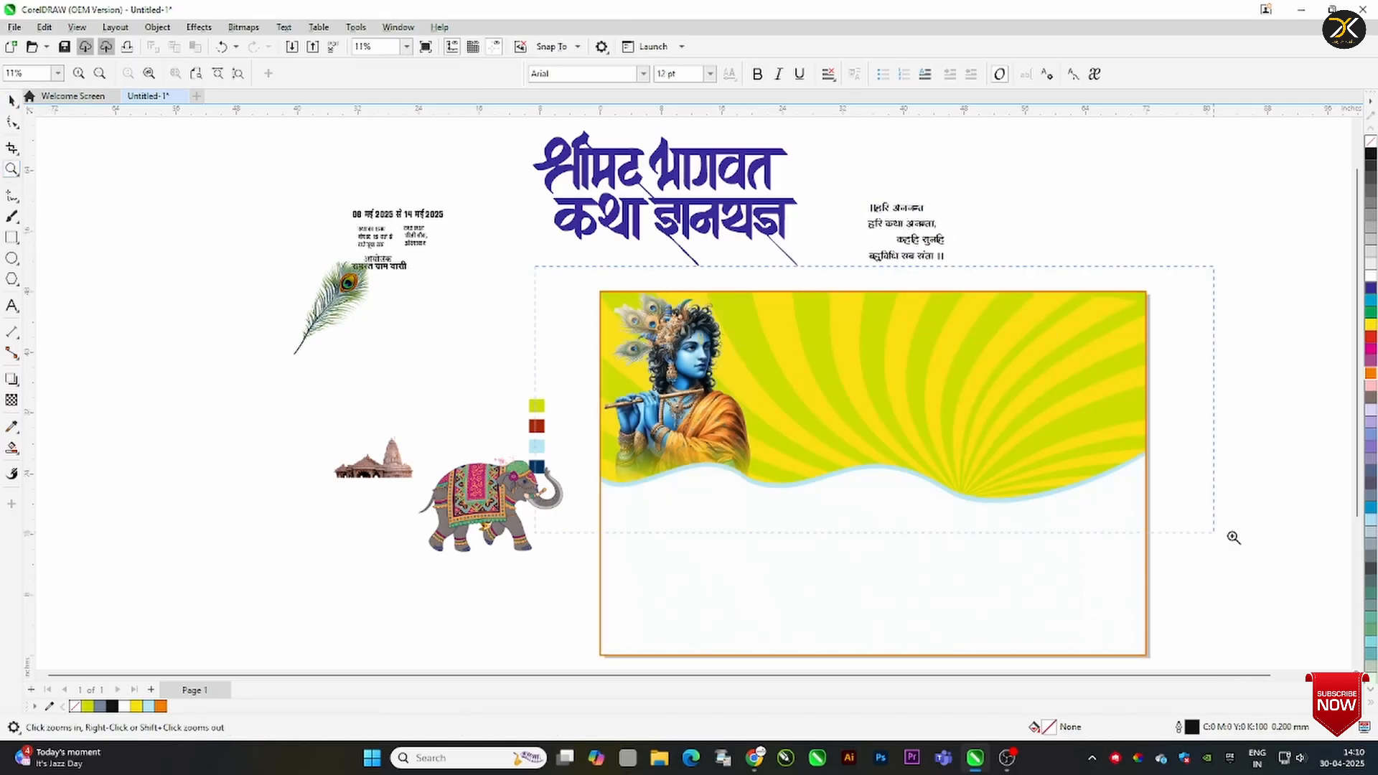
{"action": "left_click", "coordinate": [1233, 539]}
{"action": "left_click", "coordinate": [11, 258]}
{"action": "mouse_move", "coordinate": [572, 198]}
{"action": "left_mouse_down"}
{"action": "mouse_move", "coordinate": [944, 528]}
{"action": "mouse_move", "coordinate": [912, 499]}
{"action": "left_mouse_up"}
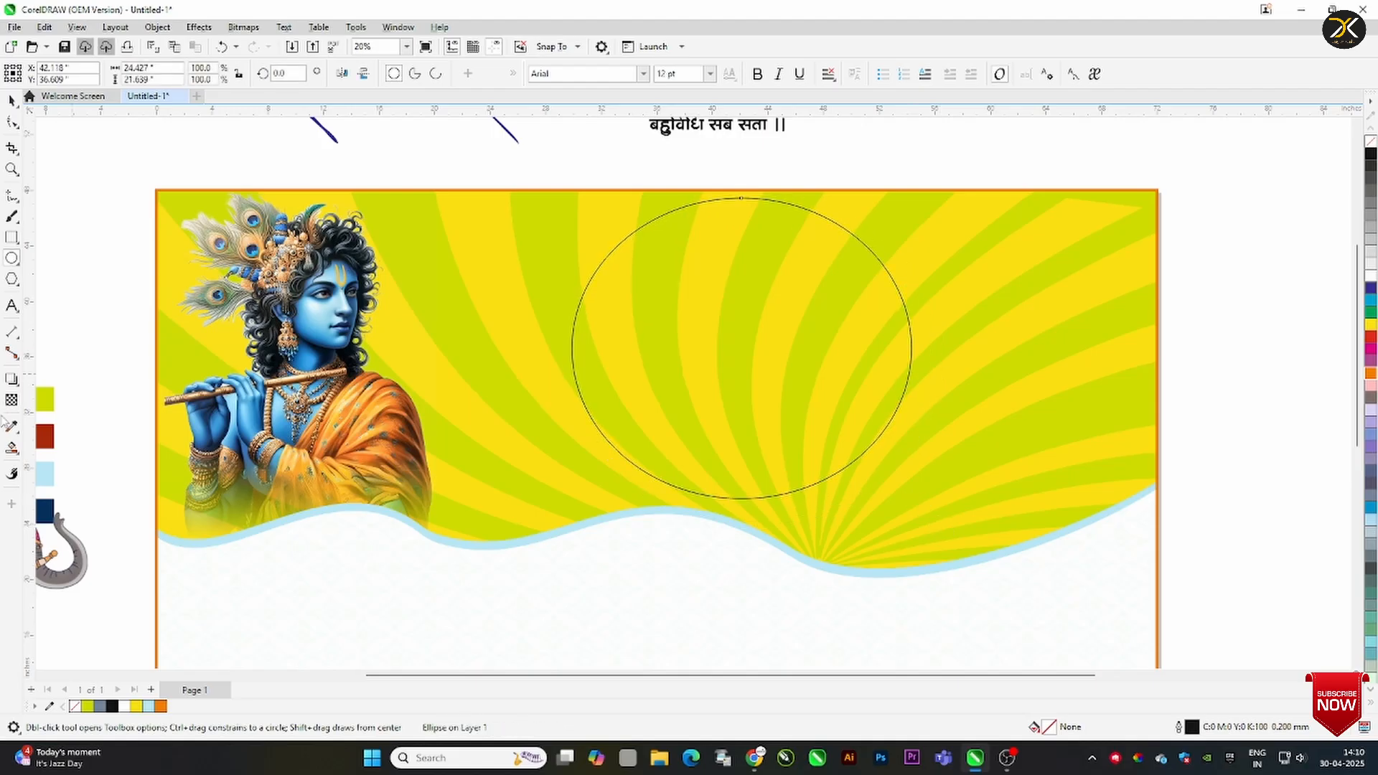
{"action": "left_click", "coordinate": [11, 427]}
{"action": "left_click", "coordinate": [47, 435]}
{"action": "left_click", "coordinate": [681, 337]}
{"action": "left_click", "coordinate": [12, 101]}
{"action": "left_click_drag", "start_coordinate": [915, 192], "coordinate": [910, 198]}
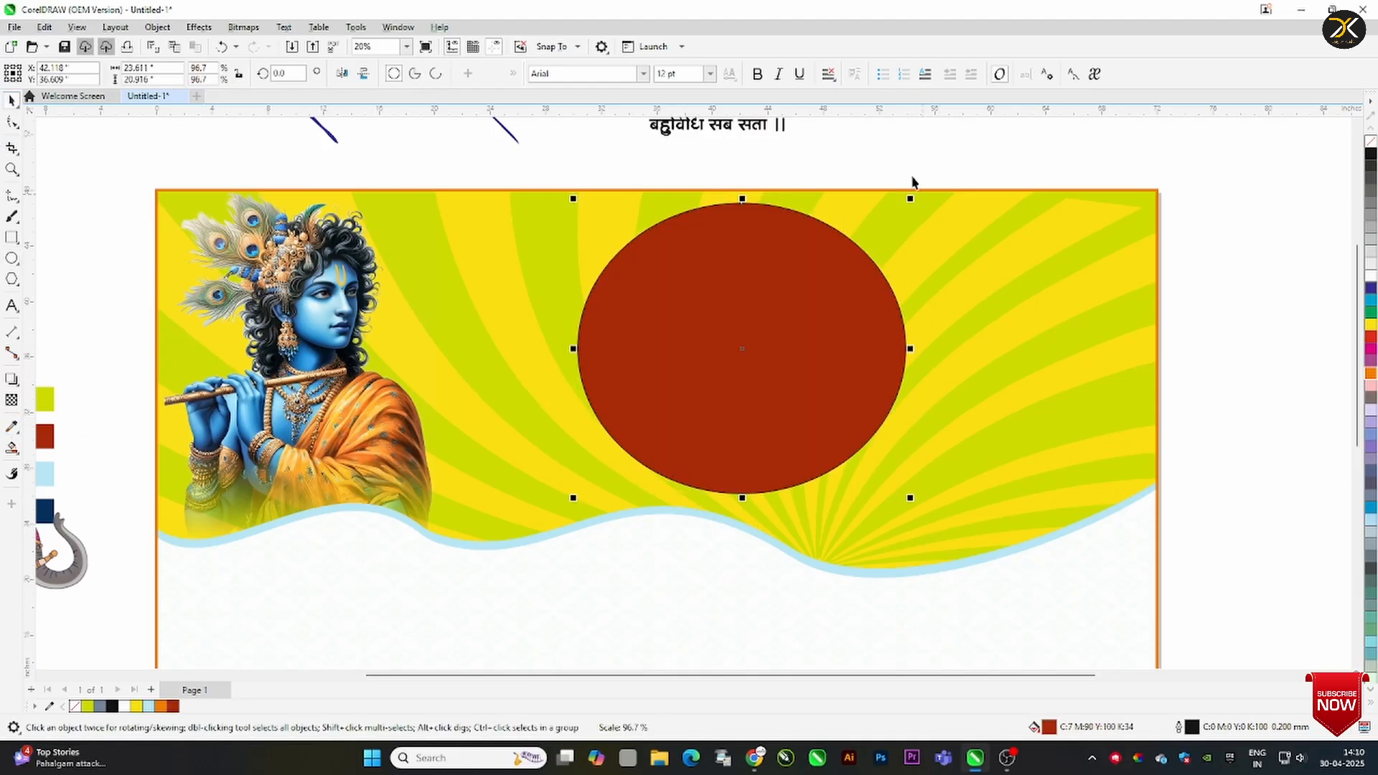
{"action": "left_click", "coordinate": [913, 178]}
Separate the temple and elephant images beside the banner and greatly enlarge the temple image
{"action": "key", "text": "F4"}
{"action": "left_click_drag", "start_coordinate": [374, 471], "coordinate": [381, 365]}
{"action": "left_click_drag", "start_coordinate": [458, 482], "coordinate": [347, 523]}
{"action": "left_click", "coordinate": [382, 367]}
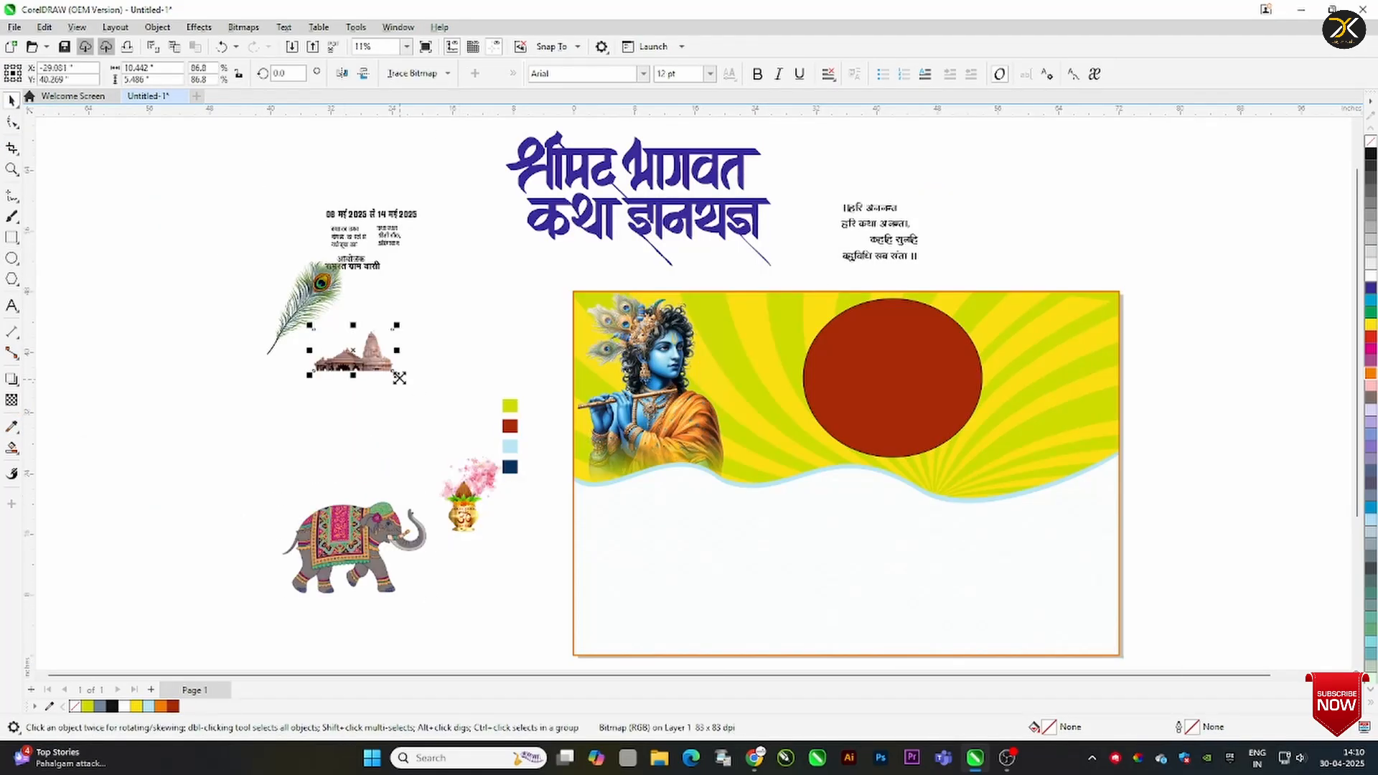
{"action": "left_click_drag", "start_coordinate": [397, 375], "coordinate": [527, 492]}
{"action": "left_click_drag", "start_coordinate": [430, 347], "coordinate": [371, 389]}
Try to PowerClip the enlarged temple image inside the red ellipse
{"action": "right_click", "coordinate": [371, 378]}
{"action": "left_click", "coordinate": [443, 524]}
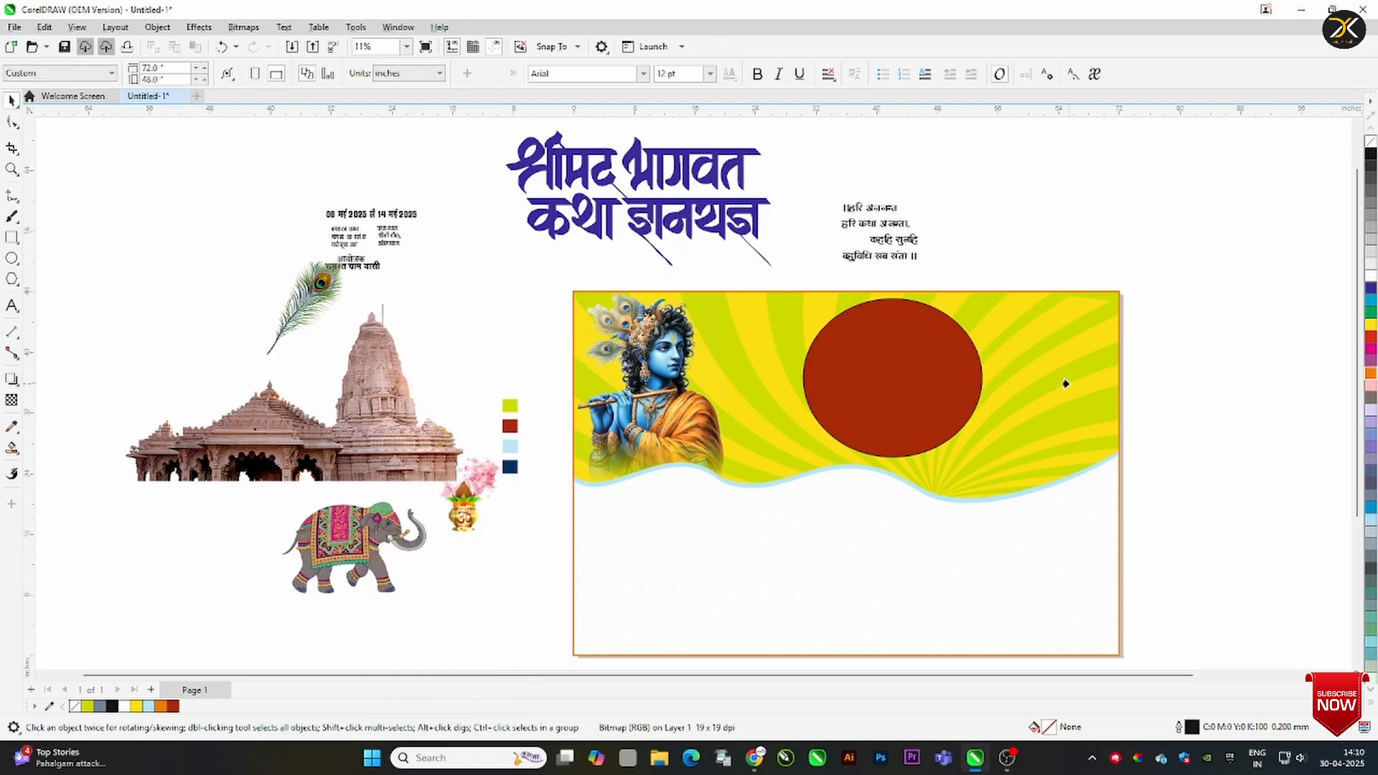
{"action": "left_click", "coordinate": [883, 320]}
{"action": "key", "text": "ctrl+z"}
Delete the red ellipse and extract the striped wave and its light blue border from the orange-outlined rectangle's PowerClip
{"action": "left_click_drag", "start_coordinate": [890, 374], "coordinate": [1138, 194]}
{"action": "key", "text": "Delete"}
{"action": "left_click", "coordinate": [1036, 329]}
{"action": "right_click", "coordinate": [1033, 329]}
{"action": "left_click", "coordinate": [1077, 284]}
{"action": "left_click", "coordinate": [1069, 267]}
{"action": "left_click_drag", "start_coordinate": [996, 336], "coordinate": [1027, 258]}
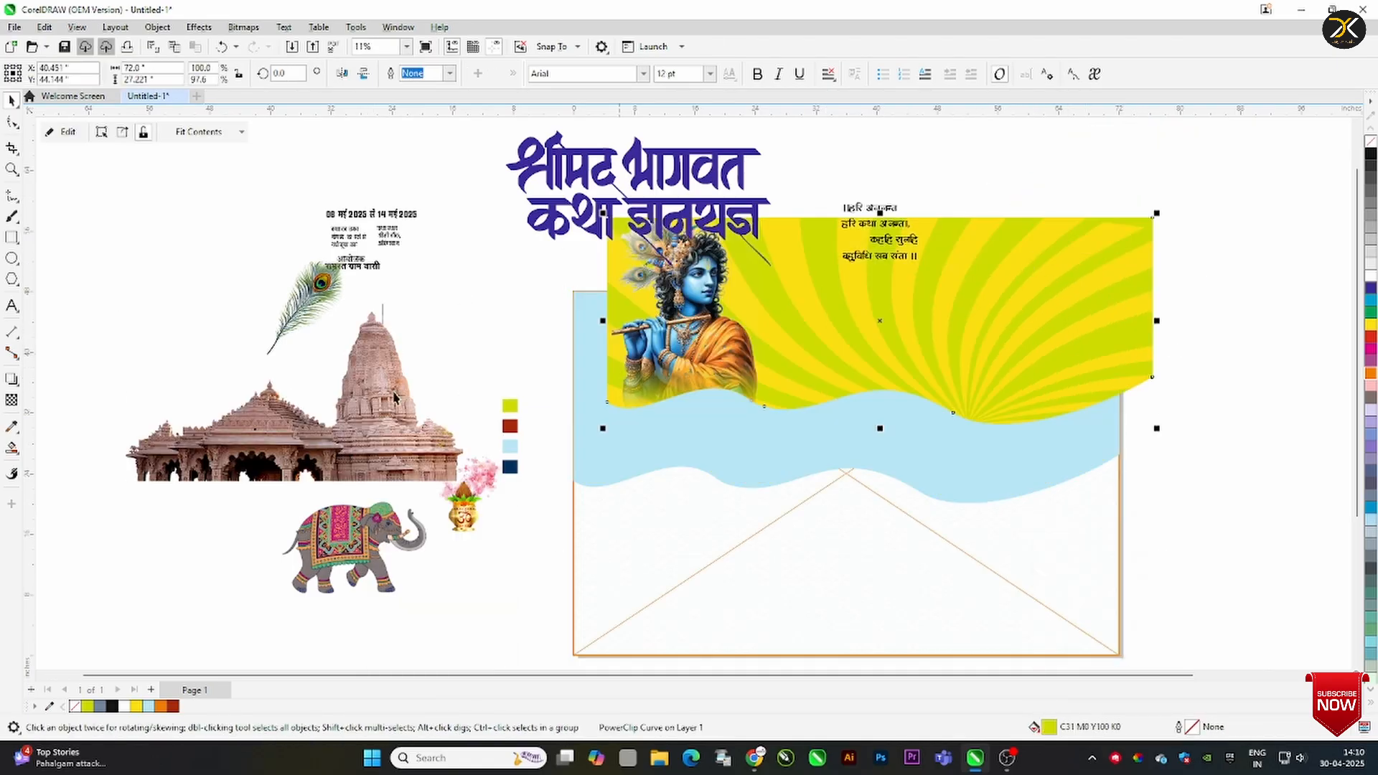
{"action": "key", "text": "ctrl+z"}
PowerClip the enlarged temple image inside the striped wave shape
{"action": "right_click", "coordinate": [288, 438]}
{"action": "left_click", "coordinate": [346, 220]}
{"action": "left_click", "coordinate": [793, 287]}
Edit the striped wave's contents, moving the temple image to the right side and enlarging it to about 55.5 by 29.1 inches
{"action": "right_click", "coordinate": [793, 276]}
{"action": "left_click", "coordinate": [825, 302]}
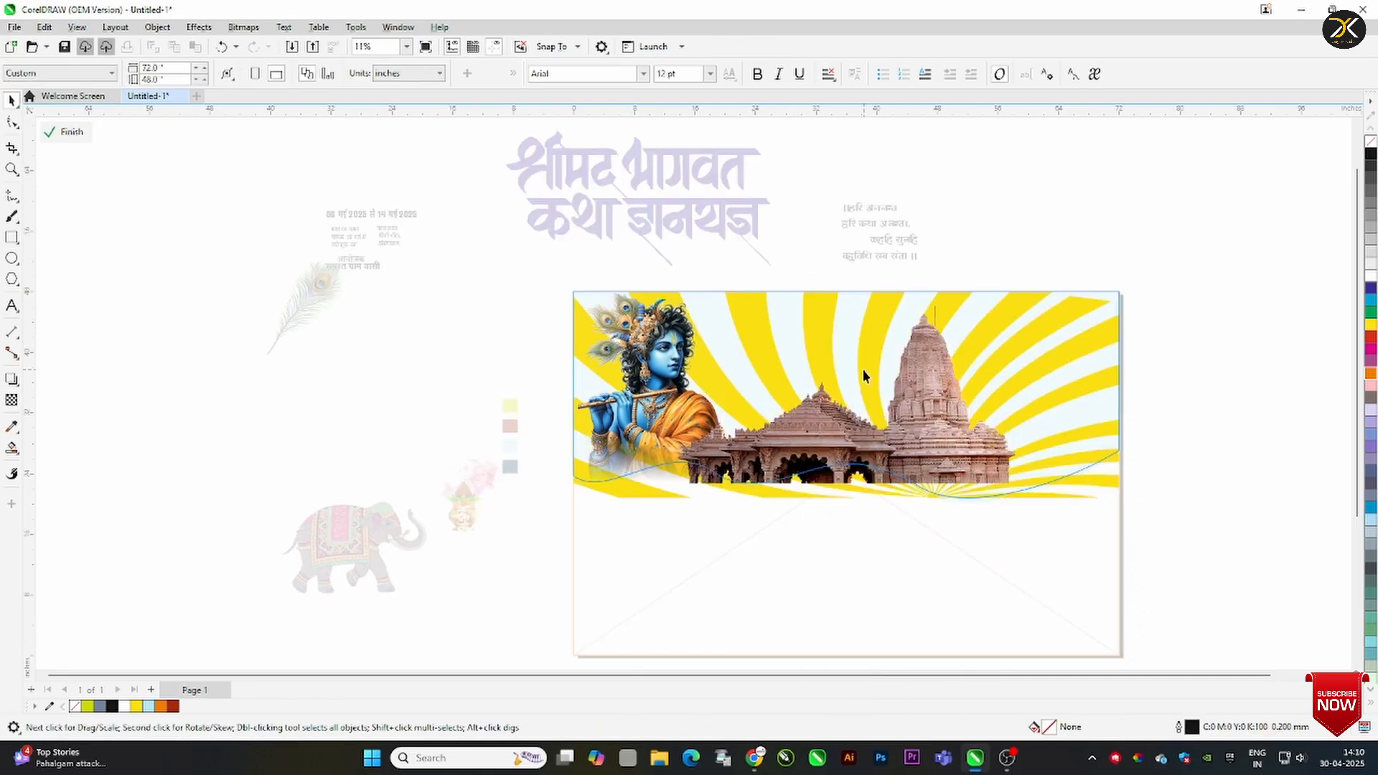
{"action": "left_click_drag", "start_coordinate": [978, 449], "coordinate": [1074, 463]}
{"action": "left_click_drag", "start_coordinate": [1115, 319], "coordinate": [1157, 281]}
{"action": "left_click_drag", "start_coordinate": [1051, 387], "coordinate": [1038, 366]}
Apply a uniform transparency of 90 to the temple image inside the striped wave
{"action": "left_click", "coordinate": [11, 399]}
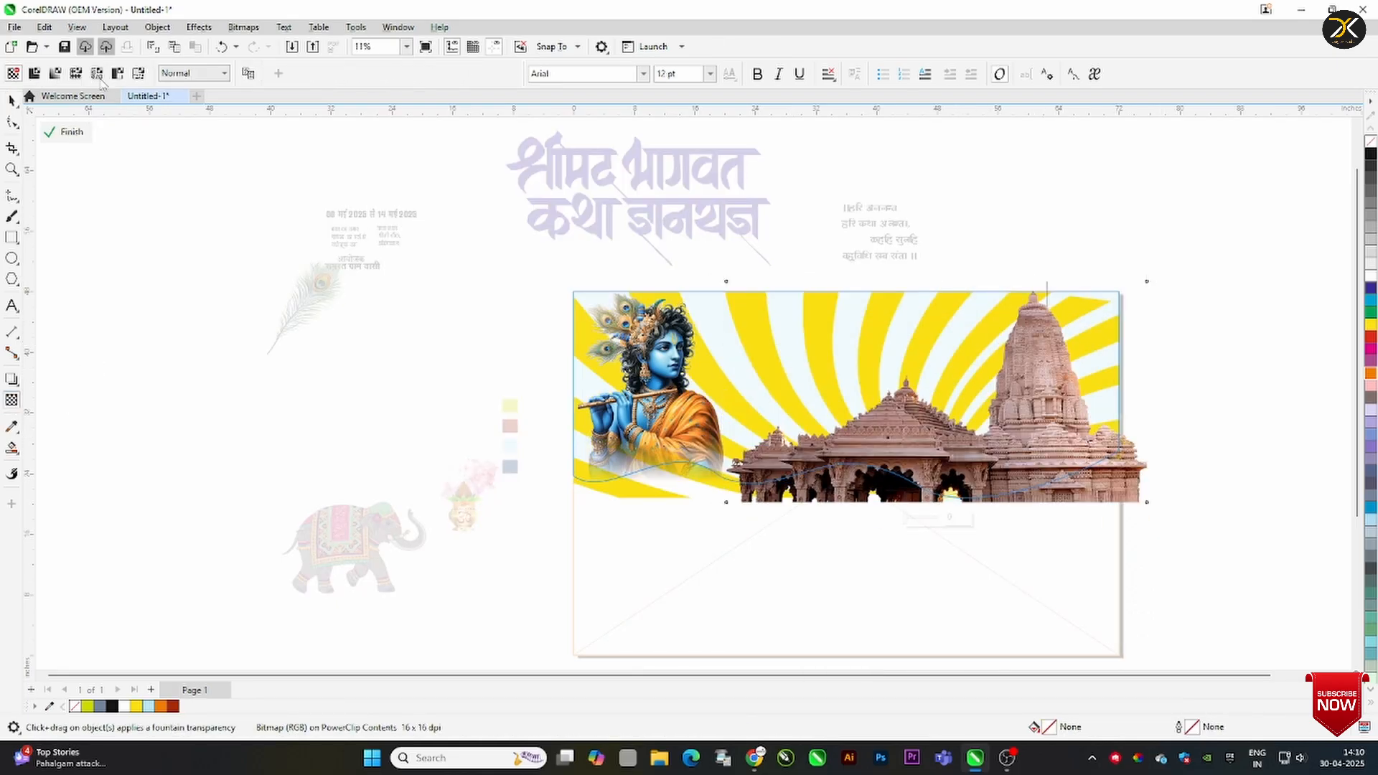
{"action": "left_click", "coordinate": [34, 73]}
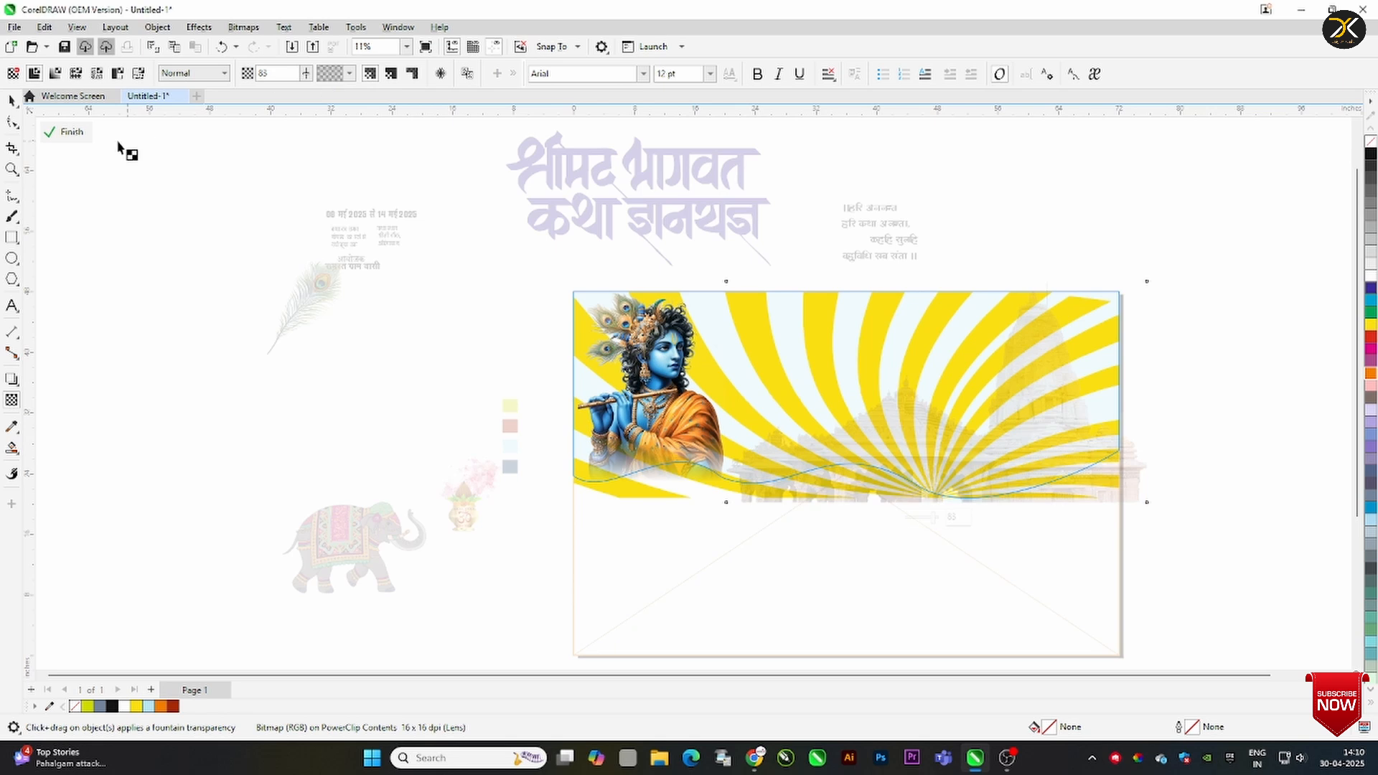
{"action": "left_click", "coordinate": [68, 133]}
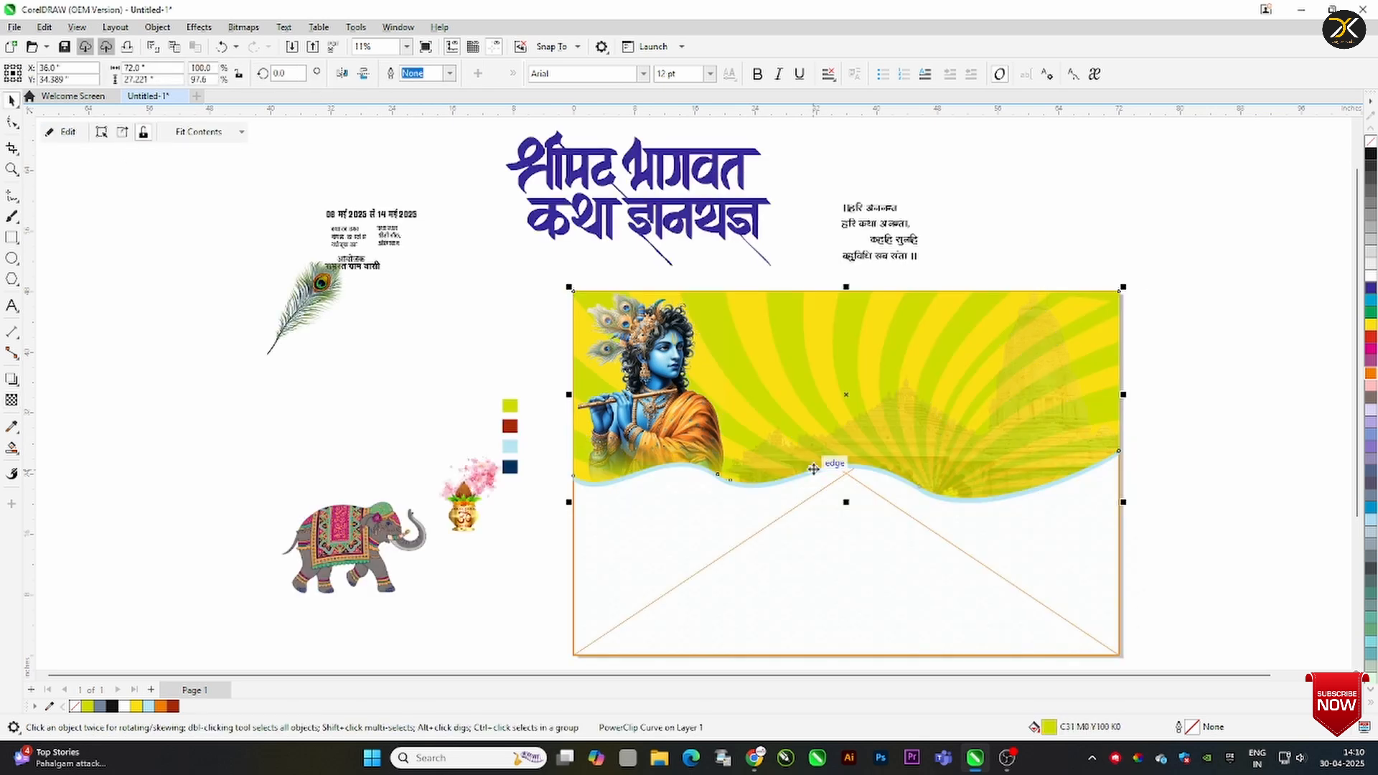
{"action": "right_click", "coordinate": [1011, 416]}
{"action": "left_click", "coordinate": [1048, 298]}
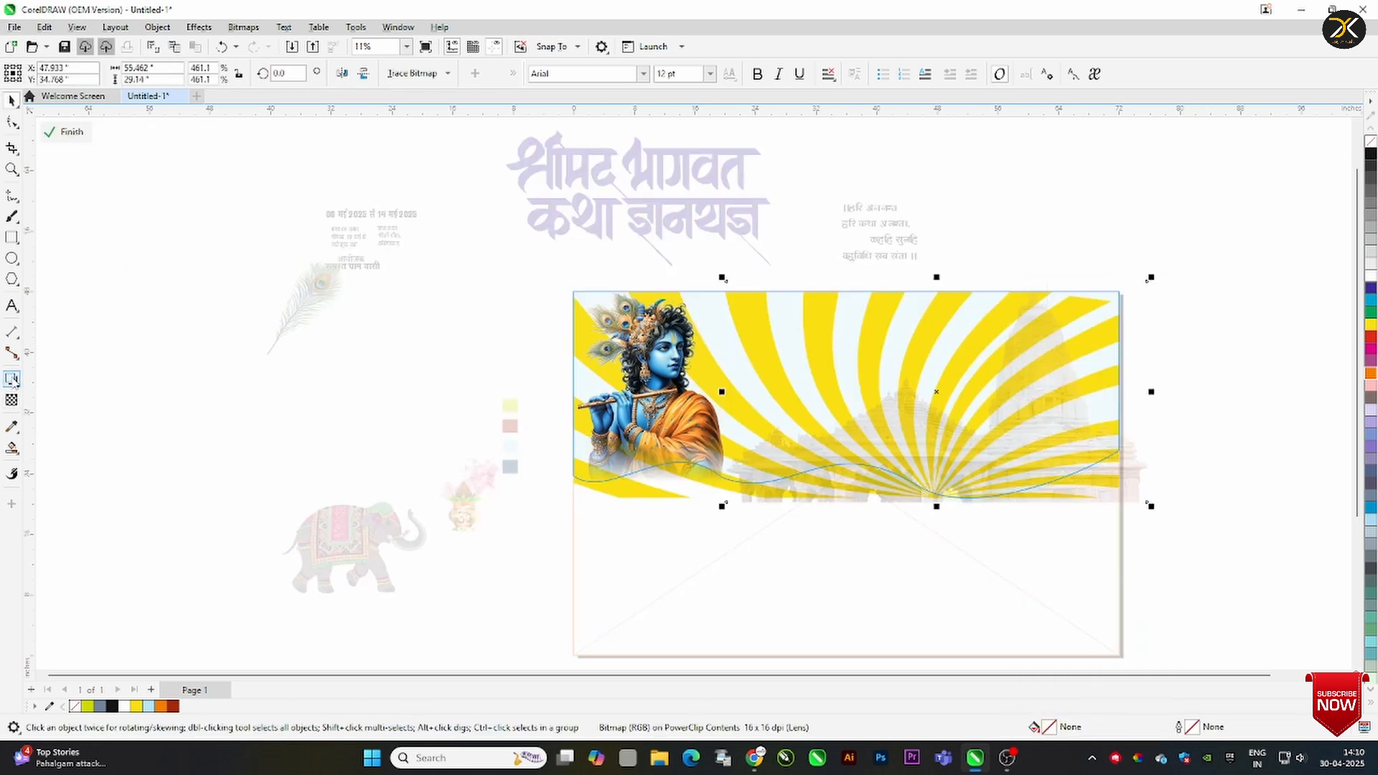
{"action": "left_click", "coordinate": [11, 399]}
{"action": "left_click_drag", "start_coordinate": [306, 80], "coordinate": [311, 89]}
{"action": "left_click", "coordinate": [11, 101]}
{"action": "left_click", "coordinate": [68, 132]}
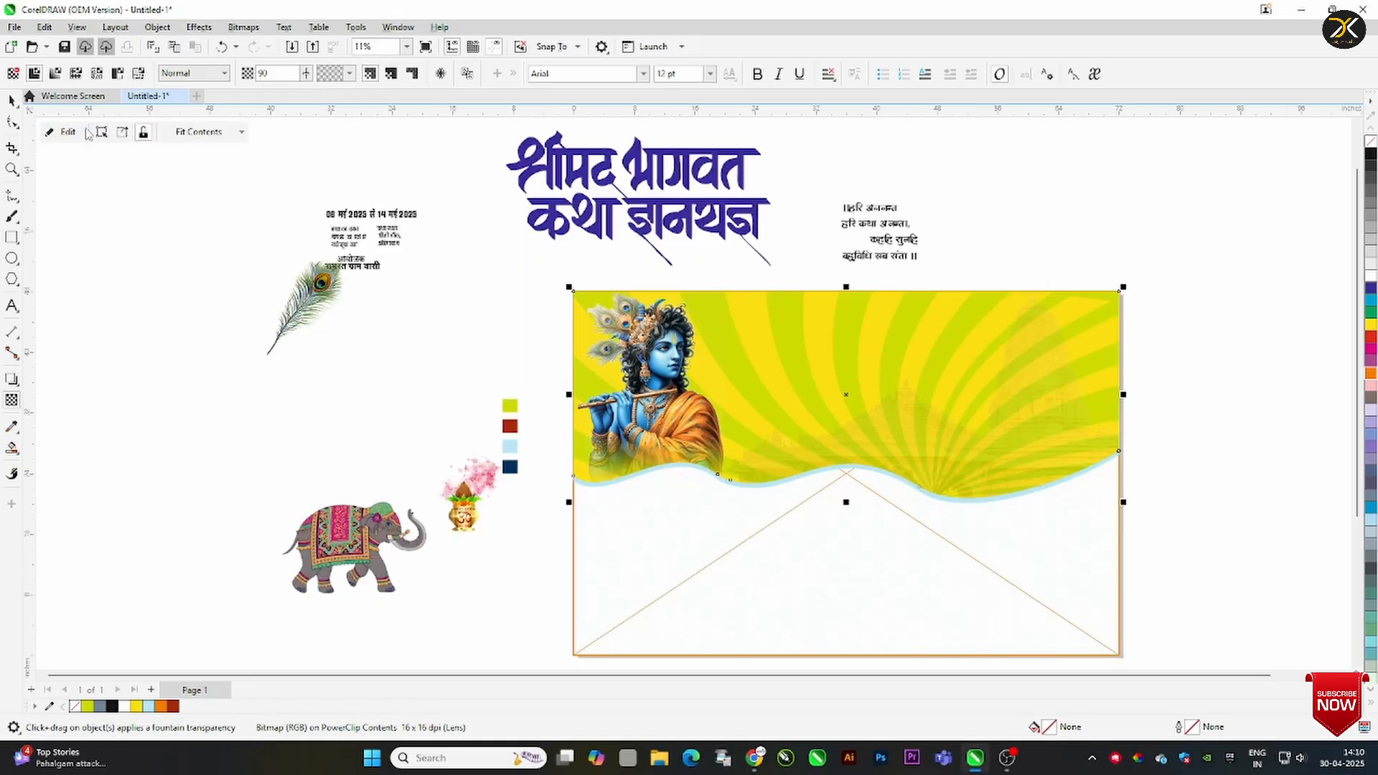
{"action": "right_click", "coordinate": [824, 322]}
{"action": "left_click", "coordinate": [854, 522]}
{"action": "left_click", "coordinate": [674, 512]}
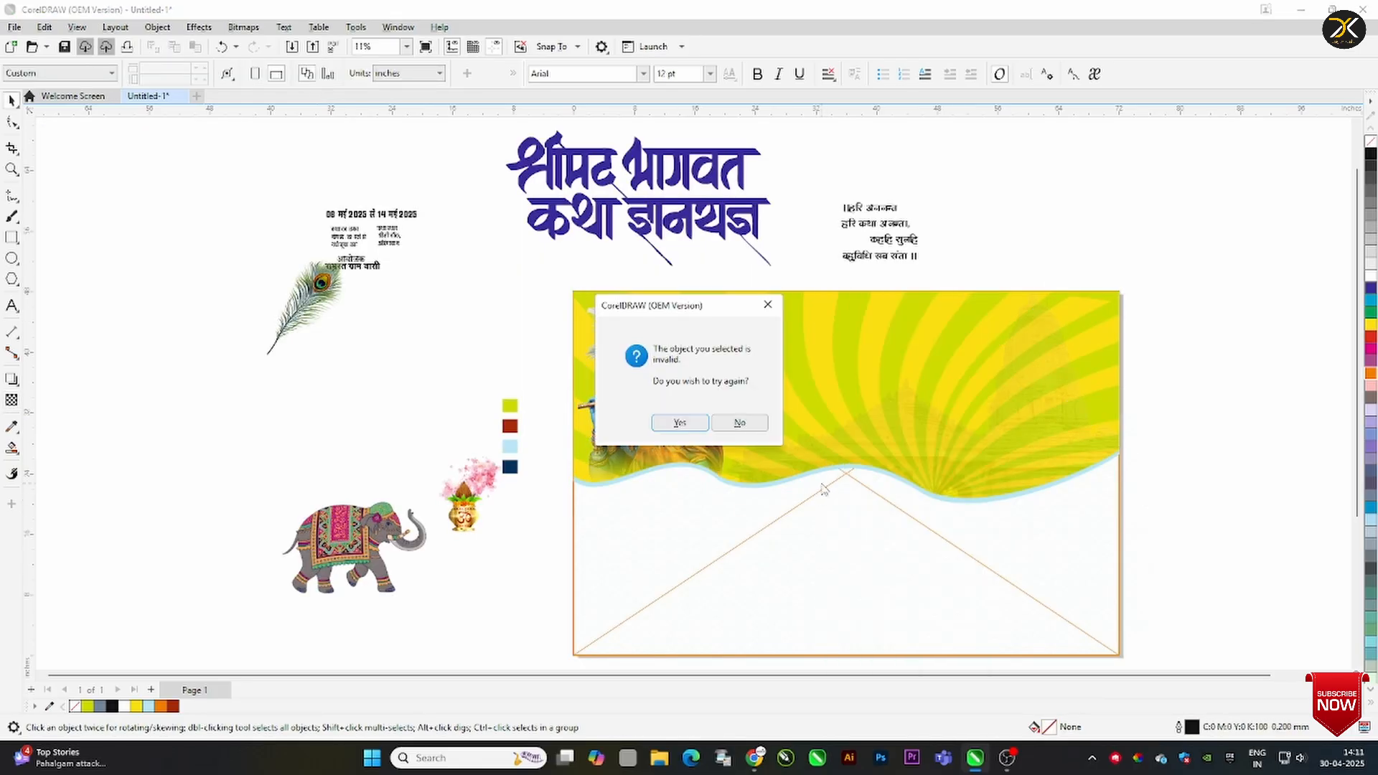
{"action": "left_click", "coordinate": [739, 421]}
PowerClip the striped wave and its light blue border inside the orange-outlined rectangle and reposition them along its top edge
{"action": "left_click_drag", "start_coordinate": [602, 370], "coordinate": [583, 524]}
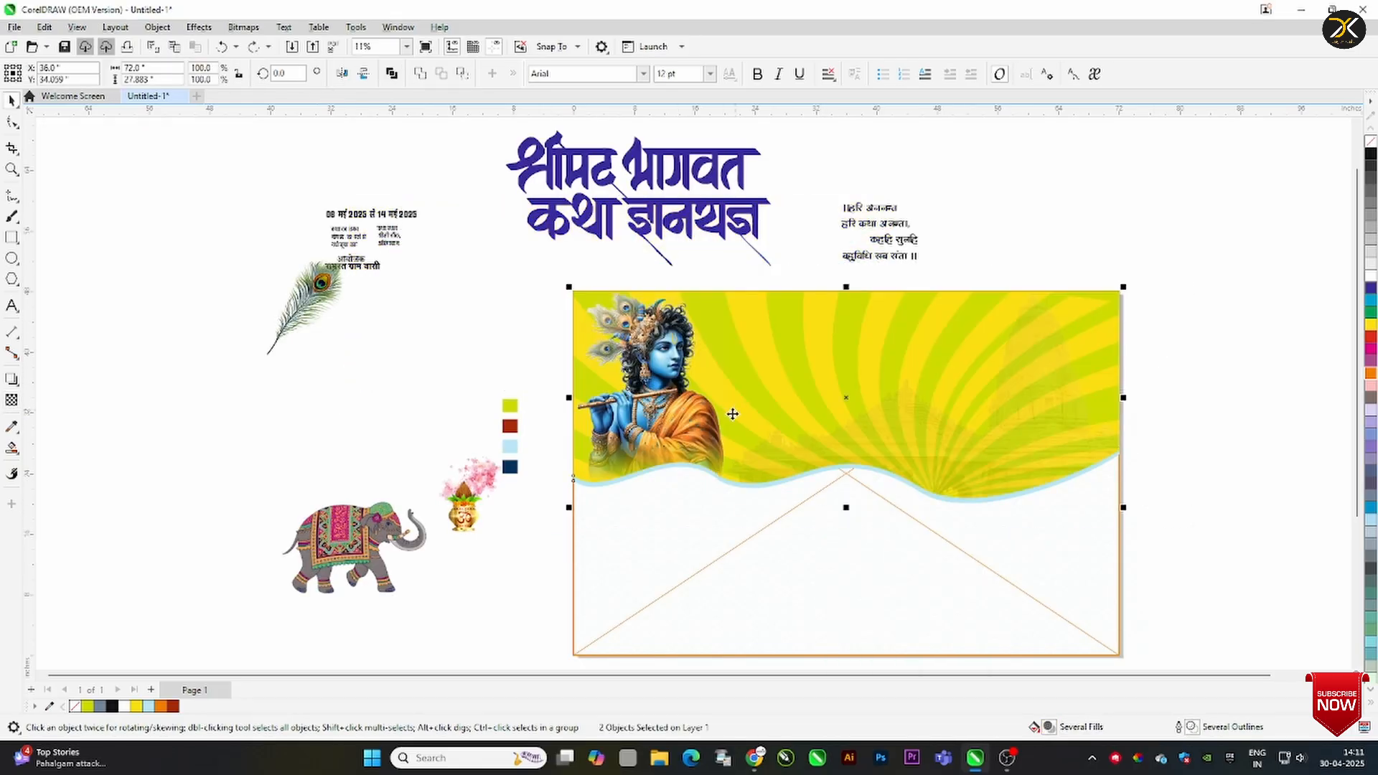
{"action": "left_click_drag", "start_coordinate": [732, 415], "coordinate": [1049, 332]}
{"action": "right_click", "coordinate": [950, 287]}
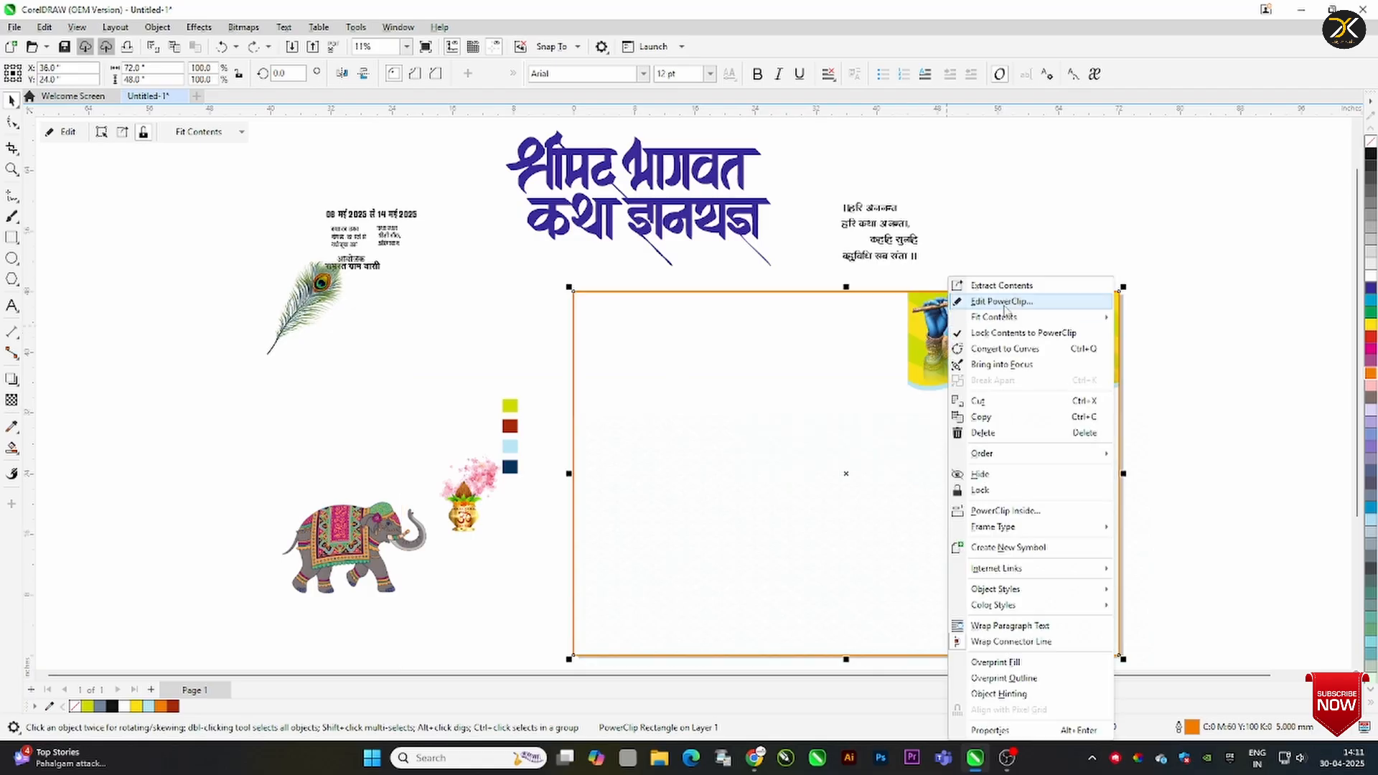
{"action": "left_click", "coordinate": [1008, 299]}
{"action": "left_click_drag", "start_coordinate": [824, 387], "coordinate": [798, 345]}
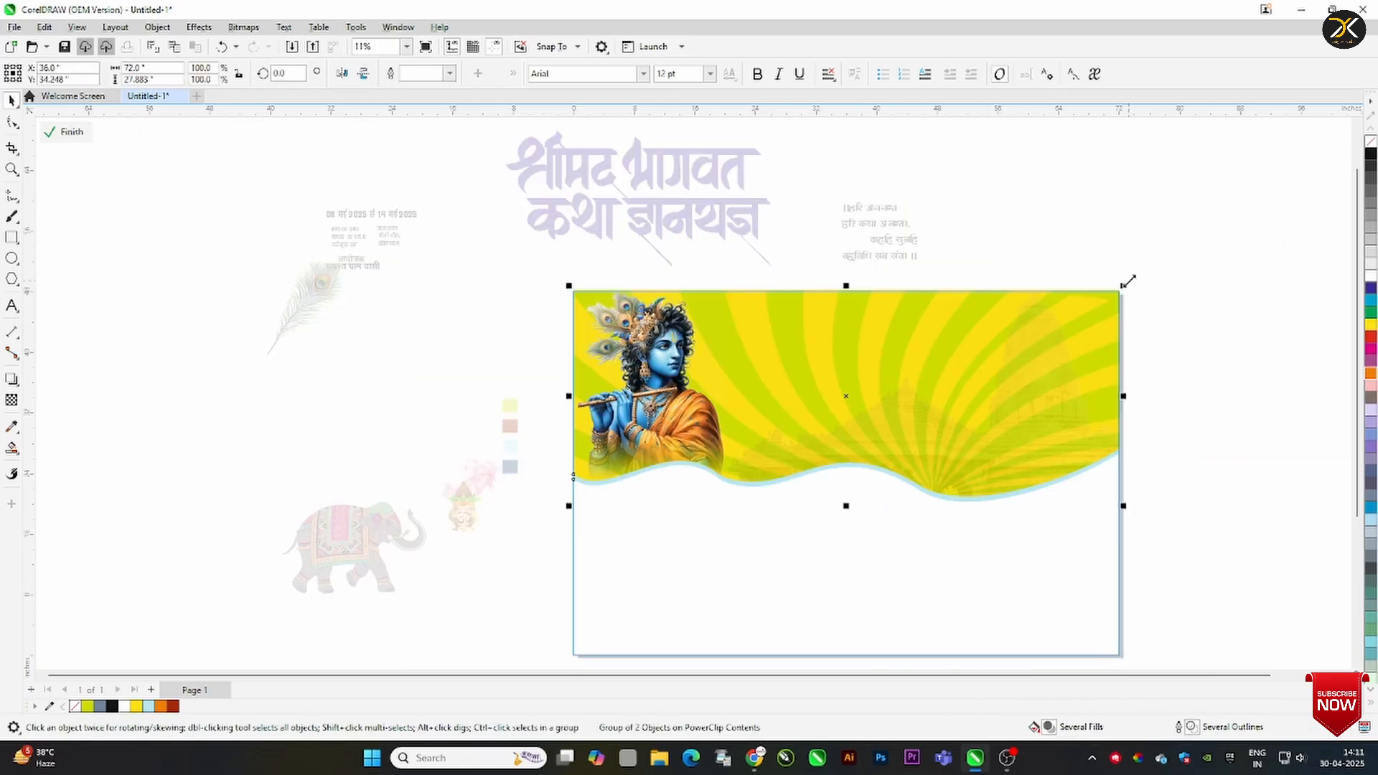
{"action": "right_click", "coordinate": [1017, 329]}
{"action": "left_click", "coordinate": [1019, 329]}
{"action": "left_click", "coordinate": [1034, 307]}
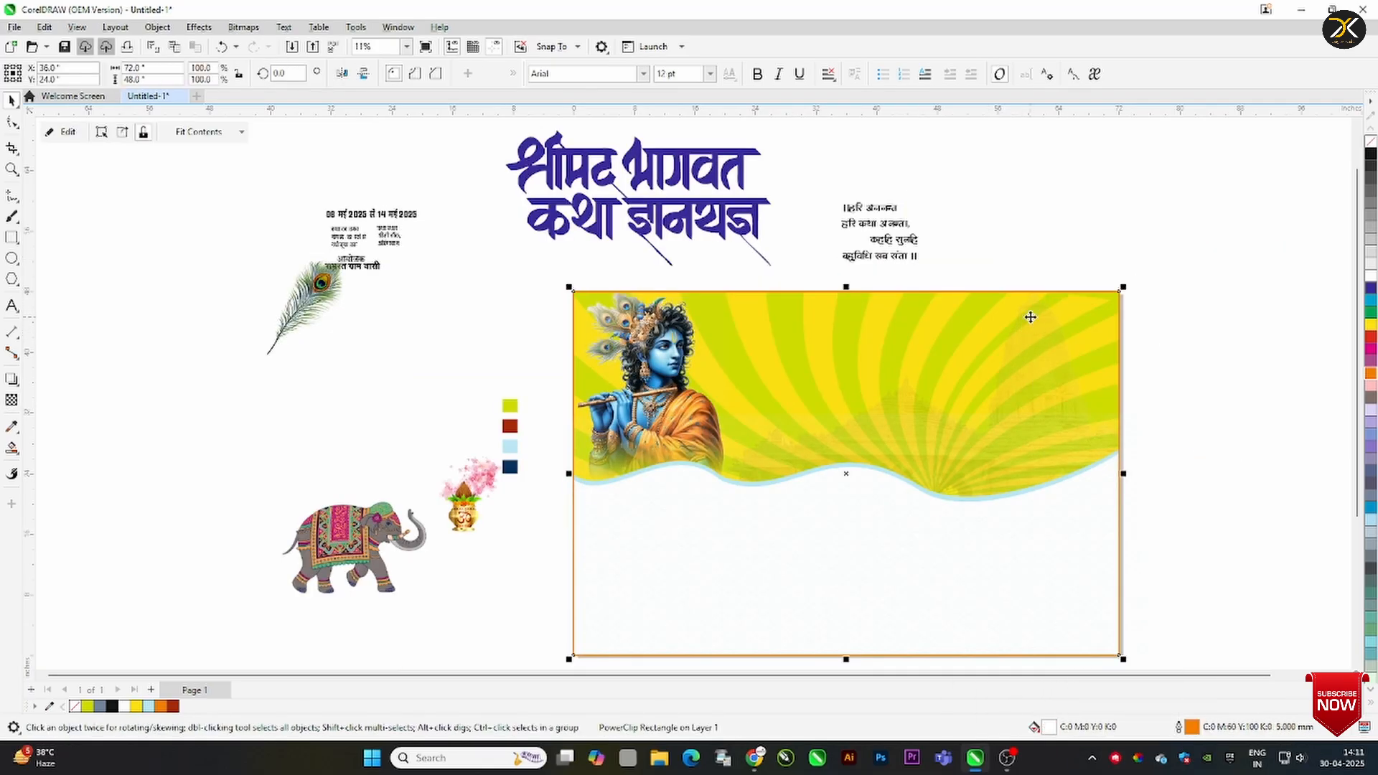
{"action": "left_click", "coordinate": [925, 228]}
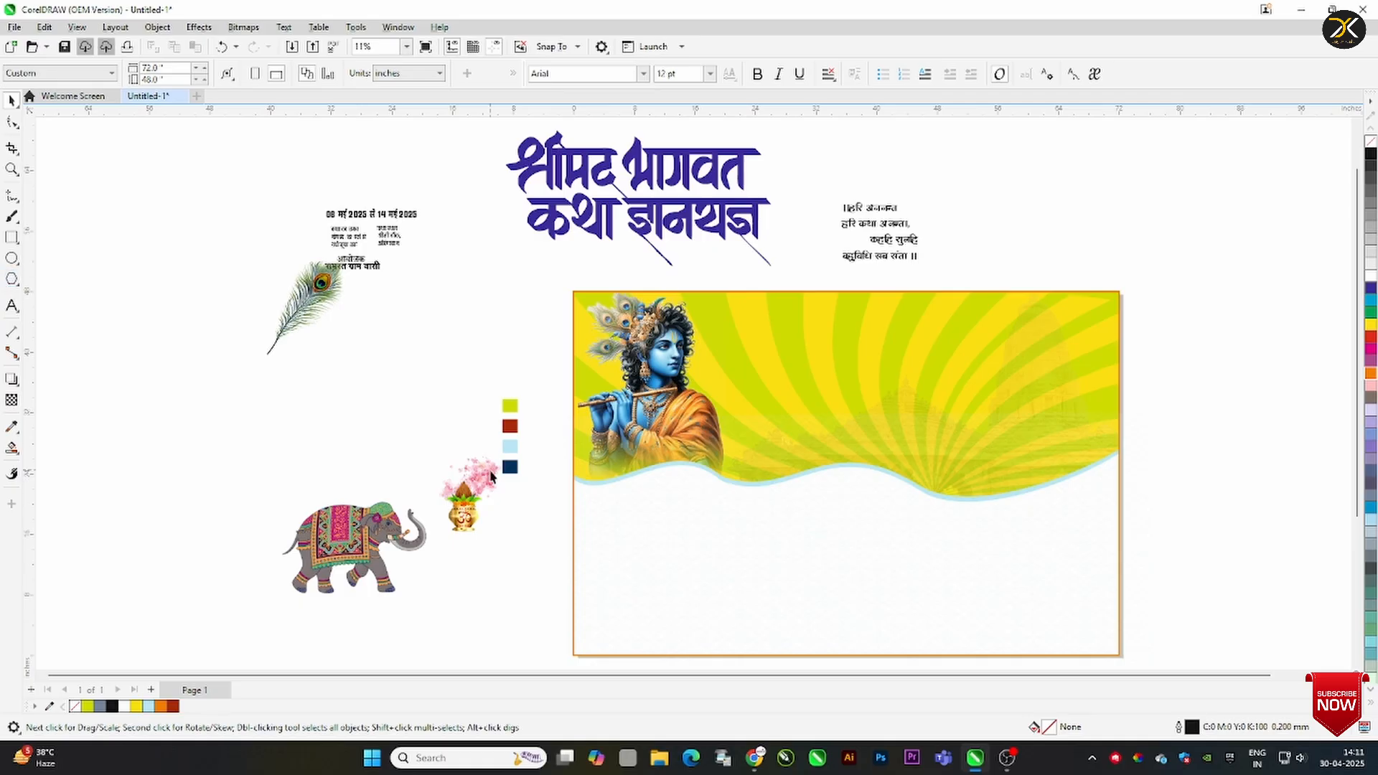
Enlarge the pink blossom image and move it beside the banner, above the elephant
{"action": "left_click_drag", "start_coordinate": [491, 476], "coordinate": [524, 496]}
{"action": "left_click_drag", "start_coordinate": [459, 409], "coordinate": [316, 437]}
{"action": "left_click", "coordinate": [446, 279]}
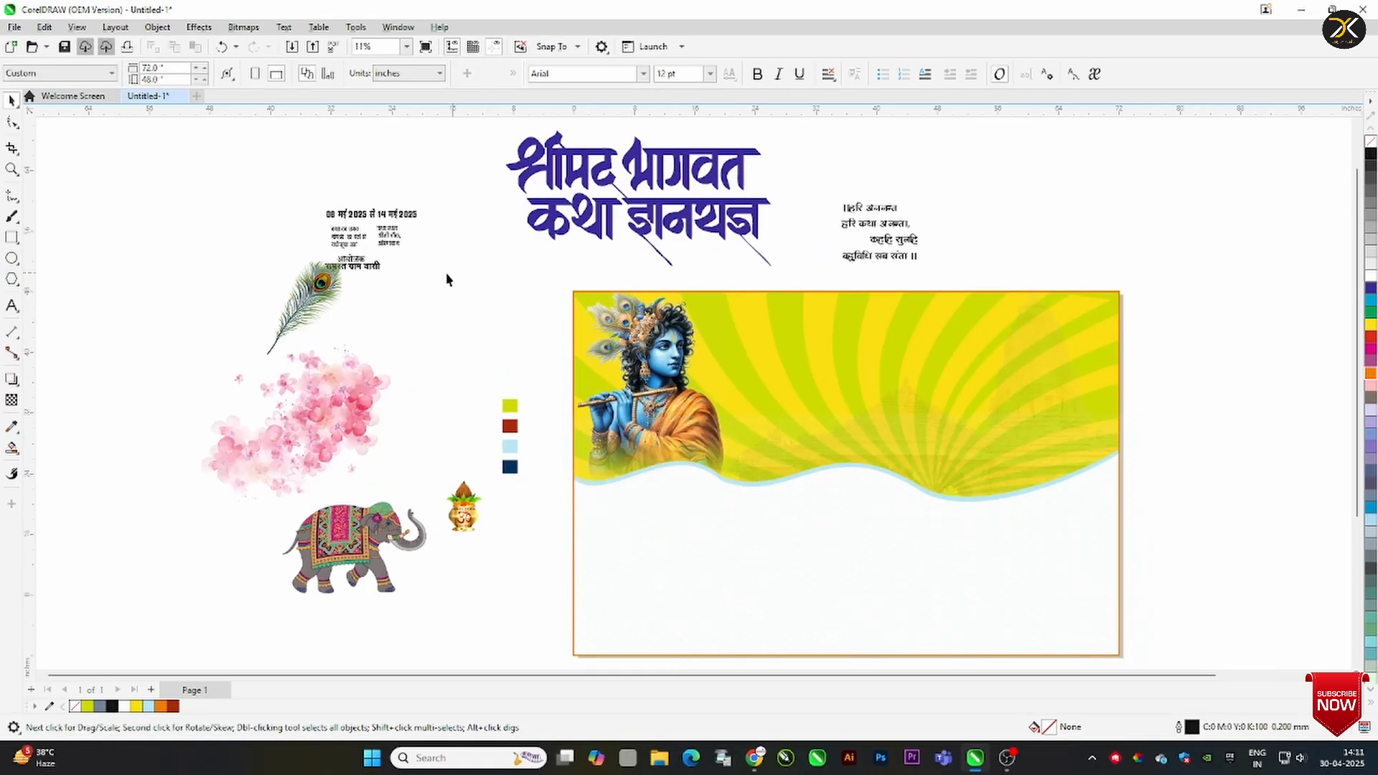
Place the peacock feather, enlarged, just right of Krishna and PowerClip it inside the orange-outlined rectangle
{"action": "key", "text": "F7"}
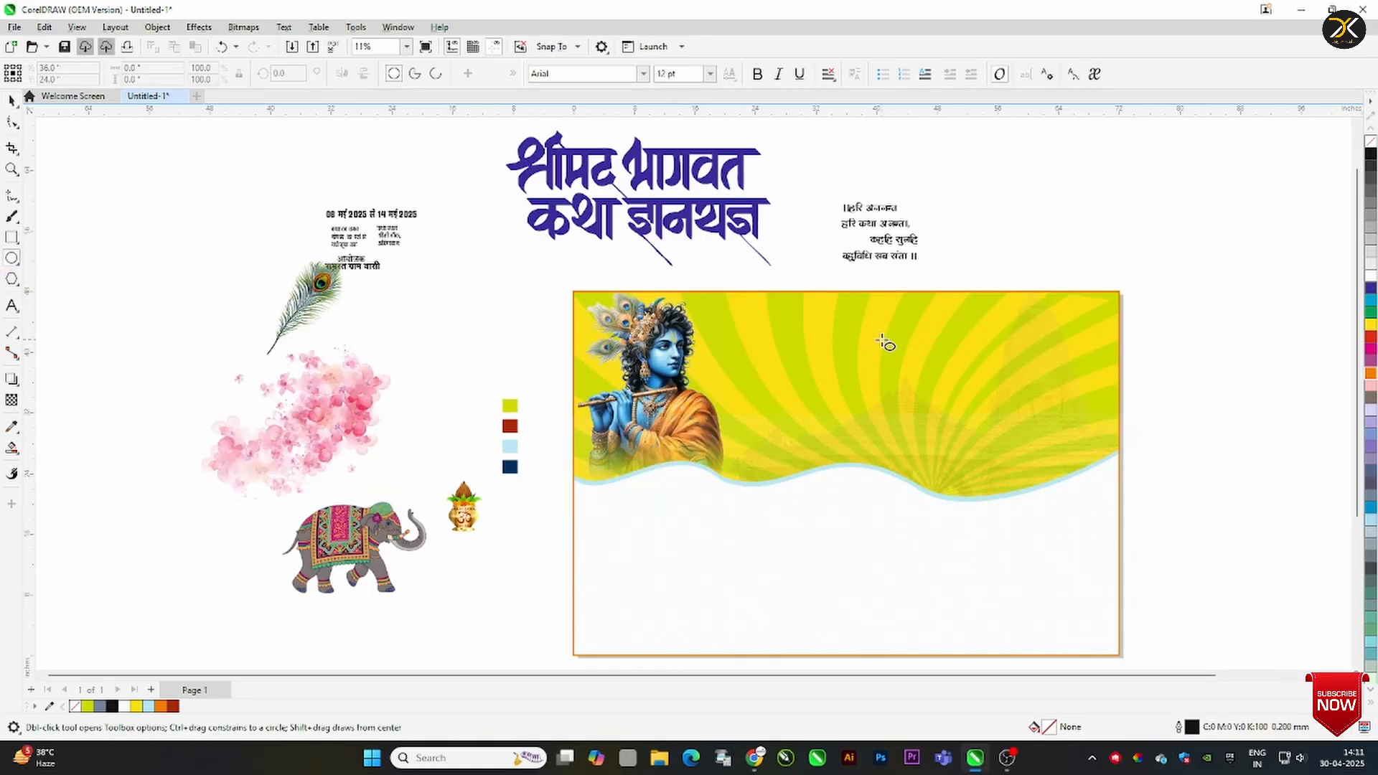
{"action": "left_click", "coordinate": [12, 100]}
{"action": "left_click_drag", "start_coordinate": [315, 303], "coordinate": [764, 378]}
{"action": "right_click", "coordinate": [766, 373]}
{"action": "left_click", "coordinate": [825, 523]}
{"action": "left_click", "coordinate": [840, 394]}
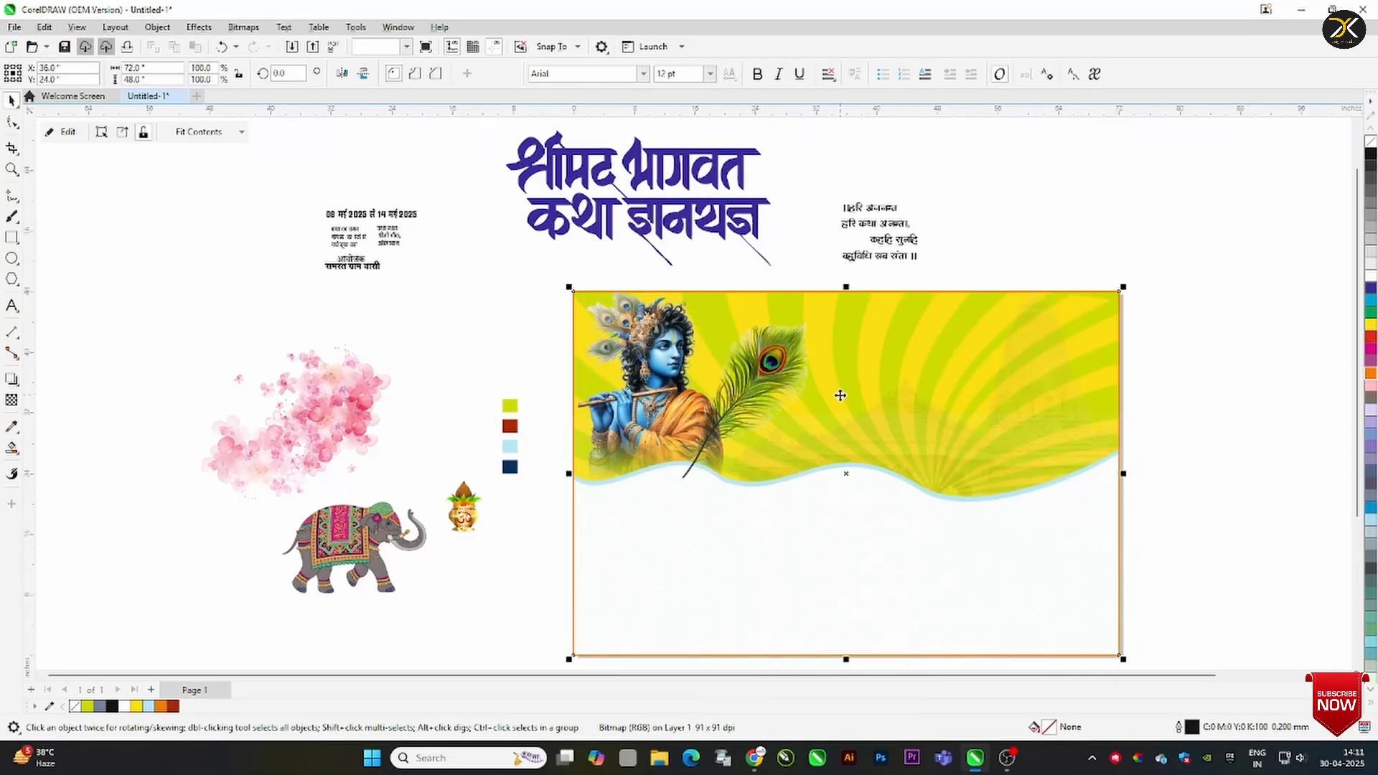
Edit the orange-outlined rectangle's contents and PowerClip the peacock feather inside the striped wave shape
{"action": "right_click", "coordinate": [841, 279]}
{"action": "left_click", "coordinate": [894, 301]}
{"action": "right_click", "coordinate": [755, 352]}
{"action": "left_click", "coordinate": [842, 366]}
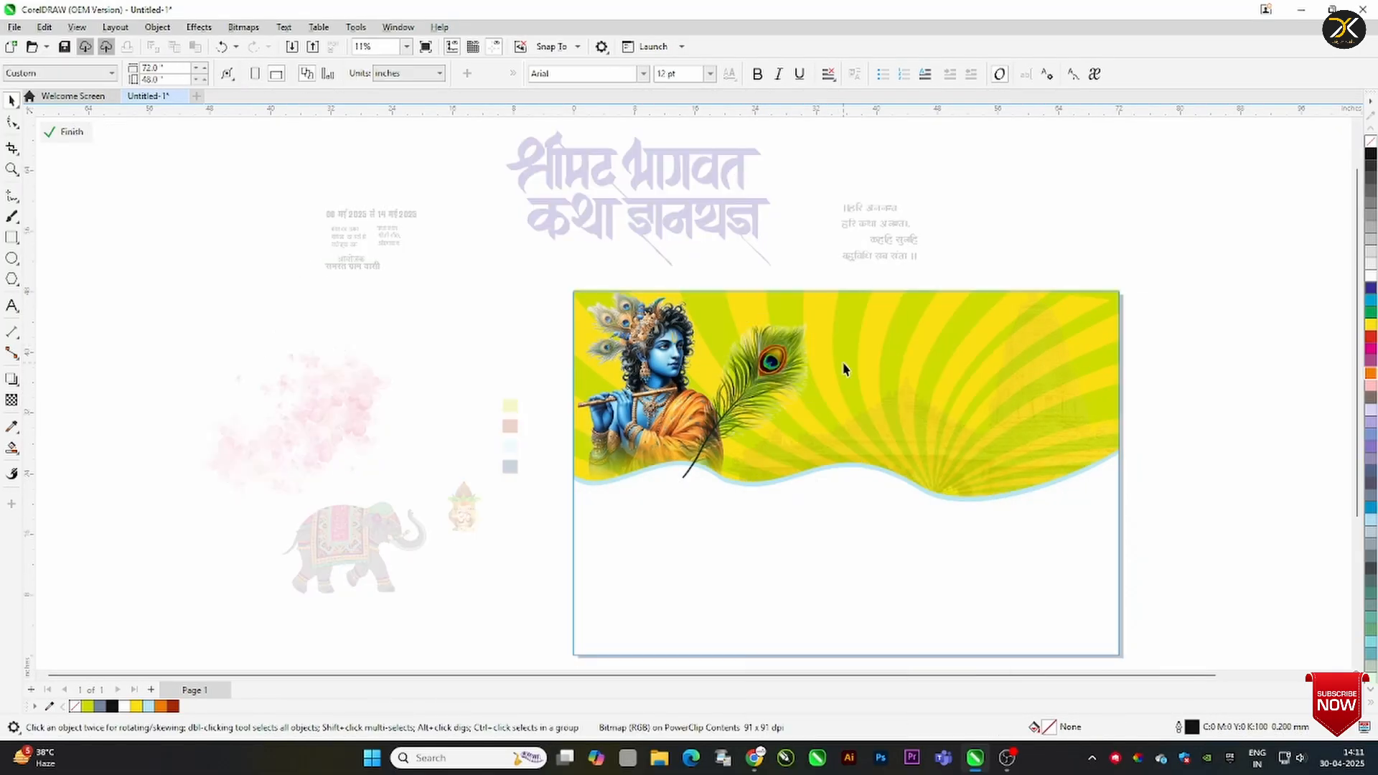
{"action": "right_click", "coordinate": [802, 355]}
{"action": "left_click", "coordinate": [838, 365]}
Edit the striped wave's PowerClip contents and apply a uniform transparency of 69 to the peacock feather
{"action": "right_click", "coordinate": [767, 350]}
{"action": "left_click", "coordinate": [816, 282]}
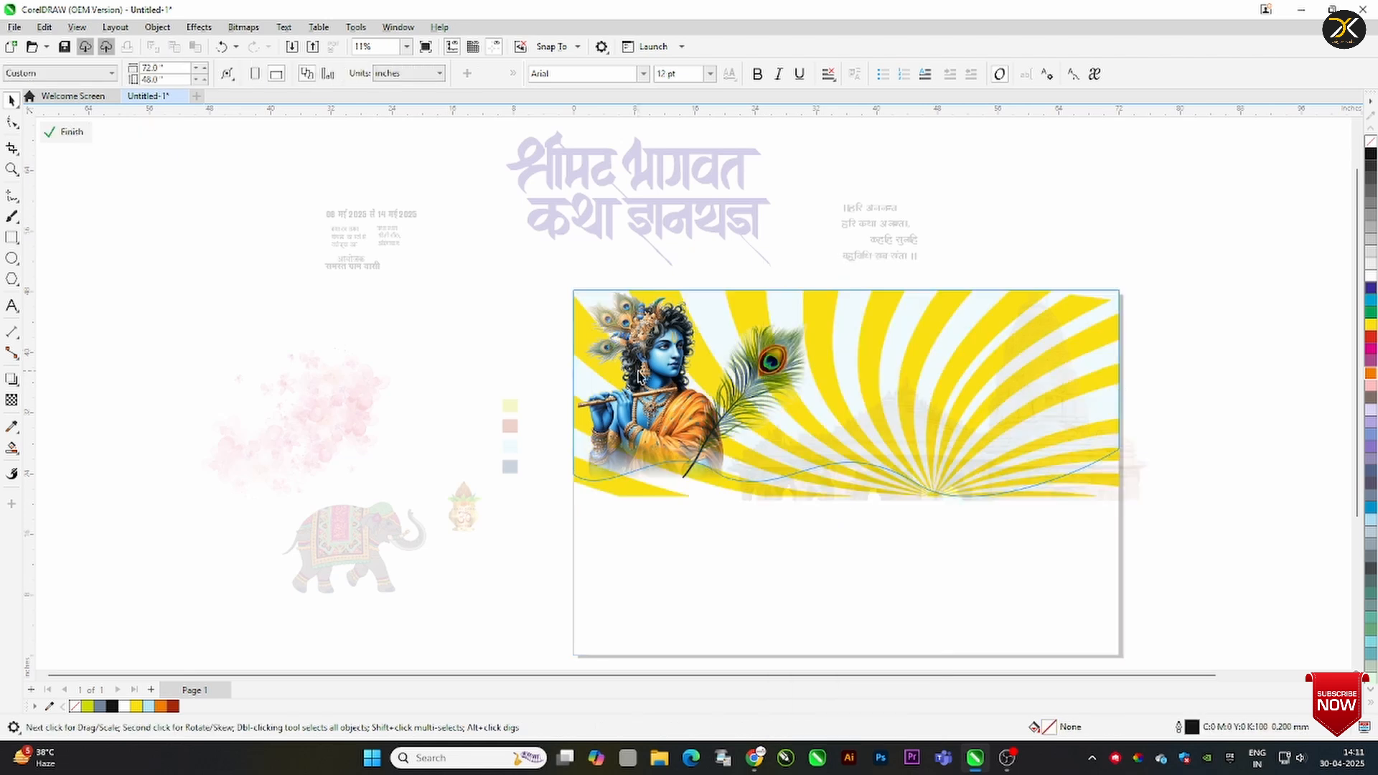
{"action": "left_click", "coordinate": [638, 372]}
{"action": "left_click", "coordinate": [766, 361]}
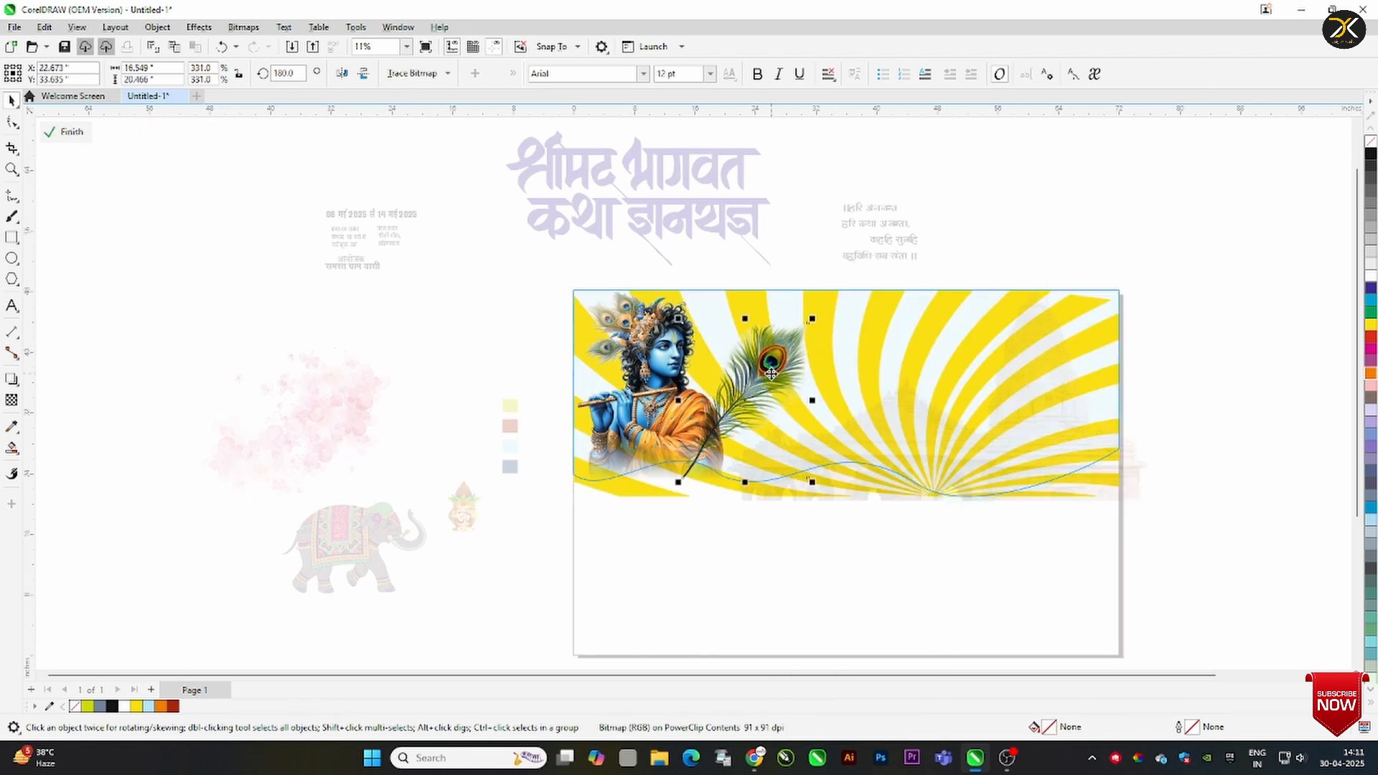
{"action": "left_click", "coordinate": [12, 400]}
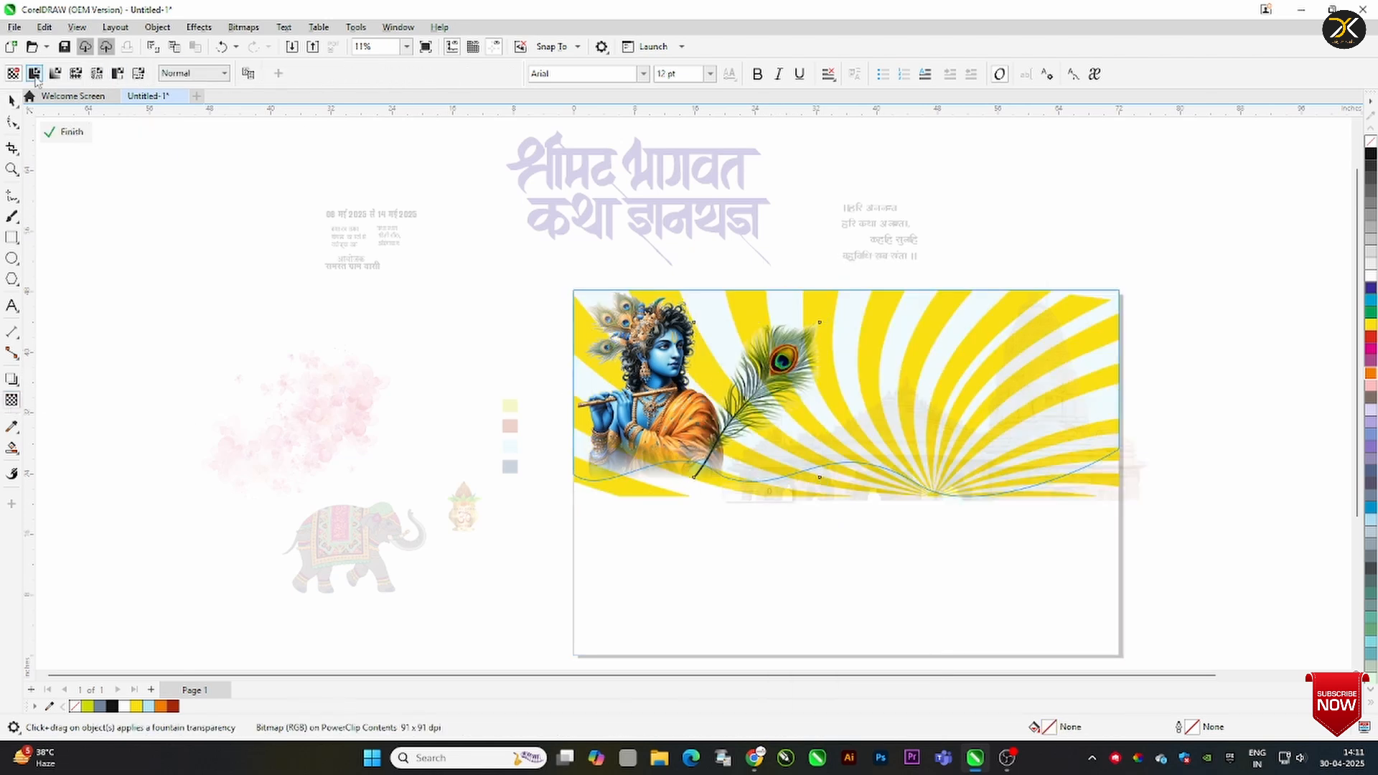
{"action": "left_click", "coordinate": [33, 73]}
{"action": "left_click_drag", "start_coordinate": [310, 87], "coordinate": [325, 95]}
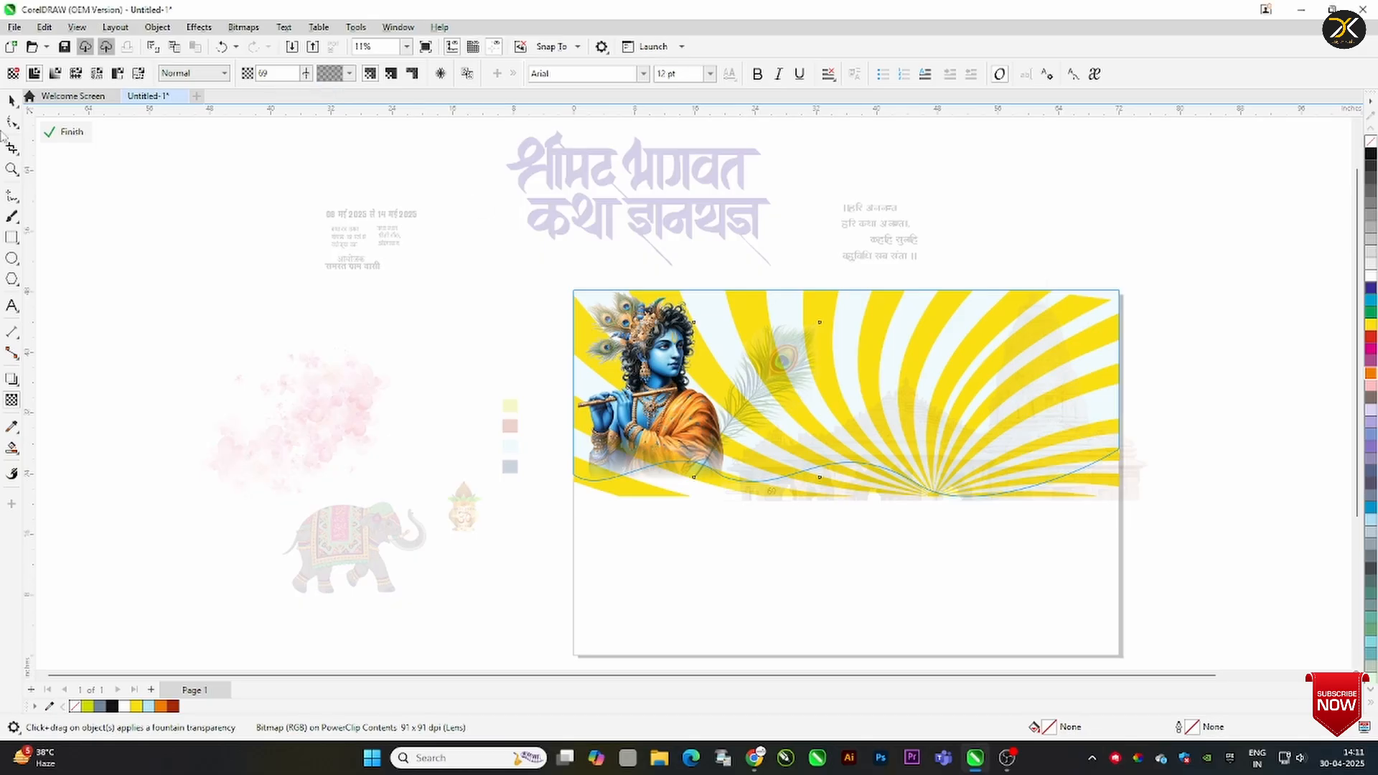
{"action": "left_click", "coordinate": [12, 100]}
Fade the feather's lower stem beside Krishna with a linear fountain transparency and finish editing the wave's contents
{"action": "left_click_drag", "start_coordinate": [649, 402], "coordinate": [669, 364]}
{"action": "left_click", "coordinate": [726, 403]}
{"action": "right_click", "coordinate": [726, 404]}
{"action": "left_click", "coordinate": [783, 522]}
{"action": "left_click", "coordinate": [720, 383]}
{"action": "left_click", "coordinate": [739, 424]}
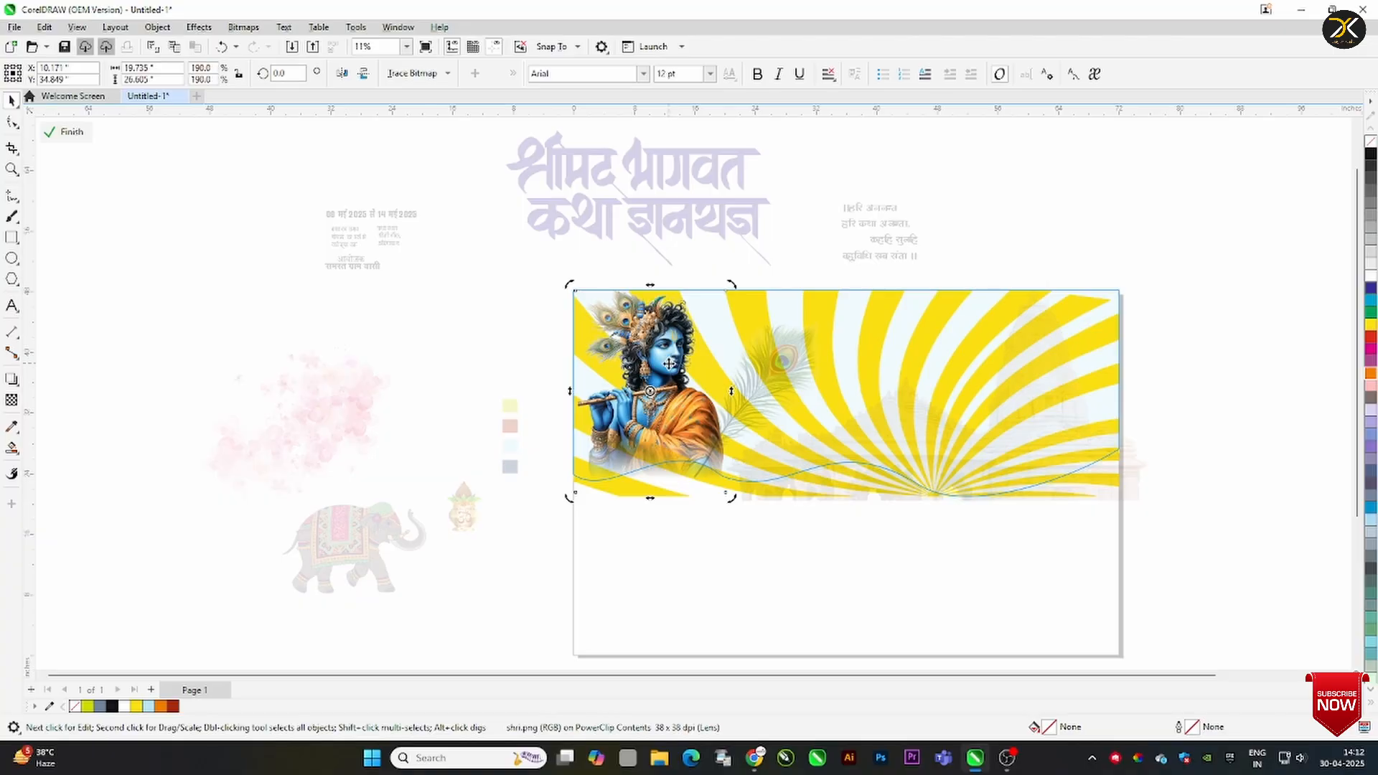
{"action": "left_click", "coordinate": [783, 379]}
{"action": "left_click", "coordinate": [243, 27]}
{"action": "left_click", "coordinate": [243, 27]}
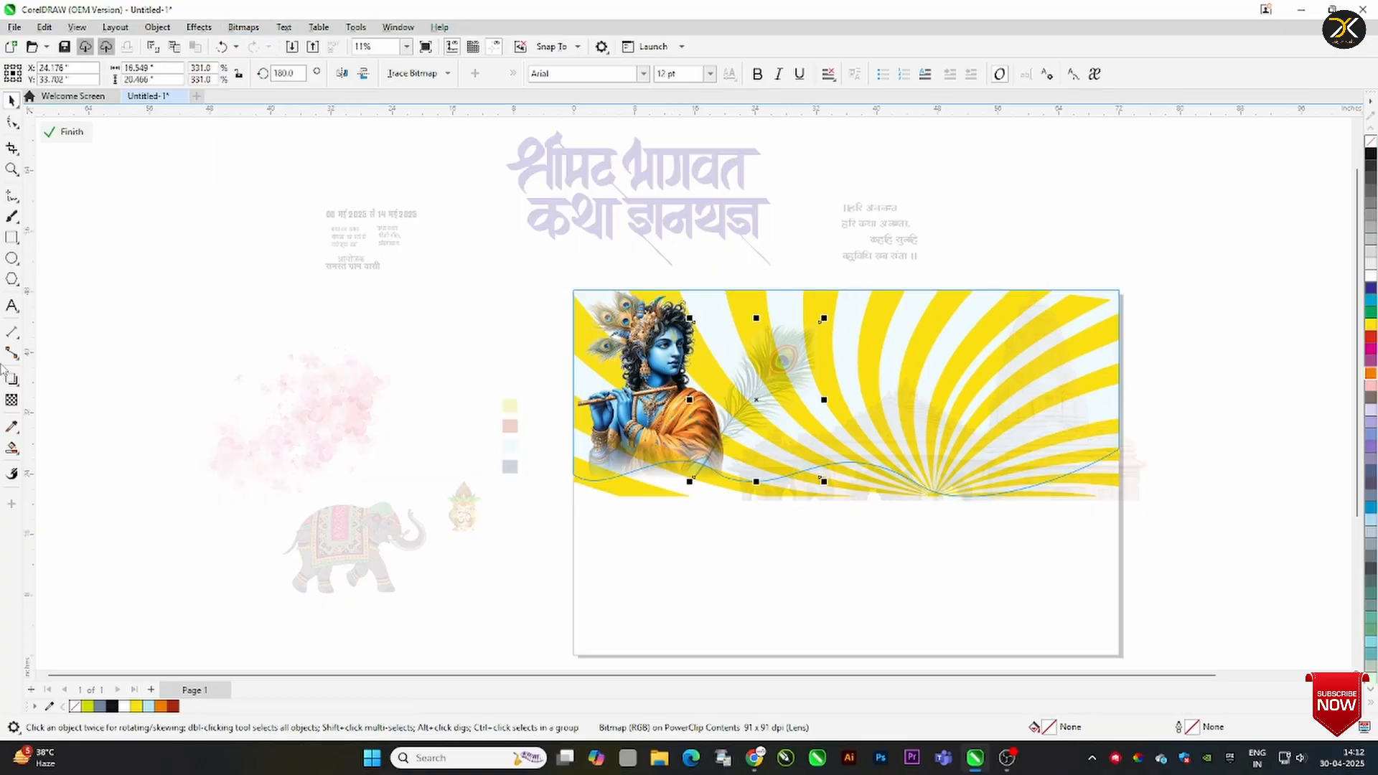
{"action": "left_click", "coordinate": [11, 400]}
{"action": "left_click_drag", "start_coordinate": [690, 474], "coordinate": [753, 406]}
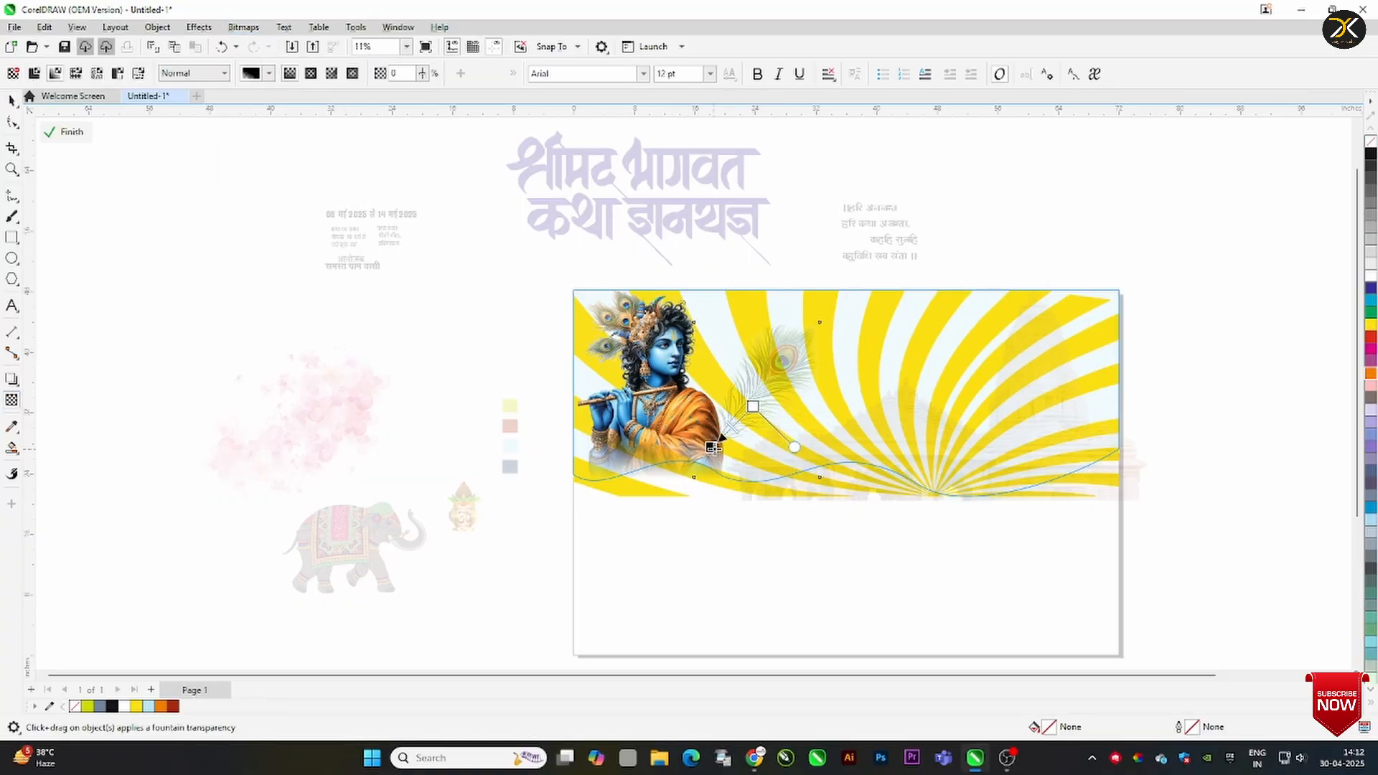
{"action": "left_click", "coordinate": [62, 133]}
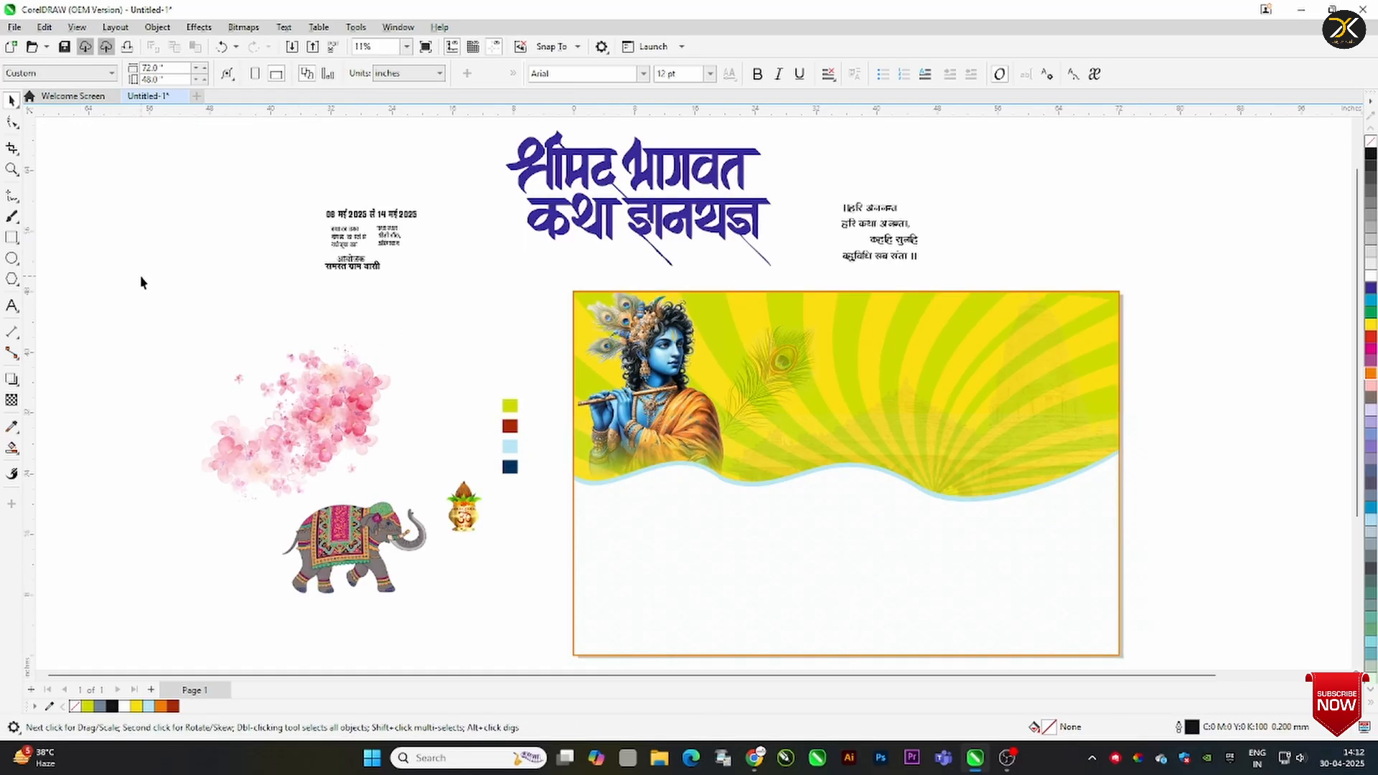
Draw an ellipse about 22 by 21 inches right of the feather, fill it dark red and adjust its position
{"action": "left_click", "coordinate": [12, 258]}
{"action": "mouse_move", "coordinate": [791, 300]}
{"action": "left_mouse_down"}
{"action": "mouse_move", "coordinate": [941, 460]}
{"action": "mouse_move", "coordinate": [966, 466]}
{"action": "left_mouse_up"}
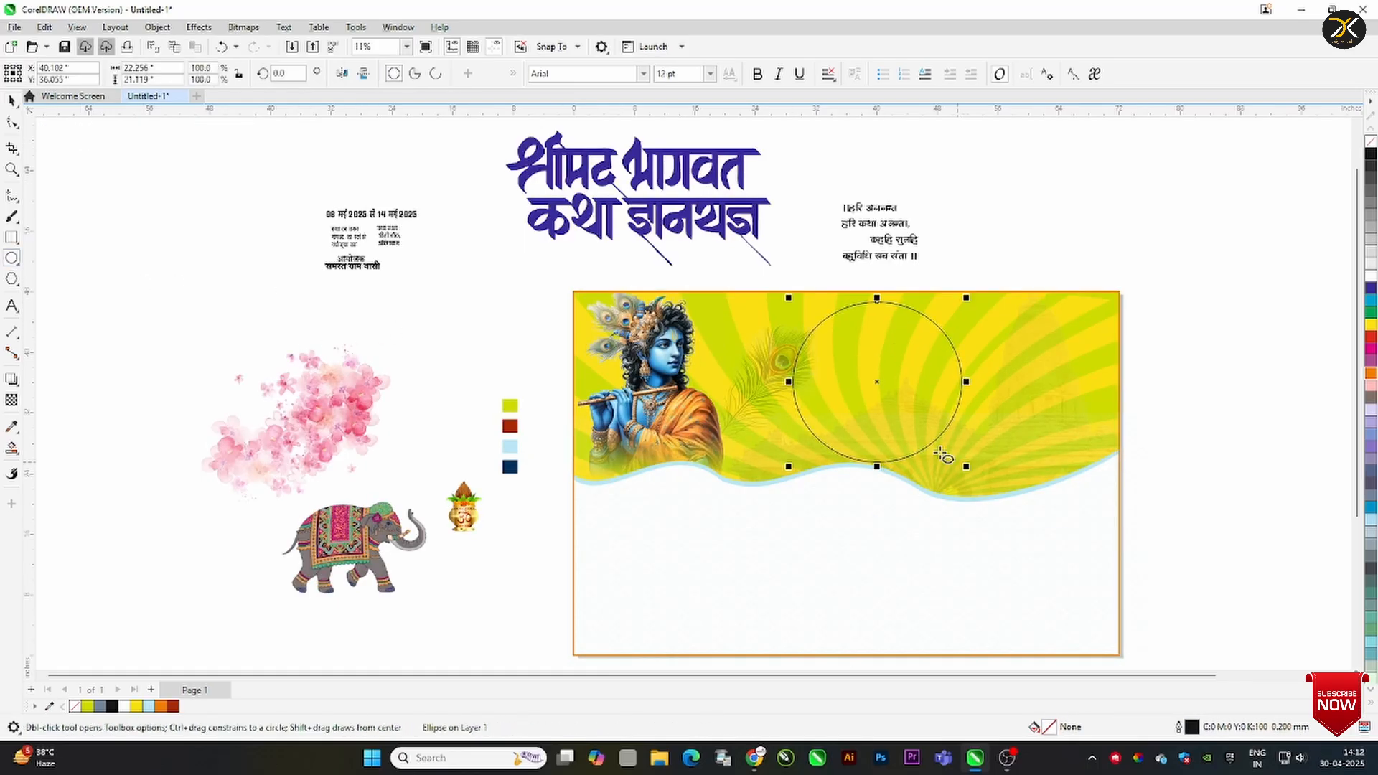
{"action": "left_click", "coordinate": [173, 708]}
{"action": "key", "text": "space"}
{"action": "mouse_move", "coordinate": [923, 390]}
{"action": "left_mouse_down"}
{"action": "mouse_move", "coordinate": [972, 383]}
{"action": "mouse_move", "coordinate": [913, 366]}
{"action": "left_mouse_up"}
{"action": "key", "text": "Escape"}
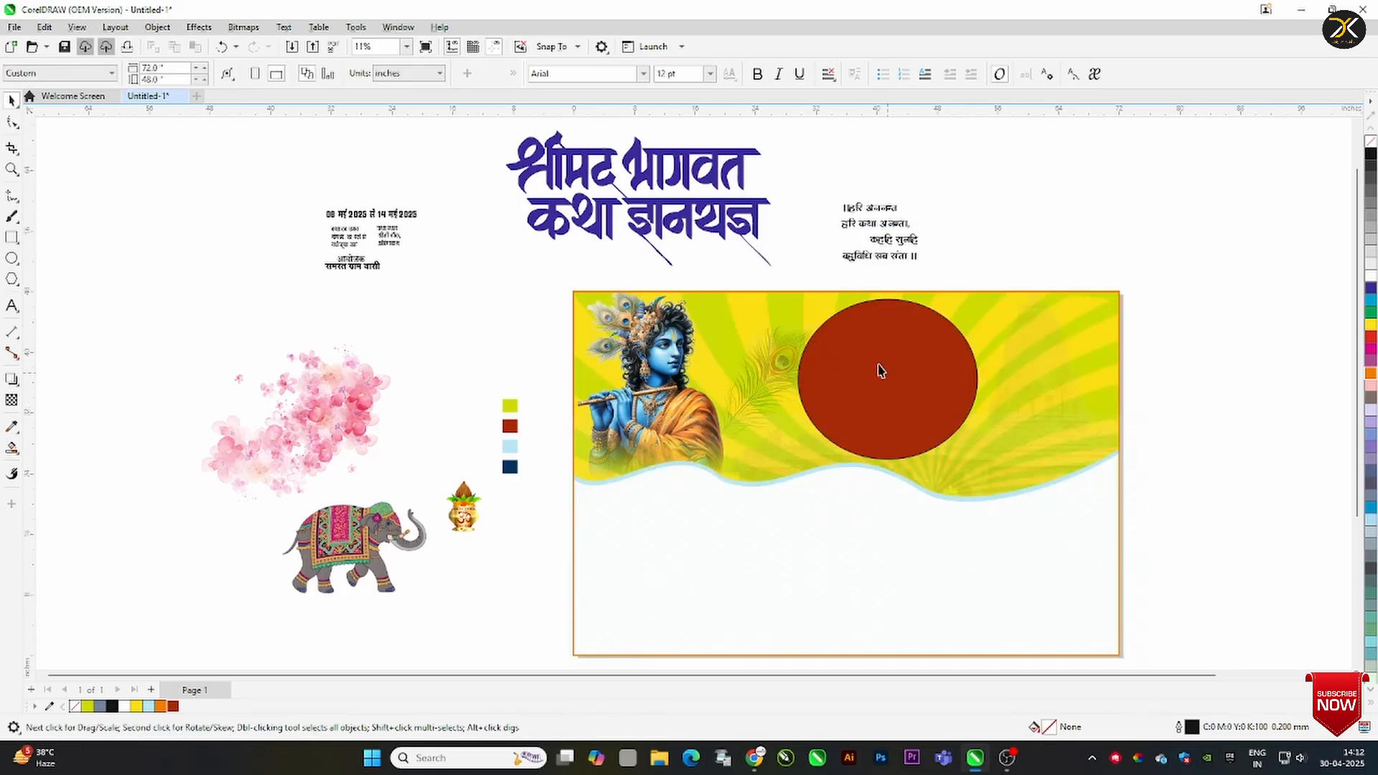
Place the large Hindi title over the dark red circle in yellow, with a 20 mm red outline behind the fill that scales with the object
{"action": "left_click_drag", "start_coordinate": [678, 204], "coordinate": [924, 393]}
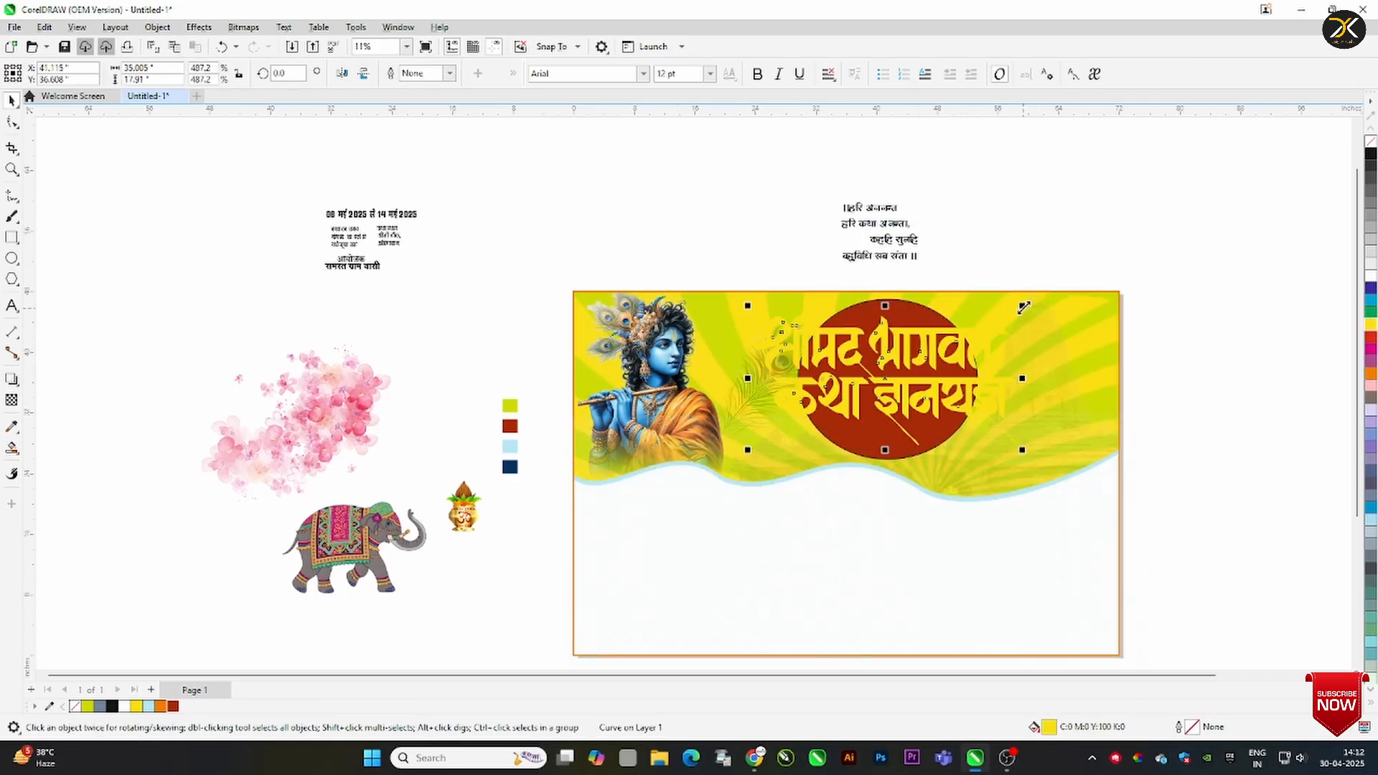
{"action": "right_click", "coordinate": [1370, 340]}
{"action": "key", "text": "F12"}
{"action": "type", "text": "20"}
{"action": "key", "text": "Return"}
{"action": "key", "text": "F12"}
{"action": "left_click", "coordinate": [759, 409]}
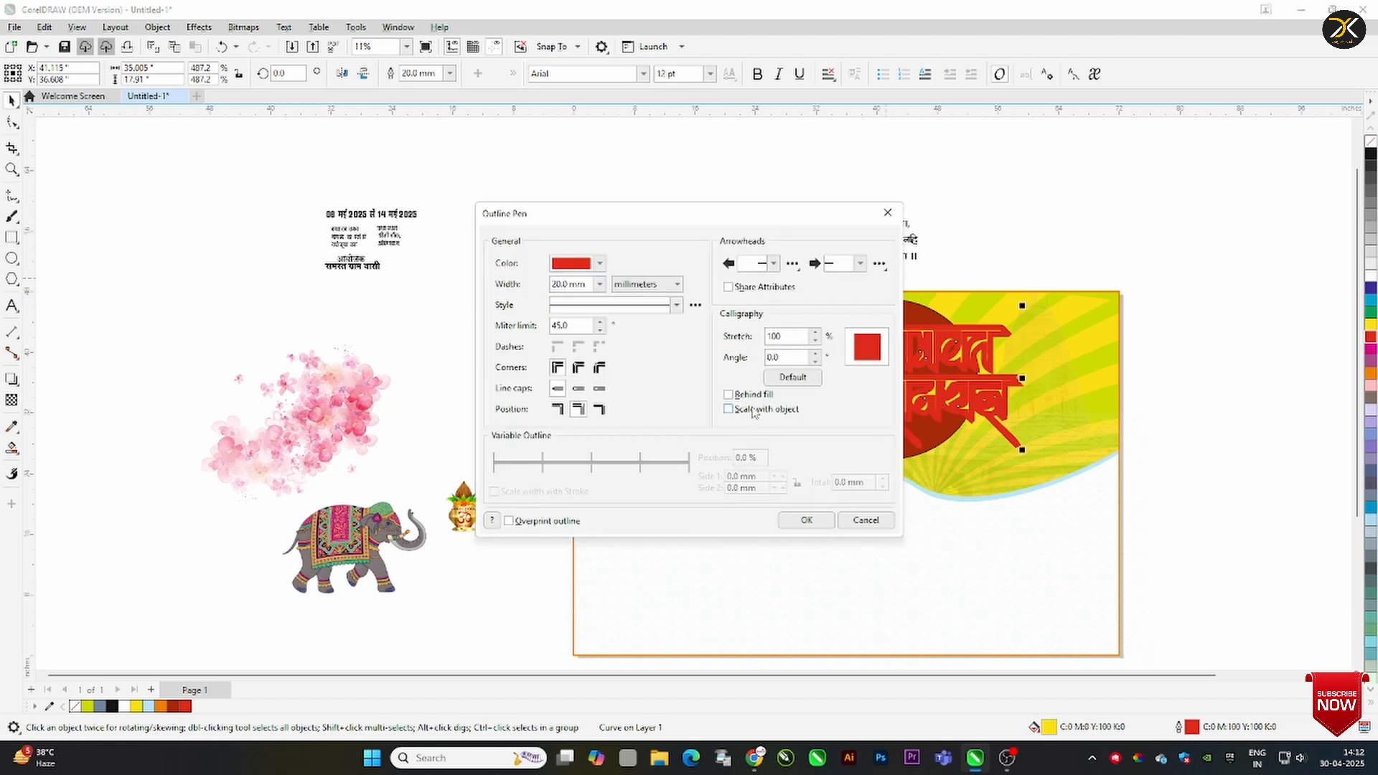
{"action": "left_click", "coordinate": [754, 395]}
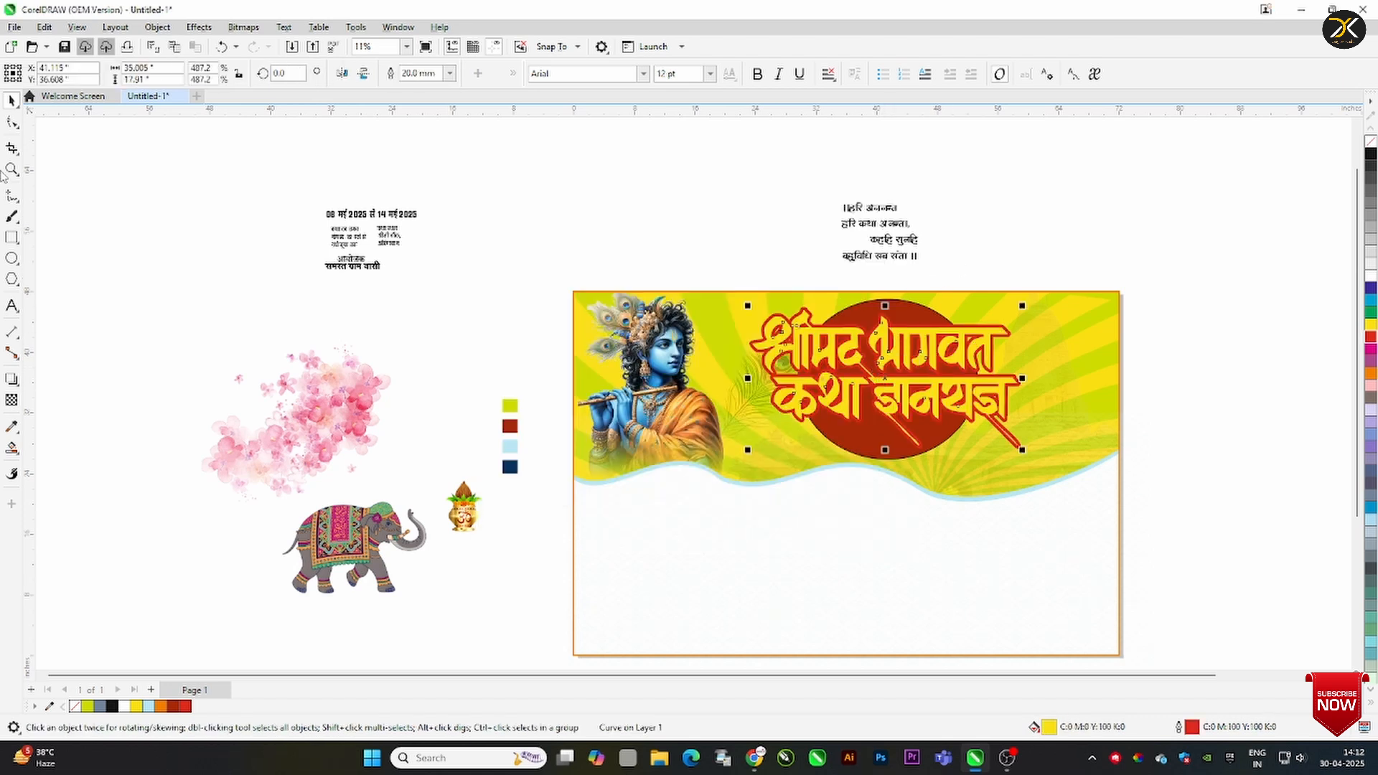
Recolour the title's outline to the circle's dark red and its fill to white
{"action": "left_click", "coordinate": [12, 170]}
{"action": "left_click_drag", "start_coordinate": [676, 261], "coordinate": [1147, 471]}
{"action": "left_click", "coordinate": [11, 100]}
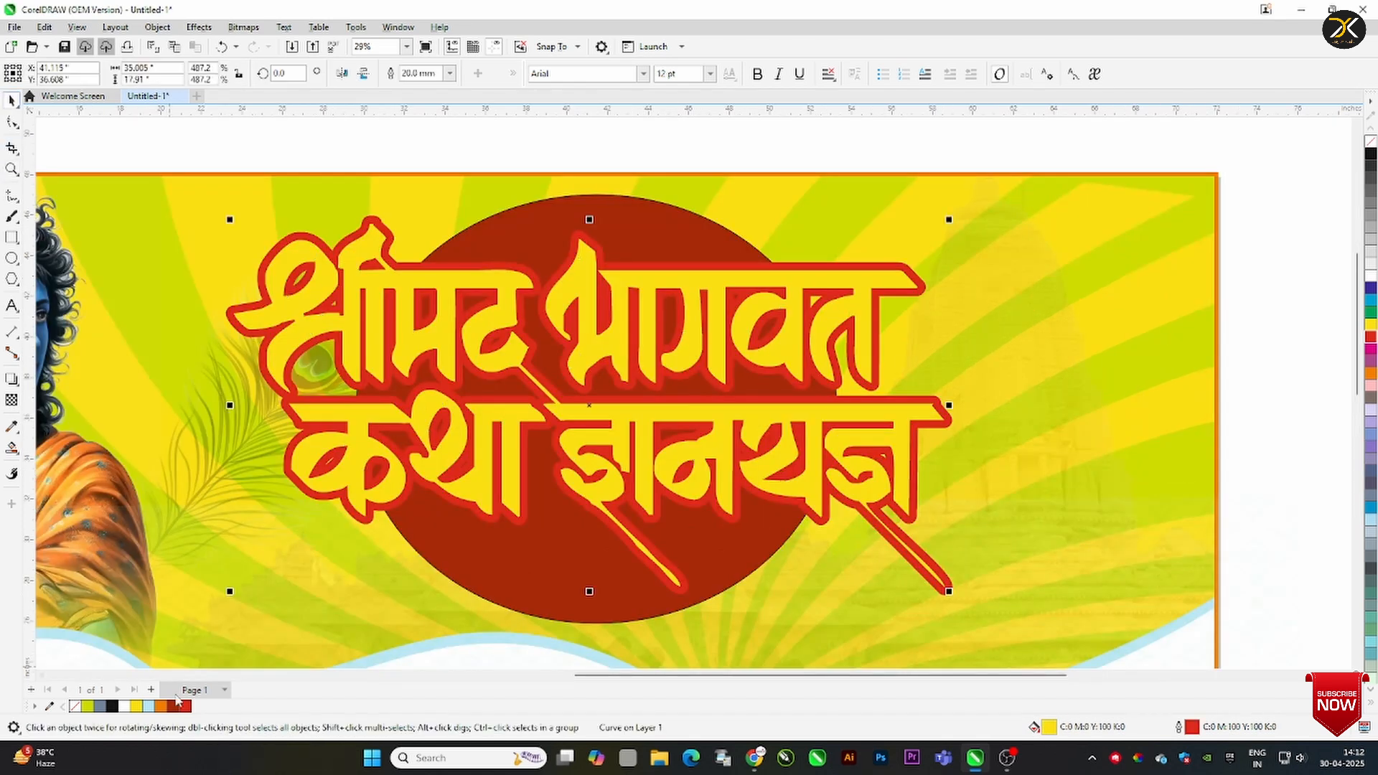
{"action": "key", "text": "ctrl+z"}
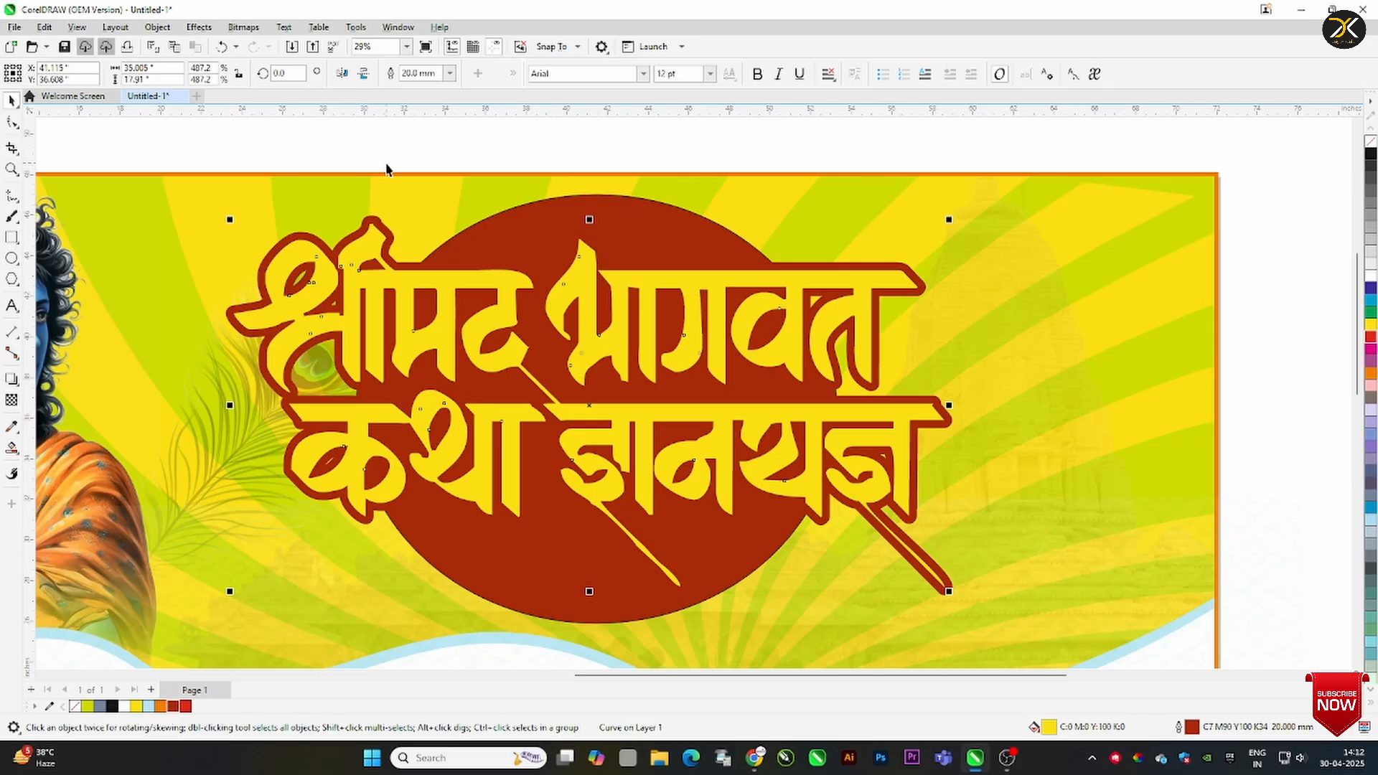
{"action": "left_click", "coordinate": [1370, 275]}
{"action": "key", "text": "F11"}
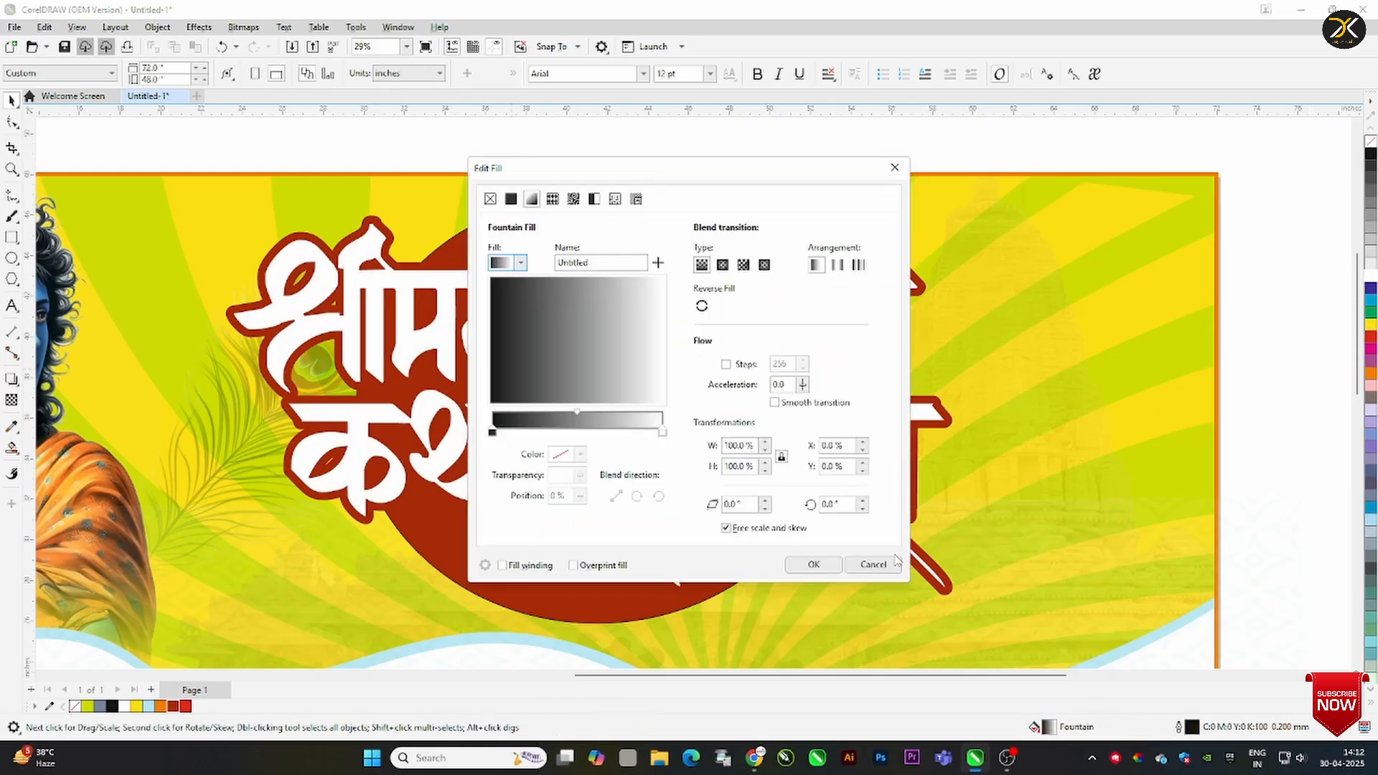
{"action": "key", "text": "Escape"}
Move the dark red circle and the title together slightly to the right
{"action": "left_click", "coordinate": [590, 209], "text": "shift"}
{"action": "left_click_drag", "start_coordinate": [564, 220], "coordinate": [637, 219]}
{"action": "key", "text": "F4"}
Tighten the line spacing of the four-line verse above the banner and fill the text dark red
{"action": "left_click_drag", "start_coordinate": [861, 148], "coordinate": [583, 163]}
{"action": "key", "text": "z"}
{"action": "left_click_drag", "start_coordinate": [651, 208], "coordinate": [652, 208]}
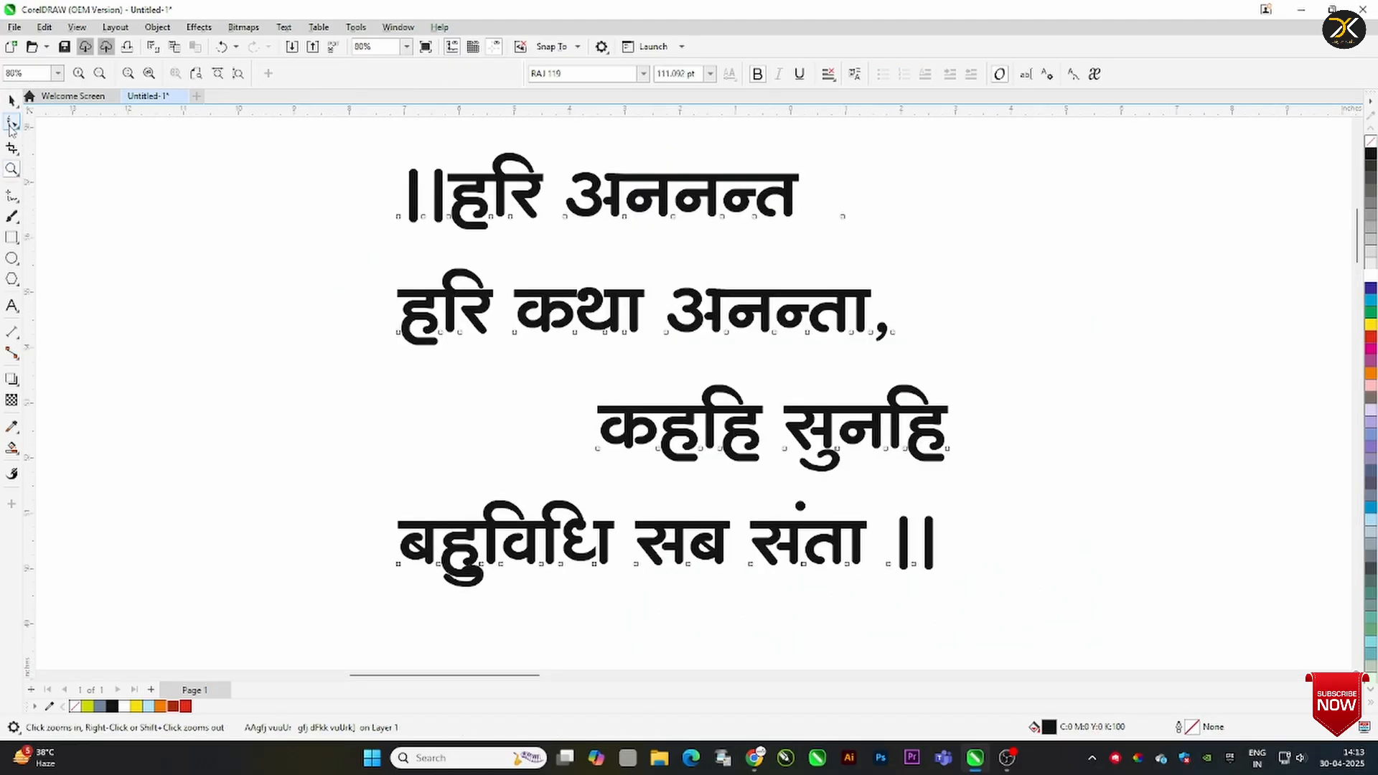
{"action": "left_click", "coordinate": [11, 124]}
{"action": "left_click_drag", "start_coordinate": [393, 588], "coordinate": [392, 518]}
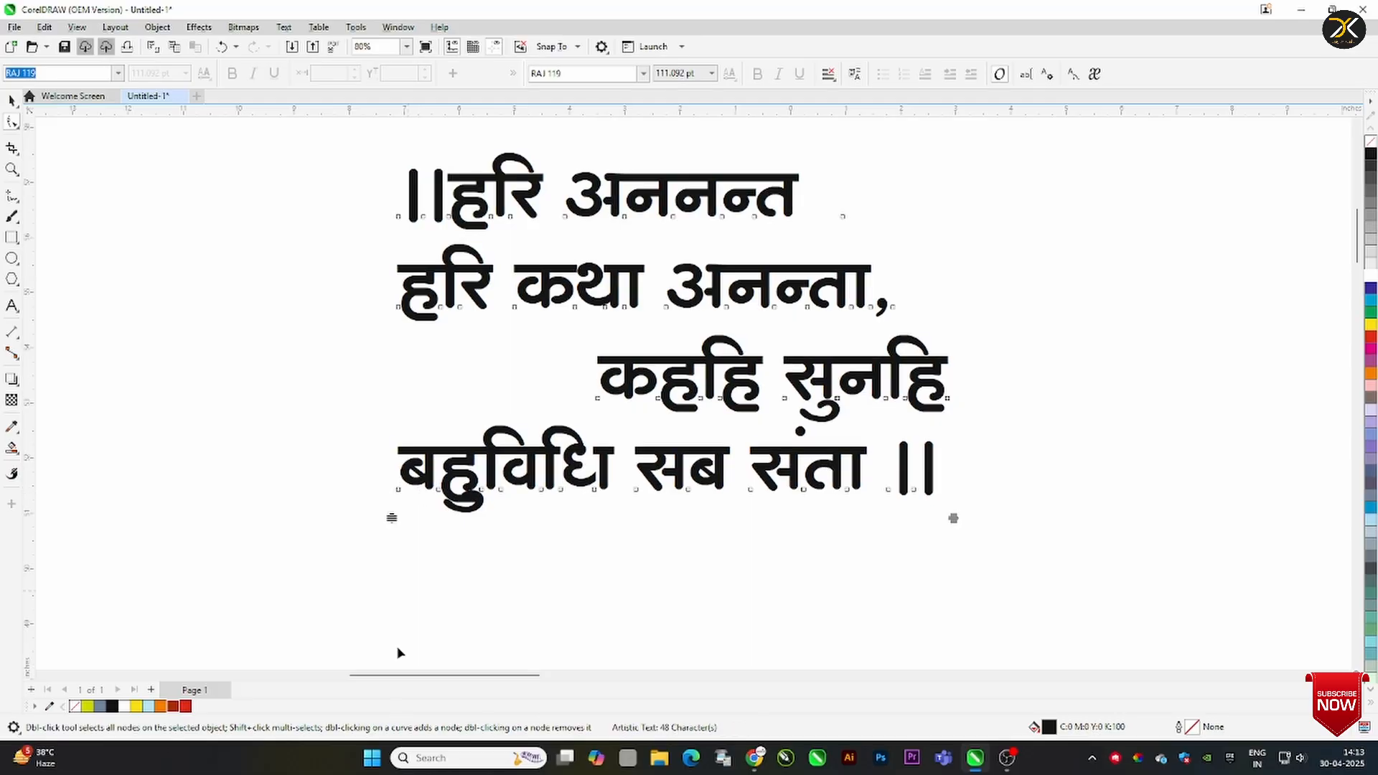
{"action": "left_click", "coordinate": [12, 101]}
{"action": "left_click", "coordinate": [174, 707]}
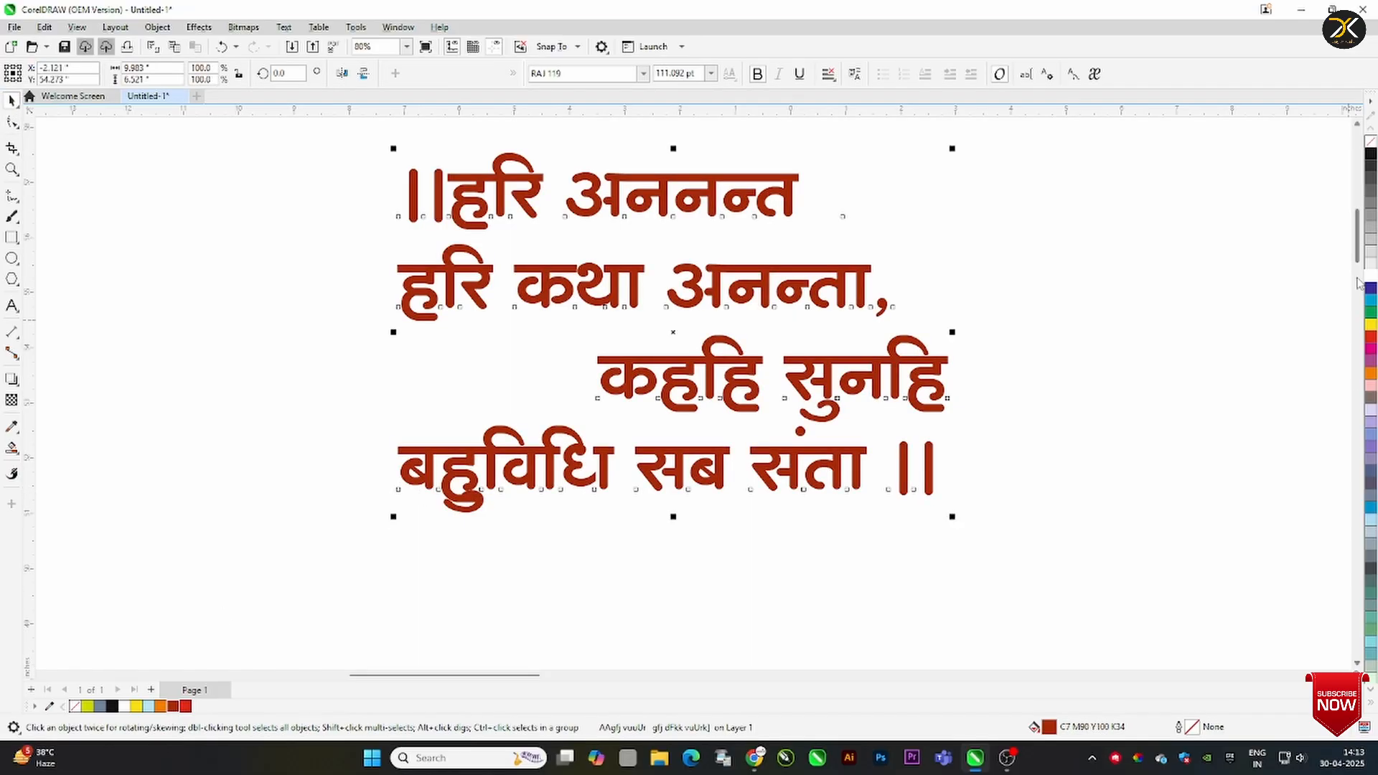
Give the verse a 10 mm white outline with beveled corners, placed behind the fill and scaling with the object
{"action": "key", "text": "F12"}
{"action": "left_click", "coordinate": [739, 396]}
{"action": "left_click", "coordinate": [727, 408]}
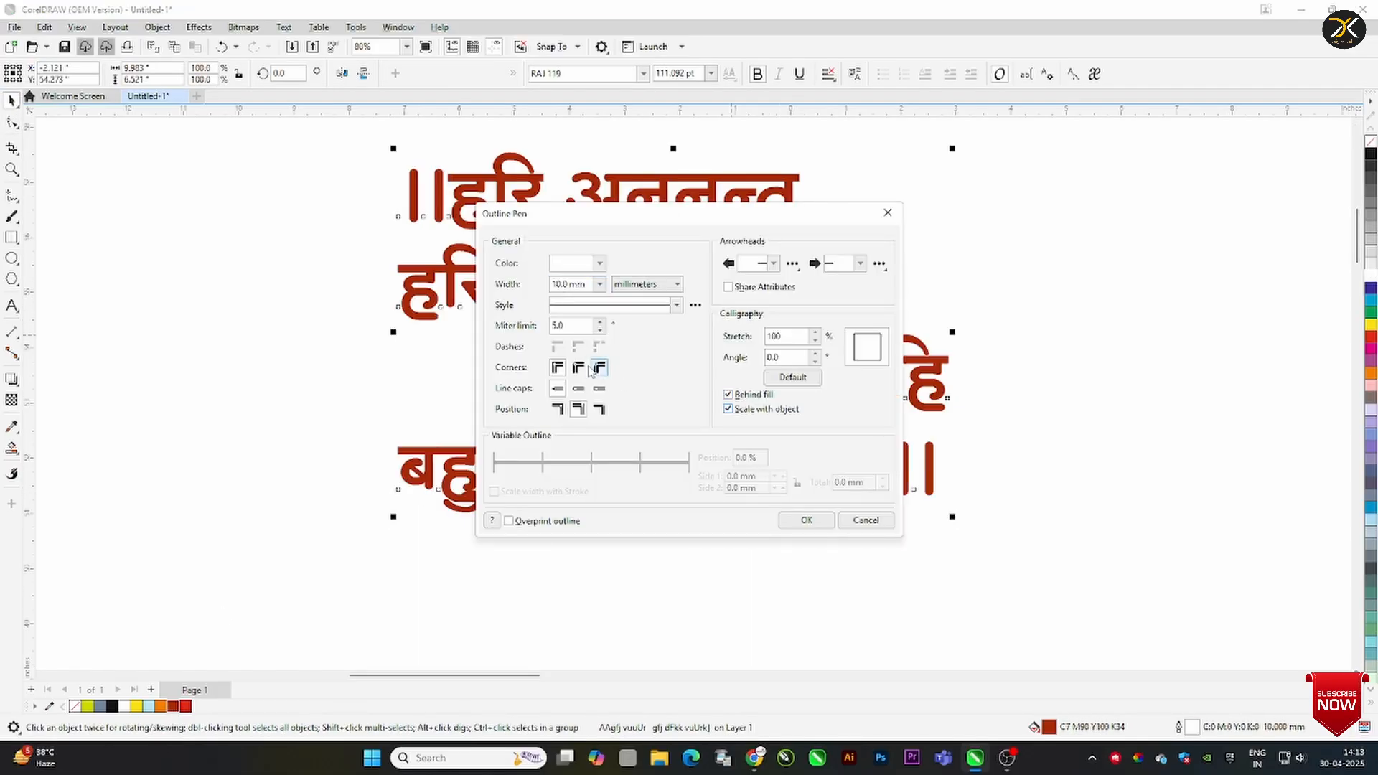
{"action": "left_click", "coordinate": [599, 367]}
{"action": "key", "text": "Return"}
{"action": "left_click_drag", "start_coordinate": [499, 313], "coordinate": [510, 348]}
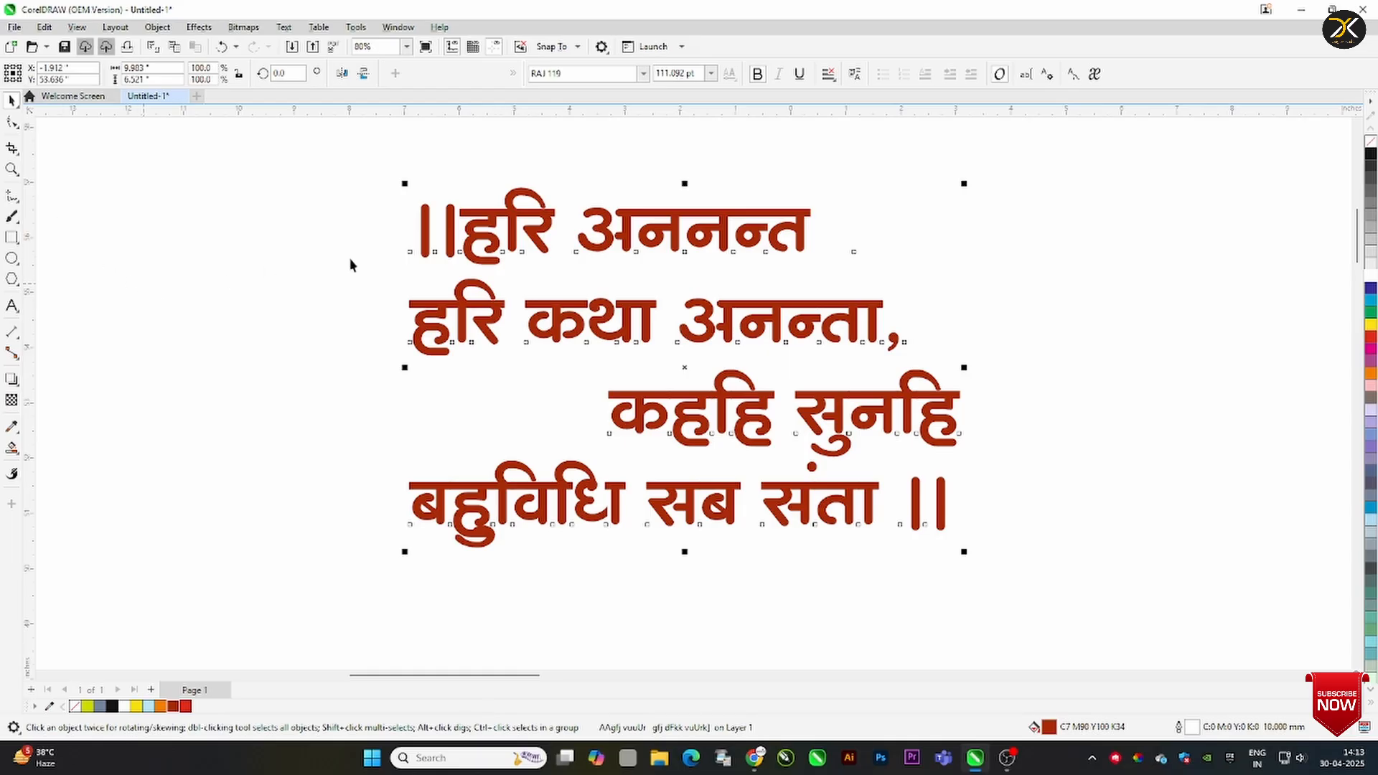
Add the text ^^ beside the verse and set it in a RAJ font to produce quotation marks
{"action": "key", "text": "F8"}
{"action": "left_click", "coordinate": [141, 365]}
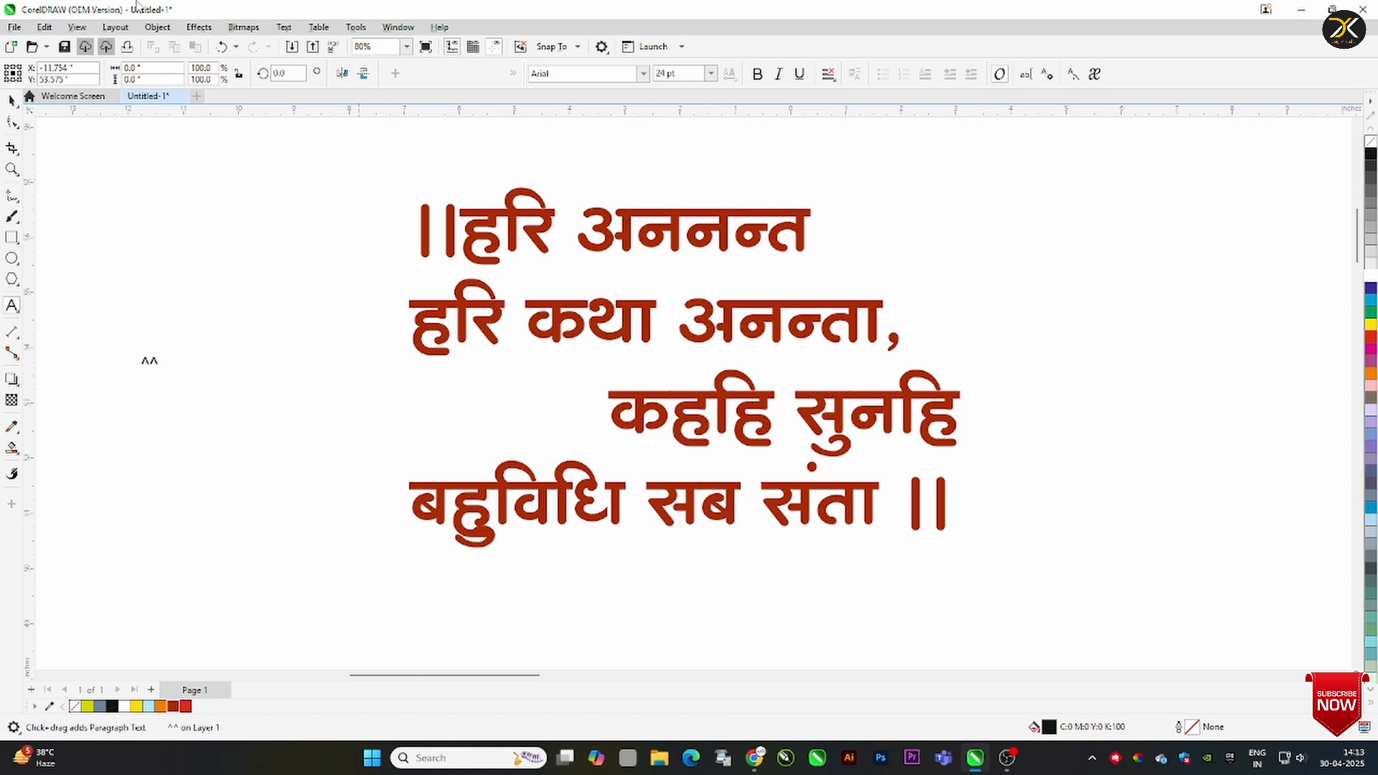
{"action": "key", "text": "ctrl+space"}
{"action": "left_click", "coordinate": [643, 74]}
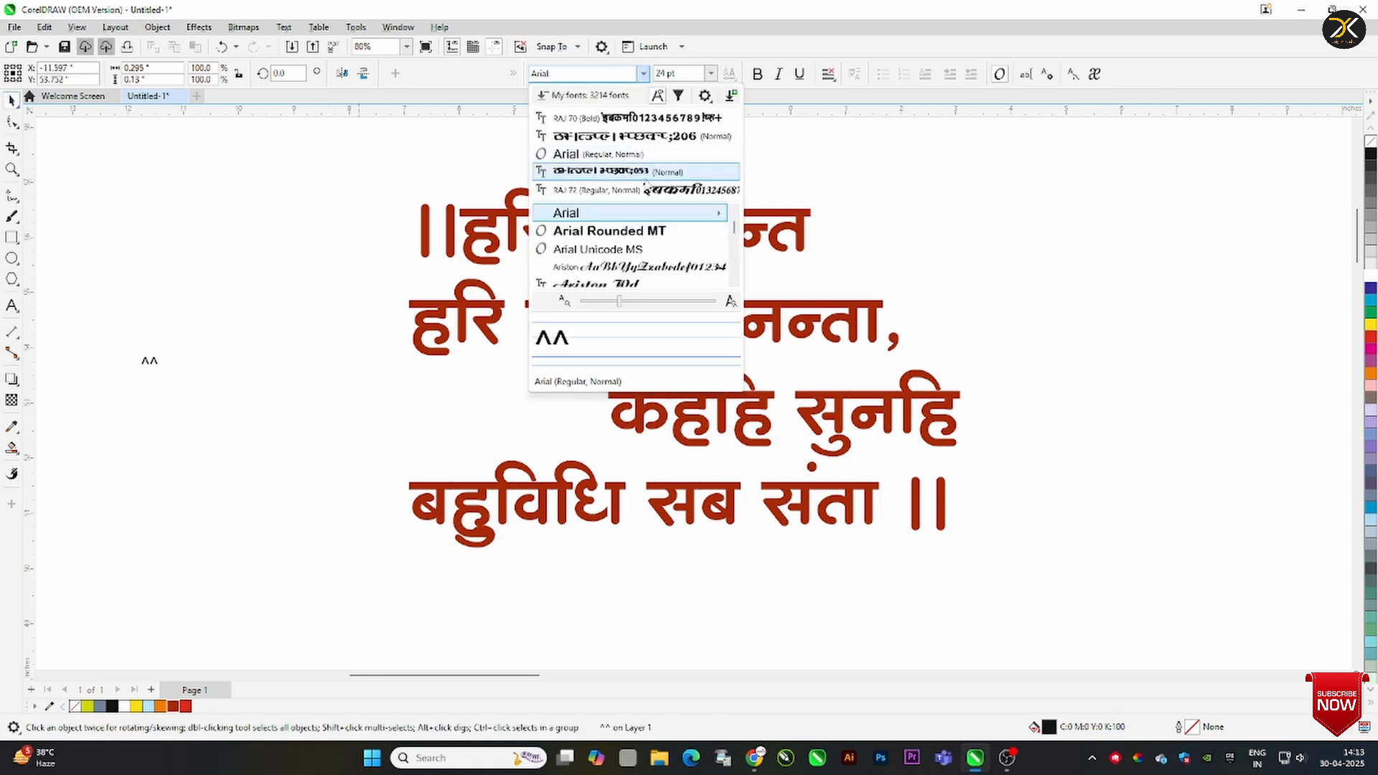
{"action": "scroll", "coordinate": [668, 247], "scroll_direction": "down", "scroll_amount": 5}
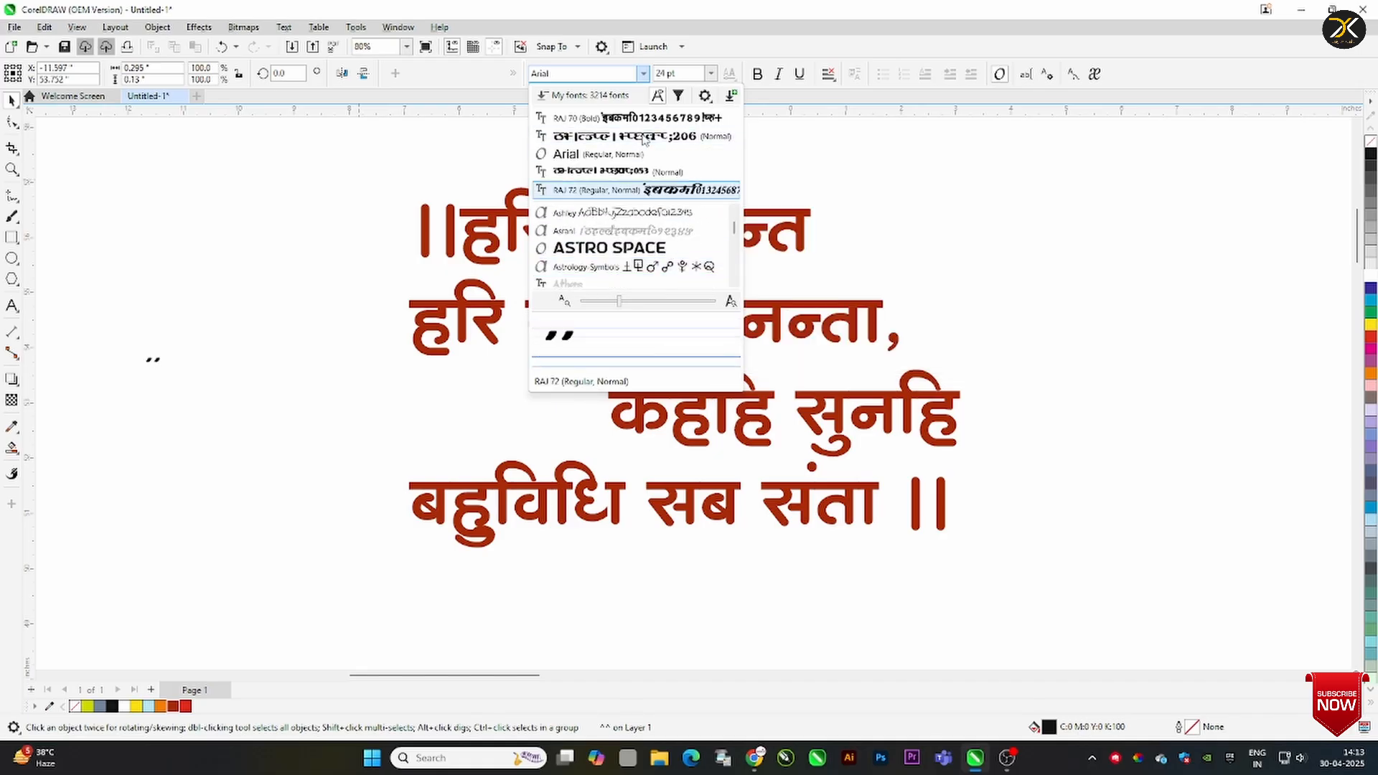
{"action": "type", "text": "raj"}
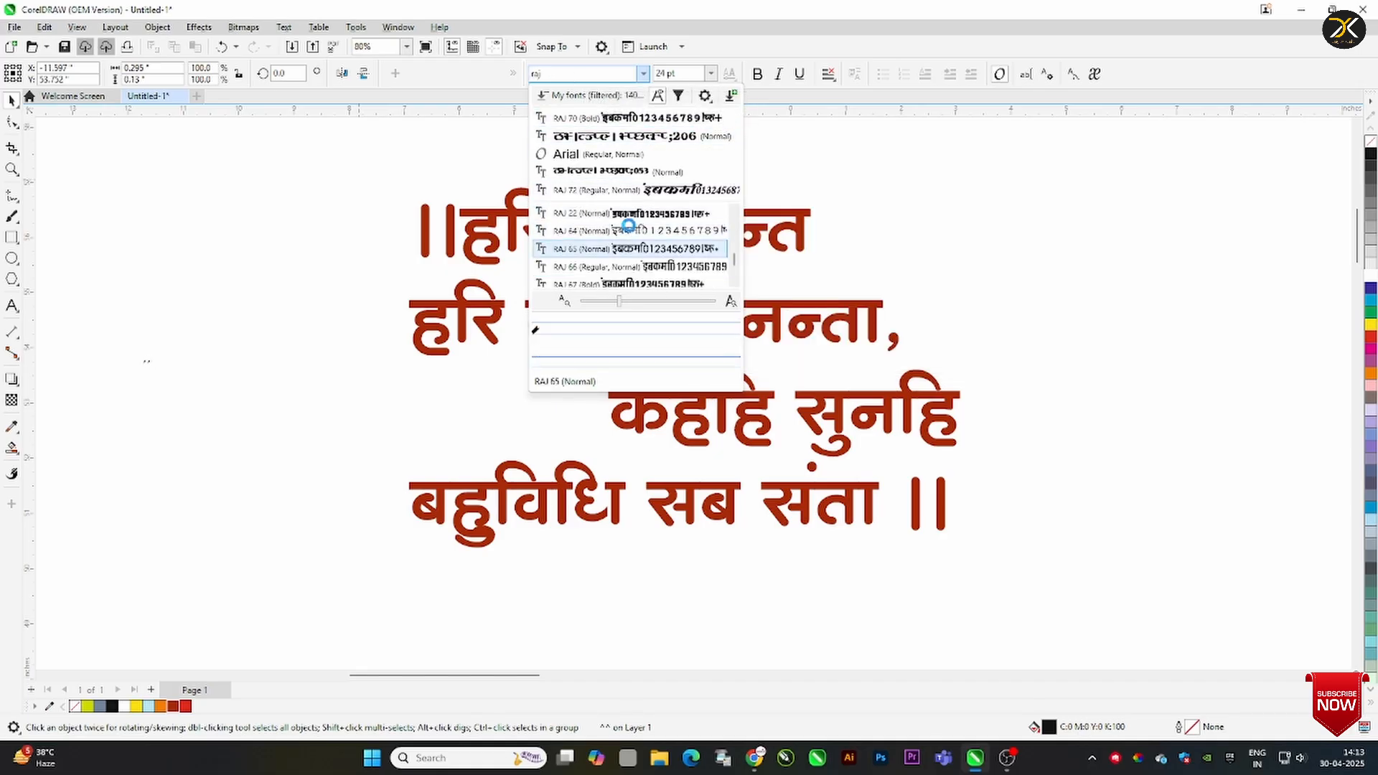
{"action": "left_click", "coordinate": [631, 231]}
Convert the quotation marks to curves, place them enlarged in dark red at the verse's start and a mirrored copy at its end
{"action": "key", "text": "ctrl+q"}
{"action": "left_click_drag", "start_coordinate": [157, 371], "coordinate": [639, 172]}
{"action": "left_click_drag", "start_coordinate": [626, 163], "coordinate": [399, 205]}
{"action": "left_click_drag", "start_coordinate": [415, 181], "coordinate": [441, 160]}
{"action": "left_click_drag", "start_coordinate": [424, 193], "coordinate": [878, 568]}
{"action": "left_click", "coordinate": [342, 73]}
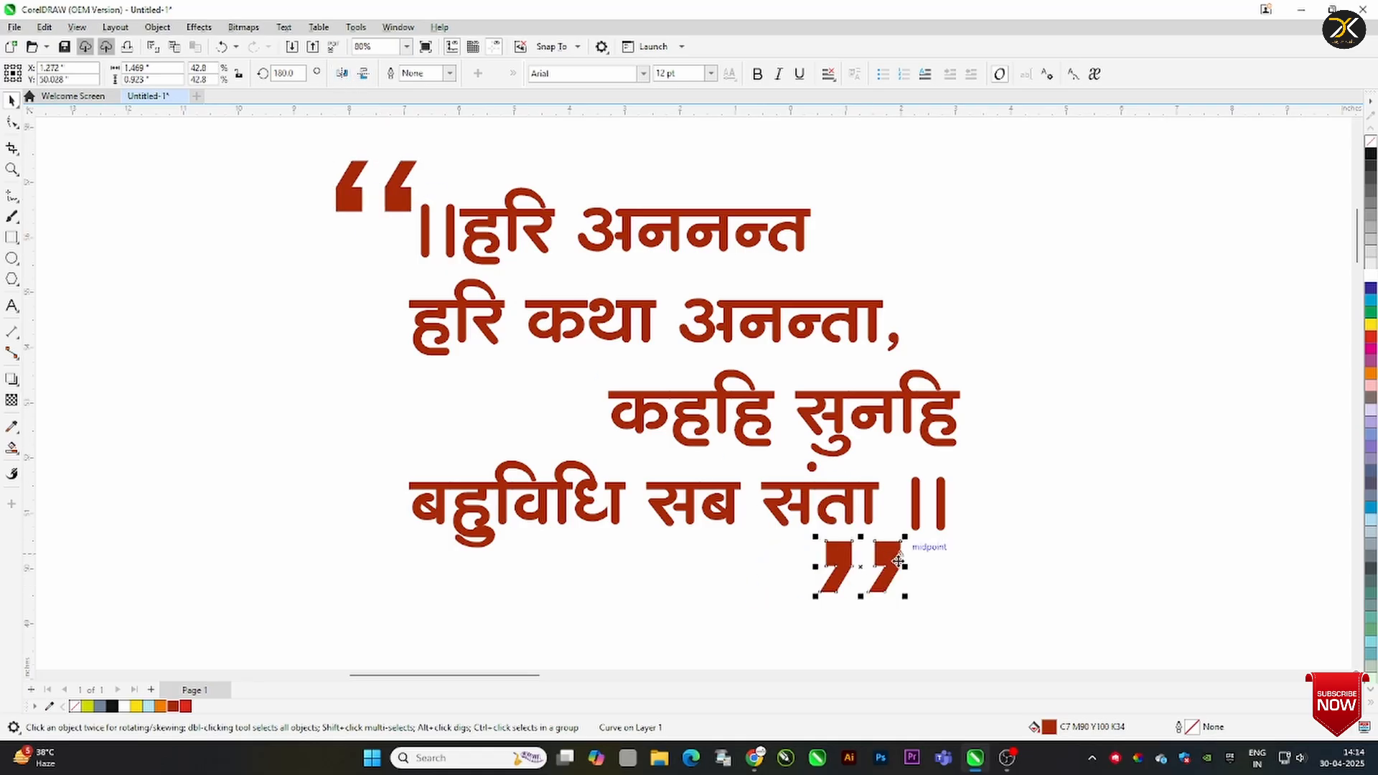
{"action": "left_click", "coordinate": [979, 554]}
Move the verse with its quotation marks onto the banner between Krishna's head and the title
{"action": "scroll", "coordinate": [981, 513], "scroll_direction": "down", "scroll_amount": 1}
{"action": "key", "text": "F4"}
{"action": "left_click_drag", "start_coordinate": [517, 226], "coordinate": [744, 248]}
{"action": "left_click", "coordinate": [787, 204]}
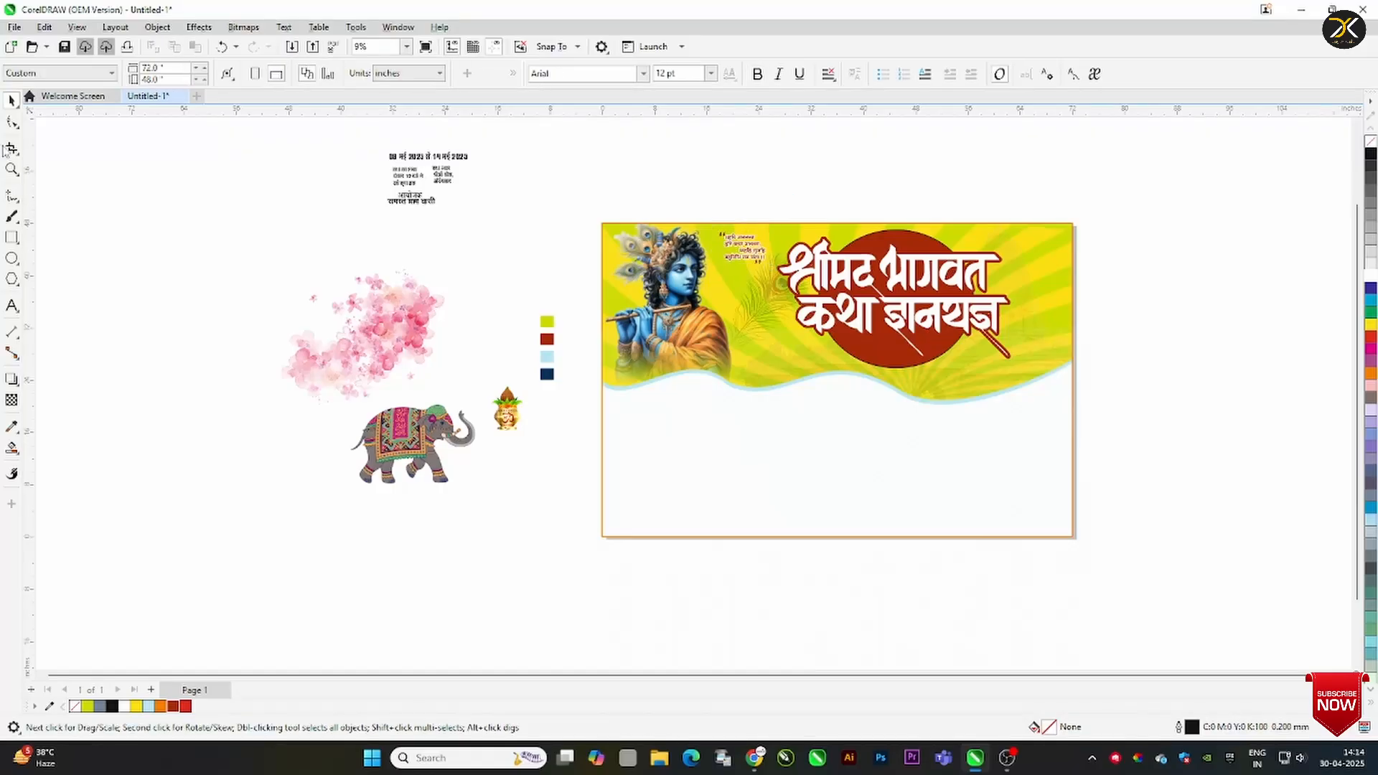
Shift the verse up and closer to Krishna's head and enlarge it slightly
{"action": "left_click", "coordinate": [11, 169]}
{"action": "left_click_drag", "start_coordinate": [675, 221], "coordinate": [1118, 392]}
{"action": "left_click", "coordinate": [14, 105]}
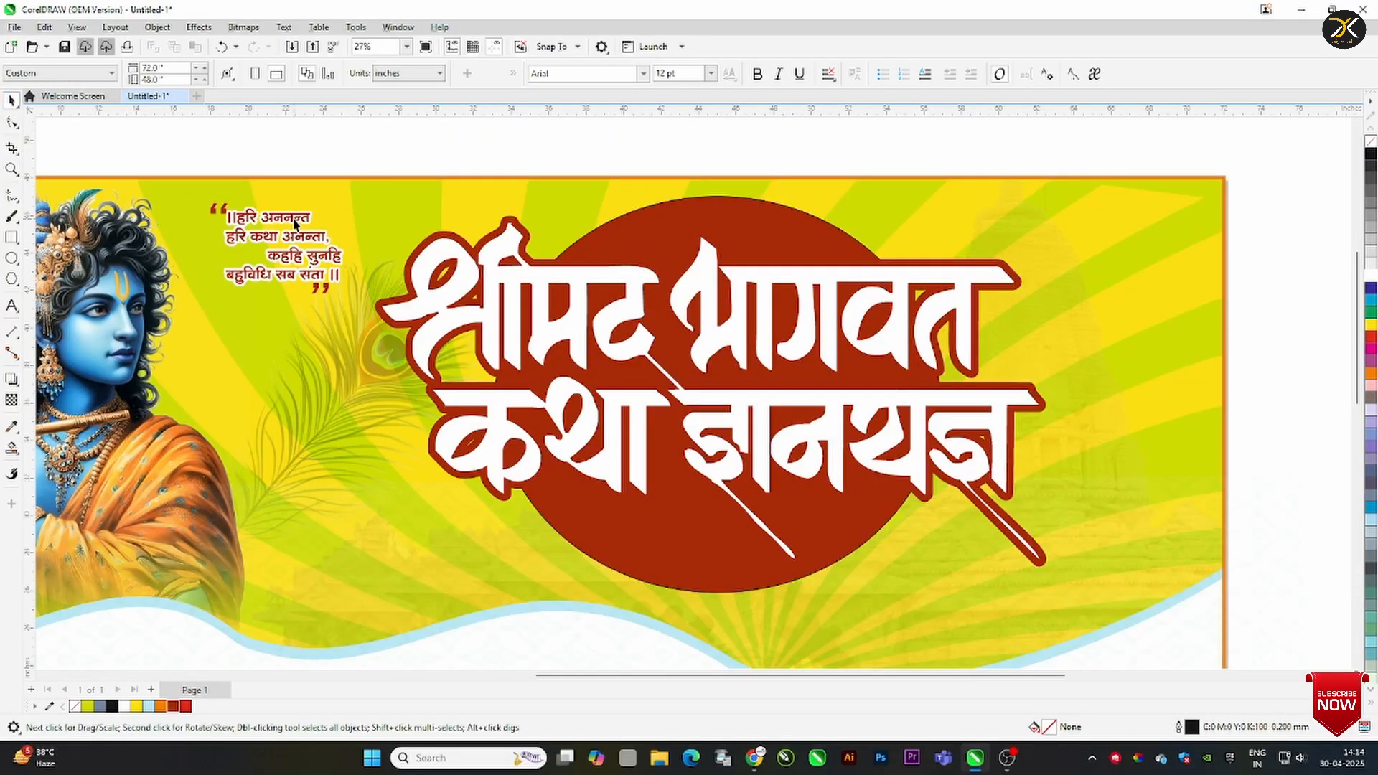
{"action": "left_click_drag", "start_coordinate": [294, 219], "coordinate": [268, 207]}
{"action": "left_click_drag", "start_coordinate": [318, 283], "coordinate": [327, 291]}
Move the title and its dark red circle left toward the verse and fine-tune their placement
{"action": "left_click", "coordinate": [701, 236]}
{"action": "left_click_drag", "start_coordinate": [700, 230], "coordinate": [637, 239]}
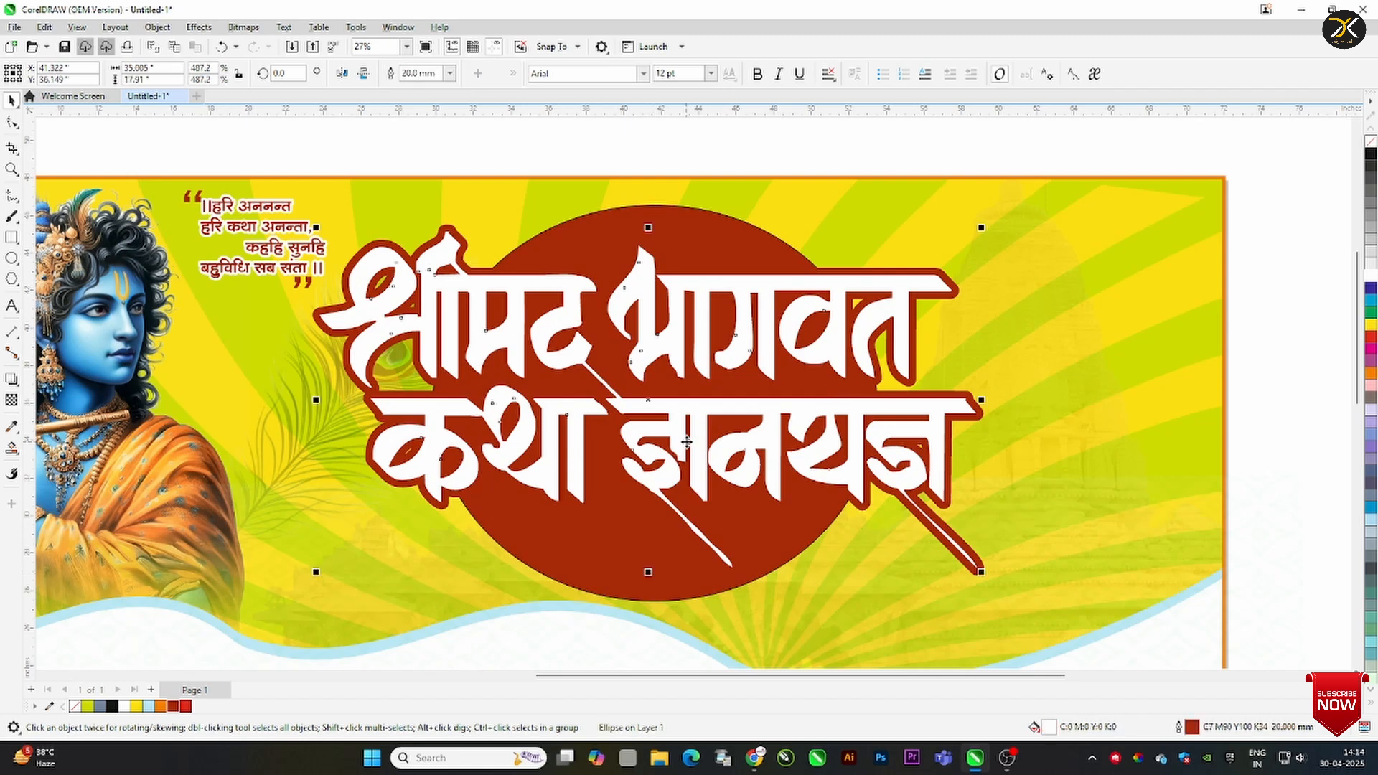
{"action": "left_click_drag", "start_coordinate": [650, 579], "coordinate": [650, 584]}
{"action": "left_click", "coordinate": [561, 154]}
{"action": "key", "text": "F4"}
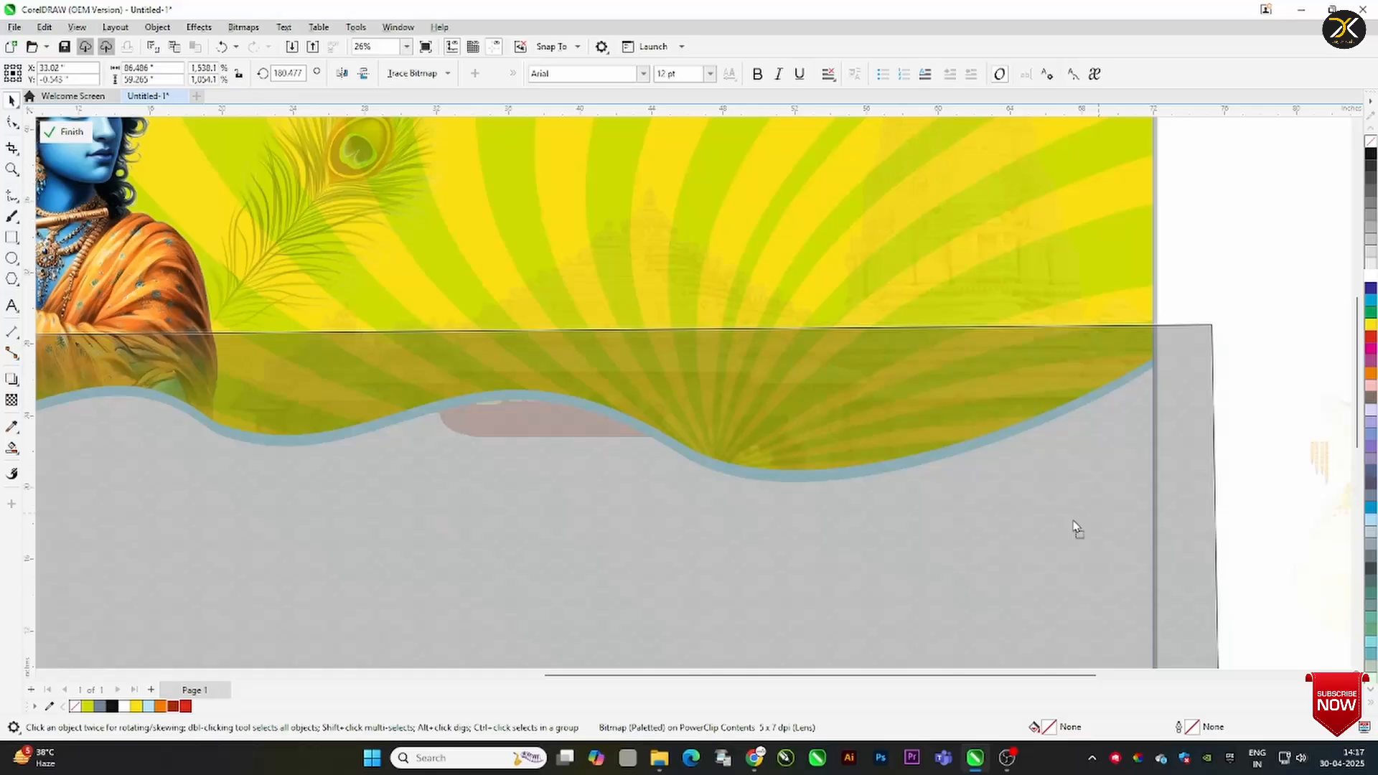
Finish editing the PowerClip contents of the orange-outlined banner rectangle
{"action": "right_click", "coordinate": [1075, 522]}
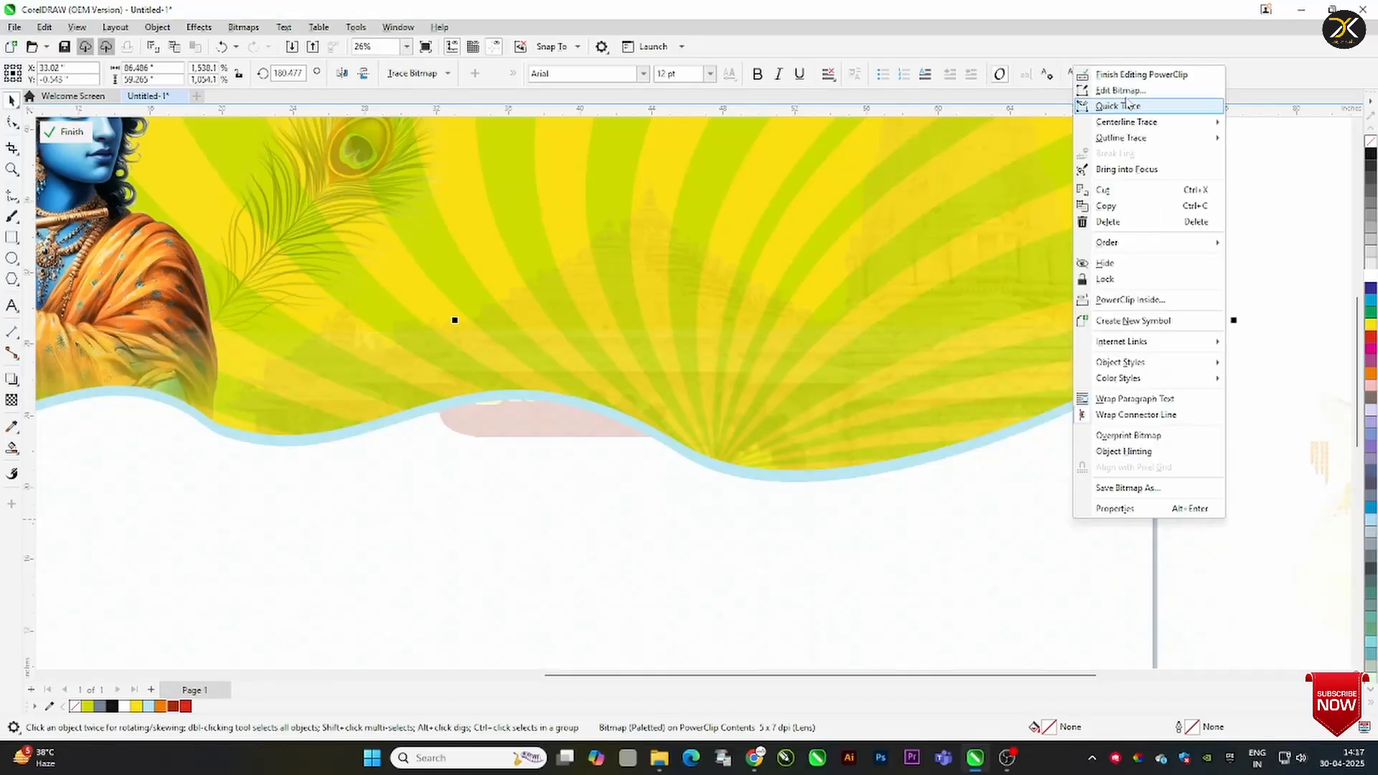
{"action": "left_click", "coordinate": [1141, 74]}
{"action": "left_click", "coordinate": [1210, 315]}
{"action": "key", "text": "F4"}
{"action": "key", "text": "z"}
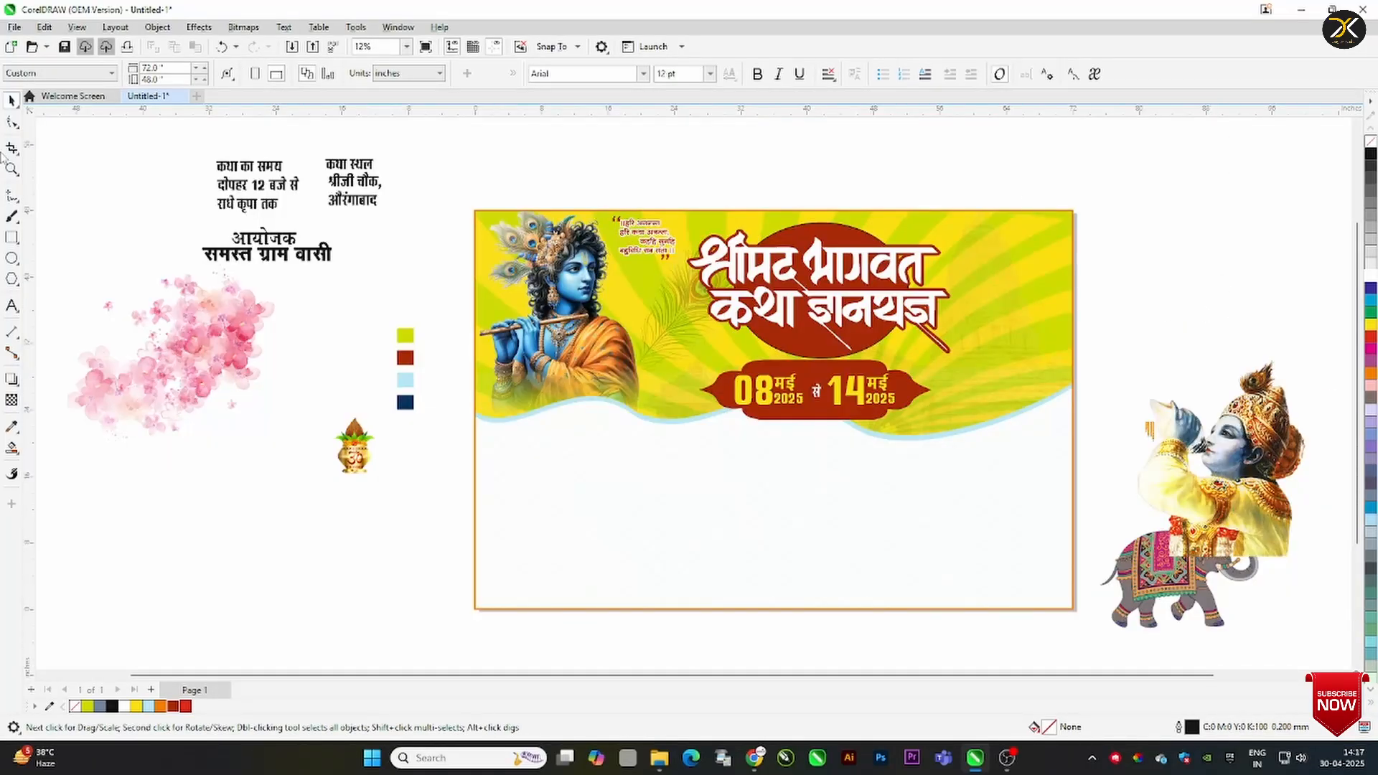
{"action": "left_click_drag", "start_coordinate": [616, 193], "coordinate": [1153, 478]}
{"action": "left_click", "coordinate": [11, 101]}
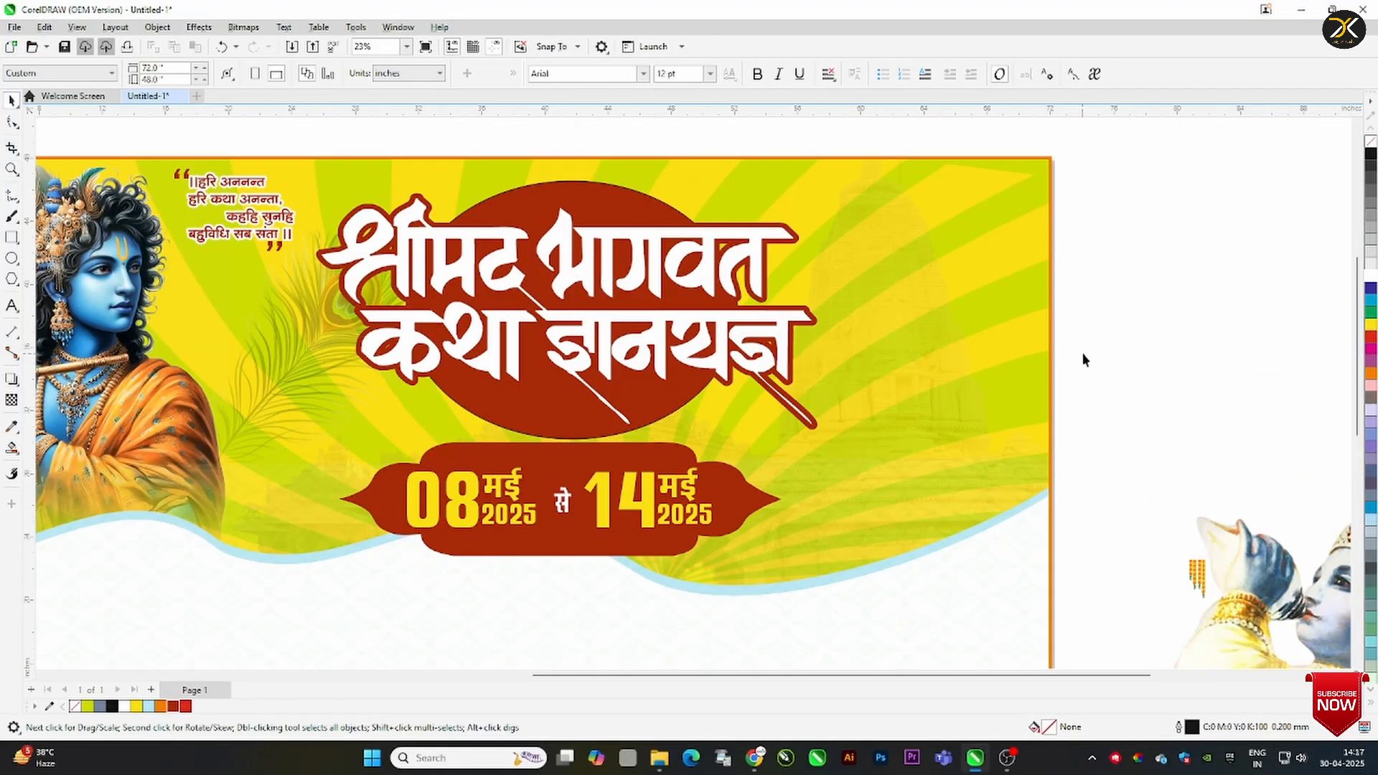
Delete the spare black ornamental shapes beside the banner and the old dark red badge behind the dates
{"action": "right_click", "coordinate": [1108, 344]}
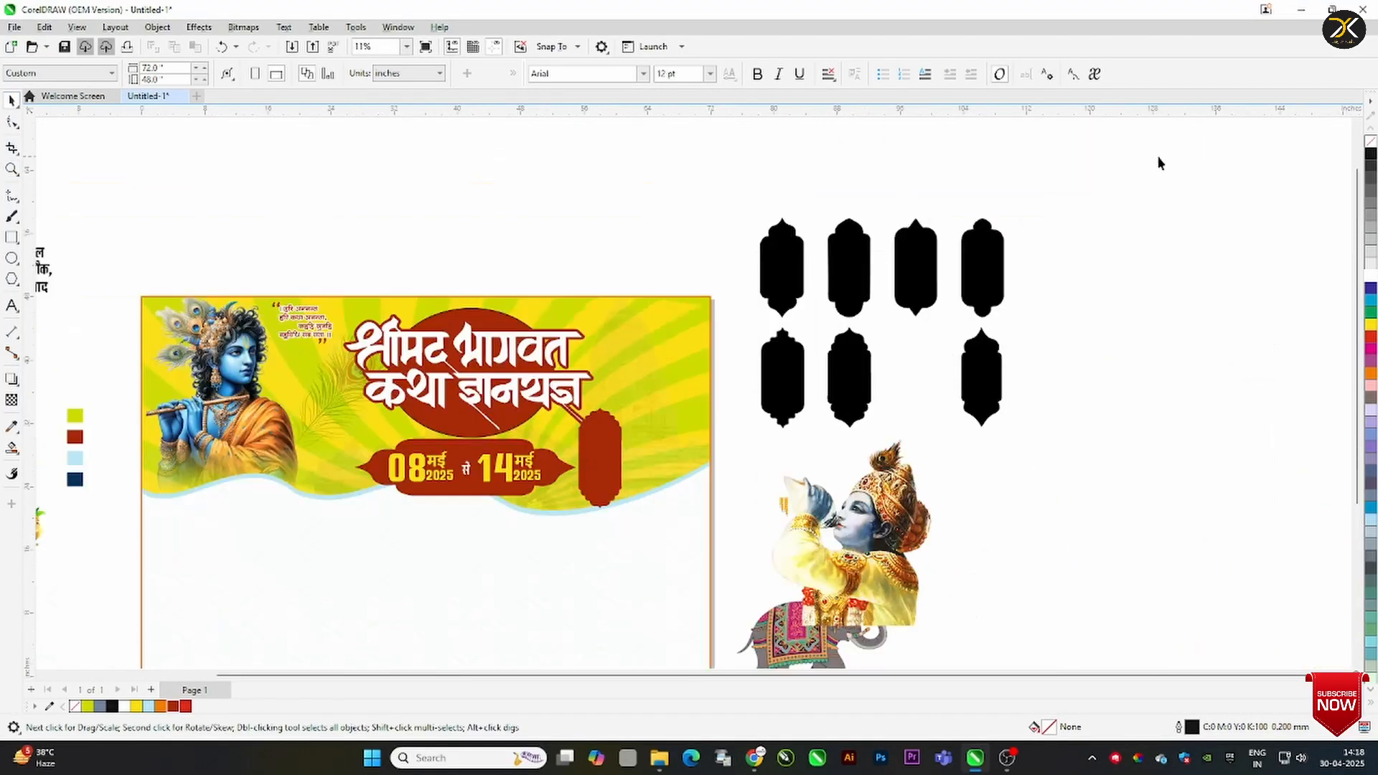
{"action": "key", "text": "Delete"}
{"action": "left_click", "coordinate": [615, 458]}
{"action": "left_click_drag", "start_coordinate": [1157, 157], "coordinate": [360, 508]}
{"action": "key", "text": "Return"}
{"action": "left_click", "coordinate": [523, 492]}
{"action": "key", "text": "Delete"}
Fit the dark red scalloped shape behind the dates, rotated 90 degrees and sized about 23.8 by 7.7 inches
{"action": "left_click_drag", "start_coordinate": [600, 458], "coordinate": [422, 472]}
{"action": "key", "text": "ctrl+z"}
{"action": "key", "text": "Escape"}
{"action": "left_click", "coordinate": [416, 468]}
{"action": "left_click_drag", "start_coordinate": [525, 468], "coordinate": [568, 433]}
{"action": "key", "text": "z"}
{"action": "left_click_drag", "start_coordinate": [297, 424], "coordinate": [688, 529]}
{"action": "key", "text": "space"}
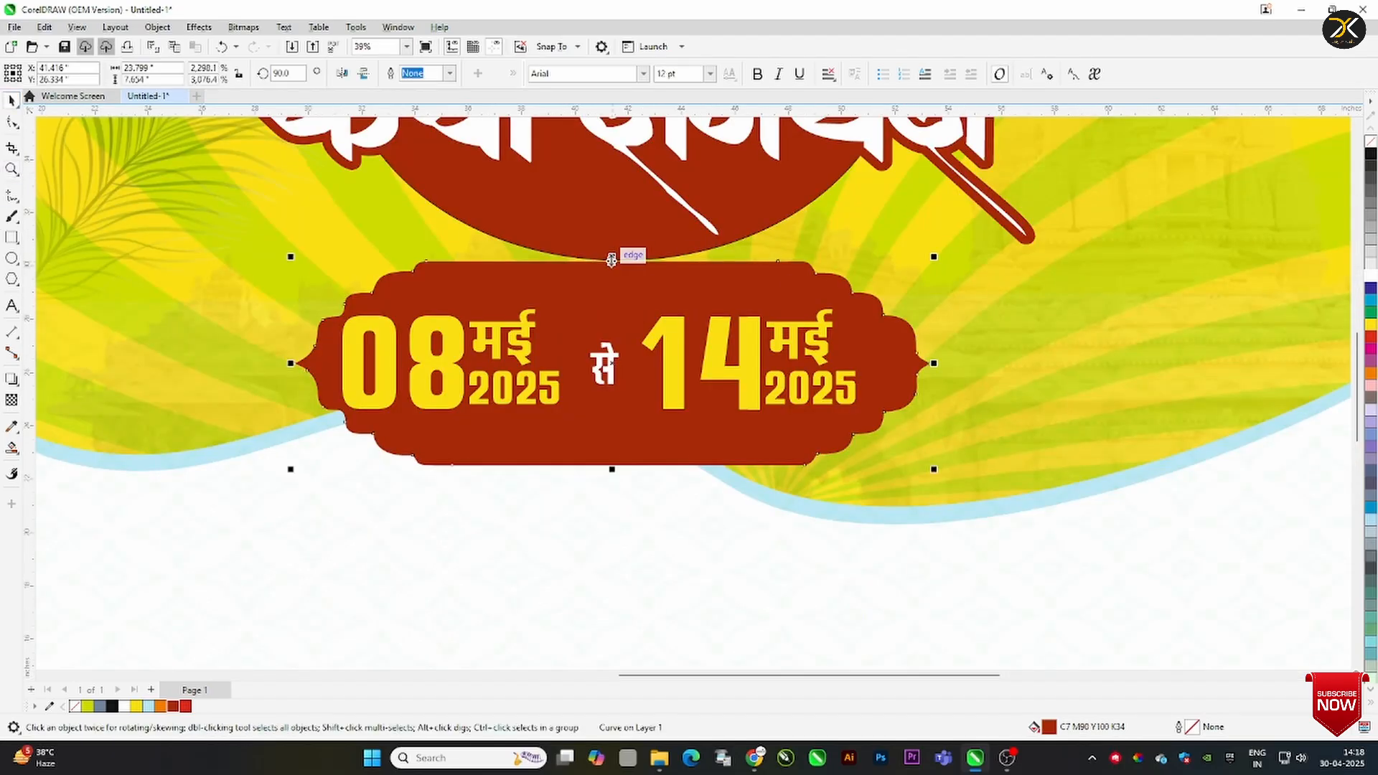
Reshape the dark red scalloped badge behind the dates to about 26.4 inches wide and 6 inches high
{"action": "left_click_drag", "start_coordinate": [612, 257], "coordinate": [629, 285]}
{"action": "left_click_drag", "start_coordinate": [941, 363], "coordinate": [968, 363]}
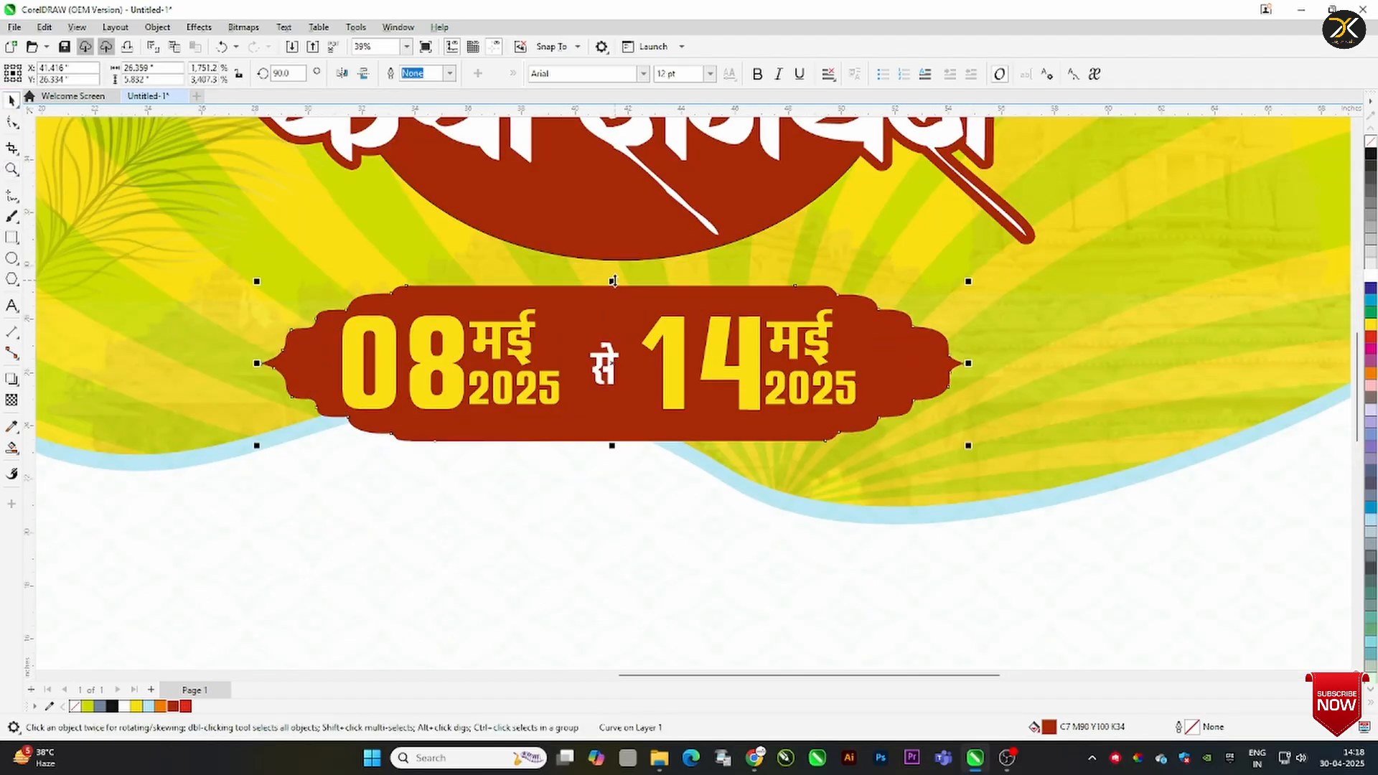
{"action": "left_click_drag", "start_coordinate": [614, 281], "coordinate": [614, 277]}
Tighten the date line by moving the 14 मई 2025 texts and से left and adjusting the small text beside 08
{"action": "left_click", "coordinate": [677, 353]}
{"action": "key", "text": "Left"}
{"action": "left_click", "coordinate": [794, 347], "text": "shift"}
{"action": "left_click", "coordinate": [800, 379], "text": "shift"}
{"action": "key", "text": "Left"}
{"action": "key", "text": "Left"}
{"action": "key", "text": "Left"}
{"action": "key", "text": "Left"}
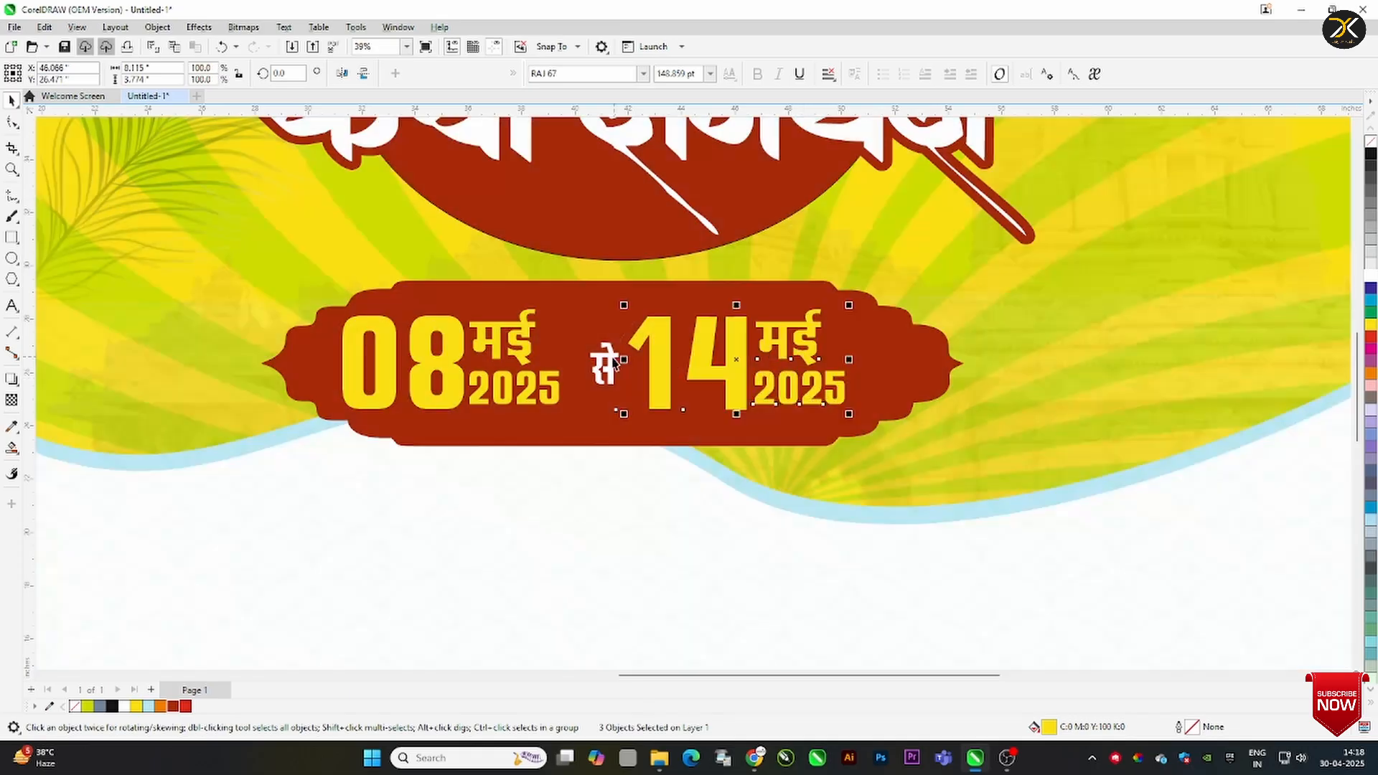
{"action": "key", "text": "Right"}
{"action": "left_click", "coordinate": [610, 358], "text": "shift"}
{"action": "left_click_drag", "start_coordinate": [610, 358], "coordinate": [596, 358]}
{"action": "left_click", "coordinate": [524, 347], "text": "shift"}
{"action": "left_click", "coordinate": [543, 378], "text": "shift"}
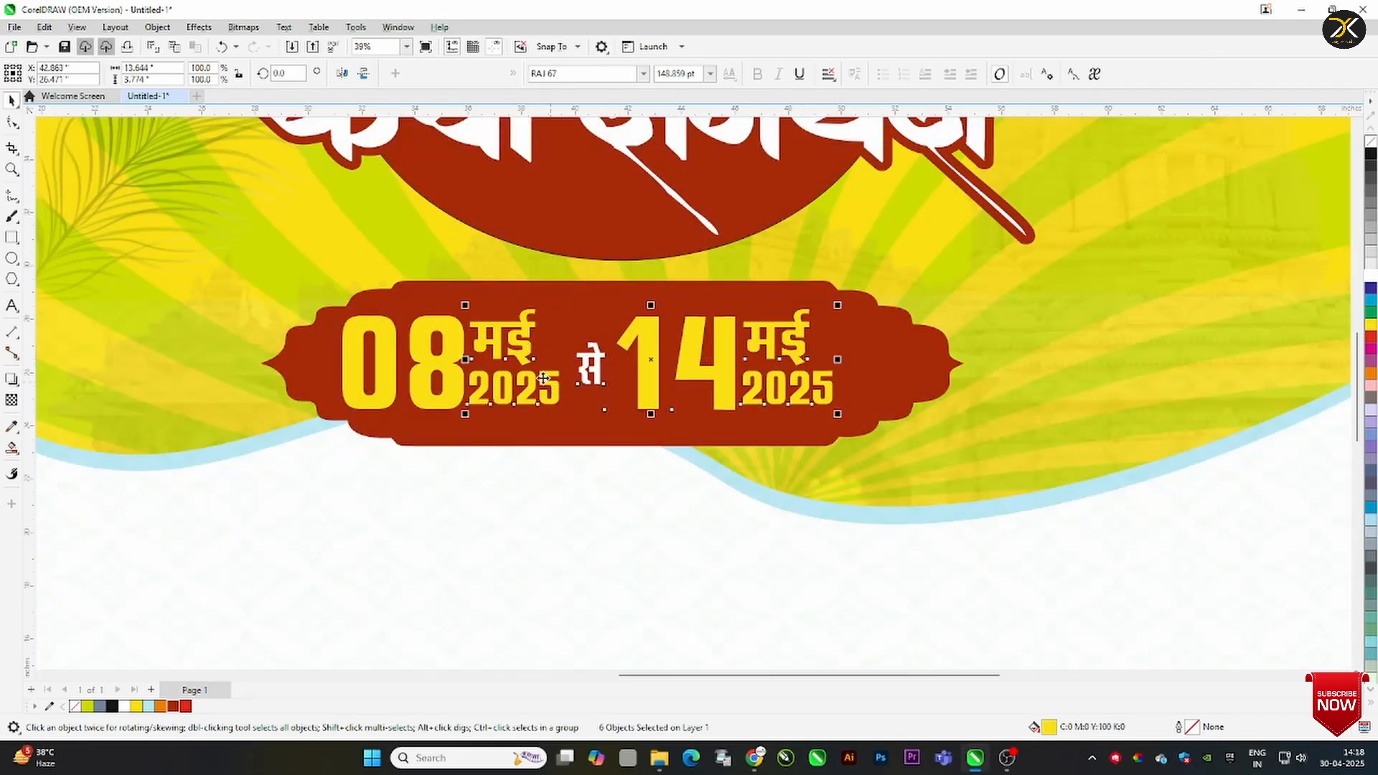
{"action": "key", "text": "Right"}
Center the grouped dates on the dark red badge and group both at about 22.1 by 5.2 inches
{"action": "left_click", "coordinate": [450, 372], "text": "shift"}
{"action": "left_click_drag", "start_coordinate": [842, 419], "coordinate": [887, 428]}
{"action": "key", "text": "ctrl+g"}
{"action": "left_click_drag", "start_coordinate": [656, 331], "coordinate": [662, 327]}
{"action": "left_click_drag", "start_coordinate": [617, 301], "coordinate": [665, 285]}
{"action": "left_click", "coordinate": [675, 291], "text": "shift"}
{"action": "left_click_drag", "start_coordinate": [959, 269], "coordinate": [902, 265]}
{"action": "left_click_drag", "start_coordinate": [739, 316], "coordinate": [743, 302]}
{"action": "key", "text": "e"}
{"action": "key", "text": "ctrl+g"}
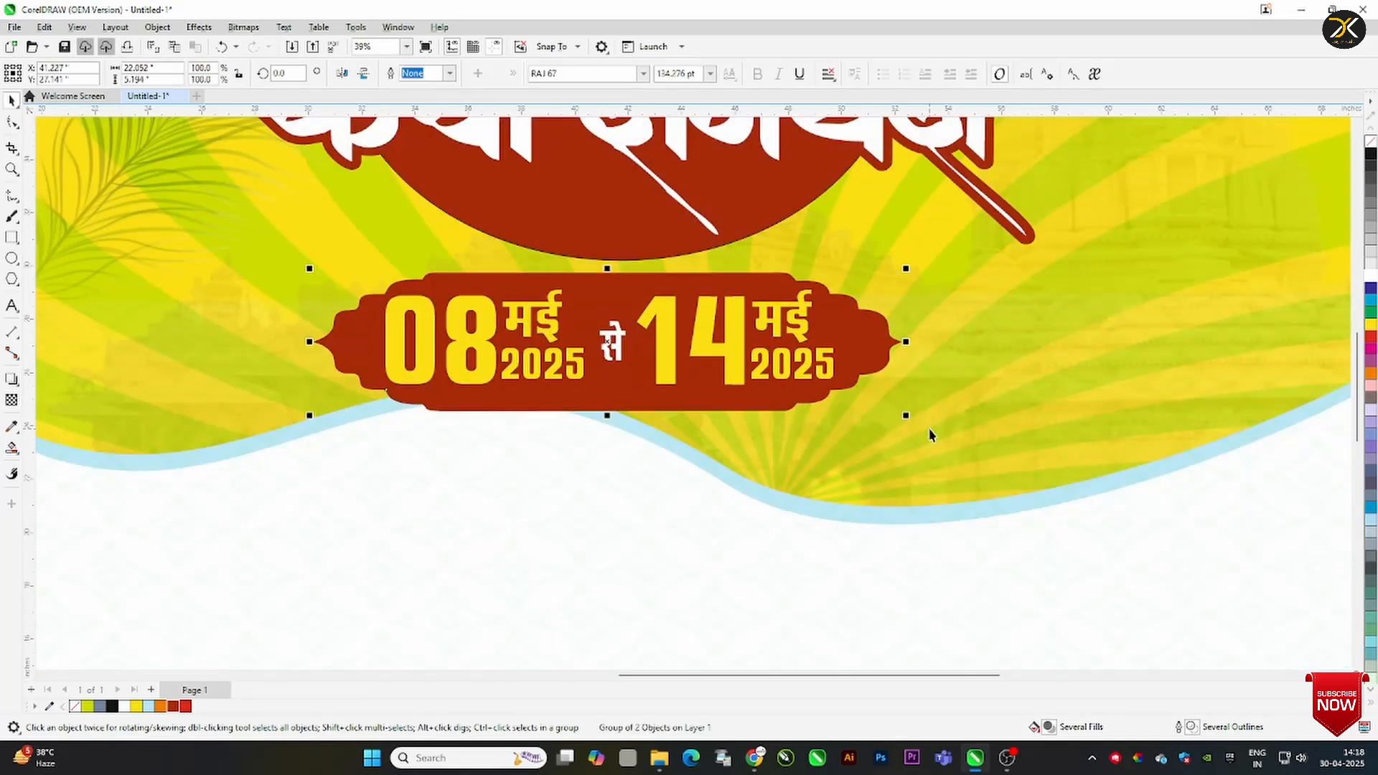
Center the grouped date badge horizontally beneath the title circle
{"action": "left_click", "coordinate": [927, 425], "text": "shift"}
{"action": "key", "text": "c"}
{"action": "scroll", "coordinate": [873, 405], "scroll_direction": "down", "scroll_amount": 2}
{"action": "key", "text": "Escape"}
{"action": "left_click_drag", "start_coordinate": [779, 400], "coordinate": [812, 401]}
{"action": "key", "text": "Escape"}
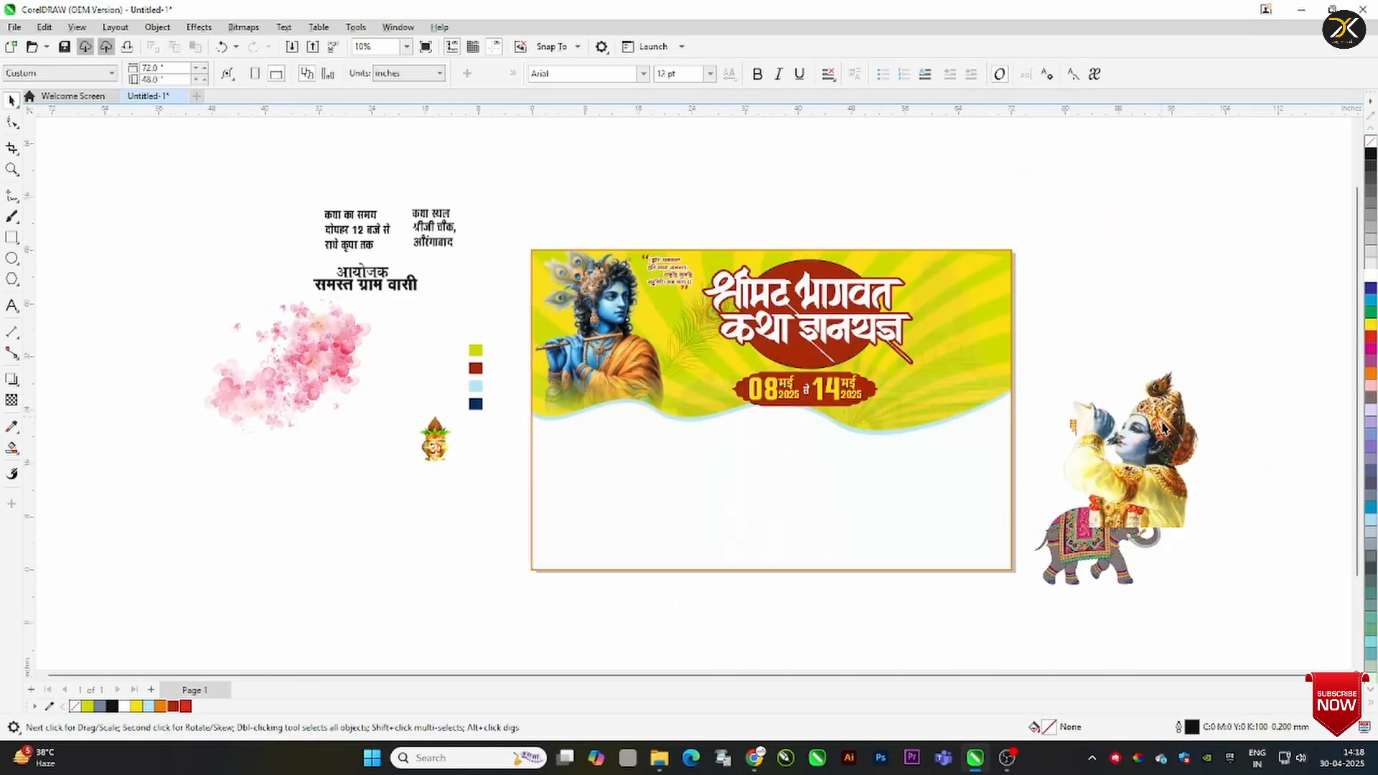
Place the conch-blowing Krishna image over the banner's upper right edge, scaled to about 25.5 inches square
{"action": "left_click_drag", "start_coordinate": [1147, 463], "coordinate": [956, 342]}
{"action": "left_click_drag", "start_coordinate": [1002, 298], "coordinate": [1004, 295]}
{"action": "left_click_drag", "start_coordinate": [862, 408], "coordinate": [893, 384]}
{"action": "left_click_drag", "start_coordinate": [963, 320], "coordinate": [969, 326]}
{"action": "left_click_drag", "start_coordinate": [1036, 384], "coordinate": [1048, 414]}
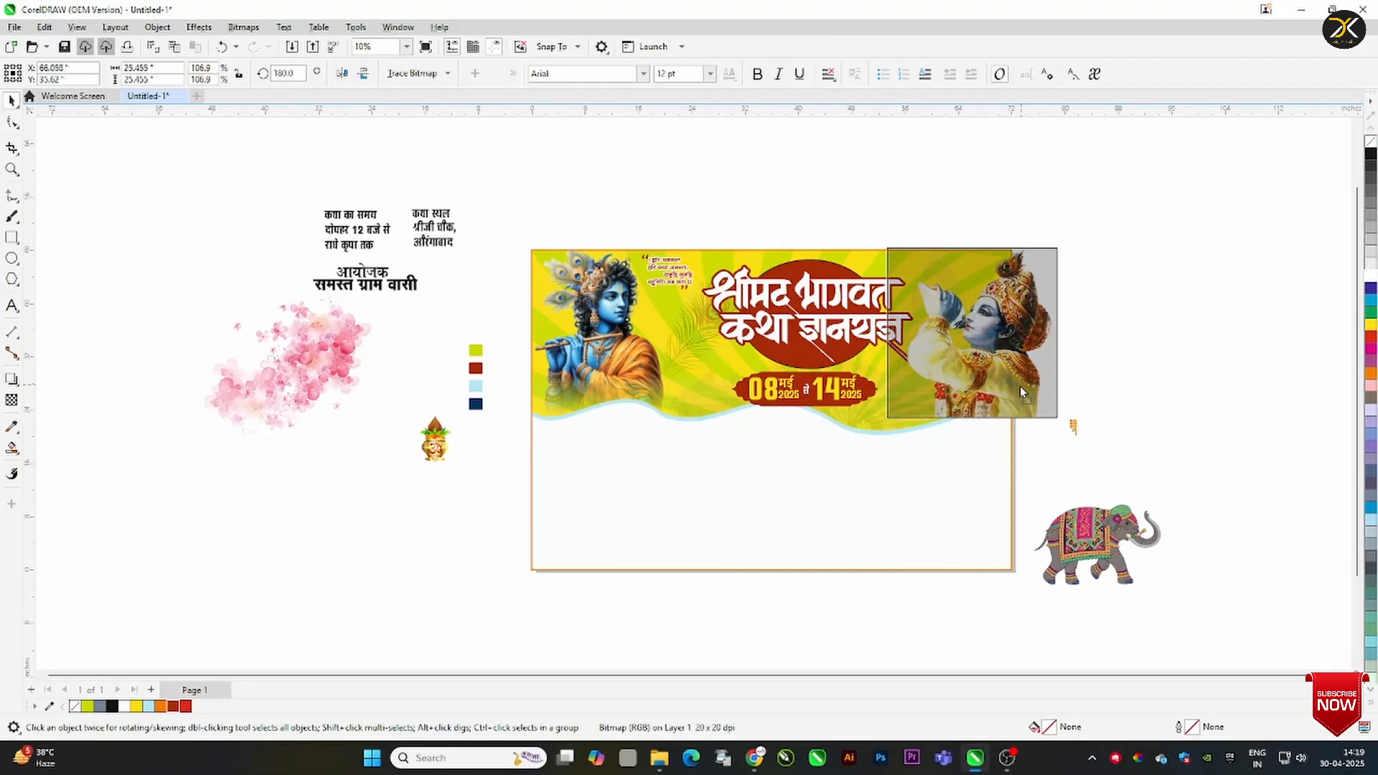
Fade out the lower part of the conch-blowing Krishna image with a vertical fountain transparency
{"action": "left_click", "coordinate": [11, 400]}
{"action": "left_click_drag", "start_coordinate": [979, 323], "coordinate": [979, 404]}
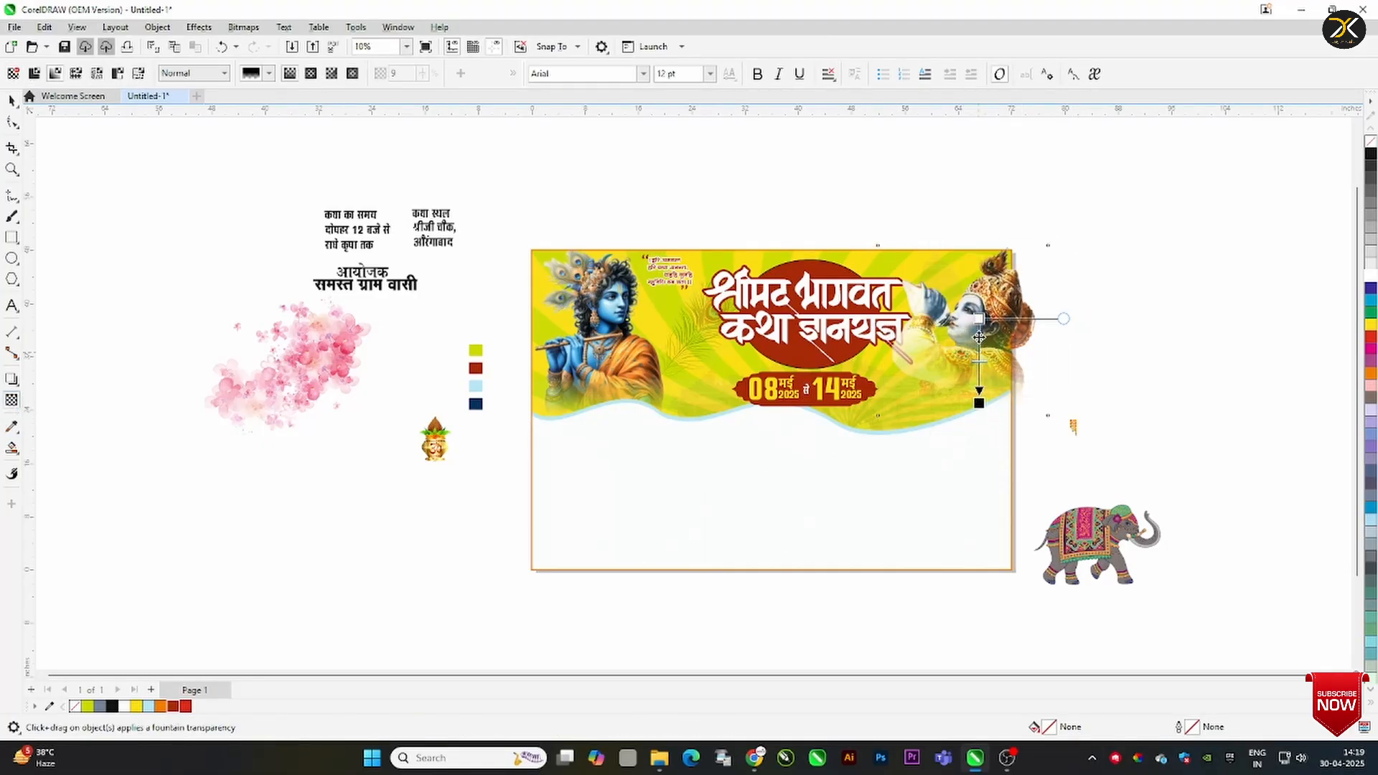
{"action": "left_click", "coordinate": [10, 103]}
PowerClip the conch-blowing Krishna image inside the banner rectangle, behind the title and its circle
{"action": "right_click", "coordinate": [946, 323]}
{"action": "left_click", "coordinate": [1005, 524]}
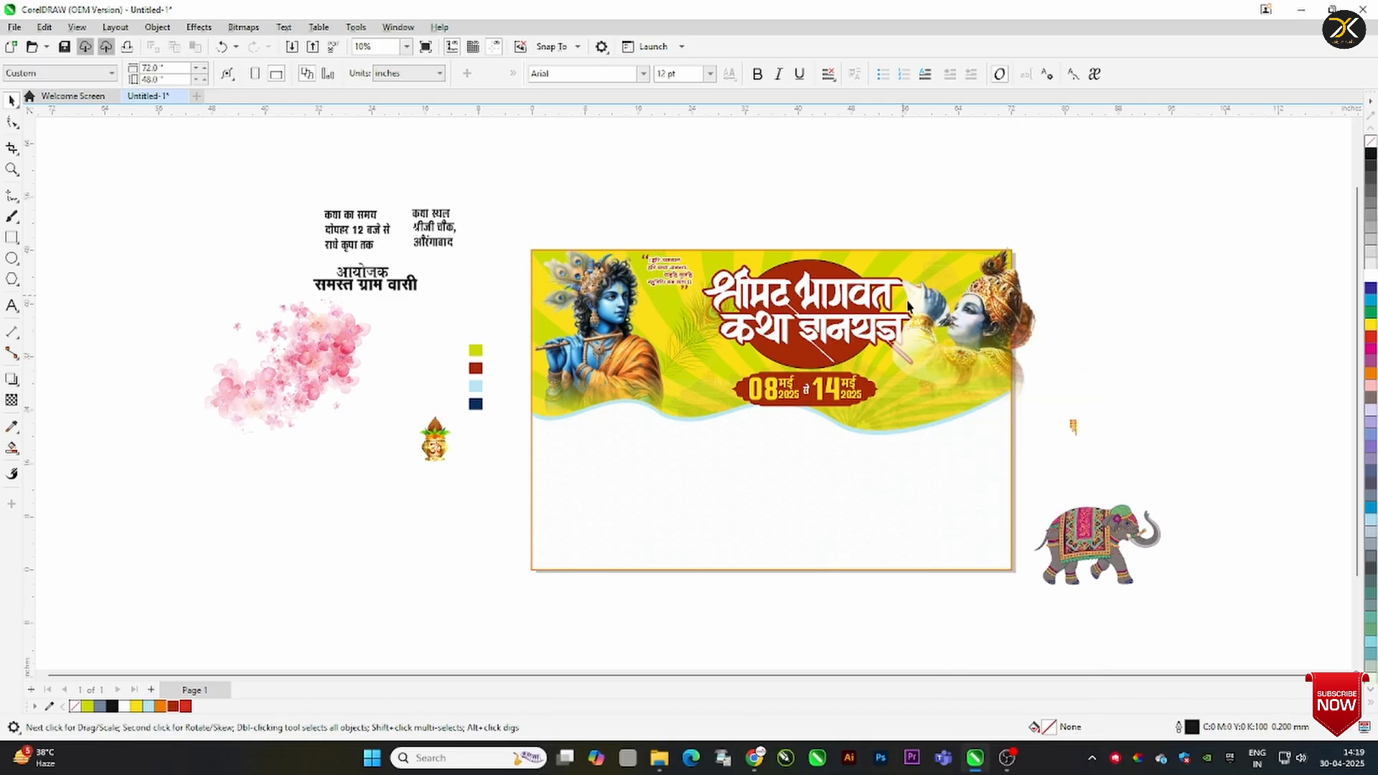
{"action": "right_click", "coordinate": [943, 323]}
{"action": "left_click", "coordinate": [1005, 523]}
{"action": "left_click", "coordinate": [899, 268]}
{"action": "key", "text": "Return"}
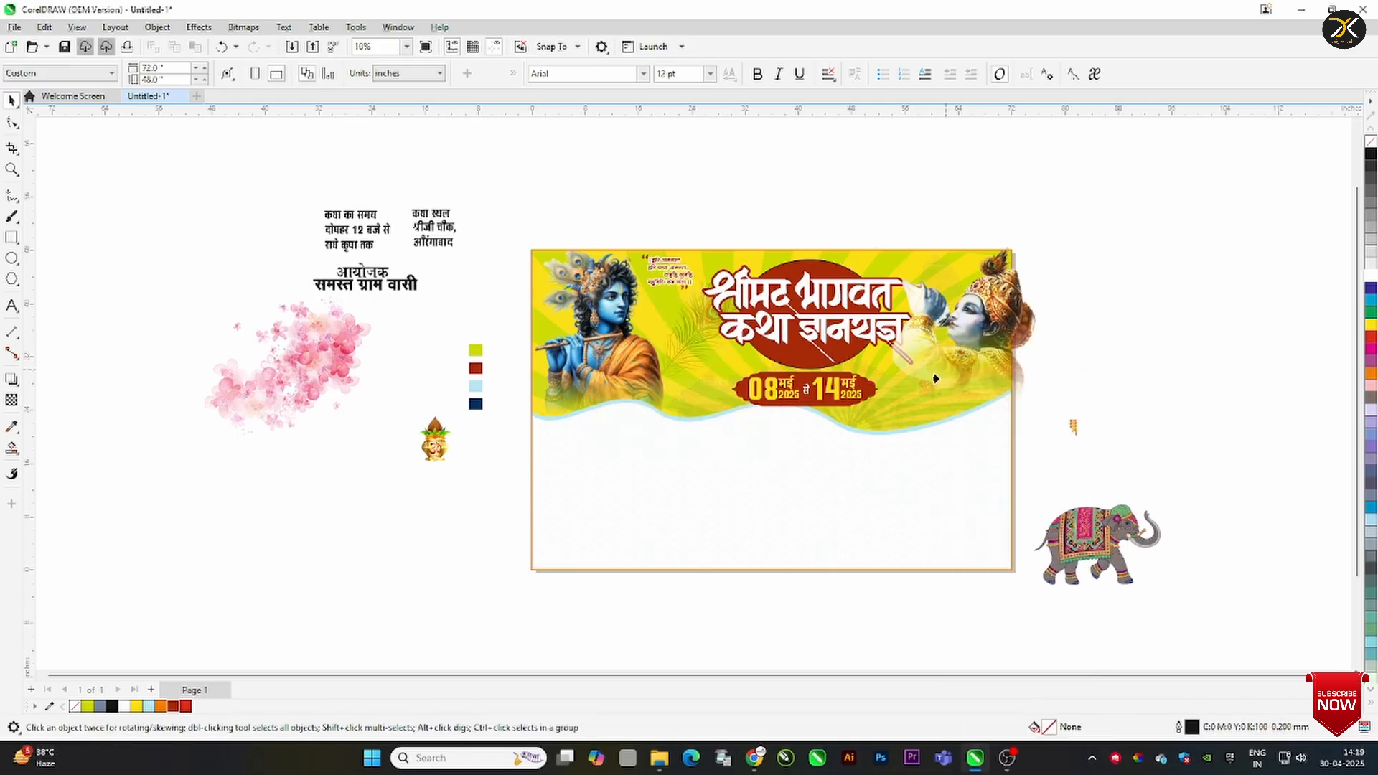
{"action": "right_click", "coordinate": [904, 273]}
{"action": "left_click_drag", "start_coordinate": [699, 222], "coordinate": [937, 384]}
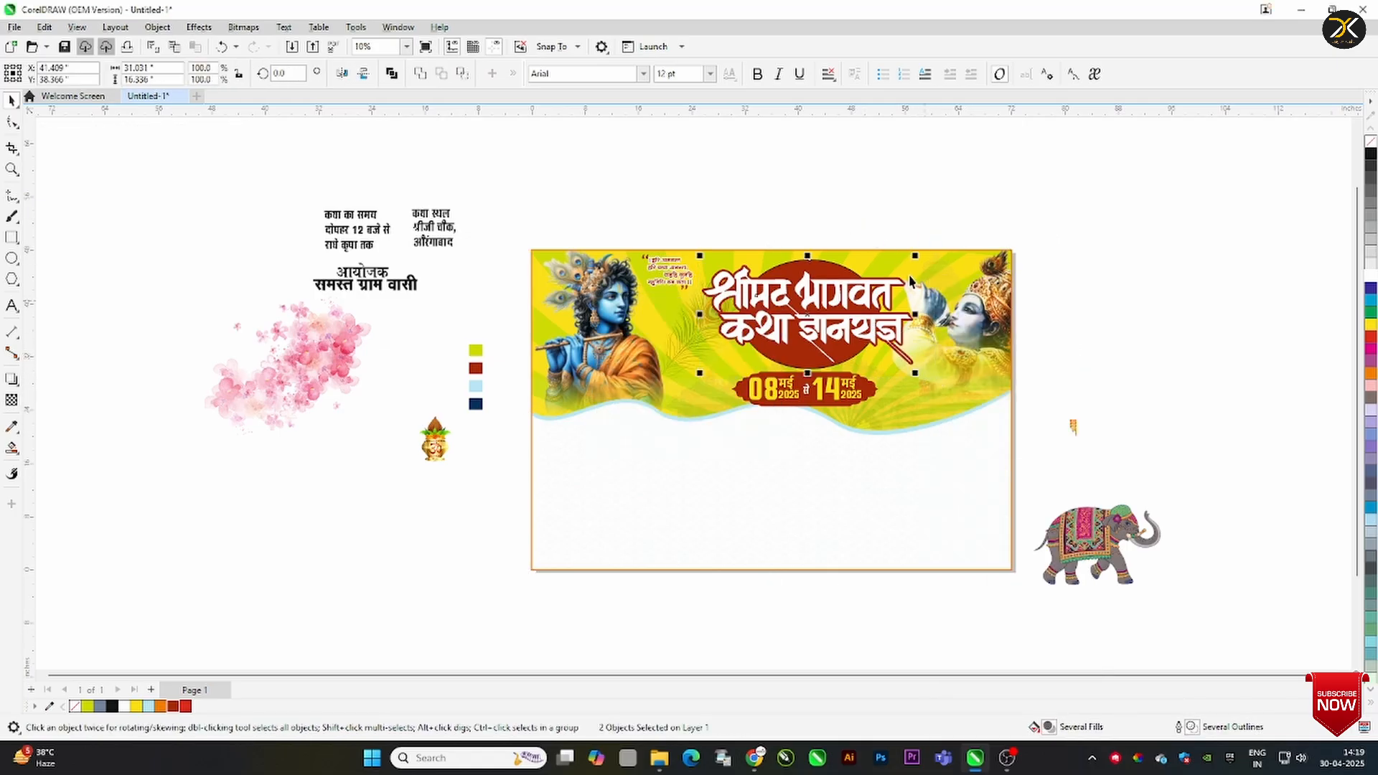
{"action": "left_click", "coordinate": [1108, 351]}
Place the marigold garland image in the banner's top-left corner, scaled to about 2.7 by 8.4 inches
{"action": "left_click_drag", "start_coordinate": [1073, 426], "coordinate": [537, 259]}
{"action": "left_click_drag", "start_coordinate": [545, 271], "coordinate": [544, 300]}
{"action": "key", "text": "ctrl+z"}
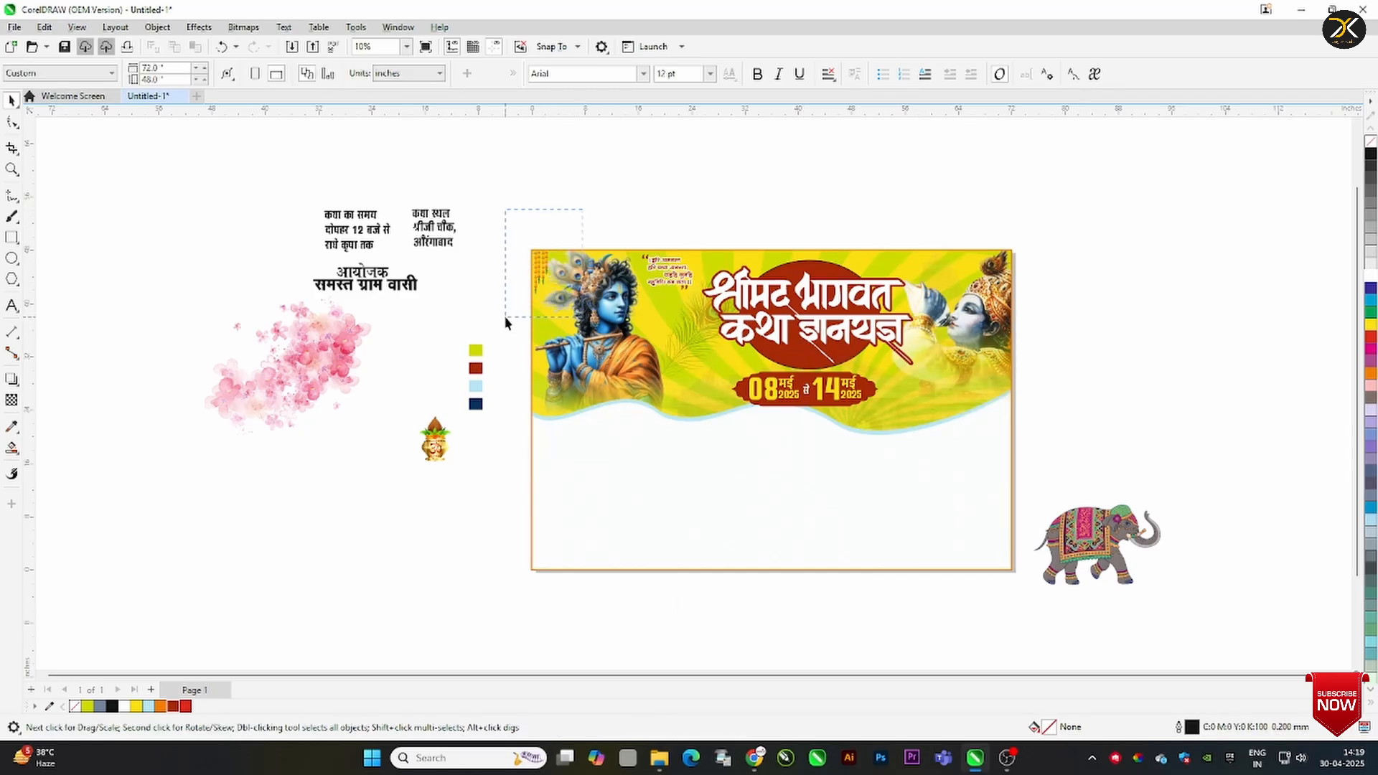
{"action": "key", "text": "z"}
{"action": "left_click_drag", "start_coordinate": [462, 220], "coordinate": [1072, 459]}
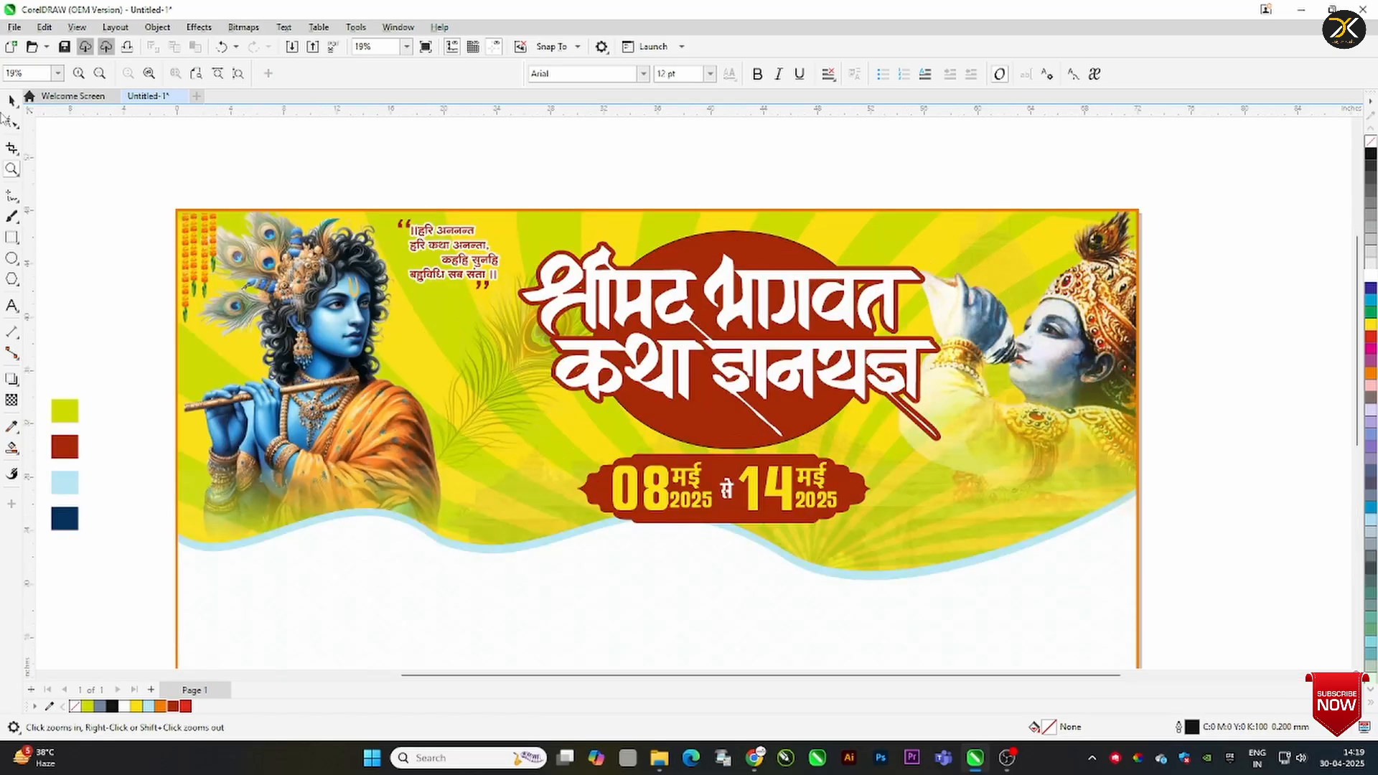
Nudge the marigold garland left to line up with the banner's edge
{"action": "left_click", "coordinate": [11, 100]}
{"action": "left_click", "coordinate": [208, 244]}
{"action": "key", "text": "Left"}
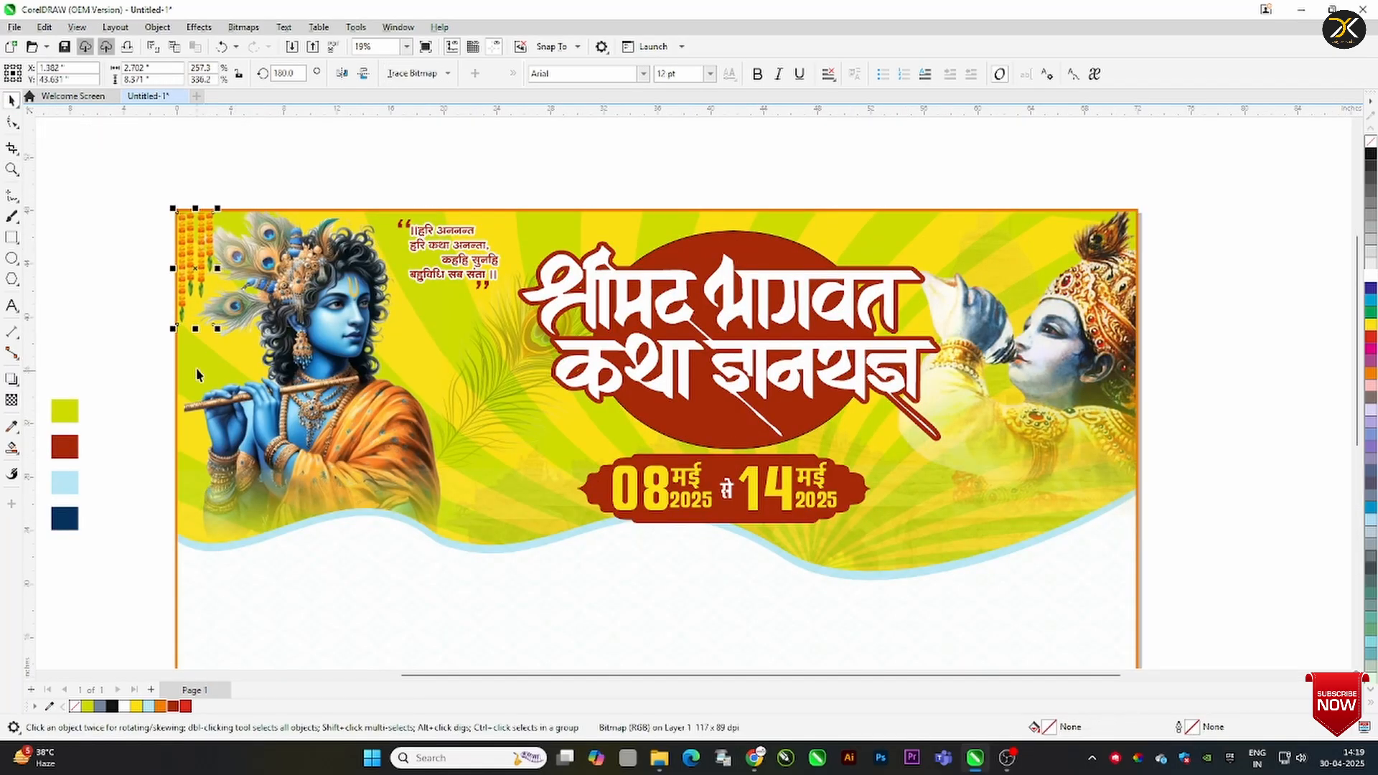
{"action": "left_click", "coordinate": [197, 369], "text": "shift"}
{"action": "key", "text": "ctrl+g"}
{"action": "left_click", "coordinate": [283, 136]}
{"action": "left_click_drag", "start_coordinate": [287, 137], "coordinate": [1207, 533]}
{"action": "key", "text": "shift+Page_Up"}
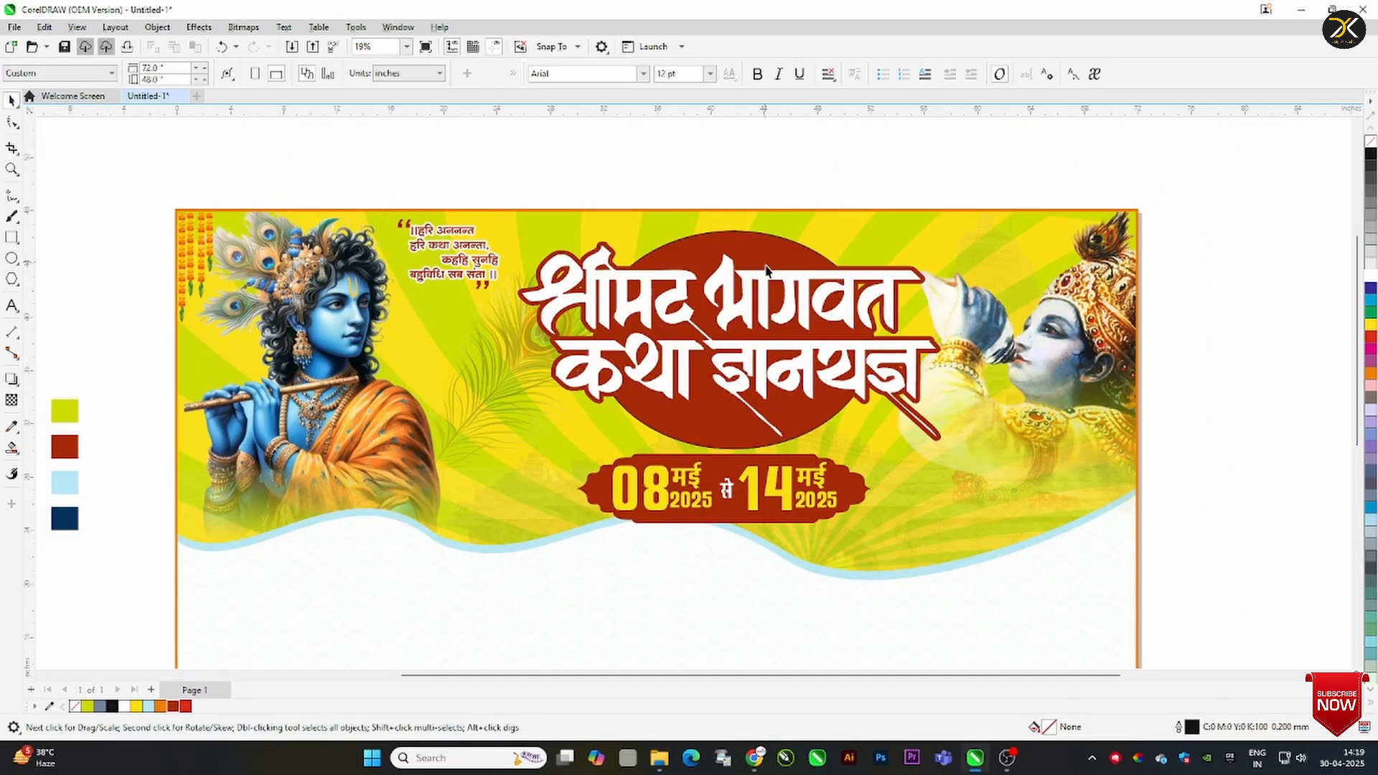
Move the white title lettering slightly left across the dark red circle
{"action": "left_click", "coordinate": [761, 271]}
{"action": "mouse_move", "coordinate": [730, 278]}
{"action": "left_mouse_down"}
{"action": "mouse_move", "coordinate": [706, 279]}
{"action": "mouse_move", "coordinate": [741, 273]}
{"action": "left_mouse_up"}
{"action": "left_click", "coordinate": [710, 188]}
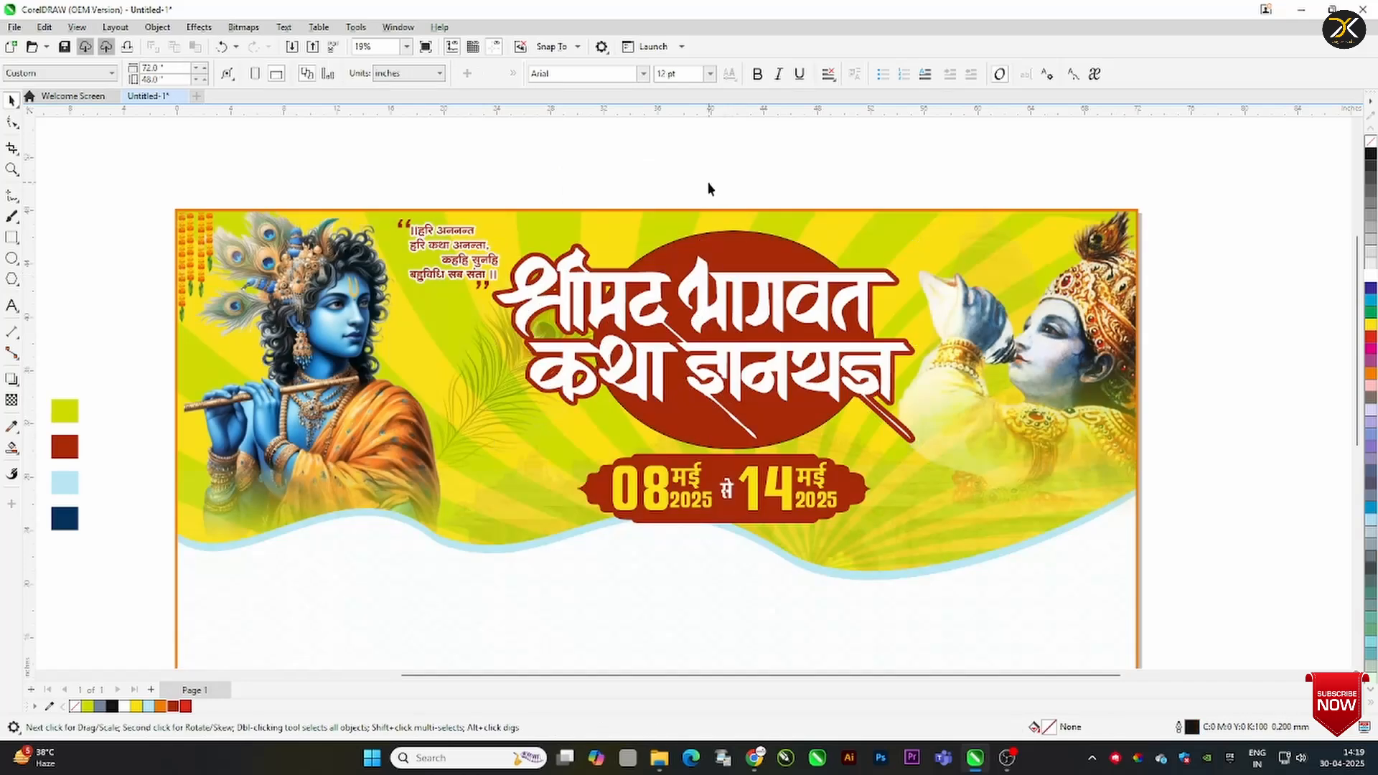
Copy the verse text above the banner and replace the copy's wording with "!! जय श्री राधे !!"
{"action": "left_click", "coordinate": [463, 235]}
{"action": "key", "text": "ctrl+u"}
{"action": "left_click", "coordinate": [495, 181]}
{"action": "left_click", "coordinate": [463, 234]}
{"action": "left_click_drag", "start_coordinate": [463, 235], "coordinate": [684, 158]}
{"action": "right_click", "coordinate": [683, 157]}
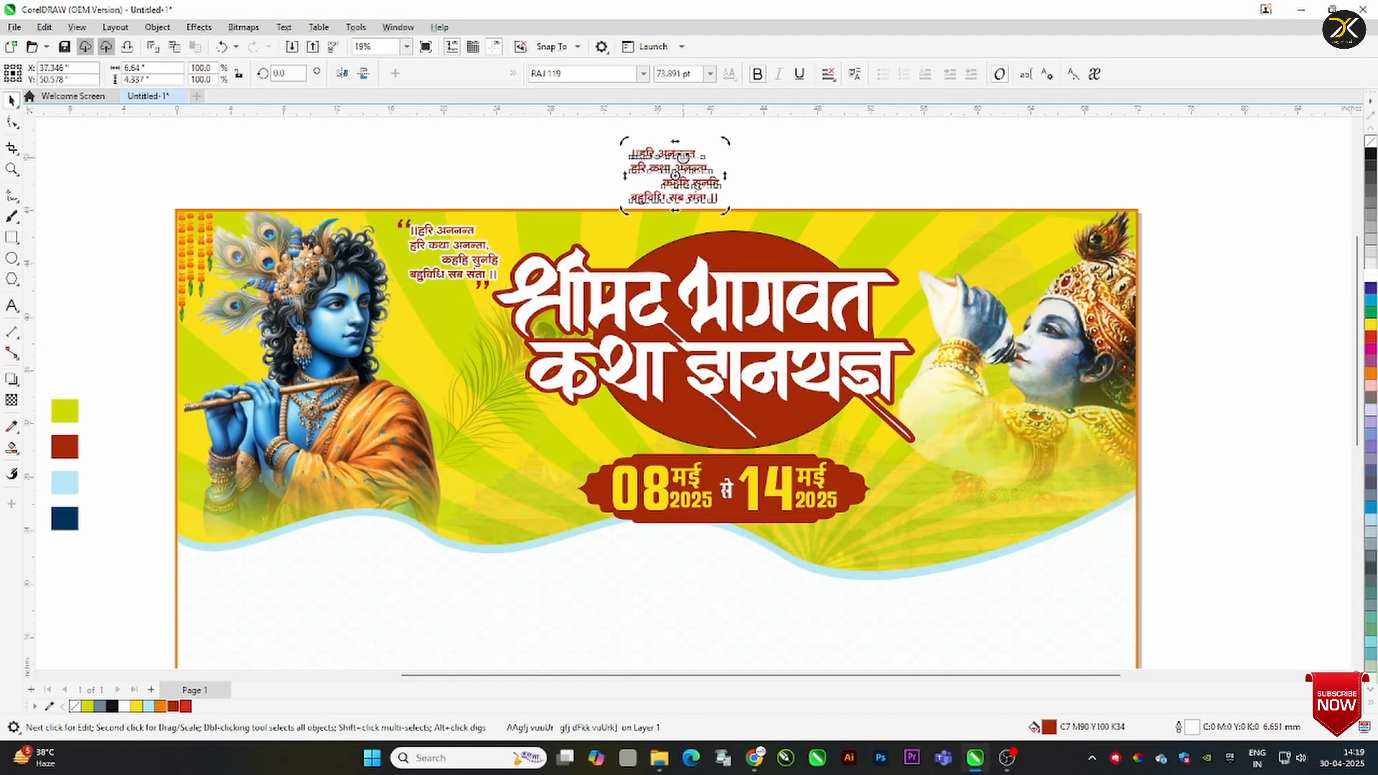
{"action": "double_click", "coordinate": [682, 158]}
{"action": "type", "text": "!! जय श्री राधे !!"}
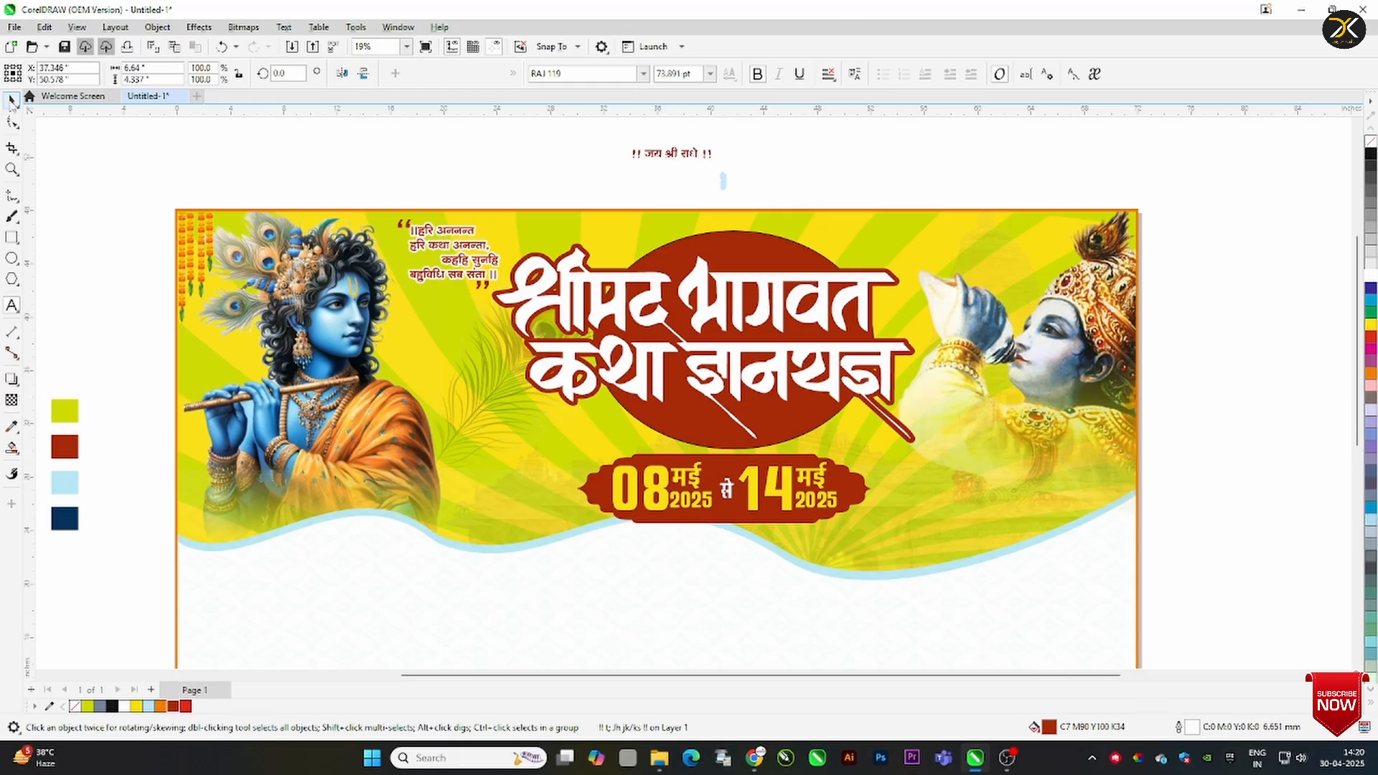
Place the "!! जय श्री राधे !!" line above the title circle and center it on the circle
{"action": "left_click_drag", "start_coordinate": [676, 155], "coordinate": [763, 228]}
{"action": "left_click", "coordinate": [821, 230], "text": "shift"}
{"action": "key", "text": "c"}
{"action": "left_click", "coordinate": [838, 174]}
{"action": "scroll", "coordinate": [767, 349], "scroll_direction": "down", "scroll_amount": 2}
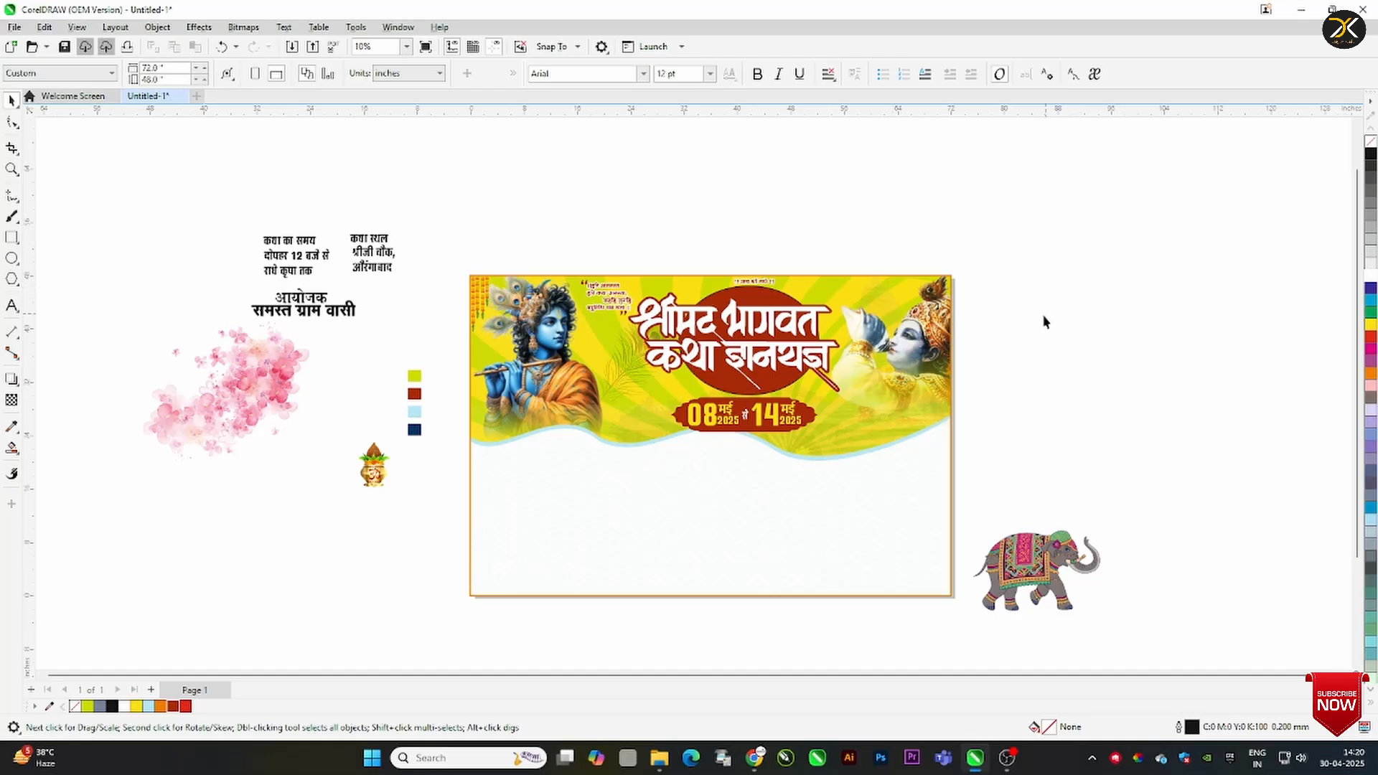
Place the kalash image beside the date badge, with one copy on each side
{"action": "left_click_drag", "start_coordinate": [372, 467], "coordinate": [849, 412]}
{"action": "right_click", "coordinate": [849, 413]}
{"action": "left_click", "coordinate": [1062, 411]}
{"action": "left_click_drag", "start_coordinate": [1356, 431], "coordinate": [1356, 446]}
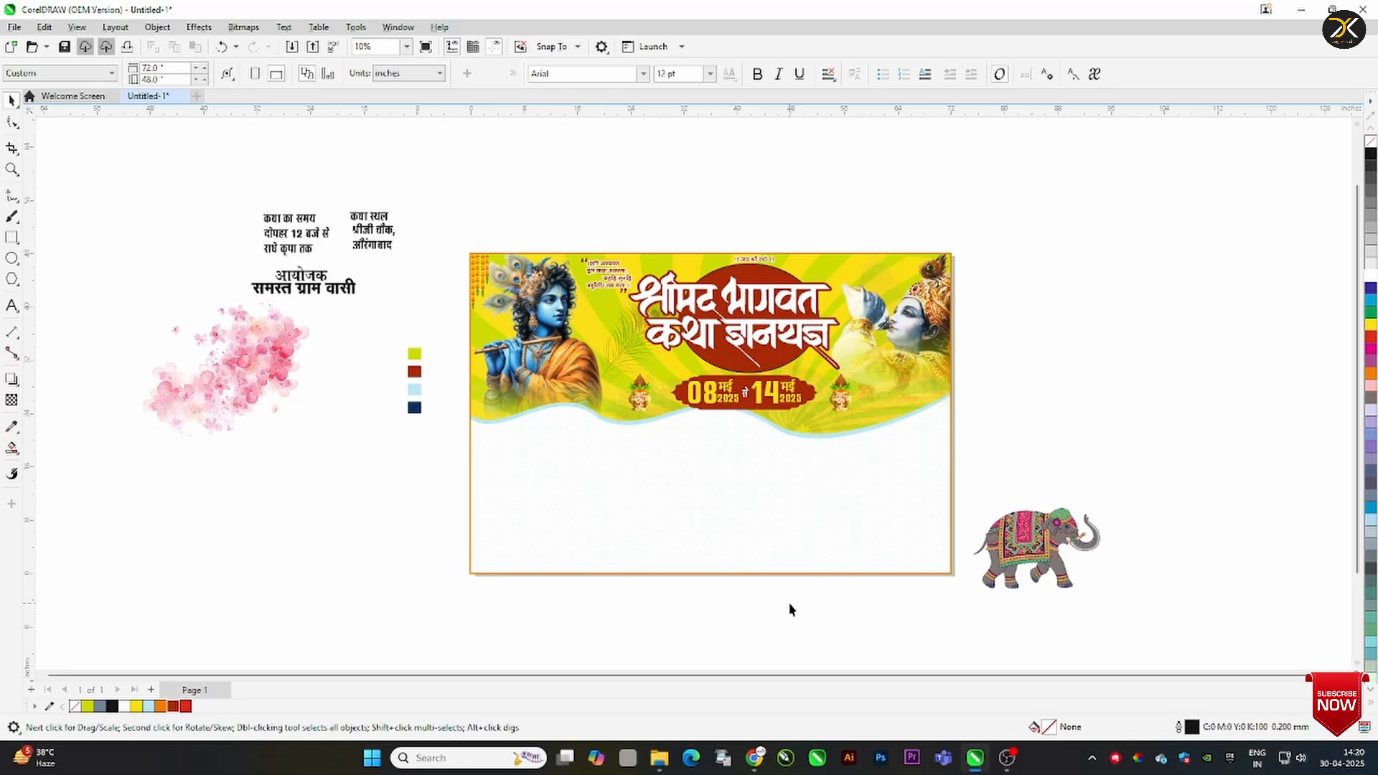
Draw a strip 72 inches wide and about 4.8 inches high along the banner's bottom edge and fill it black
{"action": "left_click", "coordinate": [12, 237]}
{"action": "left_click_drag", "start_coordinate": [468, 542], "coordinate": [955, 578]}
{"action": "left_click", "coordinate": [173, 707]}
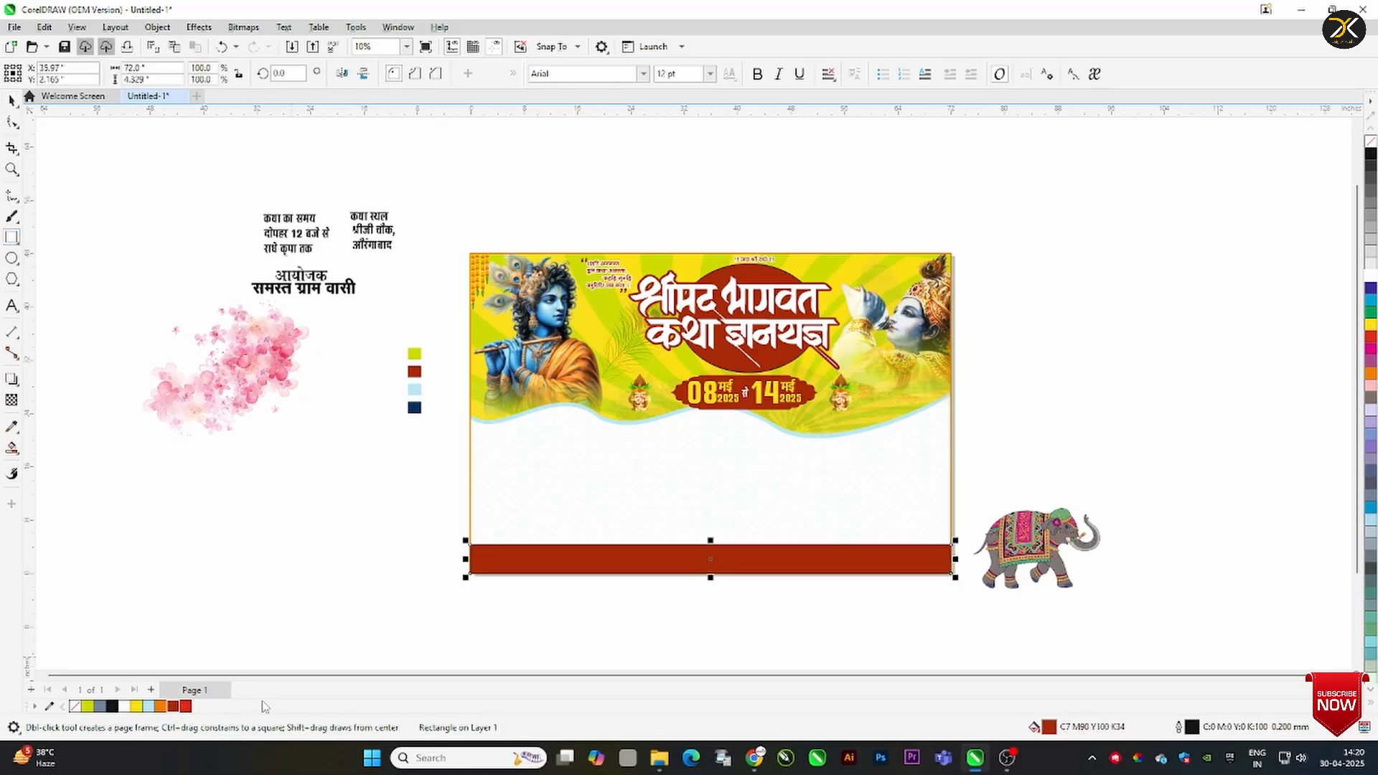
{"action": "left_click", "coordinate": [112, 706]}
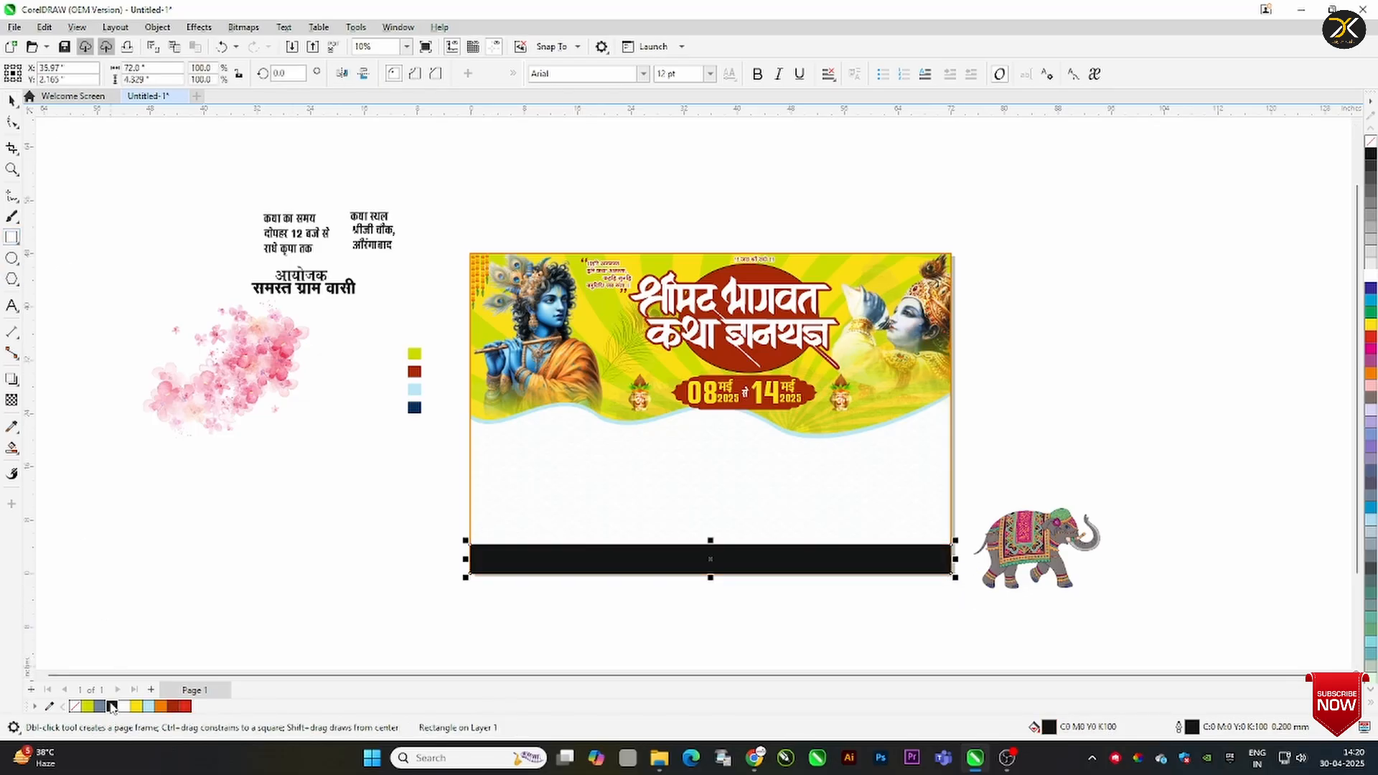
Recolor the date badge with the dark navy sampled from the swatch beside the banner
{"action": "left_click", "coordinate": [12, 169]}
{"action": "left_click", "coordinate": [1047, 599]}
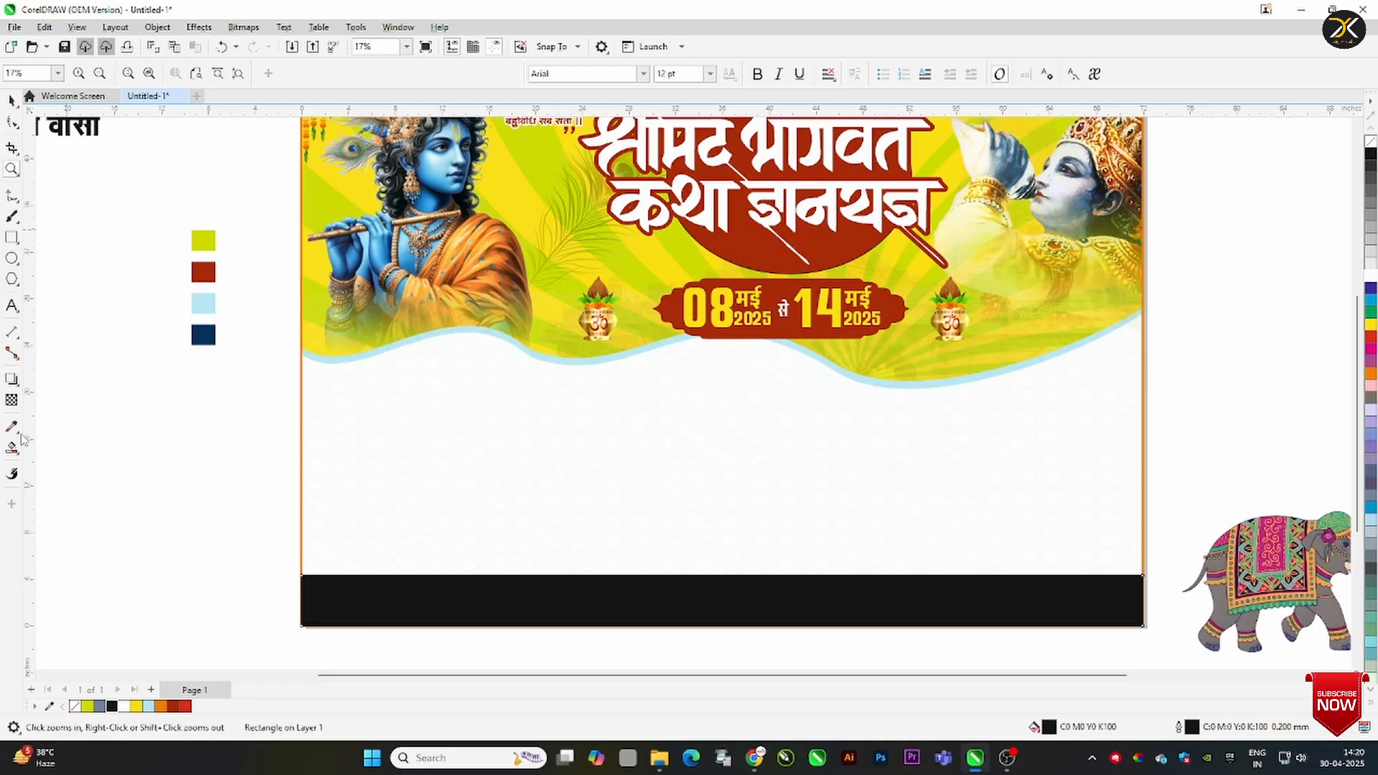
{"action": "key", "text": "i"}
{"action": "left_click", "coordinate": [203, 334]}
{"action": "left_click", "coordinate": [783, 291]}
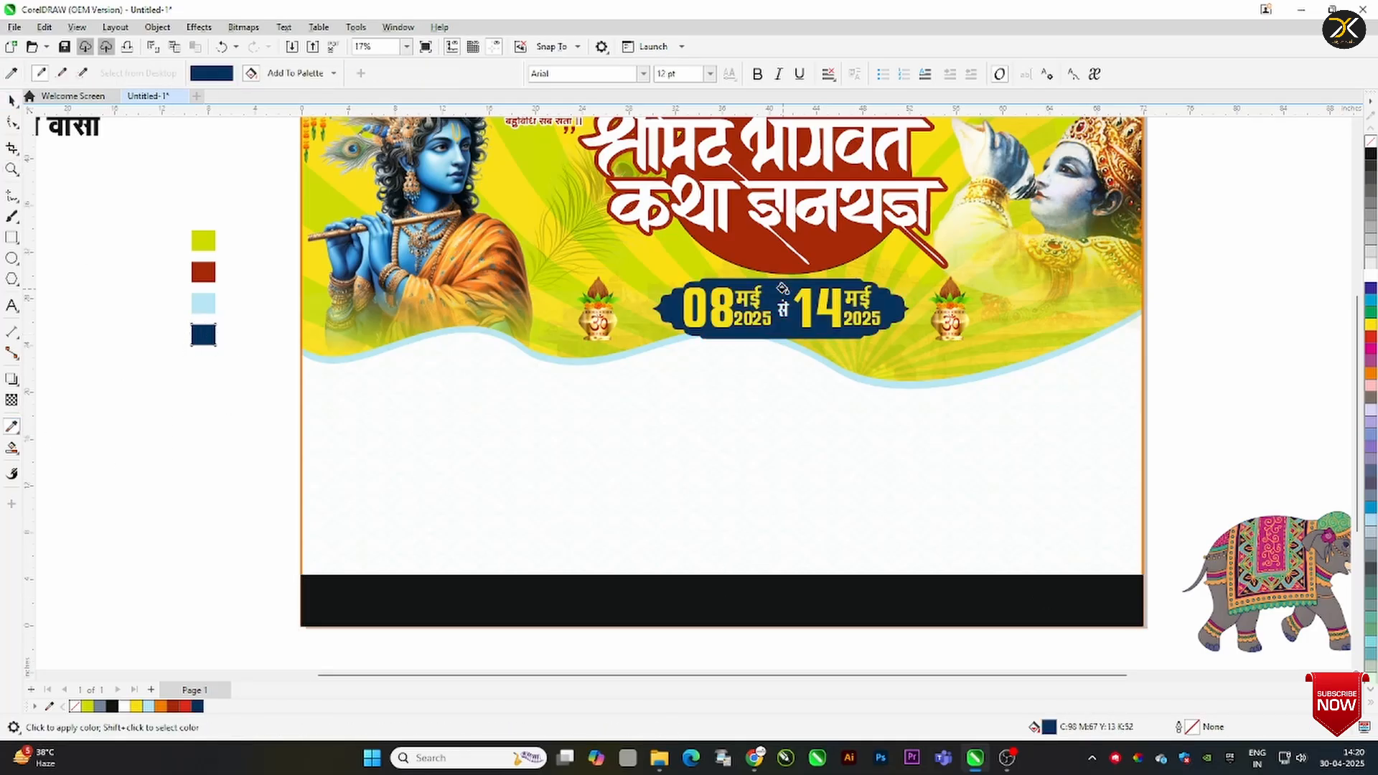
{"action": "left_click", "coordinate": [12, 100]}
{"action": "left_click", "coordinate": [183, 420]}
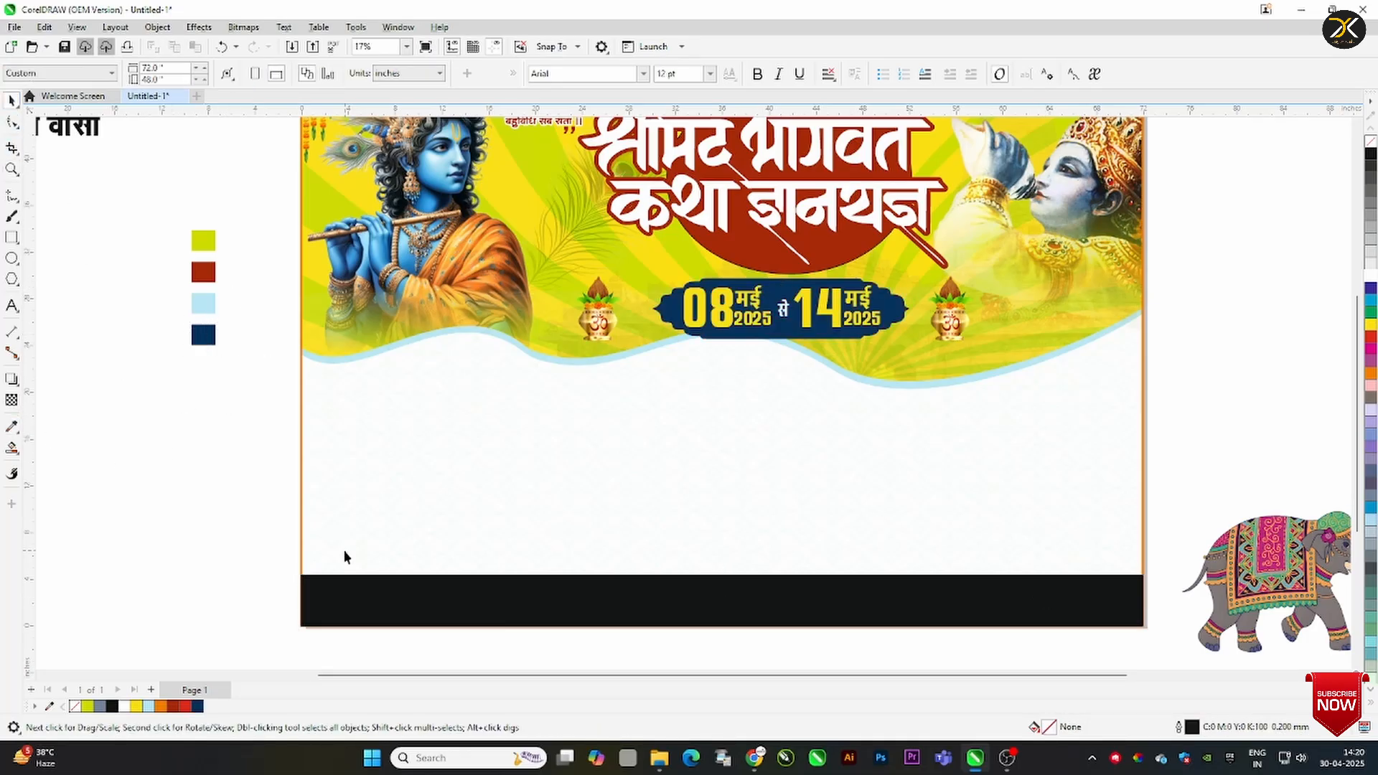
Move the organizer, timing and venue texts from beside the banner to just below it
{"action": "scroll", "coordinate": [753, 588], "scroll_direction": "down", "scroll_amount": 1}
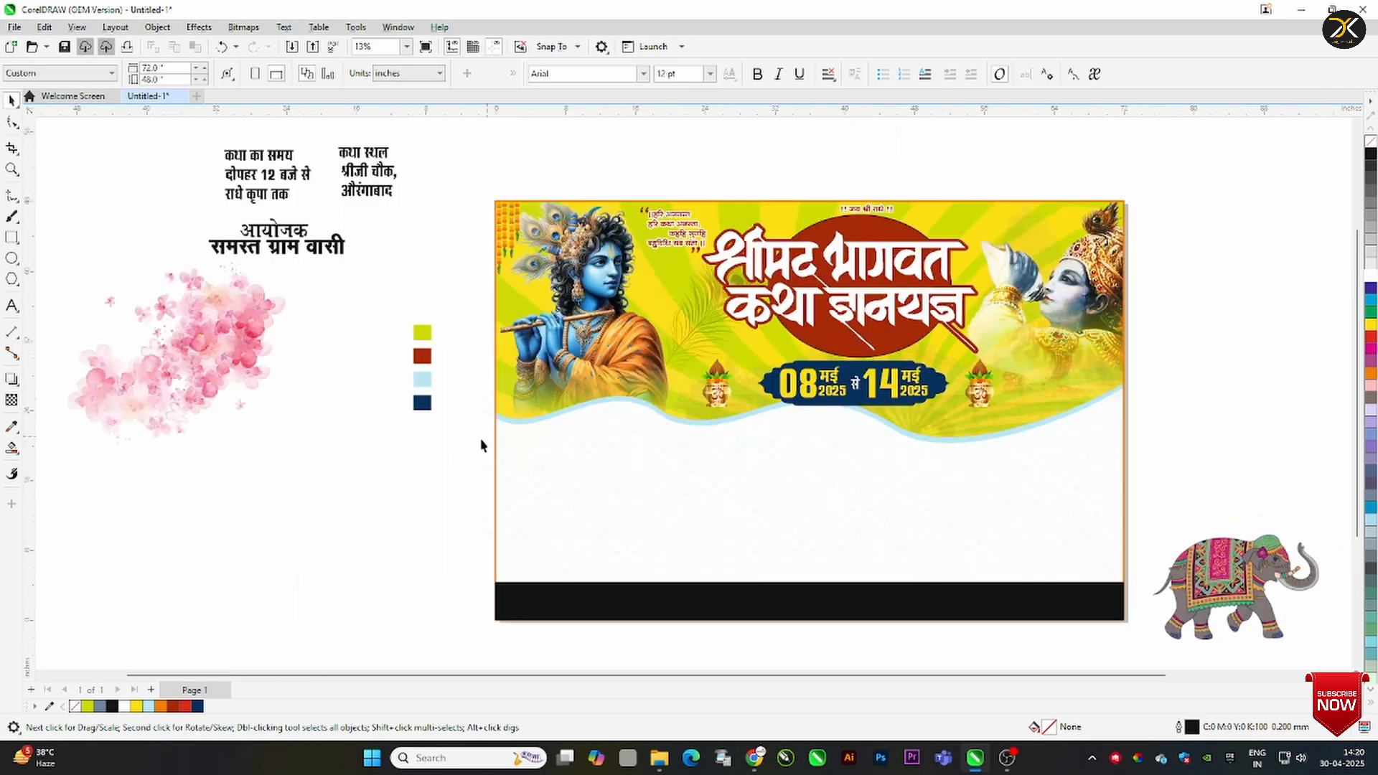
{"action": "left_click", "coordinate": [246, 347]}
{"action": "left_click", "coordinate": [379, 341]}
{"action": "scroll", "coordinate": [379, 342], "scroll_direction": "down", "scroll_amount": 2}
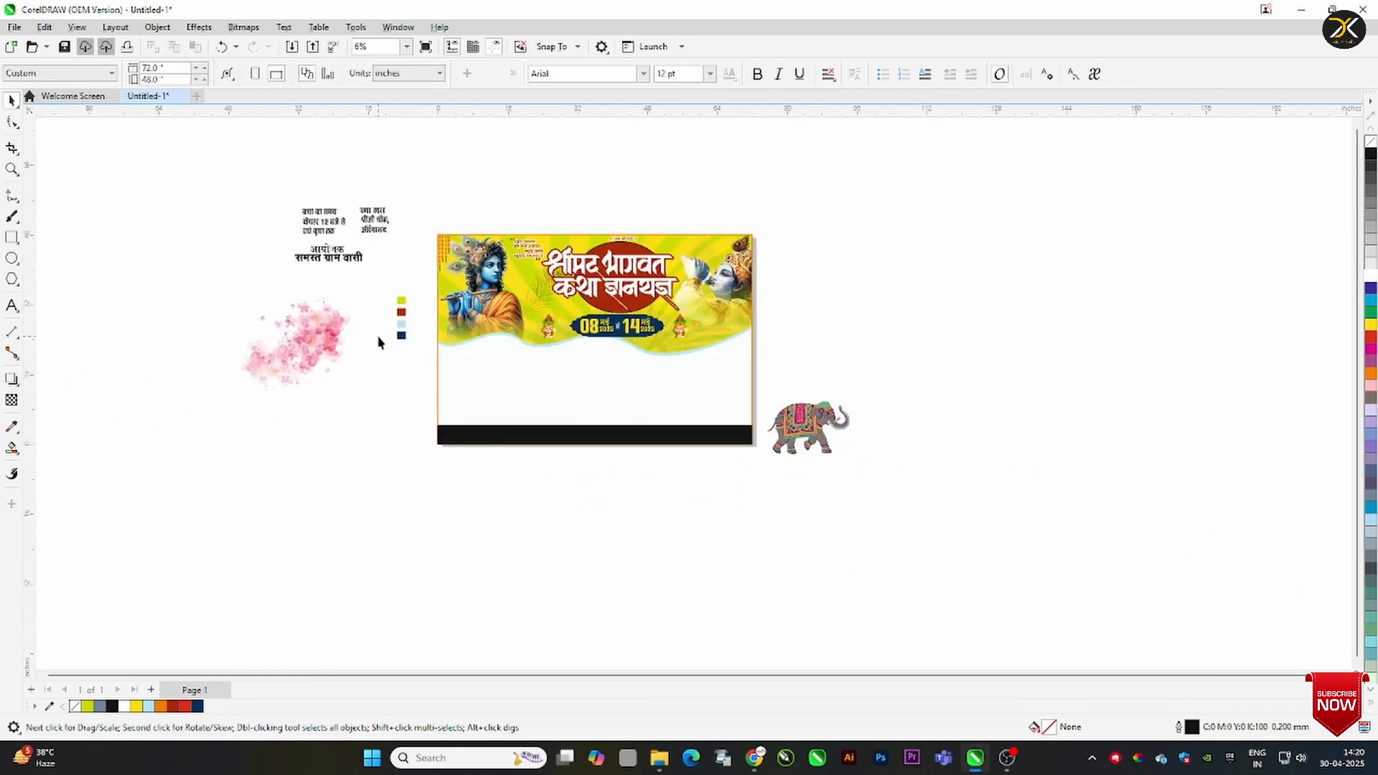
{"action": "left_click_drag", "start_coordinate": [301, 252], "coordinate": [555, 484]}
{"action": "left_click_drag", "start_coordinate": [385, 244], "coordinate": [554, 483]}
Draw a rectangle about 14.3 by 15.6 inches in the banner's lower right area and round its corners
{"action": "key", "text": "z"}
{"action": "left_click_drag", "start_coordinate": [387, 276], "coordinate": [828, 471]}
{"action": "key", "text": "F6"}
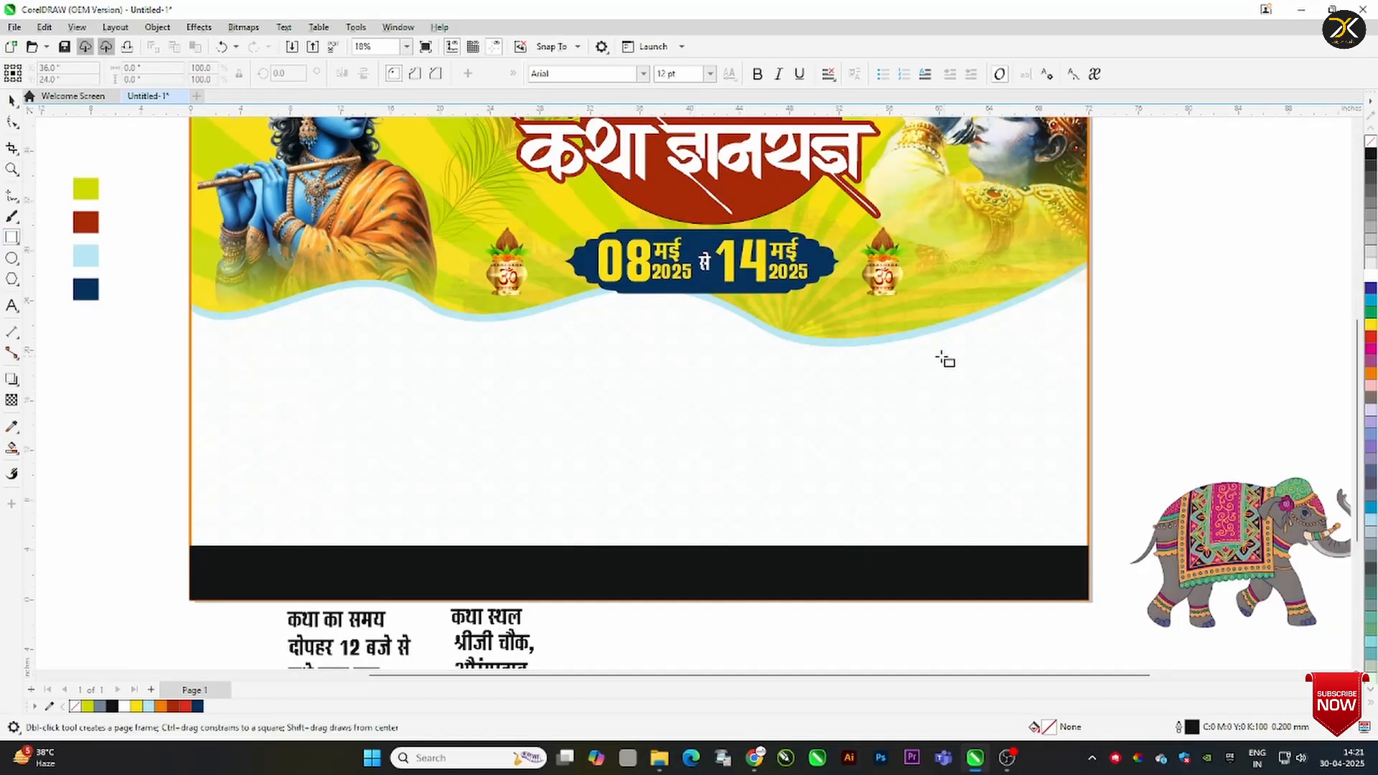
{"action": "left_click_drag", "start_coordinate": [1069, 535], "coordinate": [890, 341]}
{"action": "key", "text": "F10"}
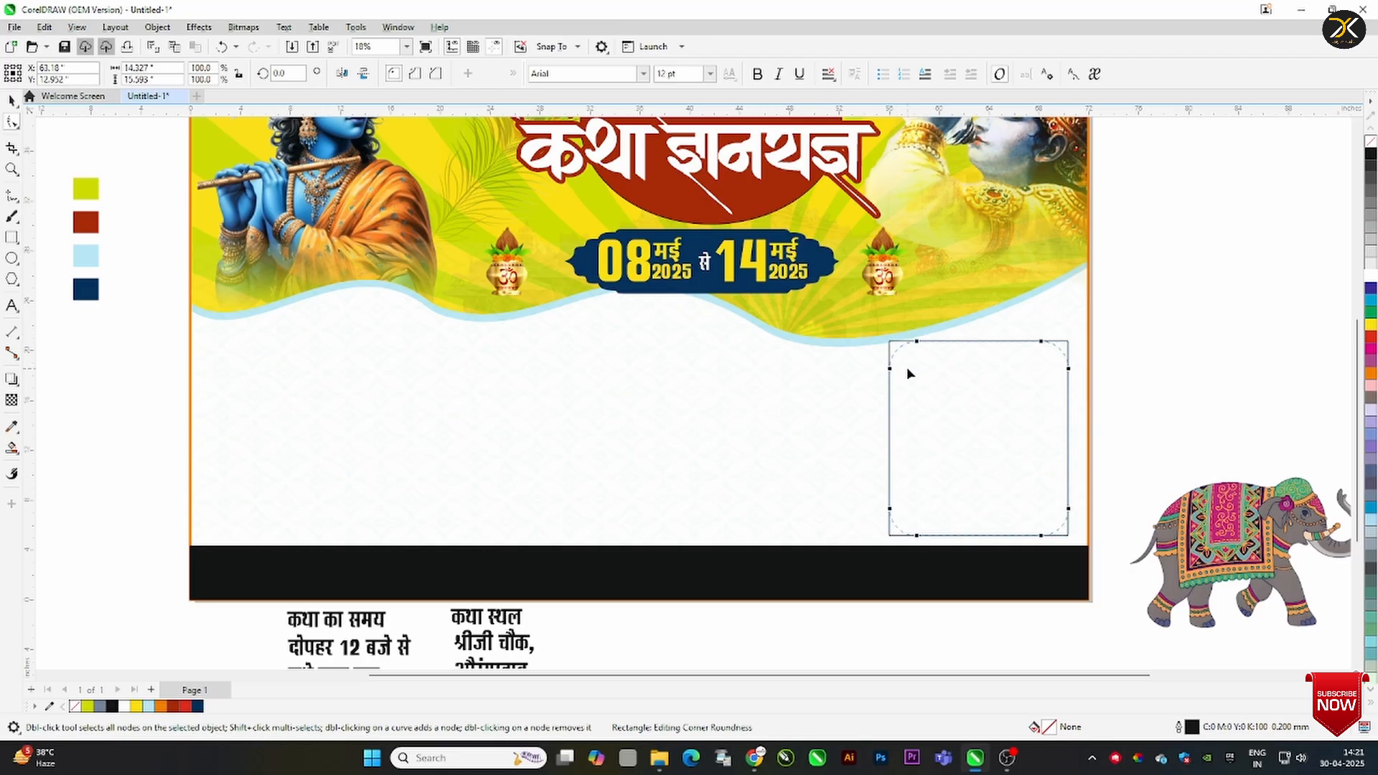
{"action": "key", "text": "space"}
Shift the rounded rectangle slightly down and right and give it an orange fill and outline
{"action": "left_click_drag", "start_coordinate": [1012, 394], "coordinate": [1019, 400]}
{"action": "left_click", "coordinate": [1371, 373]}
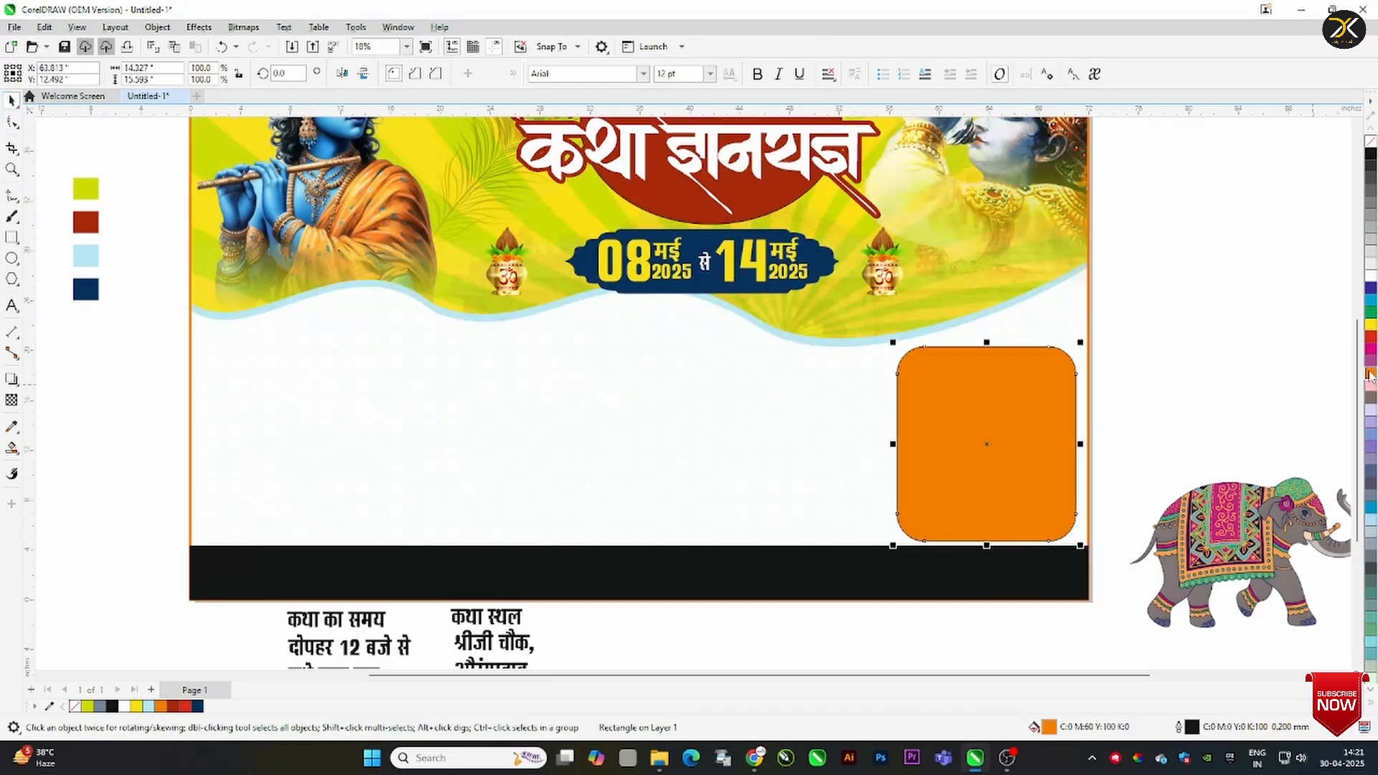
{"action": "right_click", "coordinate": [1370, 374]}
{"action": "key", "text": "Escape"}
Place the कथा स्थल heading on the black strip as enlarged white text and add the venue's address after it
{"action": "scroll", "coordinate": [974, 569], "scroll_direction": "down", "scroll_amount": 1}
{"action": "left_click", "coordinate": [513, 563]}
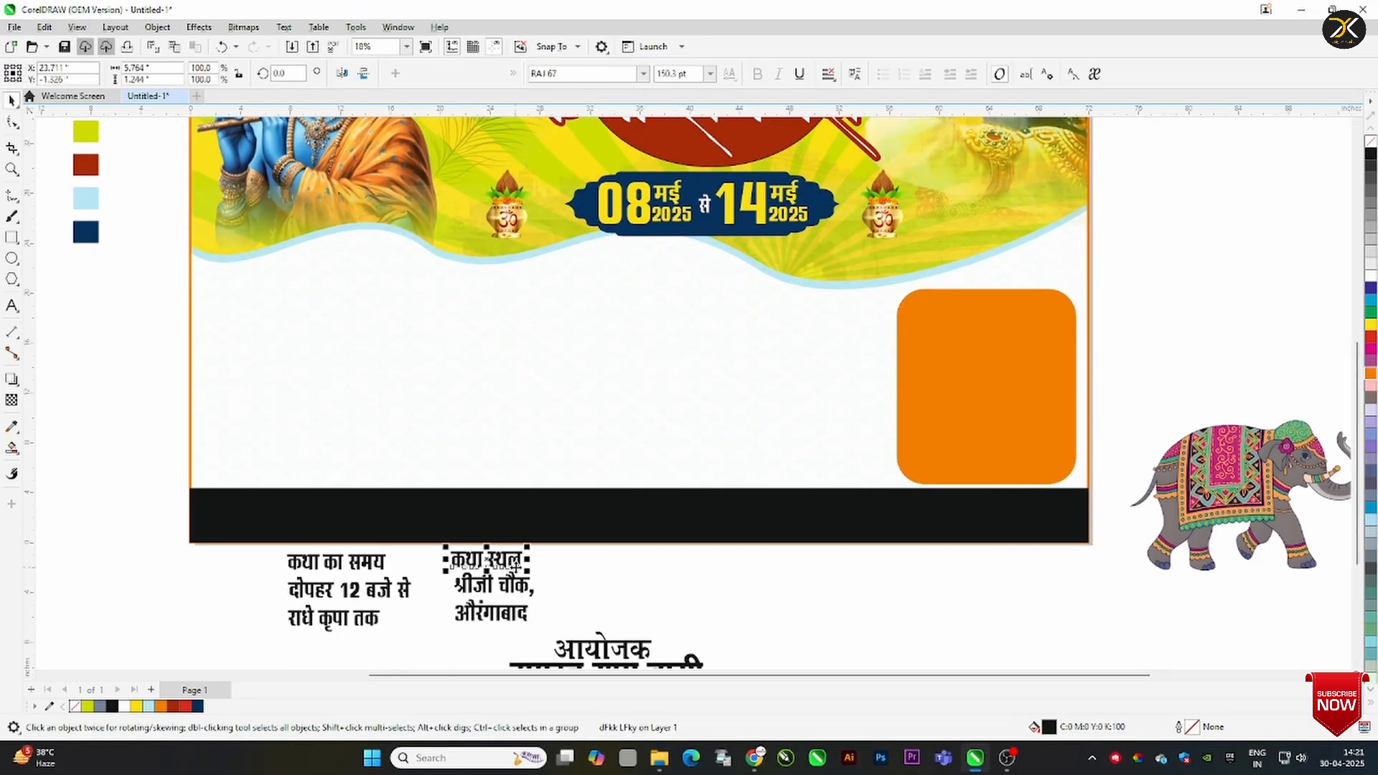
{"action": "left_click_drag", "start_coordinate": [515, 566], "coordinate": [352, 531]}
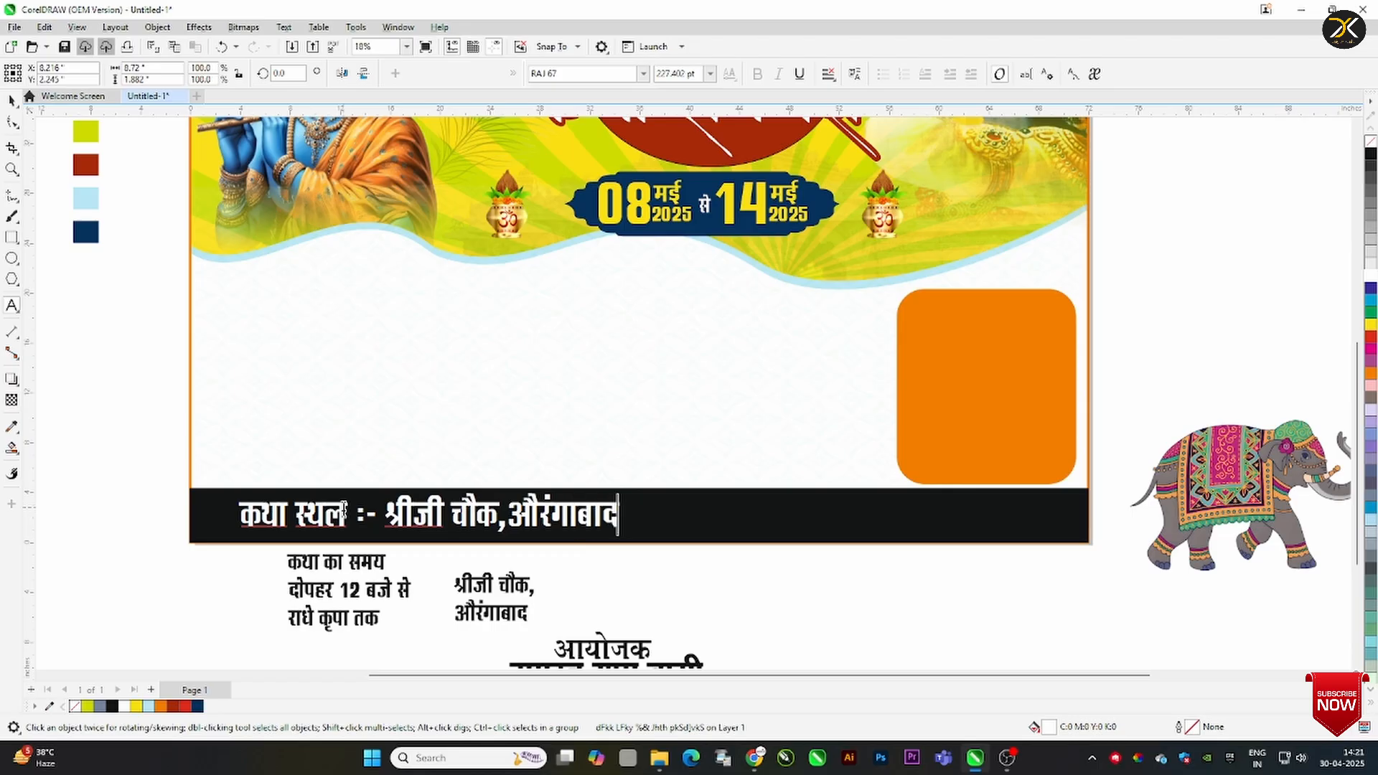
{"action": "key", "text": "ctrl+space"}
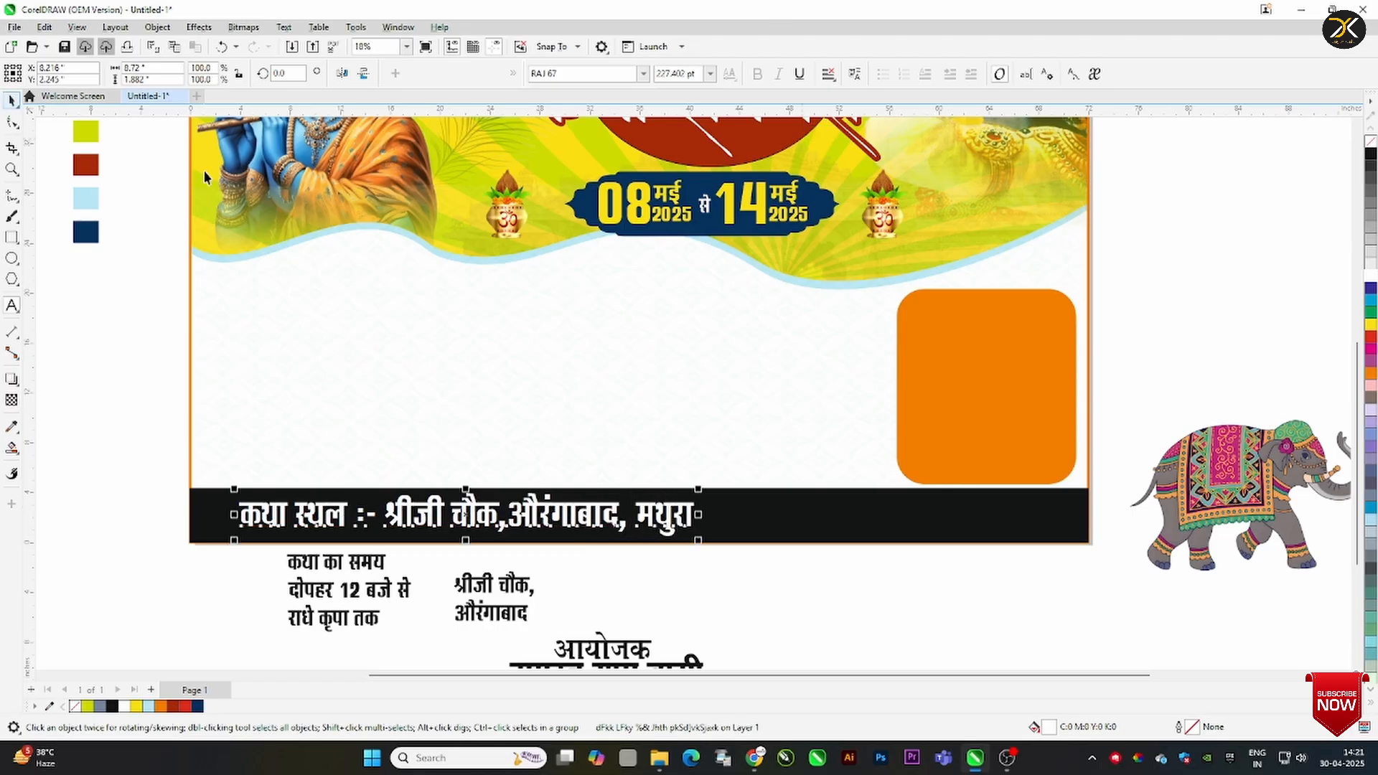
Enlarge the venue line slightly and center it within the black strip
{"action": "left_click_drag", "start_coordinate": [746, 516], "coordinate": [822, 516]}
{"action": "left_click", "coordinate": [849, 516], "text": "shift"}
{"action": "key", "text": "c"}
{"action": "key", "text": "e"}
{"action": "left_click", "coordinate": [913, 515]}
{"action": "left_click_drag", "start_coordinate": [931, 491], "coordinate": [869, 496]}
{"action": "left_click", "coordinate": [894, 512], "text": "shift"}
Place the elephant at the black strip's left end, about 7.9 by 5 inches, and delete the leftover venue text below
{"action": "left_click_drag", "start_coordinate": [1234, 495], "coordinate": [302, 473]}
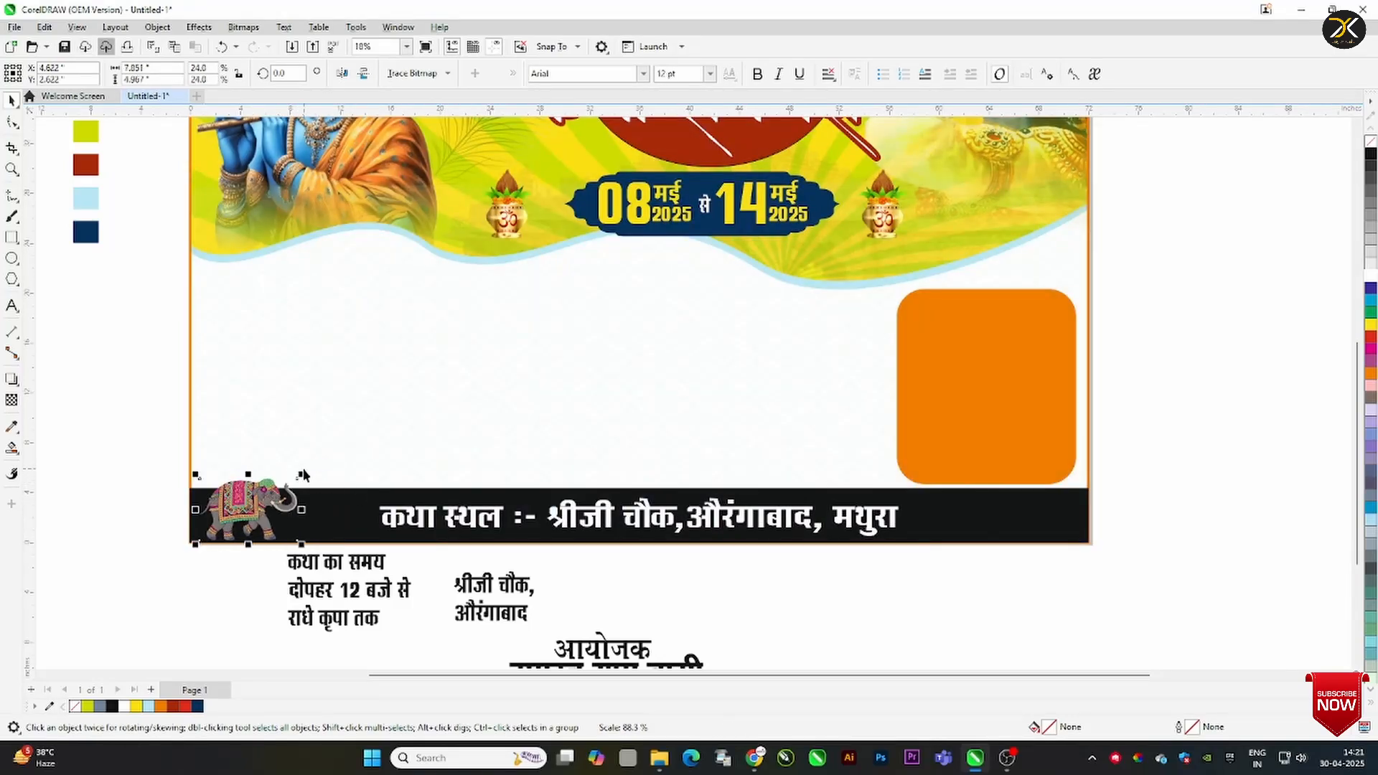
{"action": "left_click", "coordinate": [481, 601]}
{"action": "key", "text": "Delete"}
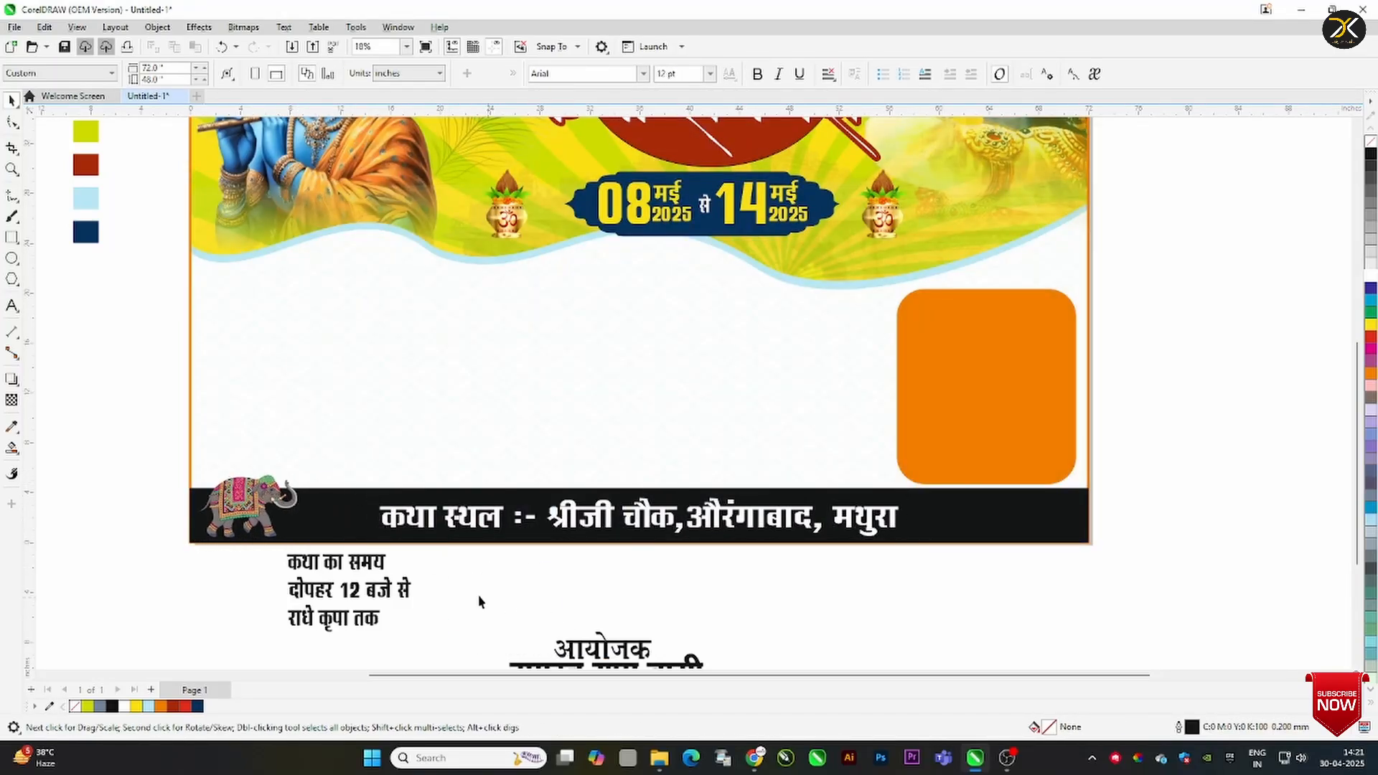
Move the आयोजक and समस्त ग्राम वासी lines into the banner just below the date badge and colour both red
{"action": "left_click", "coordinate": [379, 566]}
{"action": "left_click_drag", "start_coordinate": [379, 564], "coordinate": [443, 564]}
{"action": "left_click", "coordinate": [615, 644]}
{"action": "left_click", "coordinate": [690, 664], "text": "shift"}
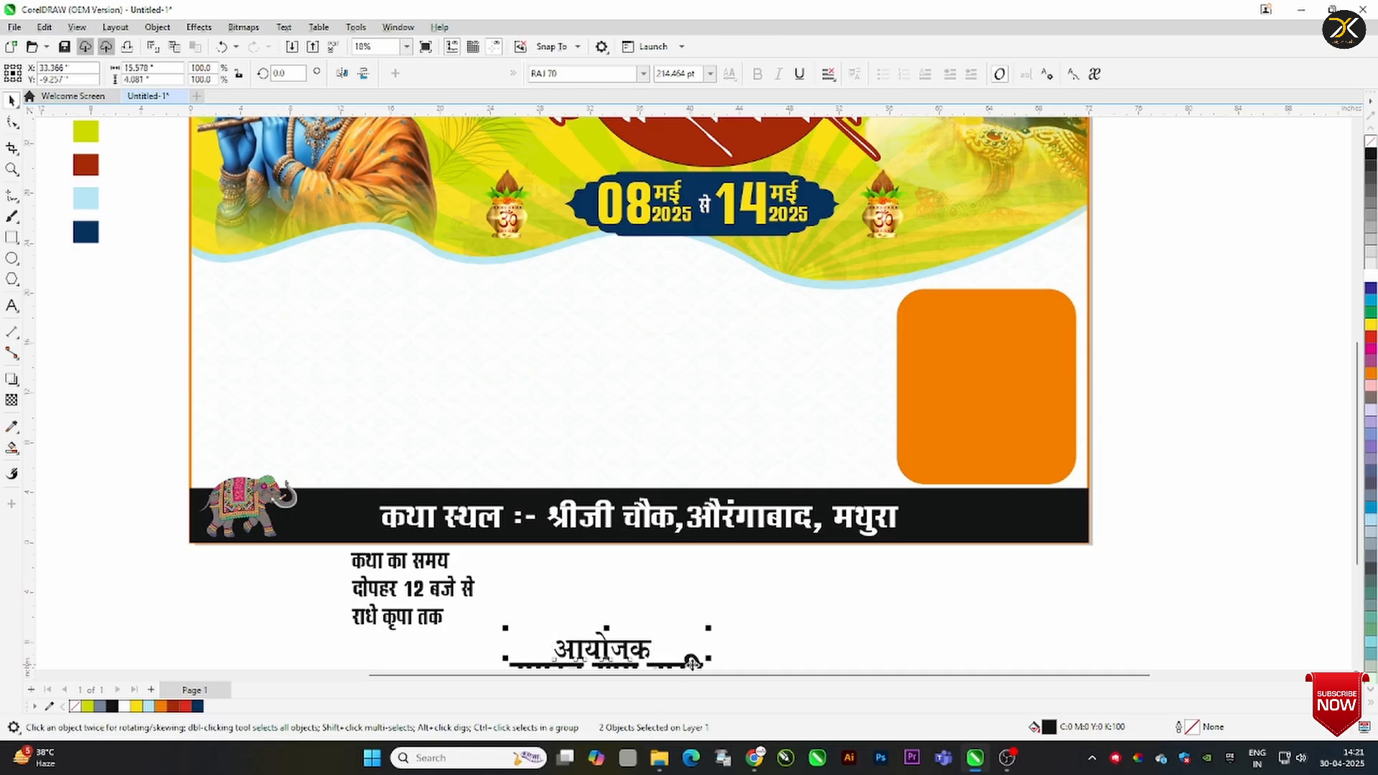
{"action": "left_click_drag", "start_coordinate": [691, 666], "coordinate": [738, 276]}
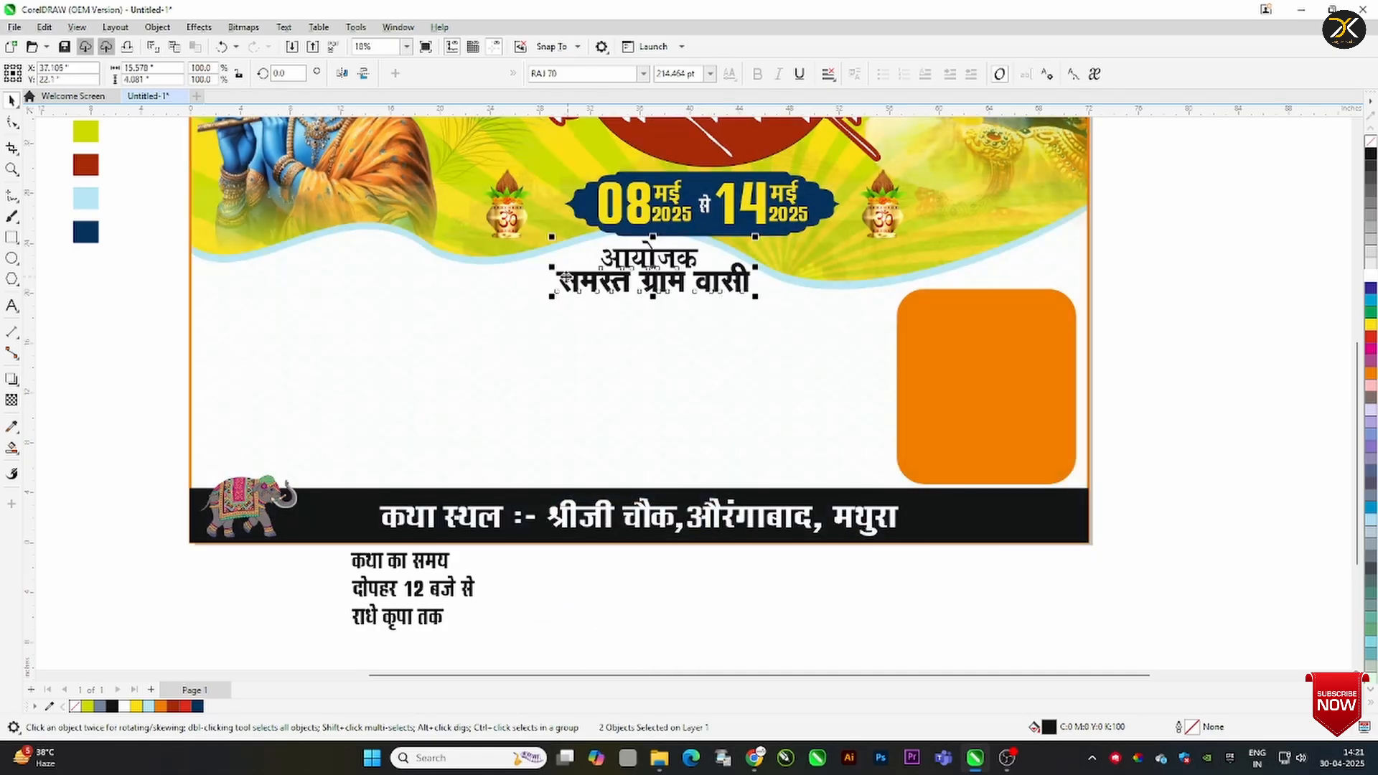
{"action": "left_click_drag", "start_coordinate": [551, 266], "coordinate": [540, 268]}
{"action": "left_click", "coordinate": [1371, 338]}
{"action": "left_click", "coordinate": [1177, 315]}
Shrink the आयोजक heading to about 166 pt and fill it dark blue
{"action": "left_click", "coordinate": [668, 259]}
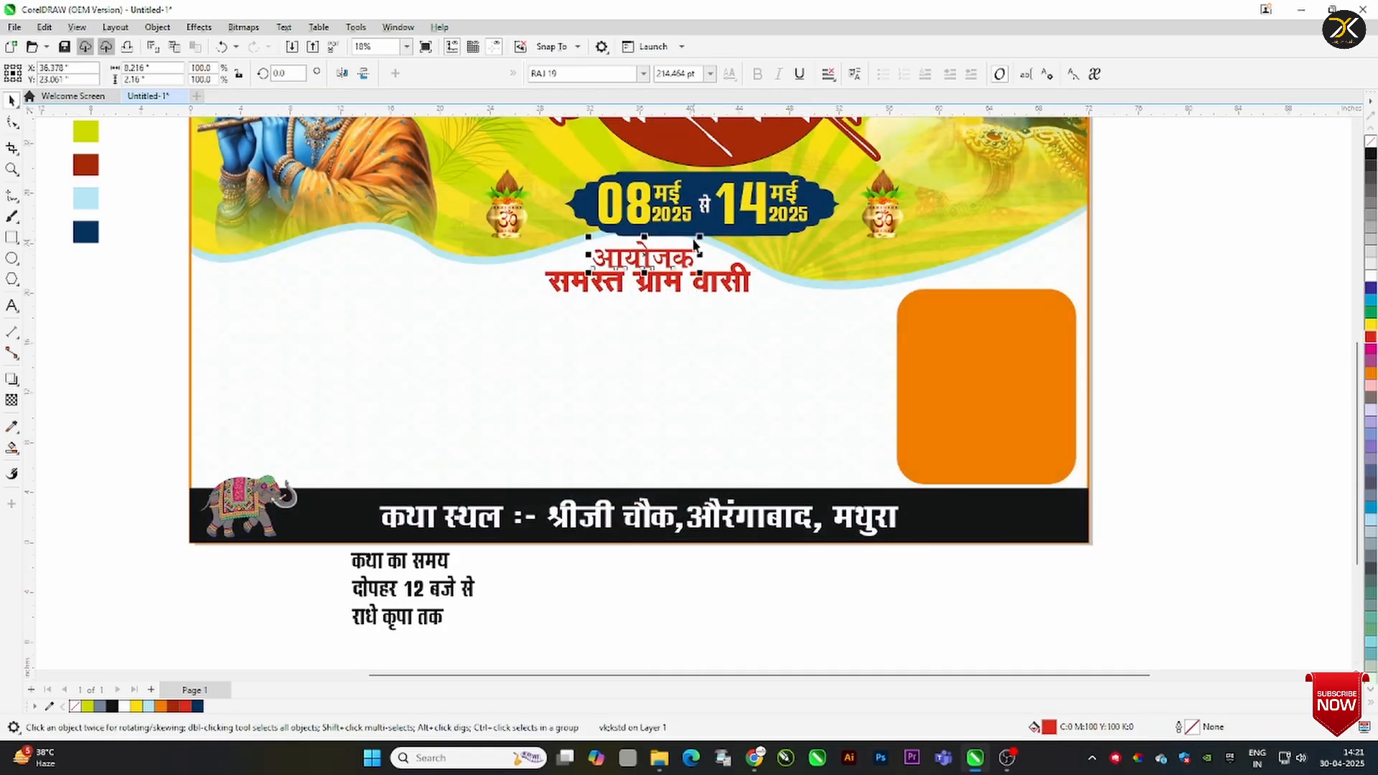
{"action": "left_click_drag", "start_coordinate": [700, 236], "coordinate": [688, 240]}
{"action": "left_click", "coordinate": [198, 706]}
Give both organizer lines a white 10 mm outline placed behind the fill
{"action": "left_click", "coordinate": [594, 282], "text": "shift"}
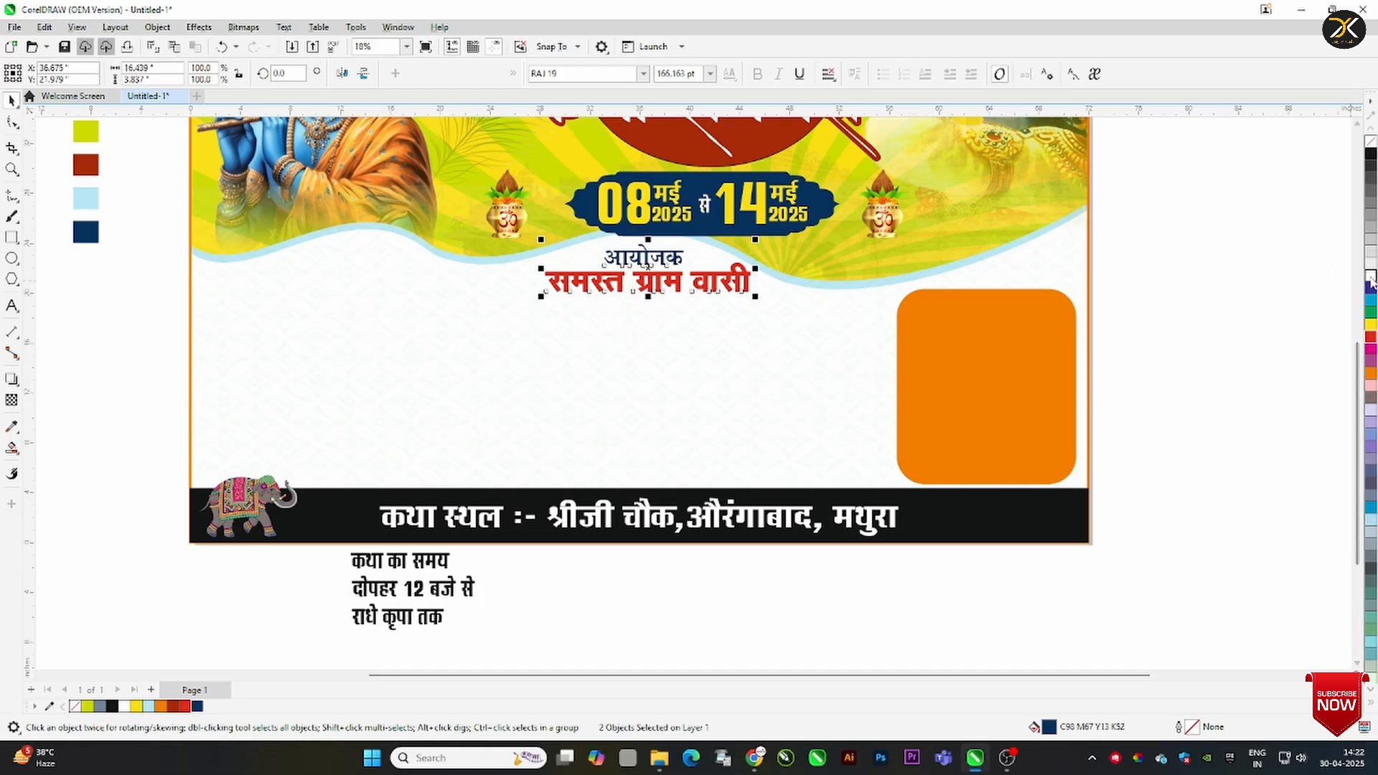
{"action": "right_click", "coordinate": [1371, 279]}
{"action": "key", "text": "F12"}
{"action": "type", "text": "10"}
{"action": "key", "text": "Return"}
{"action": "key", "text": "F12"}
{"action": "left_click", "coordinate": [759, 408]}
{"action": "left_click", "coordinate": [739, 394]}
{"action": "left_click", "coordinate": [579, 366]}
{"action": "left_click", "coordinate": [806, 520]}
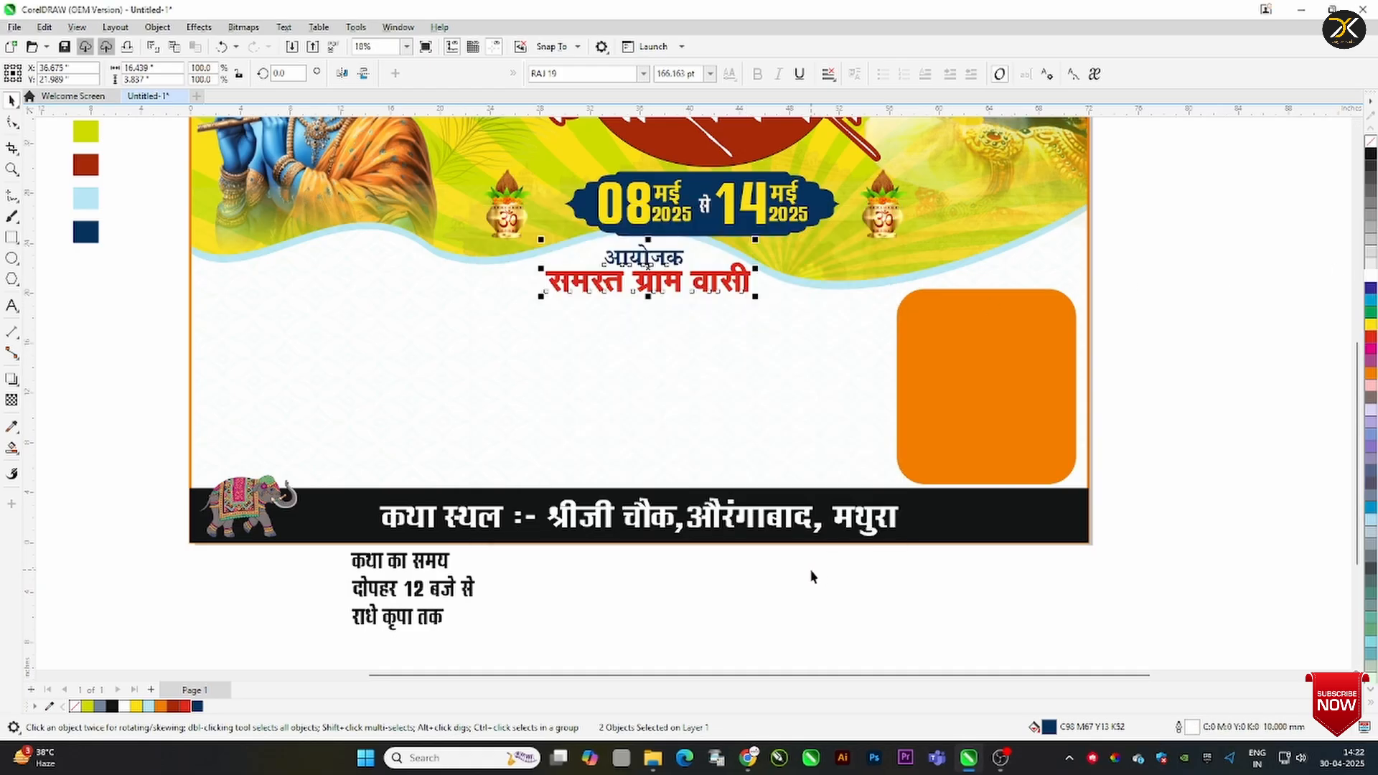
{"action": "left_click", "coordinate": [787, 592]}
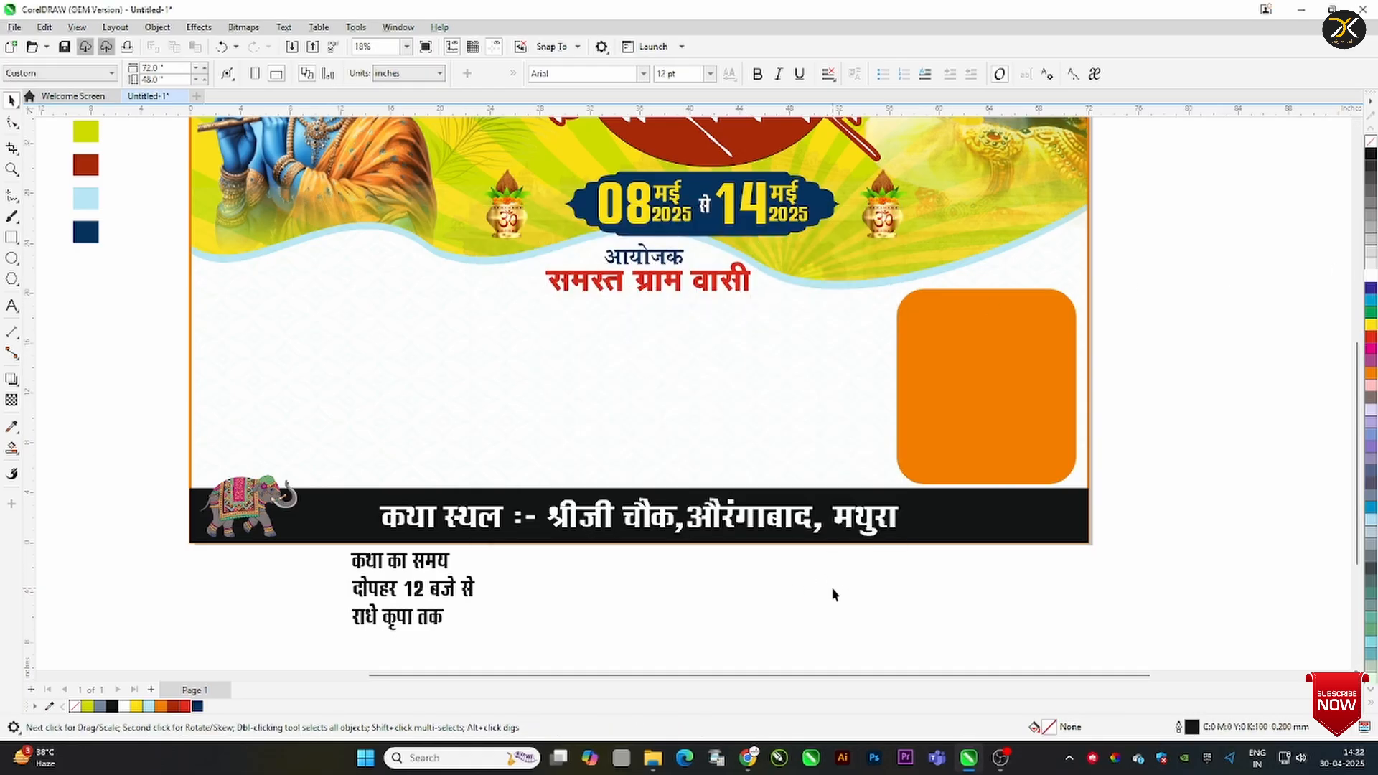
Drag the pink blossom image from beside the page onto the banner and delete it
{"action": "left_click", "coordinate": [453, 595]}
{"action": "left_click_drag", "start_coordinate": [866, 675], "coordinate": [735, 675]}
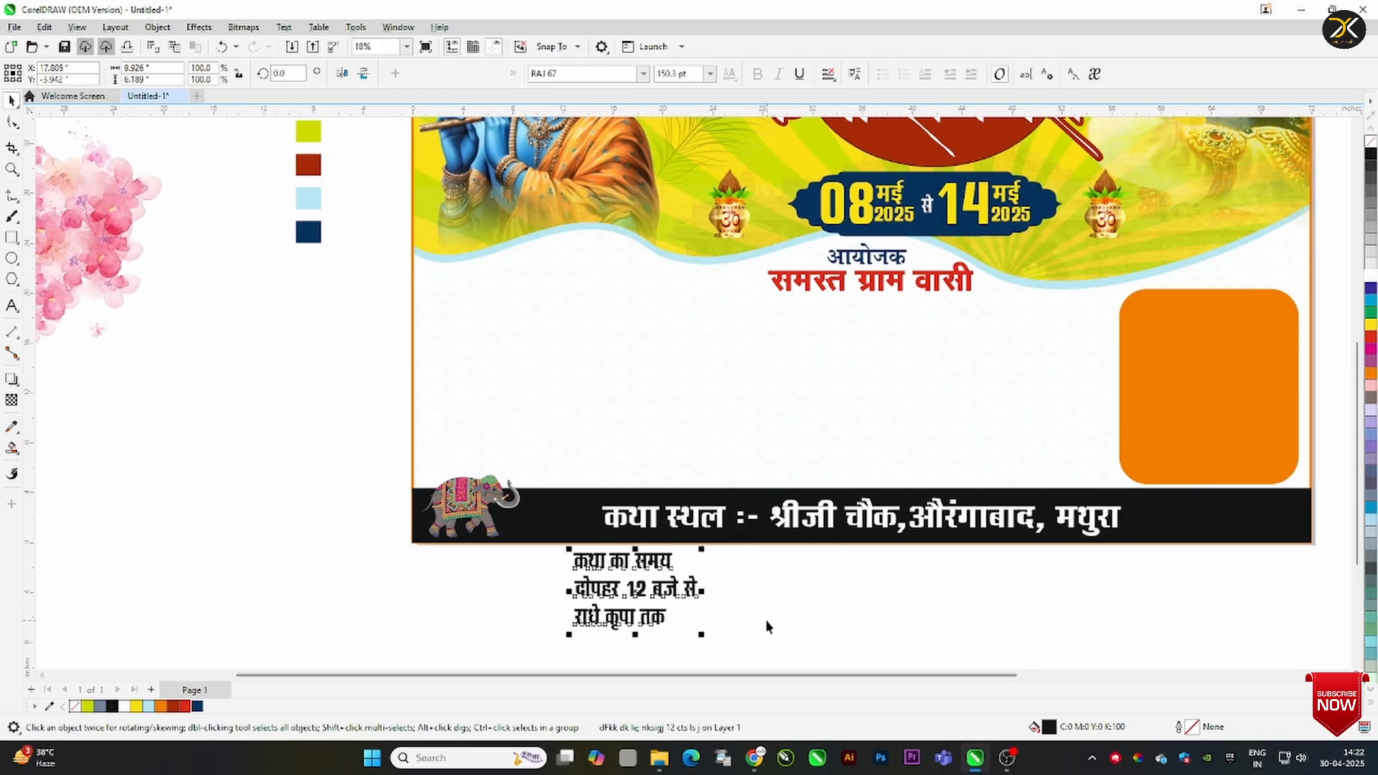
{"action": "scroll", "coordinate": [765, 622], "scroll_direction": "down", "scroll_amount": 1}
{"action": "left_click_drag", "start_coordinate": [274, 360], "coordinate": [714, 447]}
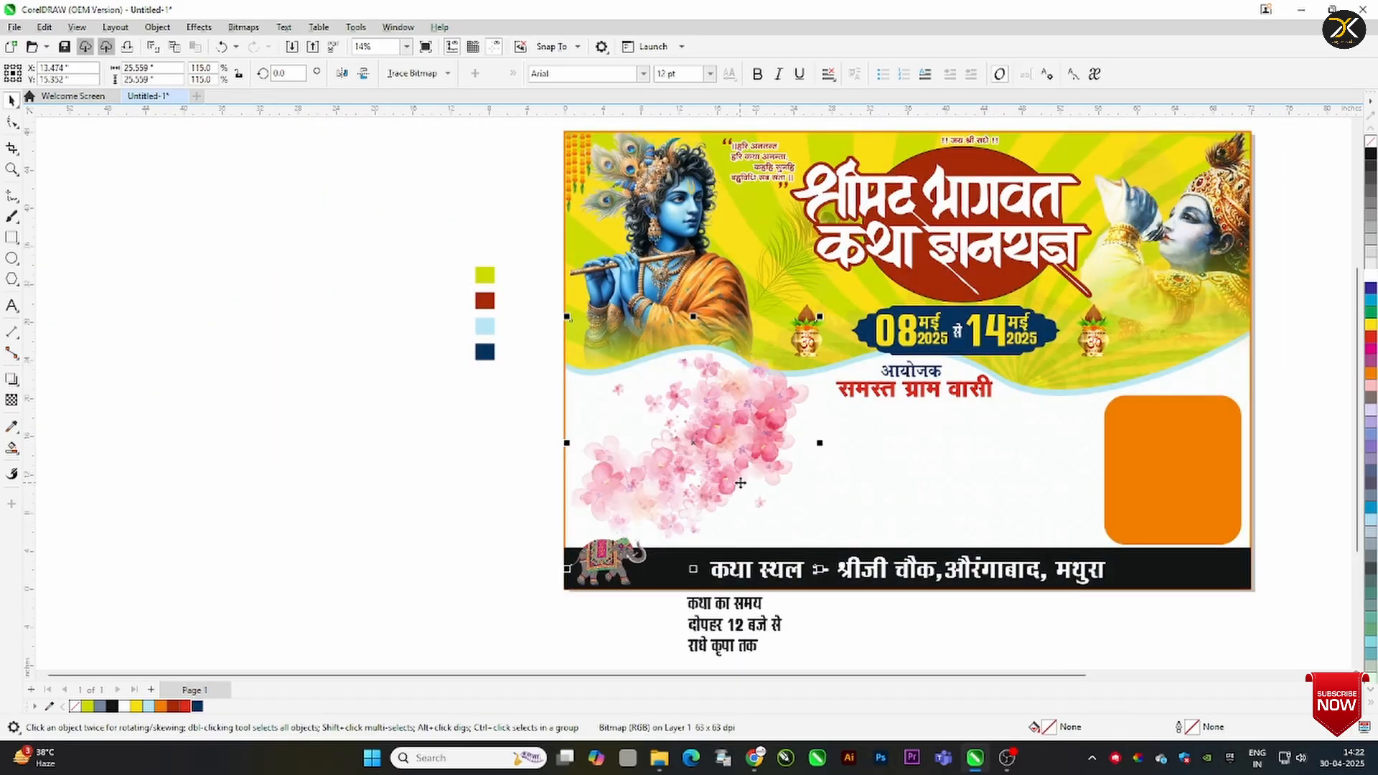
{"action": "key", "text": "Delete"}
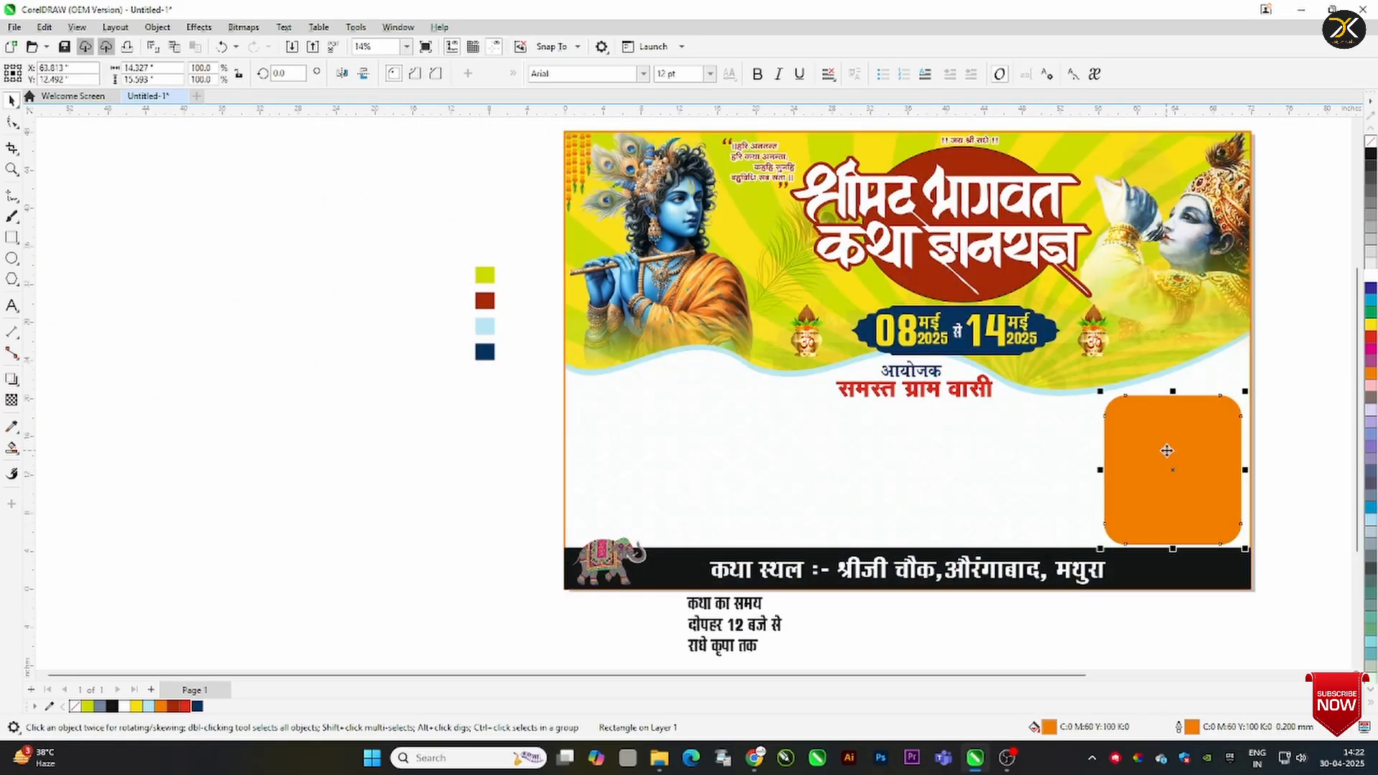
Duplicate the orange rounded rectangle as two smaller ones side by side in the banner's lower left, together about 23 by 12 inches
{"action": "left_click_drag", "start_coordinate": [1168, 455], "coordinate": [877, 454]}
{"action": "left_click_drag", "start_coordinate": [651, 437], "coordinate": [633, 439]}
{"action": "right_click", "coordinate": [634, 439]}
{"action": "left_click_drag", "start_coordinate": [718, 374], "coordinate": [725, 409]}
{"action": "left_click_drag", "start_coordinate": [608, 446], "coordinate": [727, 453]}
{"action": "left_click", "coordinate": [659, 458], "text": "shift"}
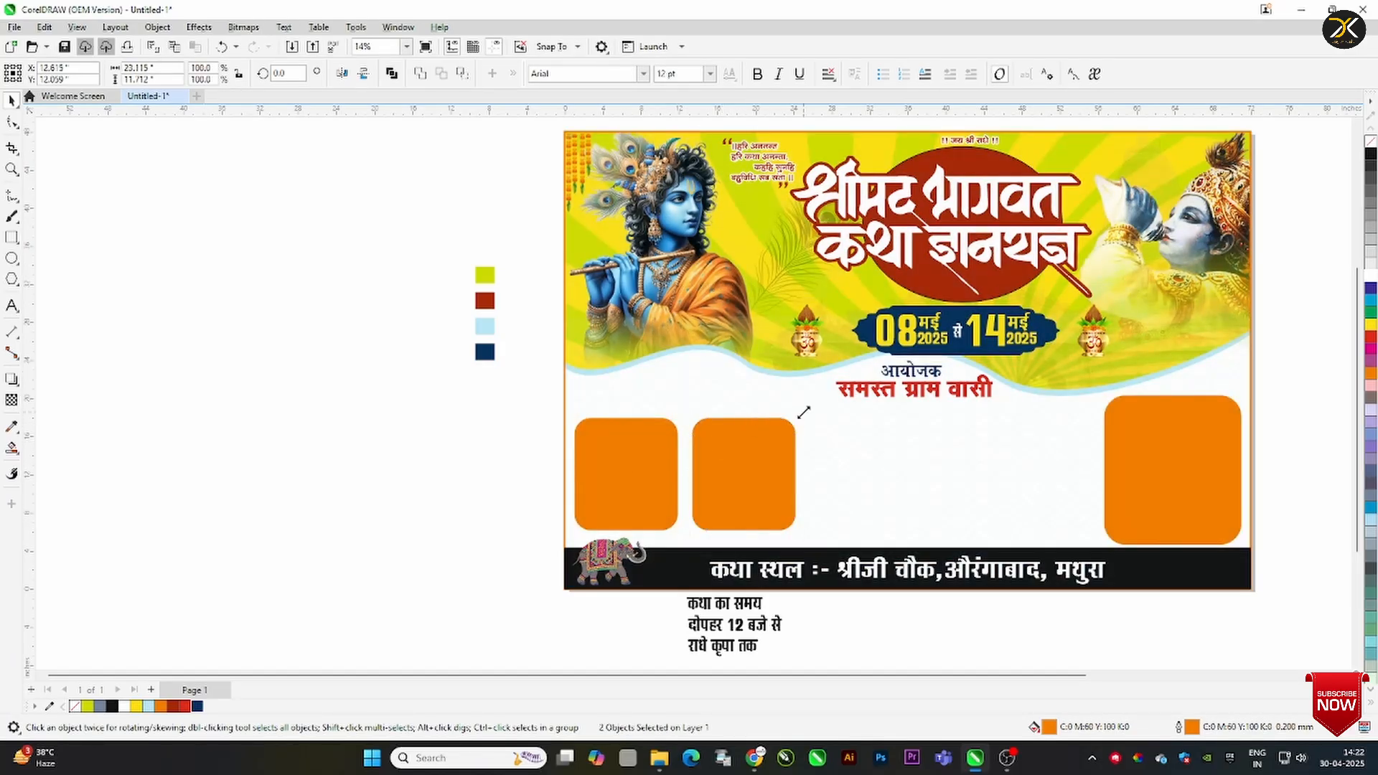
{"action": "left_click_drag", "start_coordinate": [804, 413], "coordinate": [805, 411]}
Move the कथा का समय timing text into the blank area below the organizer lines and enlarge it to about 207 pt
{"action": "left_click_drag", "start_coordinate": [732, 625], "coordinate": [931, 456]}
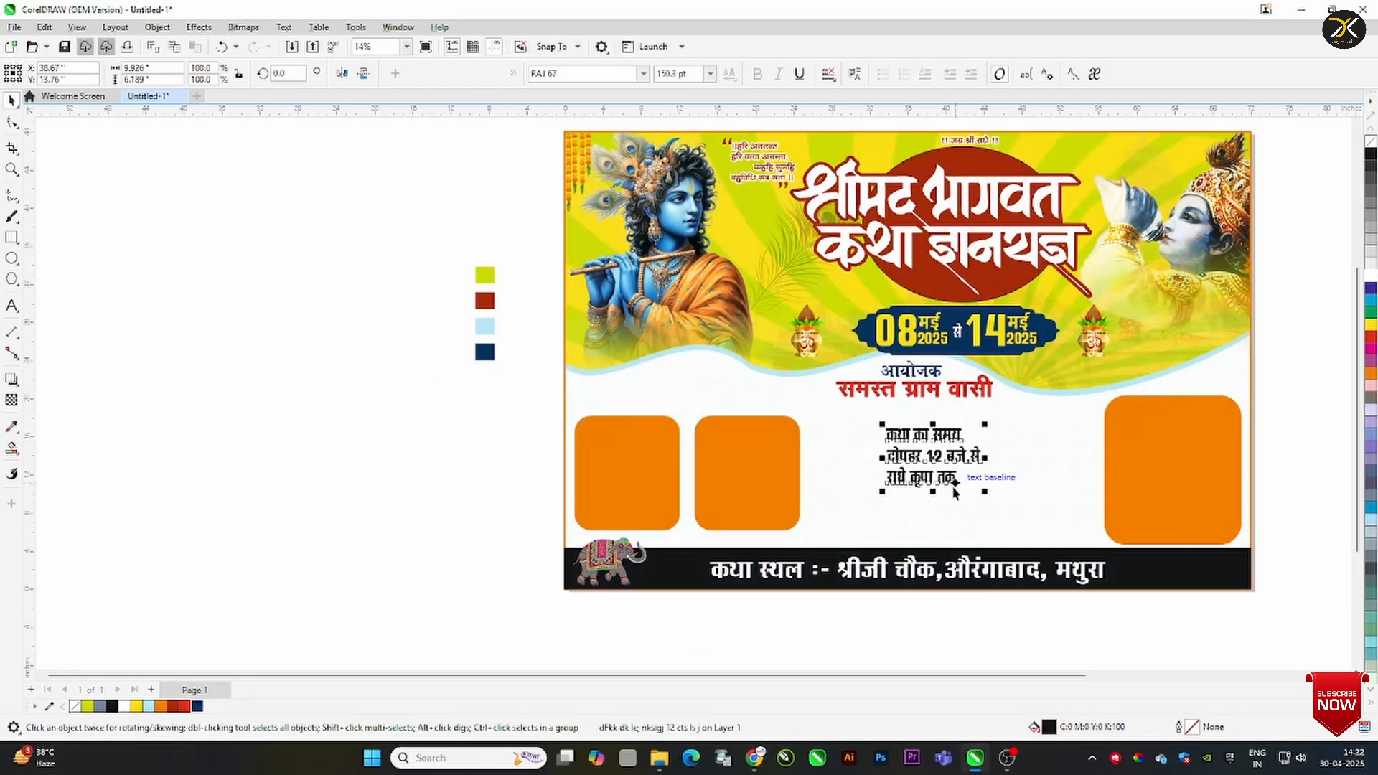
{"action": "left_click", "coordinate": [12, 169]}
{"action": "left_click_drag", "start_coordinate": [741, 385], "coordinate": [1212, 582]}
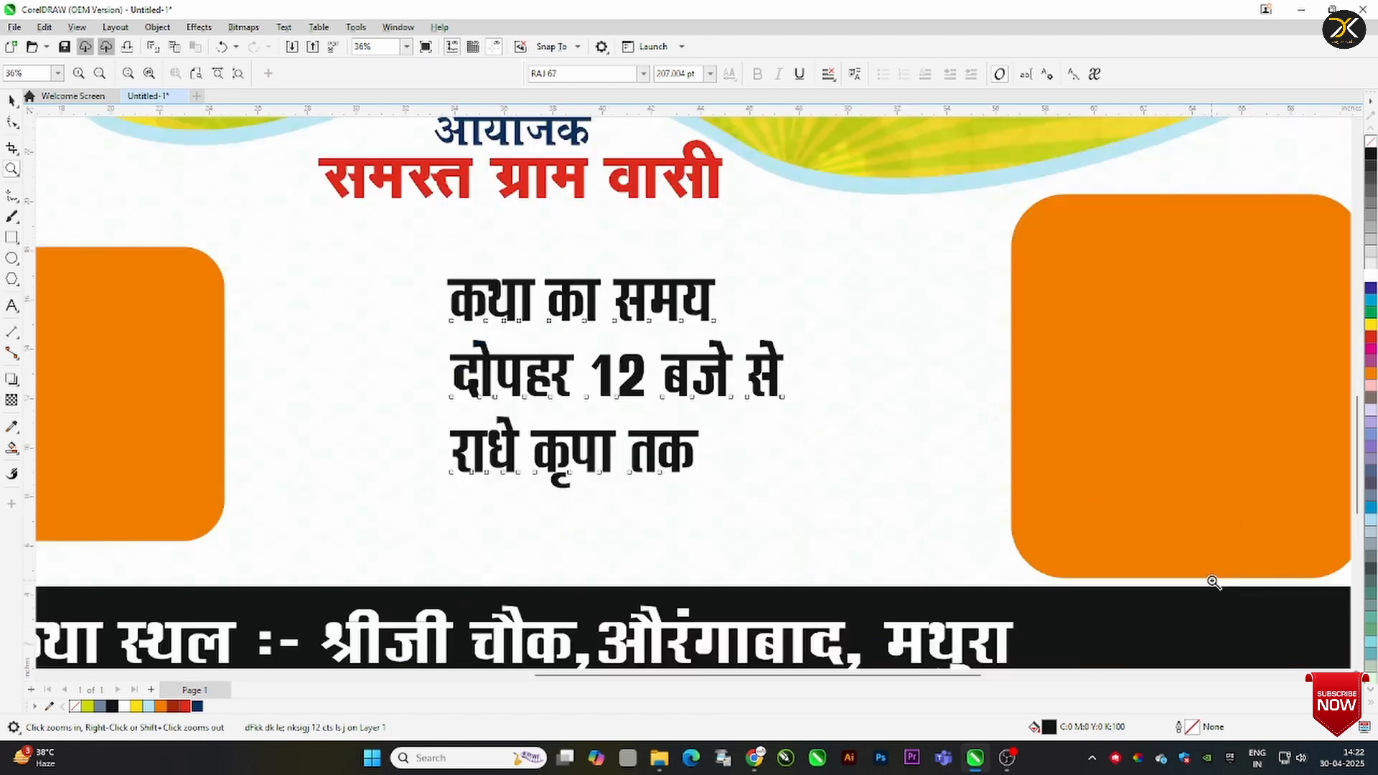
Draw a yellow rectangle about 26.4 by 6.9 inches over the timing text and round its corners
{"action": "left_click", "coordinate": [12, 238]}
{"action": "left_click_drag", "start_coordinate": [268, 309], "coordinate": [919, 480]}
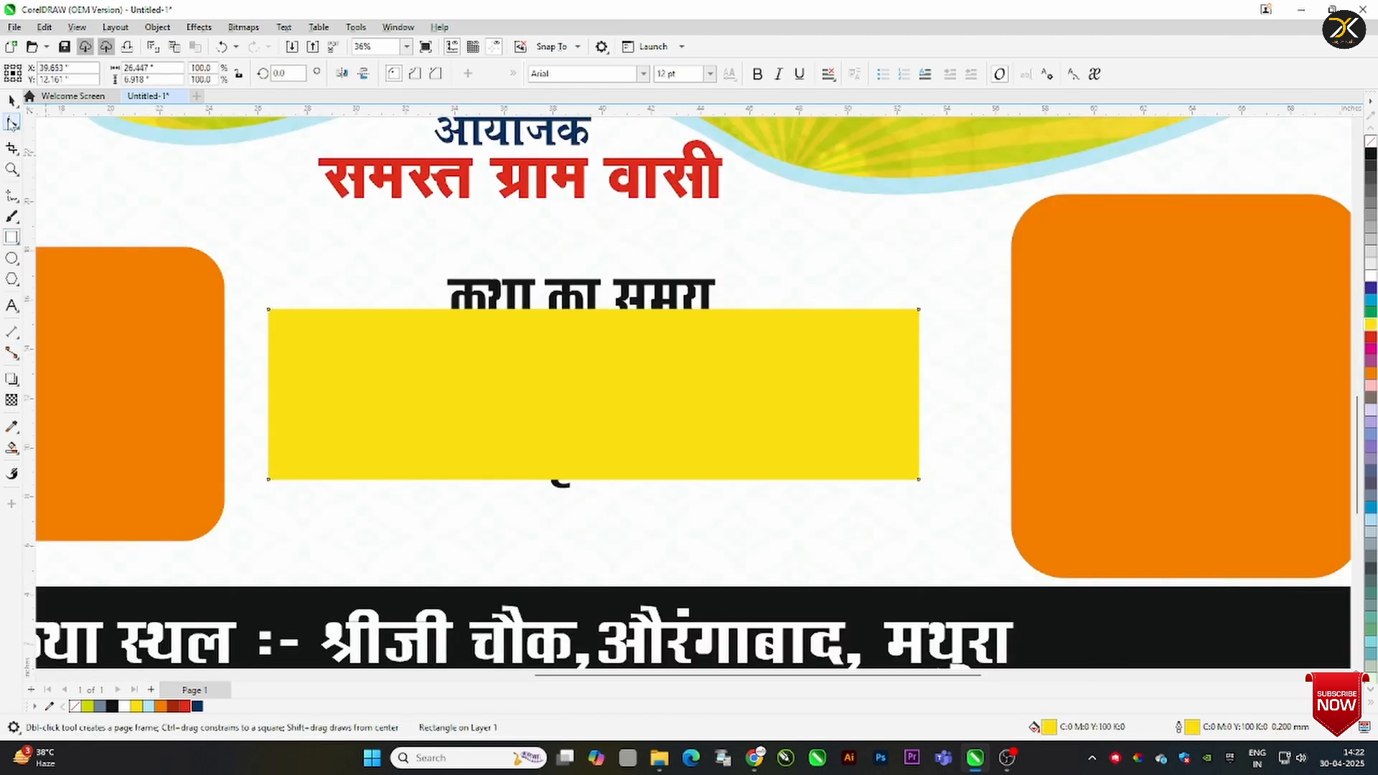
{"action": "left_click", "coordinate": [12, 123]}
{"action": "left_click_drag", "start_coordinate": [269, 310], "coordinate": [327, 311]}
{"action": "key", "text": "space"}
Fill the rounded panel with a vertical white-to-yellow fountain fill and bring the timing text in front of it
{"action": "key", "text": "F11"}
{"action": "left_click_drag", "start_coordinate": [643, 286], "coordinate": [575, 291]}
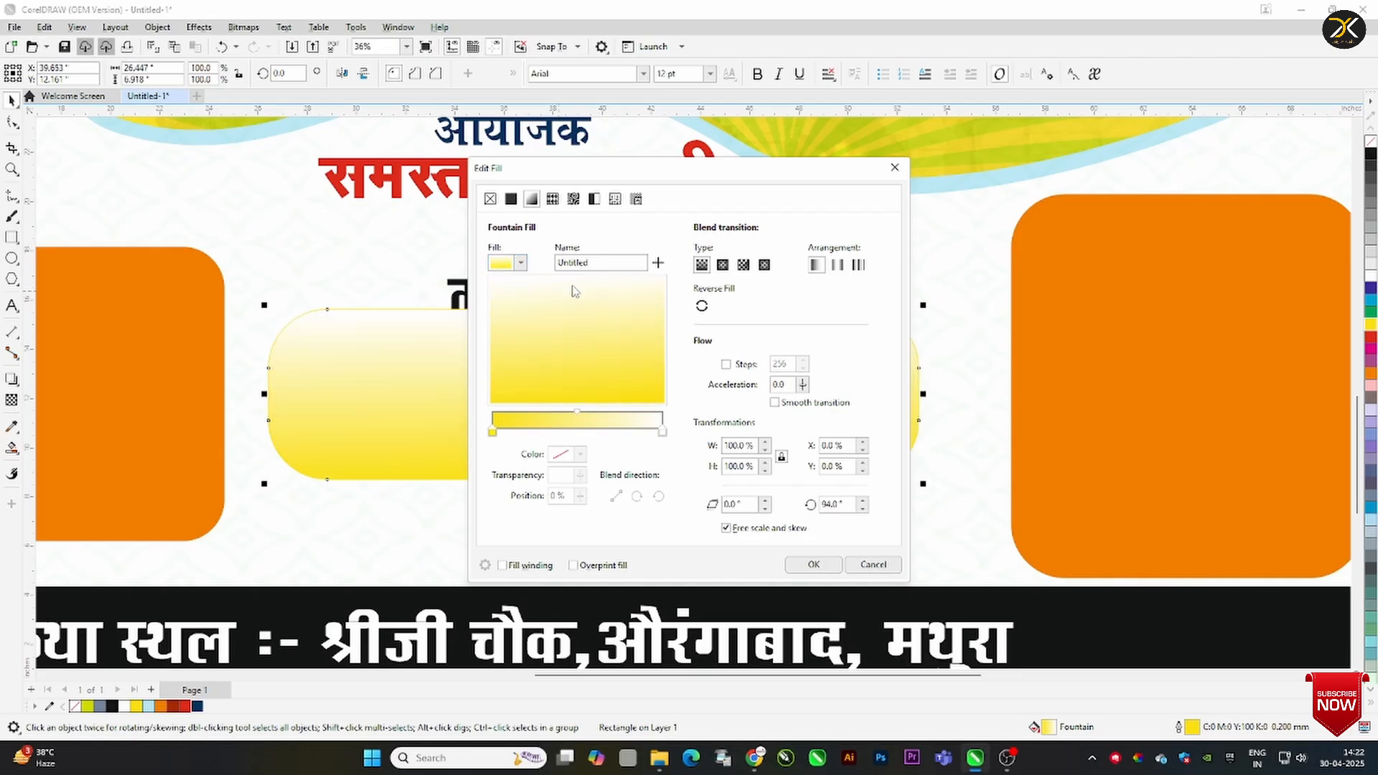
{"action": "left_click", "coordinate": [814, 564]}
{"action": "left_click", "coordinate": [650, 302]}
{"action": "key", "text": "shift+Page_Up"}
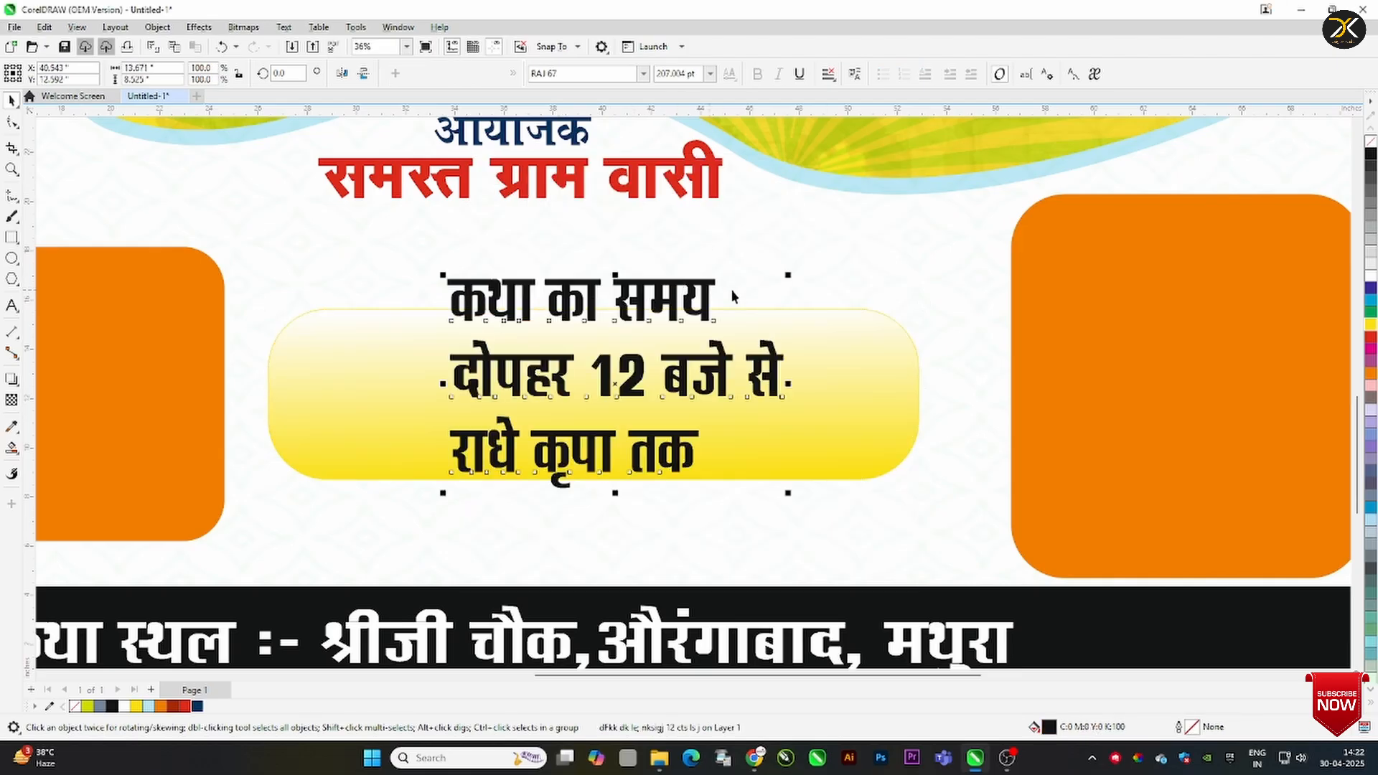
Shrink the timing text to about 137 pt inside the panel, widen it slightly and center-align its lines
{"action": "left_click_drag", "start_coordinate": [772, 296], "coordinate": [739, 309]}
{"action": "left_click_drag", "start_coordinate": [668, 346], "coordinate": [615, 363]}
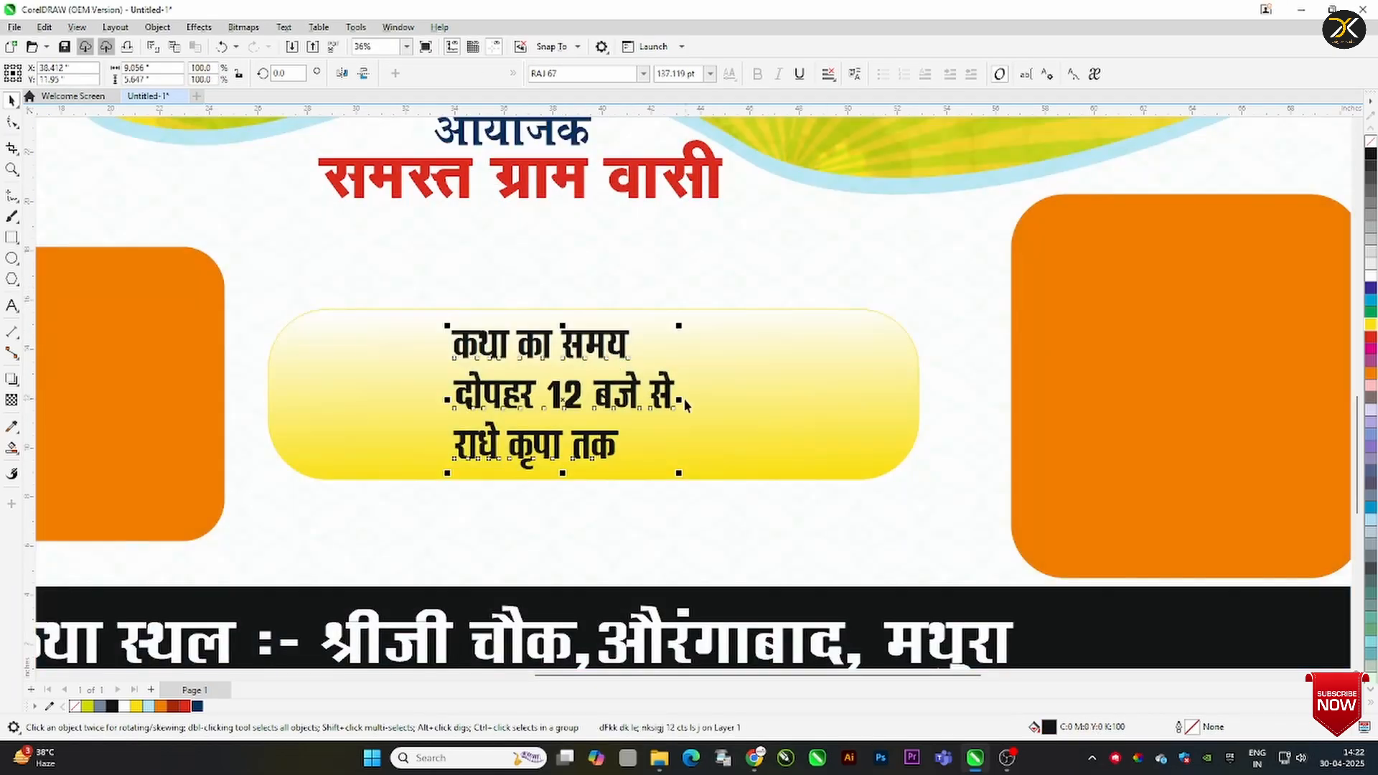
{"action": "left_click_drag", "start_coordinate": [683, 399], "coordinate": [696, 399]}
{"action": "left_click", "coordinate": [829, 74]}
{"action": "left_click", "coordinate": [852, 131]}
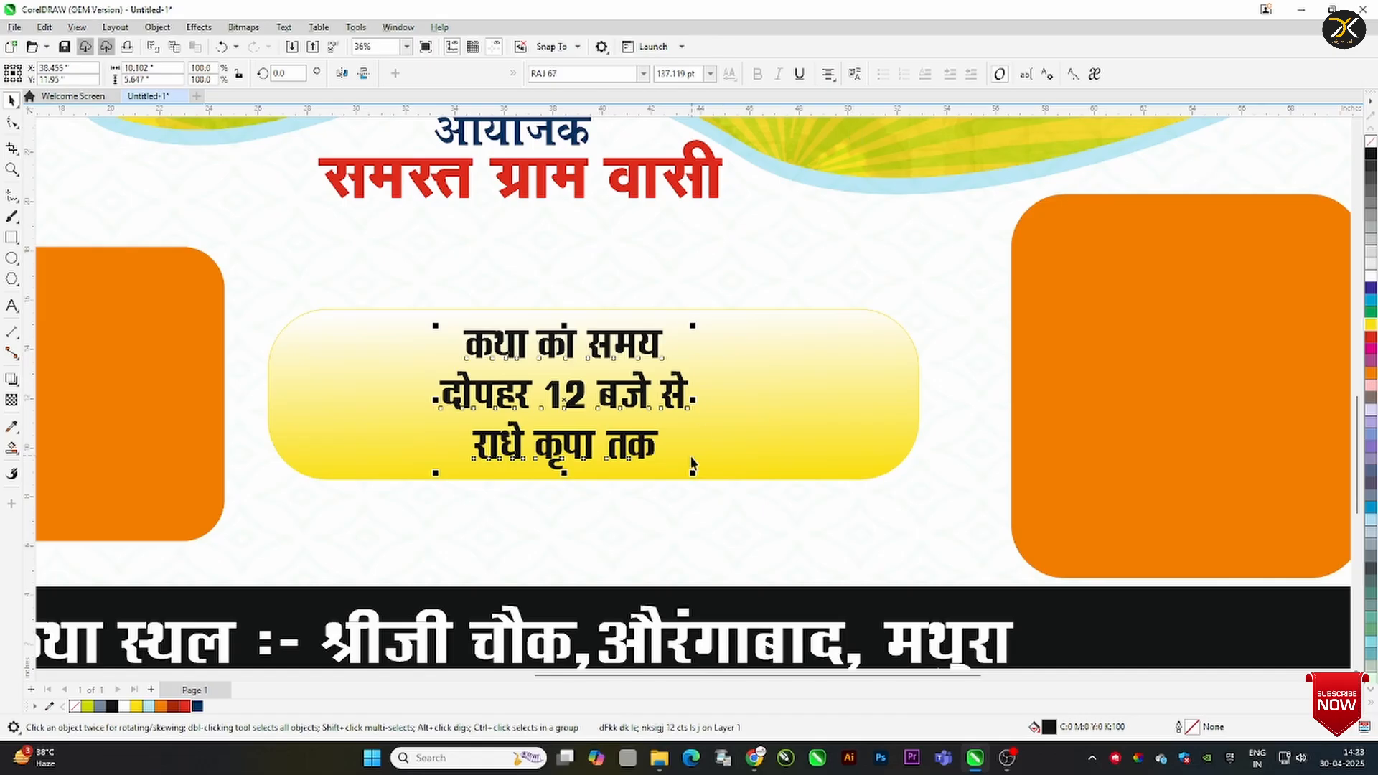
Stretch the timing text to about 12.3 by 6.2 inches and resize the yellow panel to about 25.4 by 7 inches around it
{"action": "left_click_drag", "start_coordinate": [693, 473], "coordinate": [710, 481]}
{"action": "left_click_drag", "start_coordinate": [712, 405], "coordinate": [739, 404]}
{"action": "left_click_drag", "start_coordinate": [740, 325], "coordinate": [752, 316]}
{"action": "left_click", "coordinate": [736, 344]}
{"action": "left_click_drag", "start_coordinate": [595, 481], "coordinate": [649, 467]}
{"action": "left_click", "coordinate": [760, 387], "text": "shift"}
{"action": "left_click_drag", "start_coordinate": [761, 388], "coordinate": [761, 374]}
{"action": "left_click_drag", "start_coordinate": [925, 290], "coordinate": [912, 295]}
Set the timing text's white outline to 5 mm behind the fill
{"action": "left_click", "coordinate": [718, 400]}
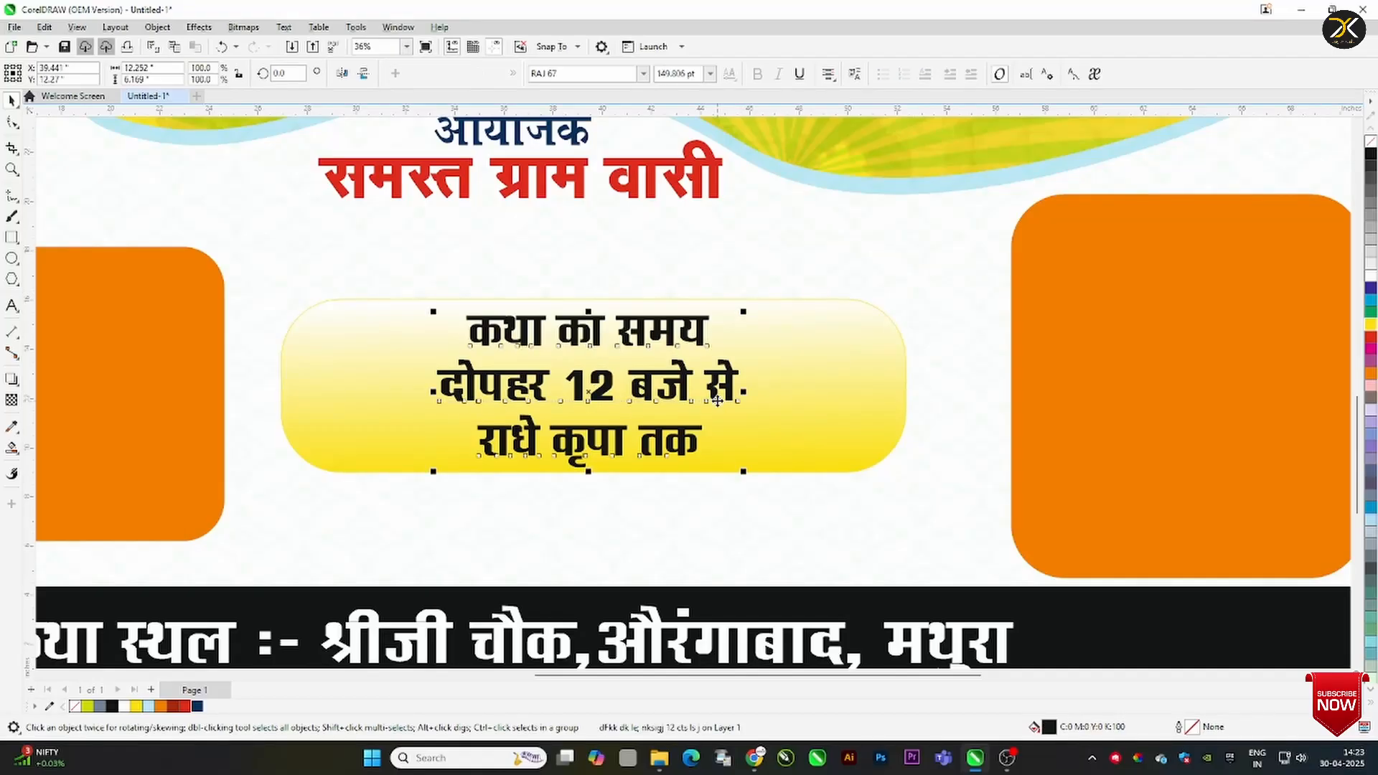
{"action": "key", "text": "F12"}
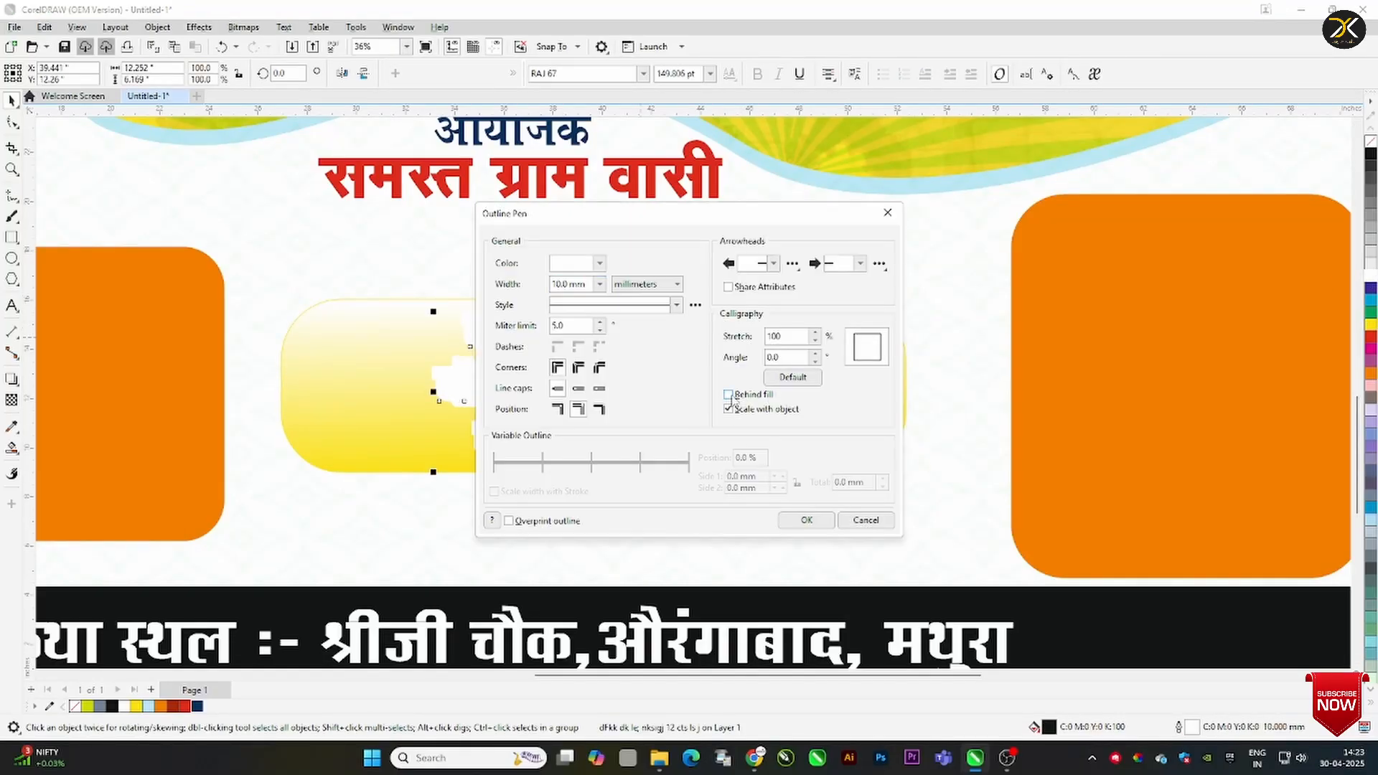
{"action": "type", "text": "5"}
{"action": "key", "text": "Return"}
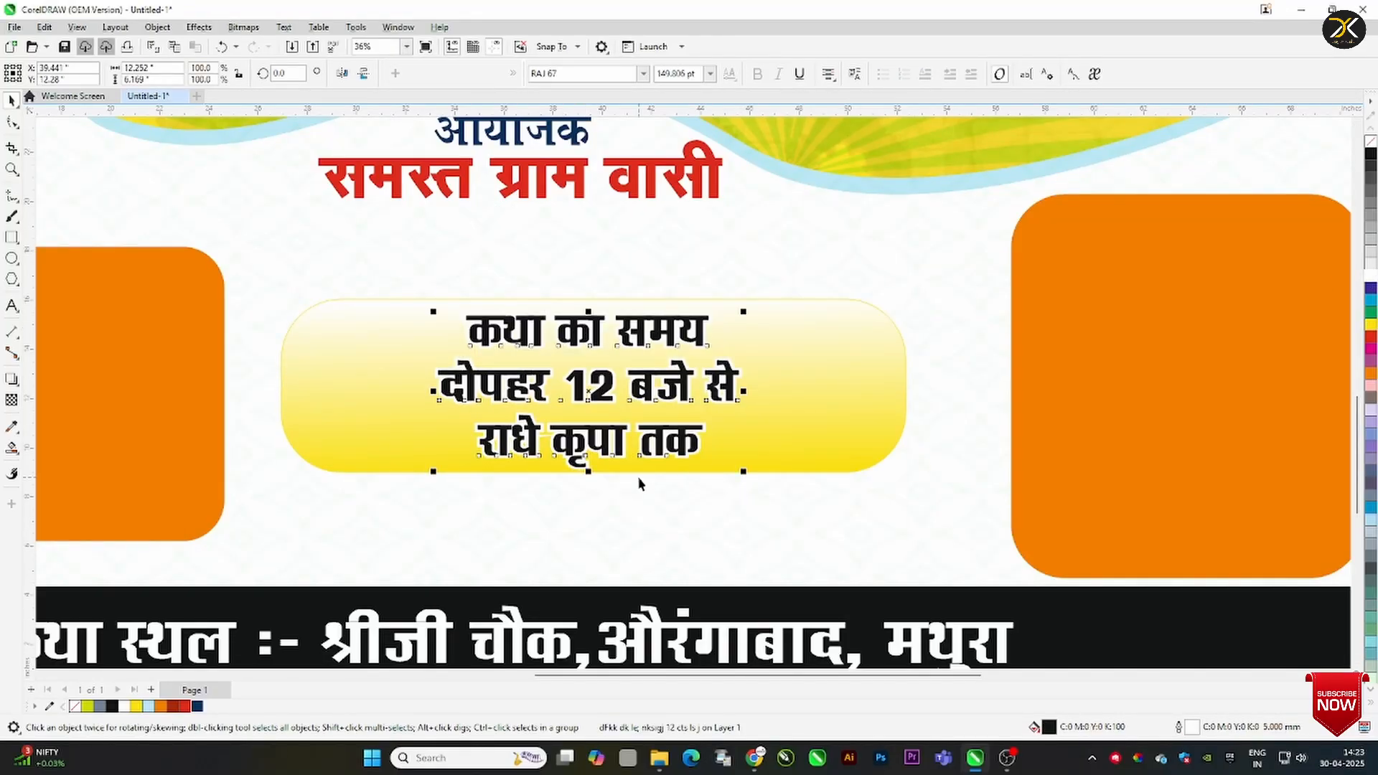
{"action": "key", "text": "shift+F4"}
{"action": "left_click", "coordinate": [762, 407]}
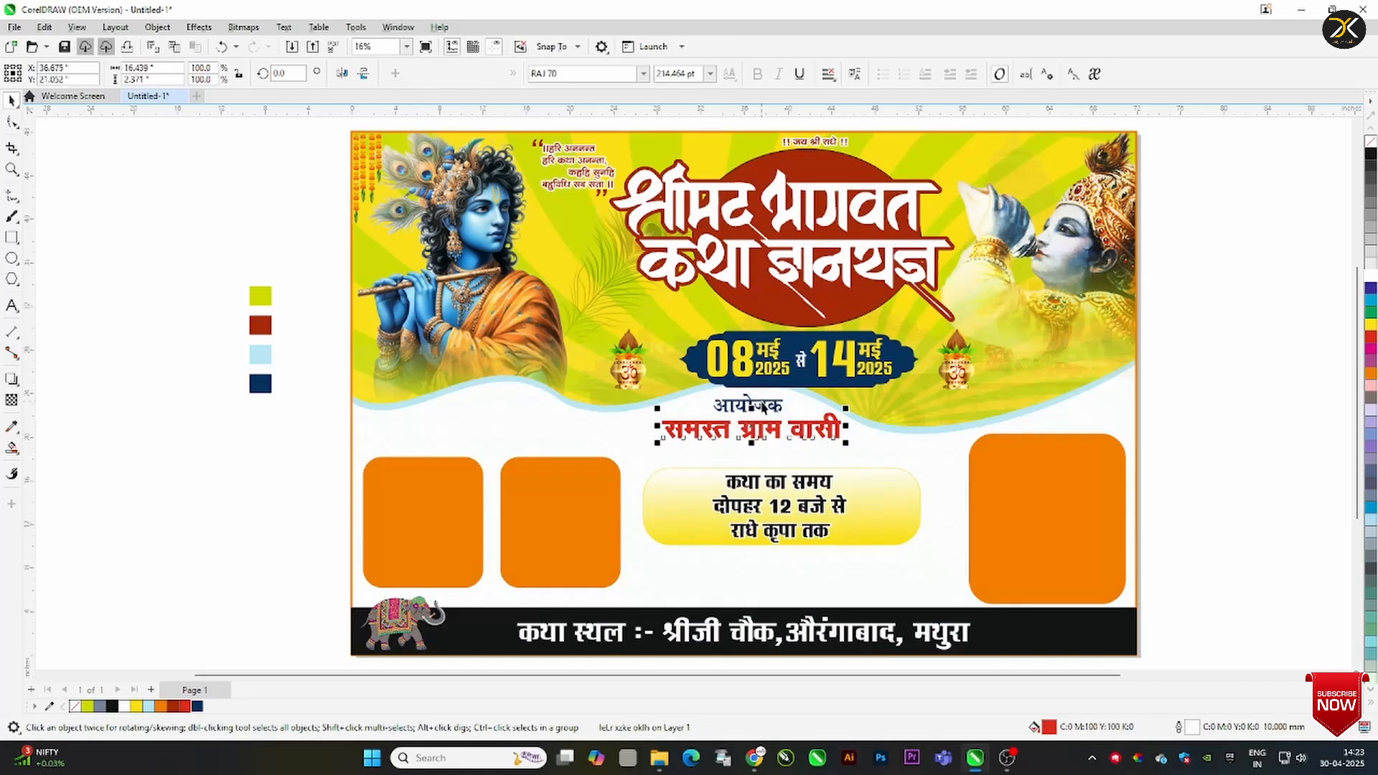
{"action": "left_click", "coordinate": [1165, 455]}
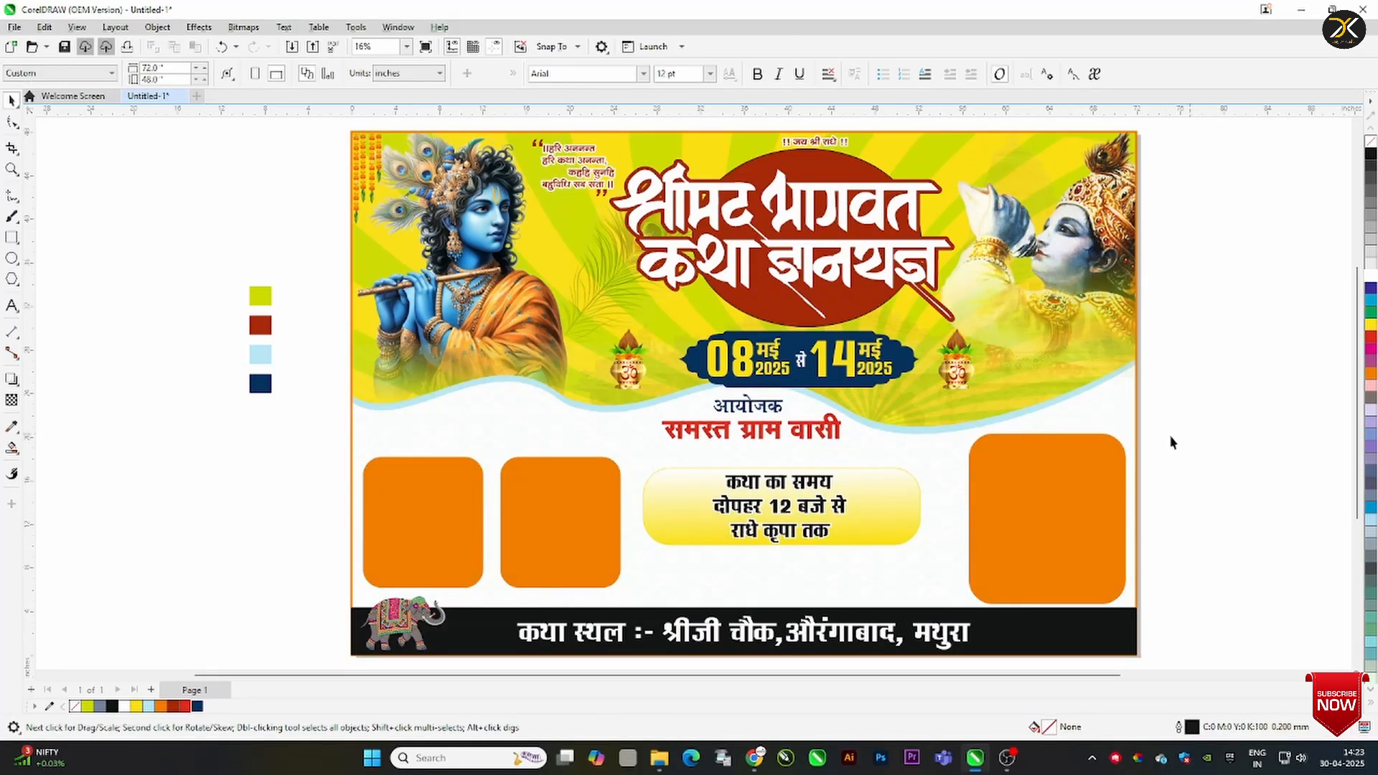
Duplicate the timing text below the yellow panel as a dark blue सम्पर्क सूत्रः- line with the contact phone number
{"action": "left_click", "coordinate": [818, 488]}
{"action": "left_click_drag", "start_coordinate": [818, 488], "coordinate": [759, 570]}
{"action": "right_click", "coordinate": [759, 570]}
{"action": "double_click", "coordinate": [759, 570]}
{"action": "key", "text": "ctrl+a"}
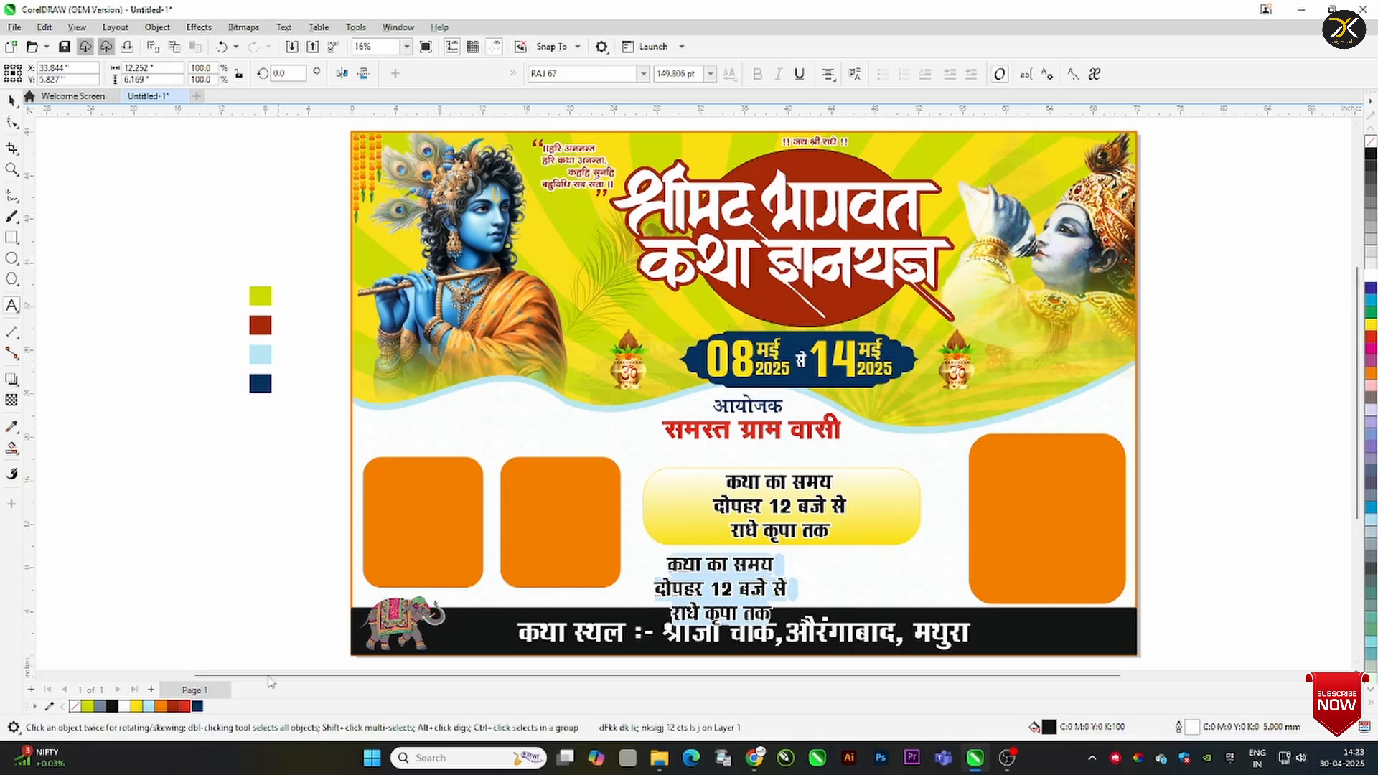
{"action": "type", "text": "le"}
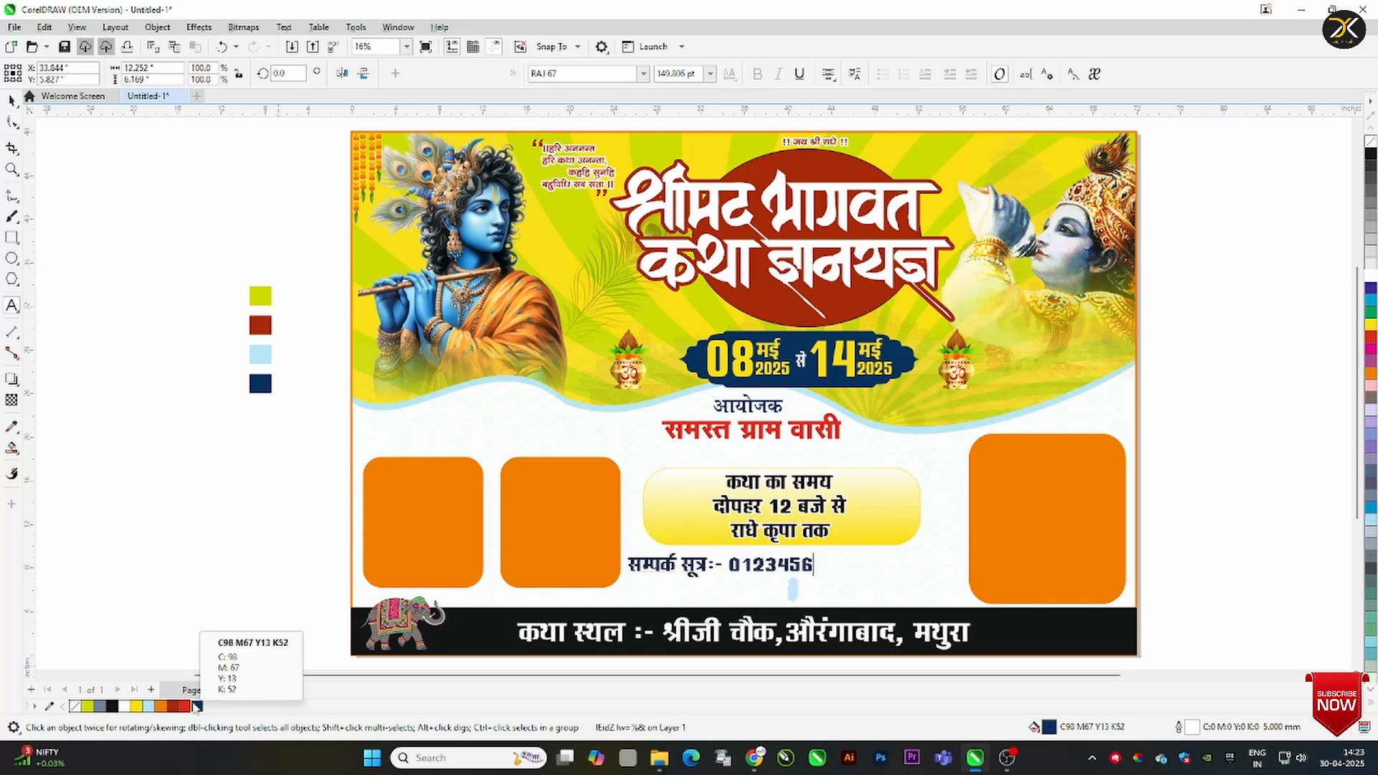
{"action": "type", "text": "9"}
{"action": "key", "text": "BackSpace"}
{"action": "left_click", "coordinate": [12, 102]}
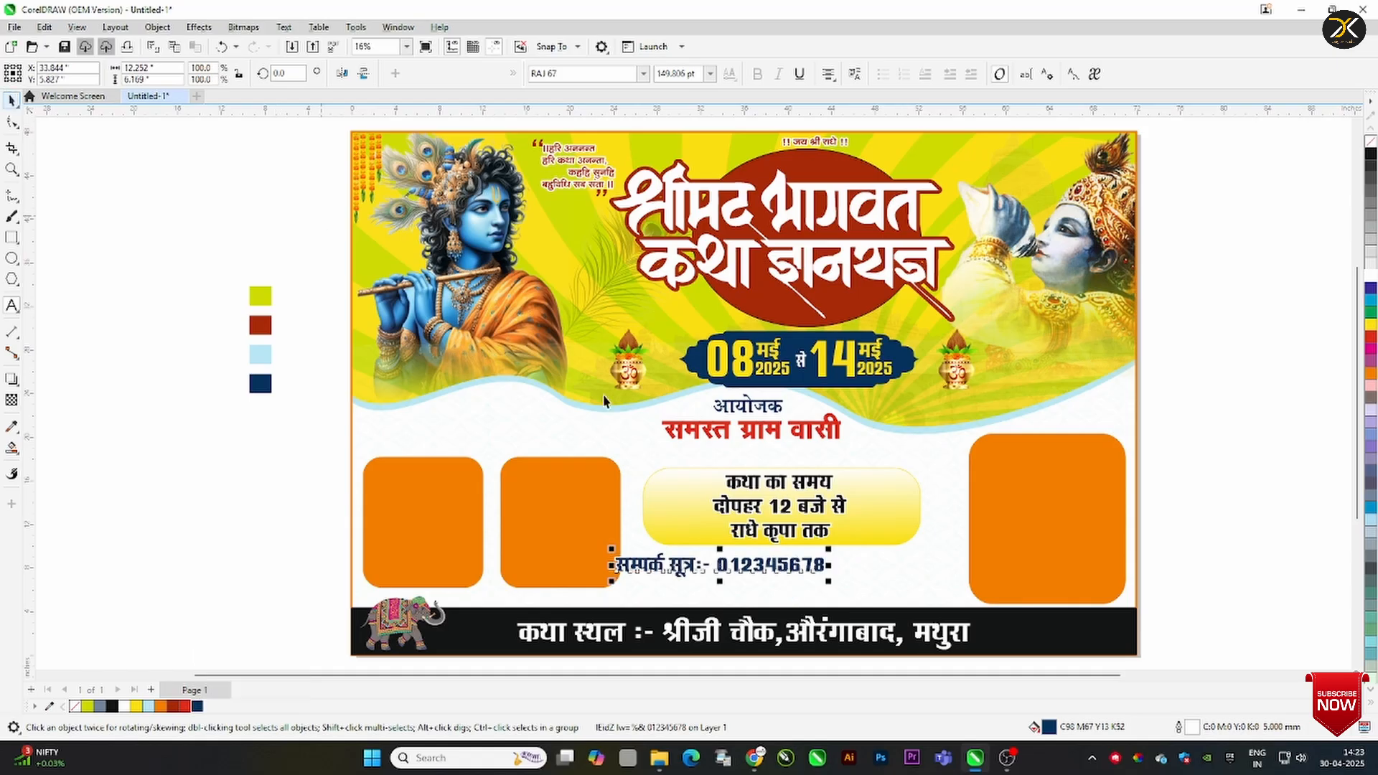
{"action": "left_click_drag", "start_coordinate": [794, 572], "coordinate": [852, 599]}
Move the four colour swatches further down beside the banner
{"action": "left_click_drag", "start_coordinate": [196, 243], "coordinate": [326, 457]}
{"action": "left_click_drag", "start_coordinate": [269, 385], "coordinate": [305, 578]}
{"action": "left_click", "coordinate": [275, 378]}
Duplicate the contact line onto the large orange rectangle and replace its text with कथा व्यास
{"action": "left_click", "coordinate": [750, 593]}
{"action": "left_click_drag", "start_coordinate": [746, 589], "coordinate": [1147, 564]}
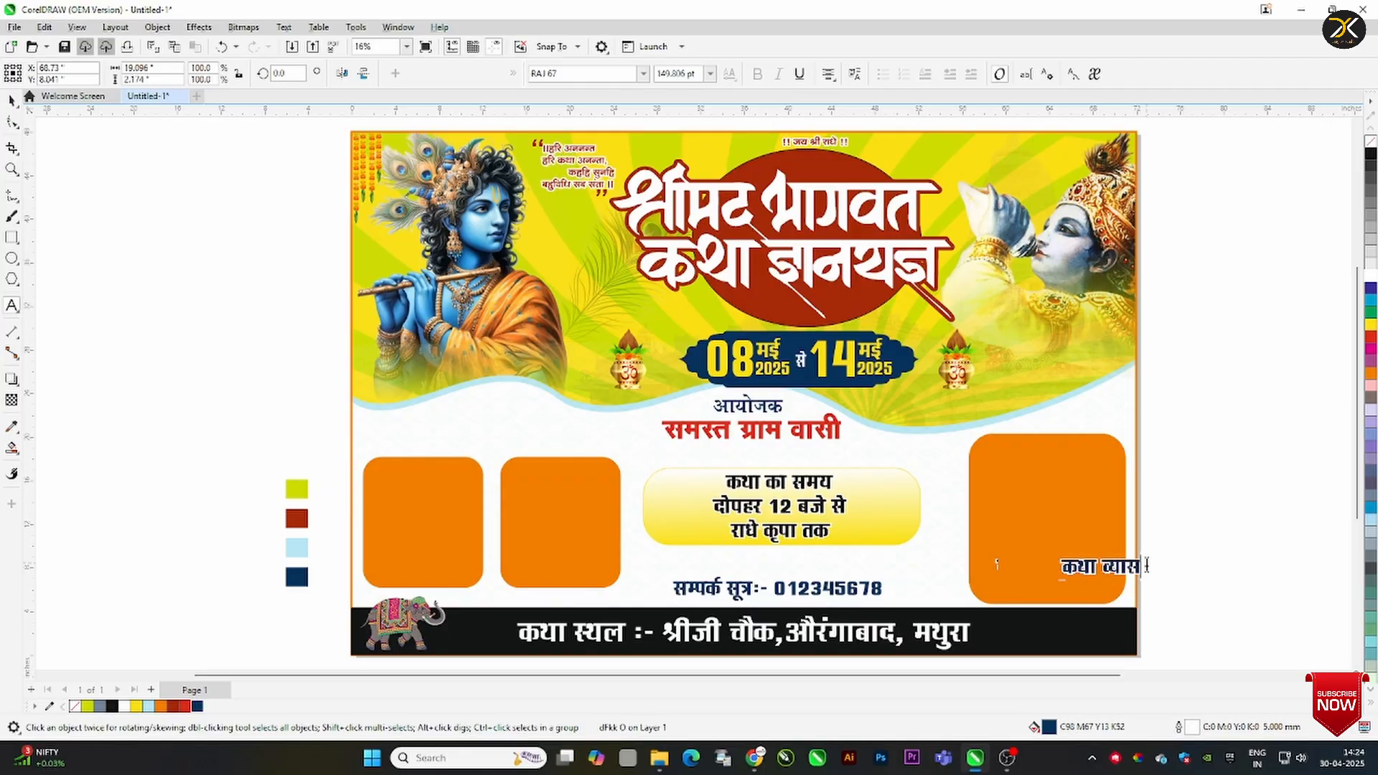
{"action": "left_click", "coordinate": [11, 168]}
{"action": "left_click_drag", "start_coordinate": [876, 472], "coordinate": [1174, 635]}
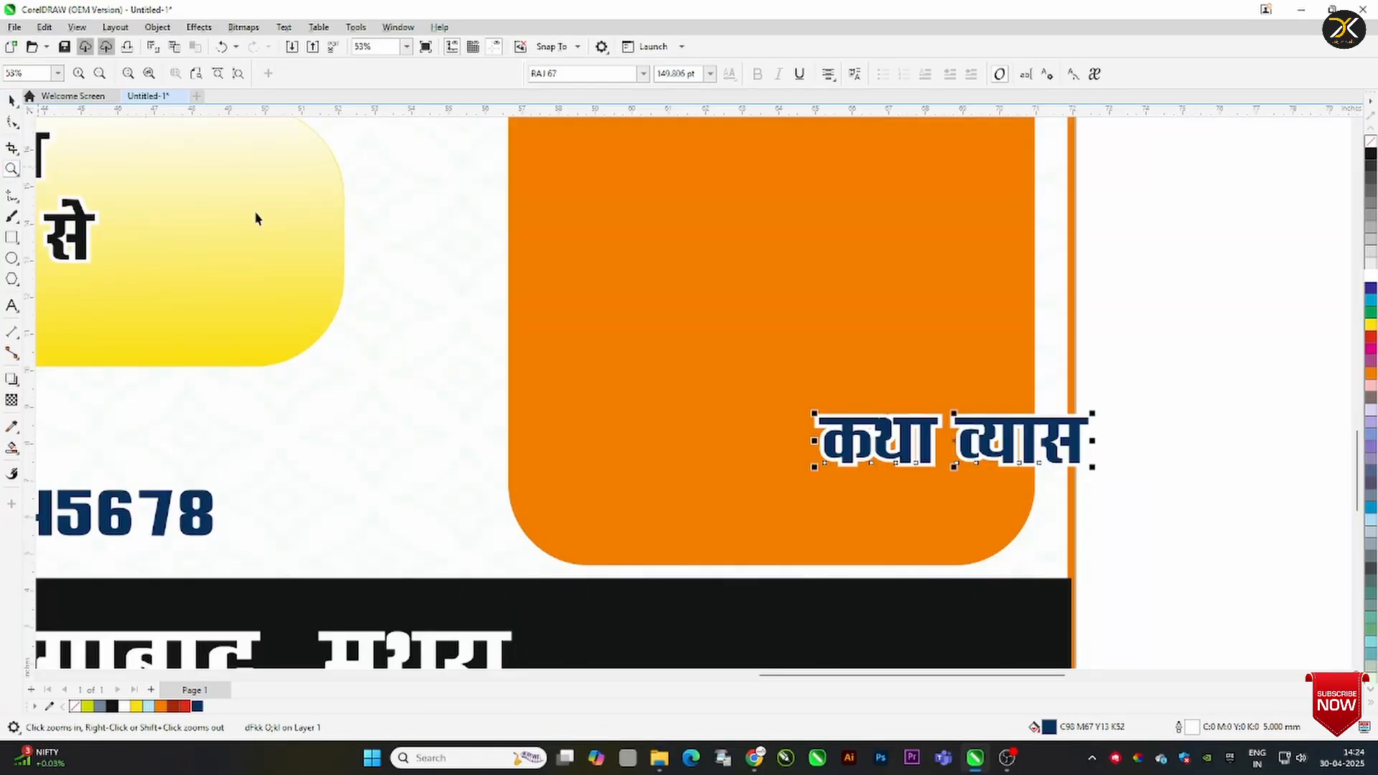
{"action": "left_click", "coordinate": [12, 101]}
Try out fonts on the कथा व्यास label and set it to RAJ 79
{"action": "left_click", "coordinate": [642, 73]}
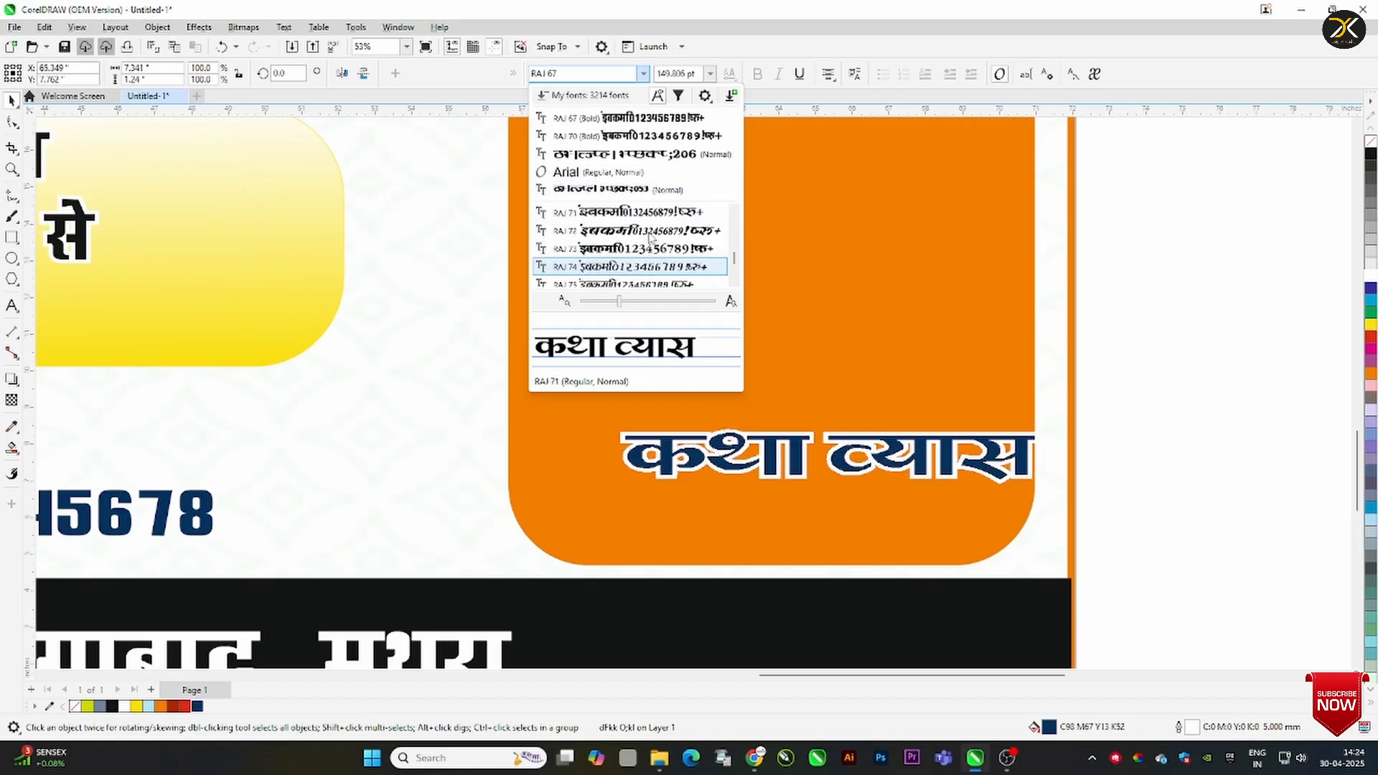
{"action": "key", "text": "Down"}
{"action": "key", "text": "Down"}
{"action": "key", "text": "Down"}
{"action": "key", "text": "Down"}
{"action": "key", "text": "Down"}
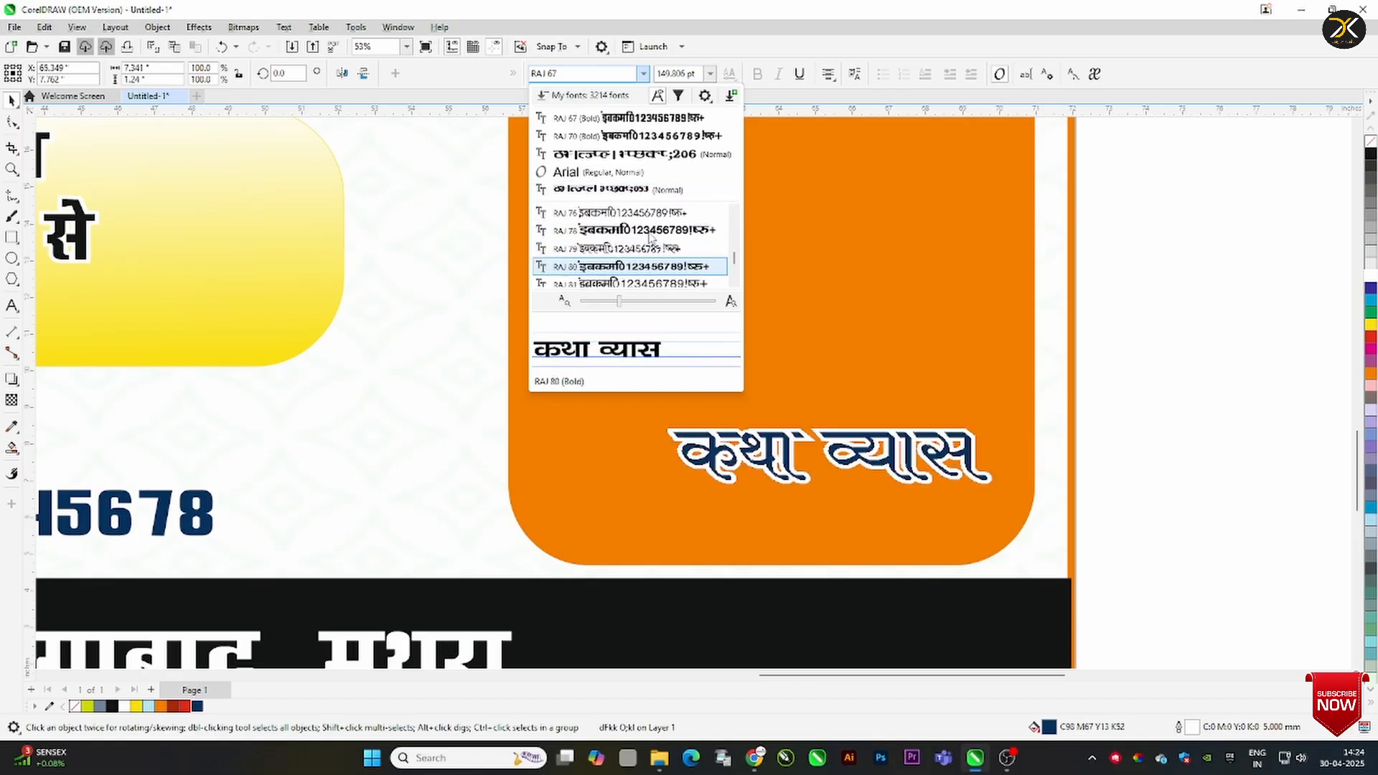
{"action": "left_click", "coordinate": [650, 244]}
Fill the कथा व्यास label with white and give it a red outline
{"action": "left_click", "coordinate": [1368, 277]}
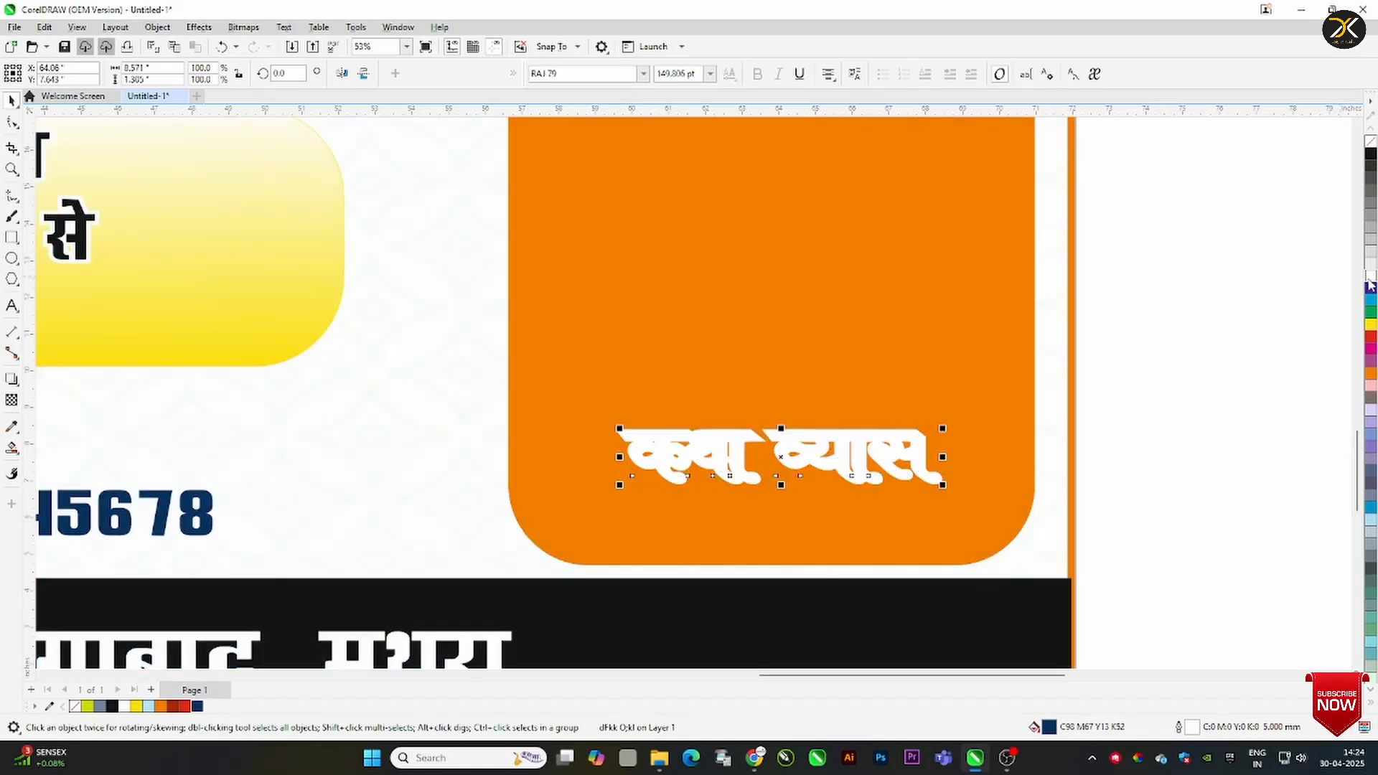
{"action": "right_click", "coordinate": [1370, 336]}
{"action": "key", "text": "Escape"}
Delete the four colour swatches beside the banner
{"action": "key", "text": "F4"}
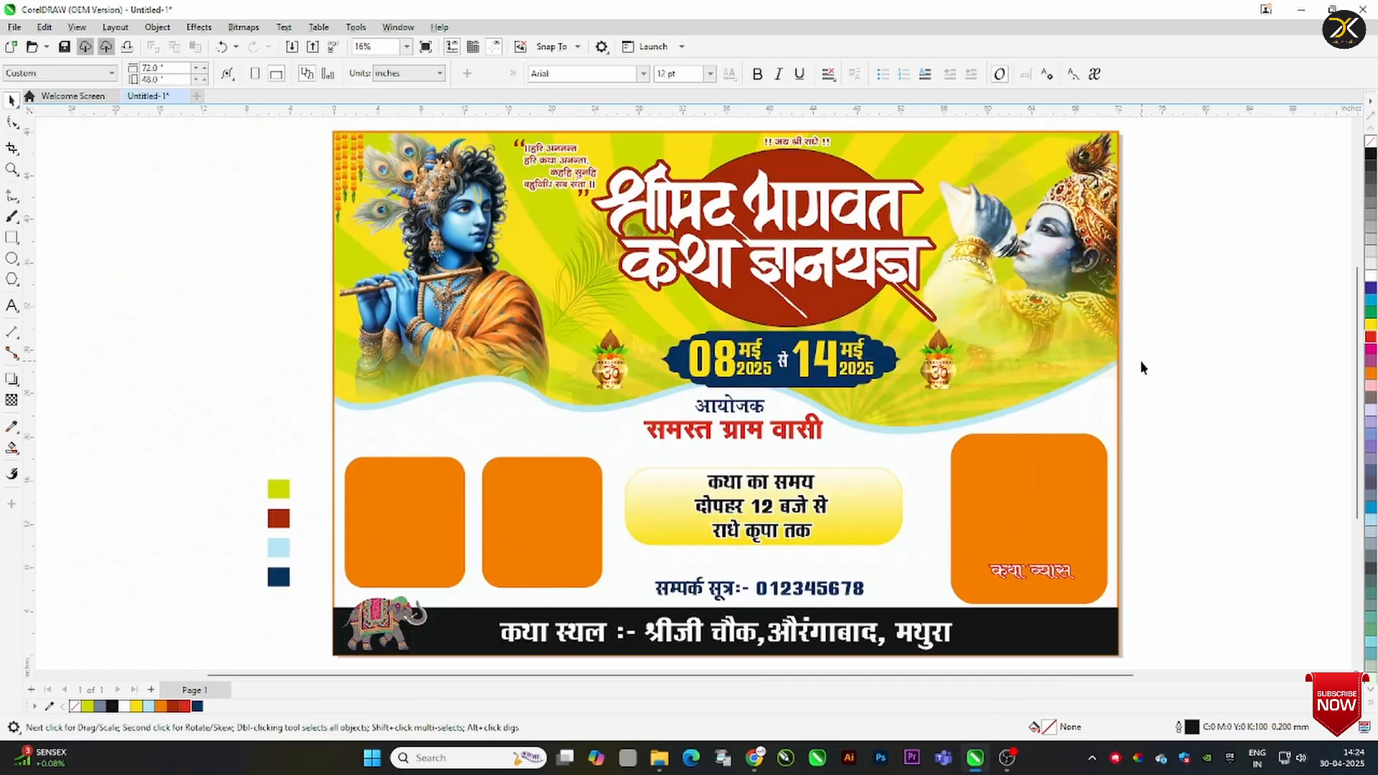
{"action": "left_click_drag", "start_coordinate": [314, 615], "coordinate": [314, 615]}
{"action": "key", "text": "Delete"}
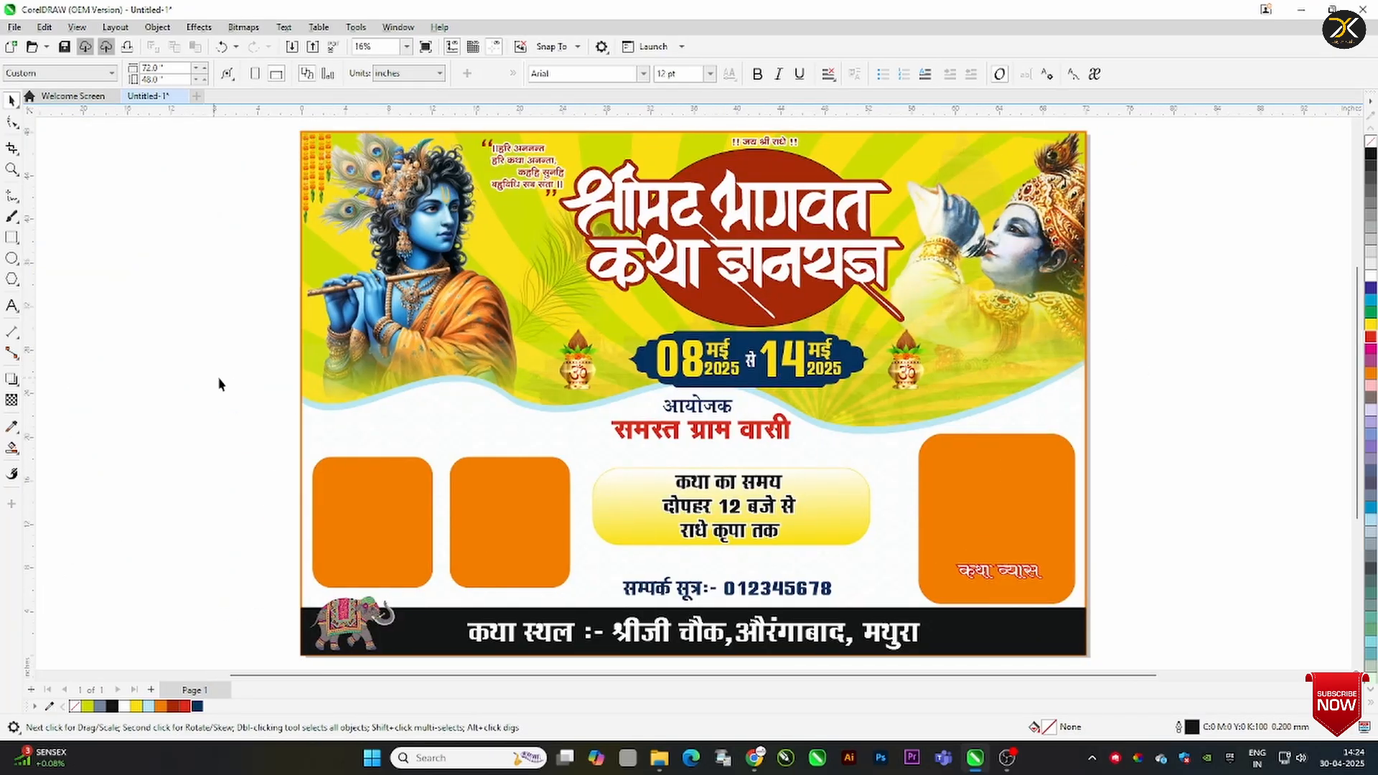
Resize the yellow timing panel to about 7.24 inches tall, and shift it with its text slightly right and down
{"action": "left_click", "coordinate": [800, 479]}
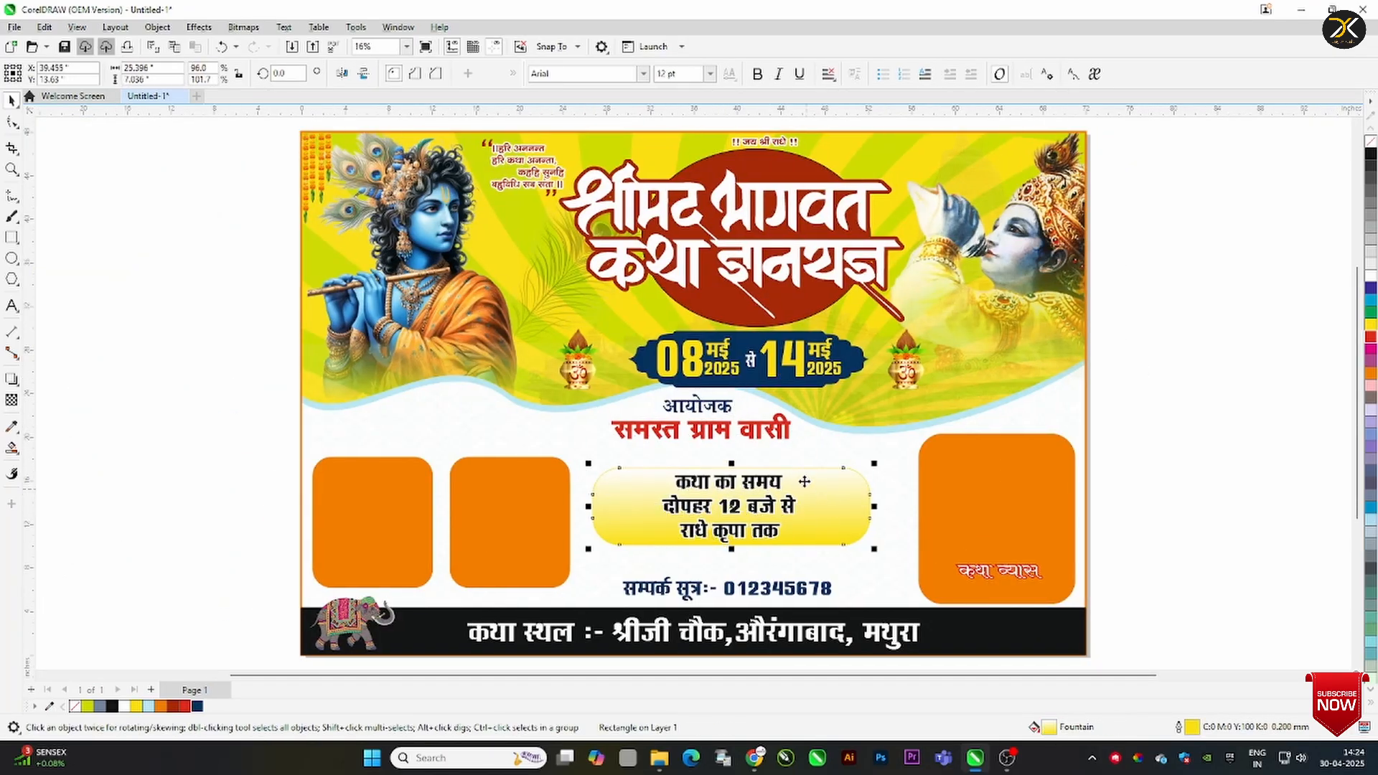
{"action": "scroll", "coordinate": [476, 626], "scroll_direction": "up", "scroll_amount": 3}
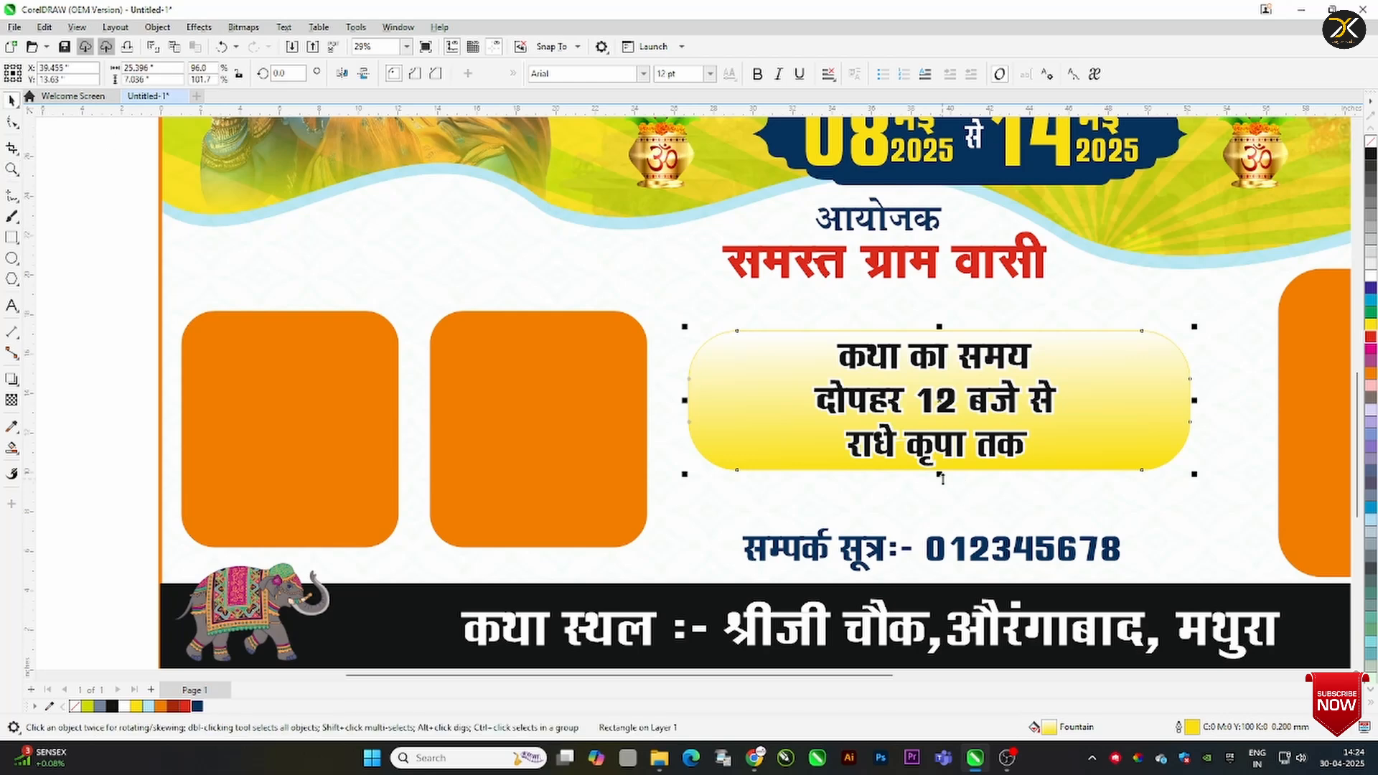
{"action": "left_click", "coordinate": [1004, 369]}
{"action": "left_click_drag", "start_coordinate": [1005, 369], "coordinate": [939, 358]}
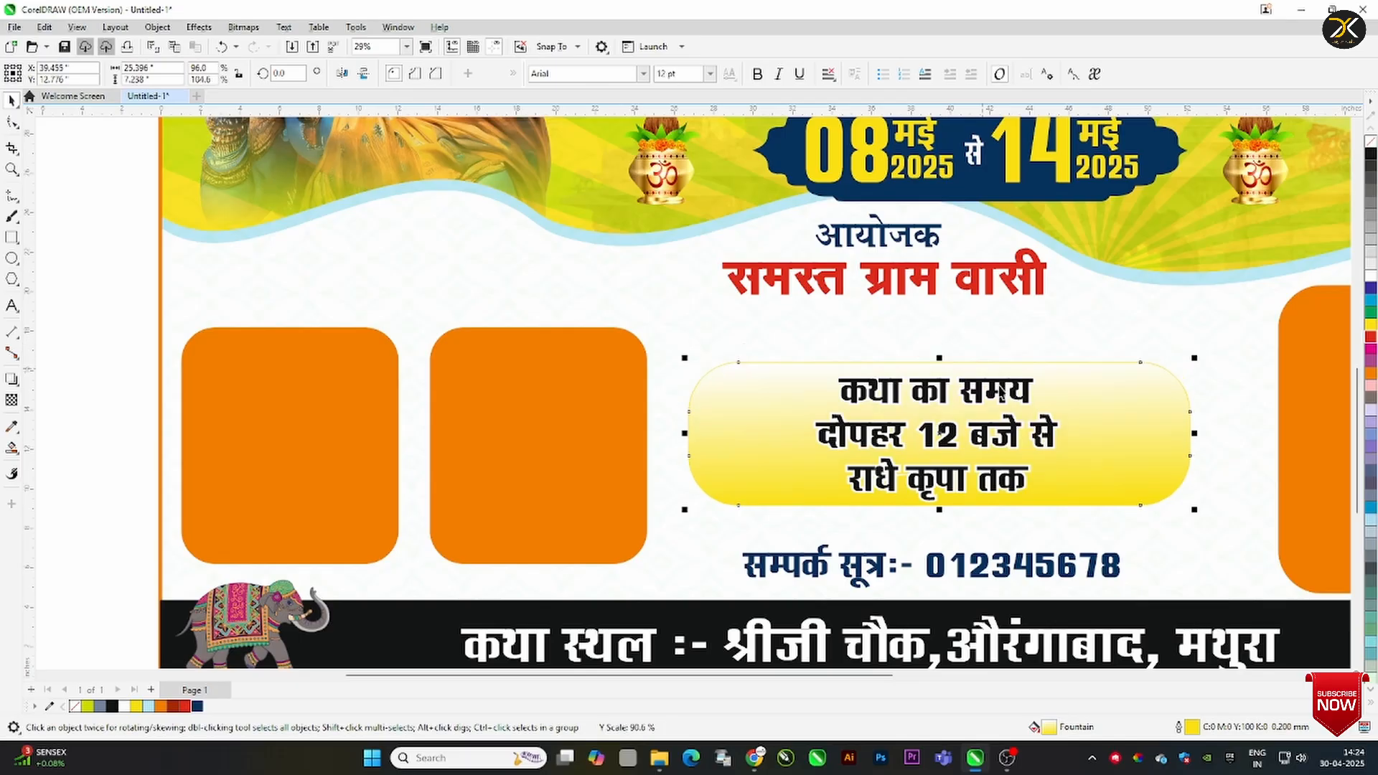
{"action": "left_click_drag", "start_coordinate": [994, 393], "coordinate": [1003, 392]}
{"action": "left_click", "coordinate": [1120, 425], "text": "shift"}
{"action": "left_click_drag", "start_coordinate": [1117, 425], "coordinate": [1137, 424]}
Draw a thin vertical bar about 0.18 by 5.2 inches with rounded ends beside the left end of the timing panel
{"action": "left_click", "coordinate": [11, 237]}
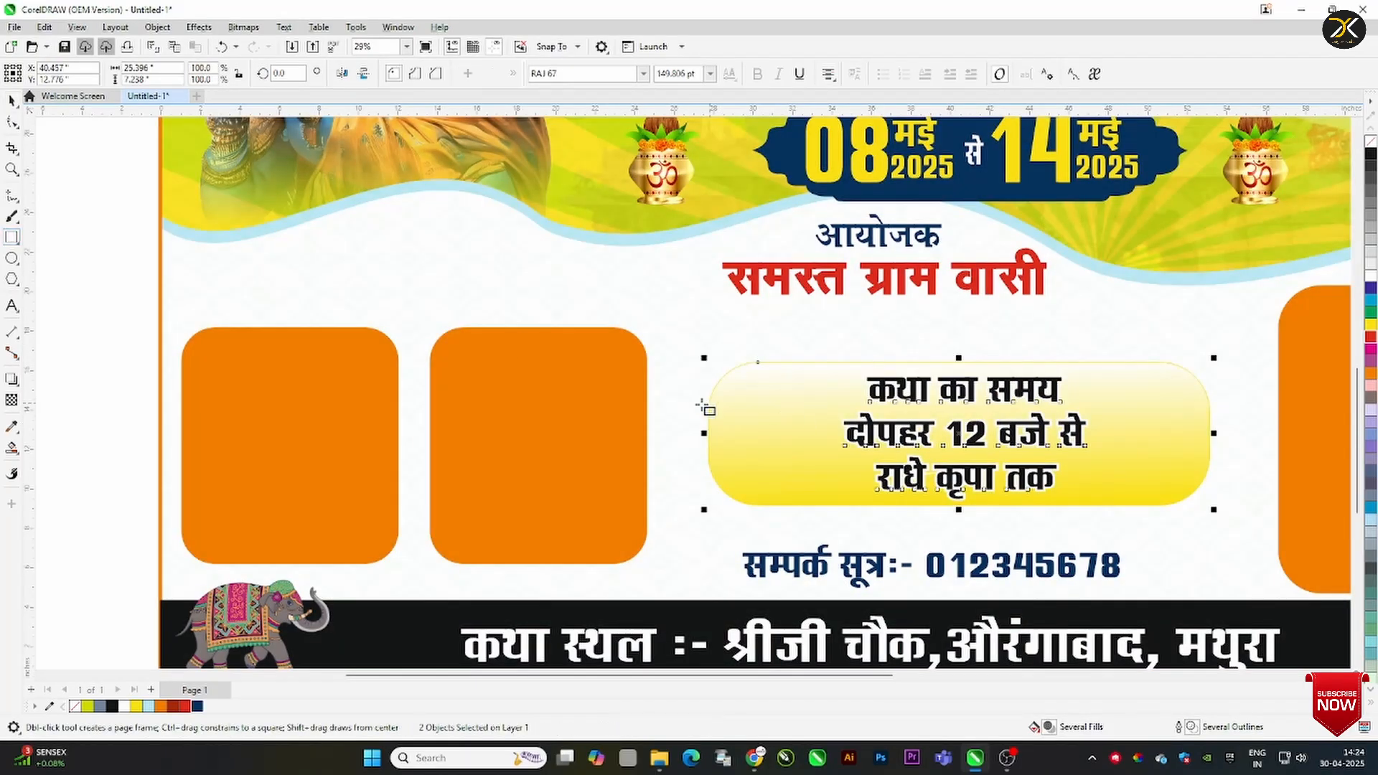
{"action": "left_click_drag", "start_coordinate": [686, 389], "coordinate": [694, 499]}
{"action": "key", "text": "F10"}
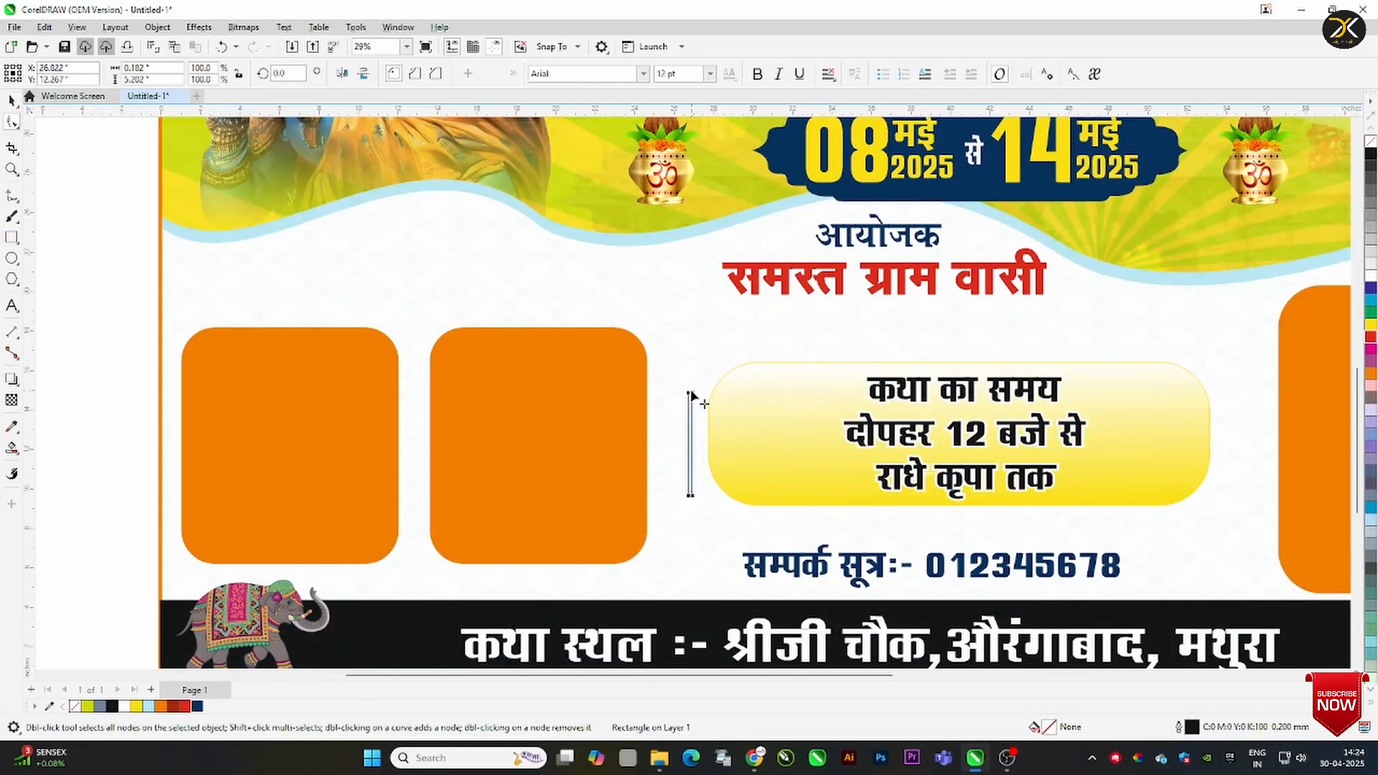
{"action": "left_click", "coordinate": [10, 102]}
{"action": "left_click_drag", "start_coordinate": [691, 445], "coordinate": [701, 438]}
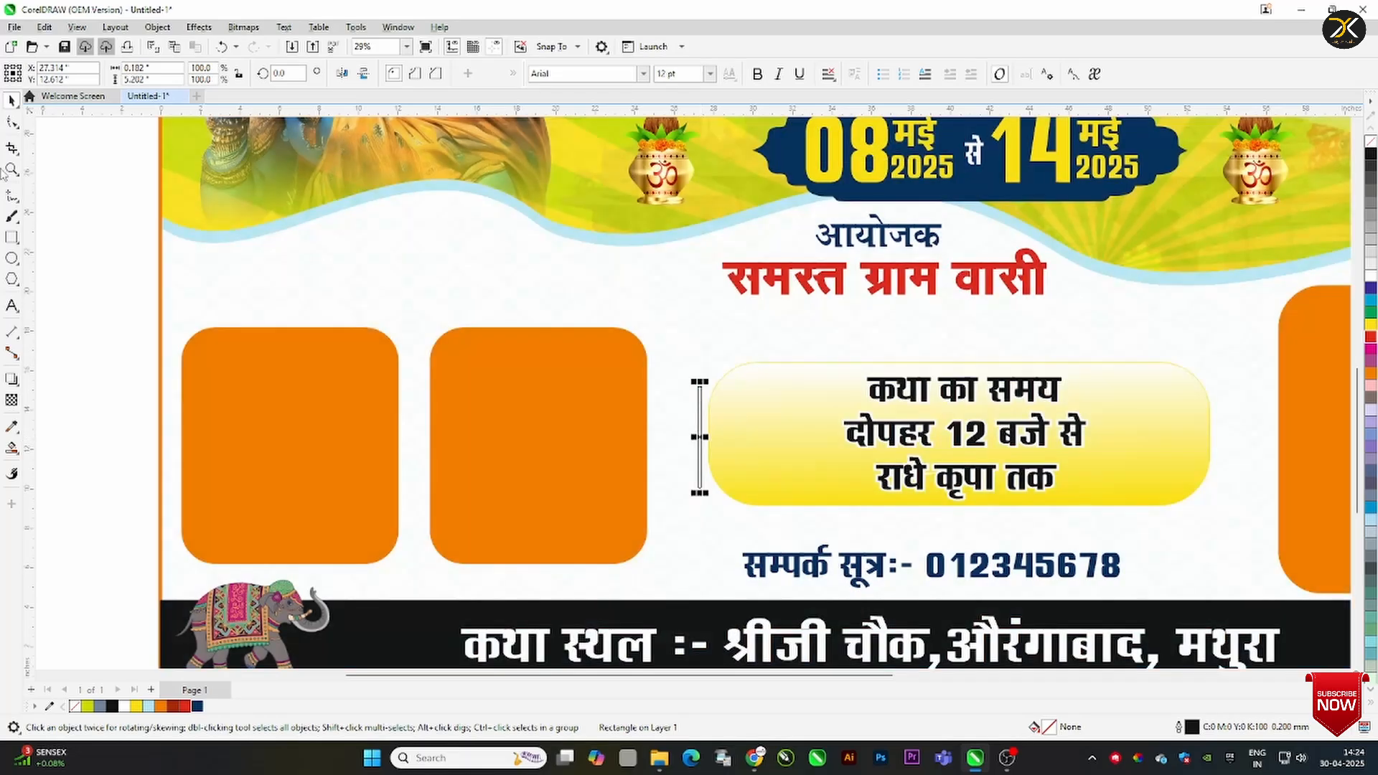
Copy the timing panel's gradient fill and outline onto the thin bar, and nudge the panel with its text slightly right
{"action": "key", "text": "z"}
{"action": "left_click_drag", "start_coordinate": [653, 352], "coordinate": [969, 593]}
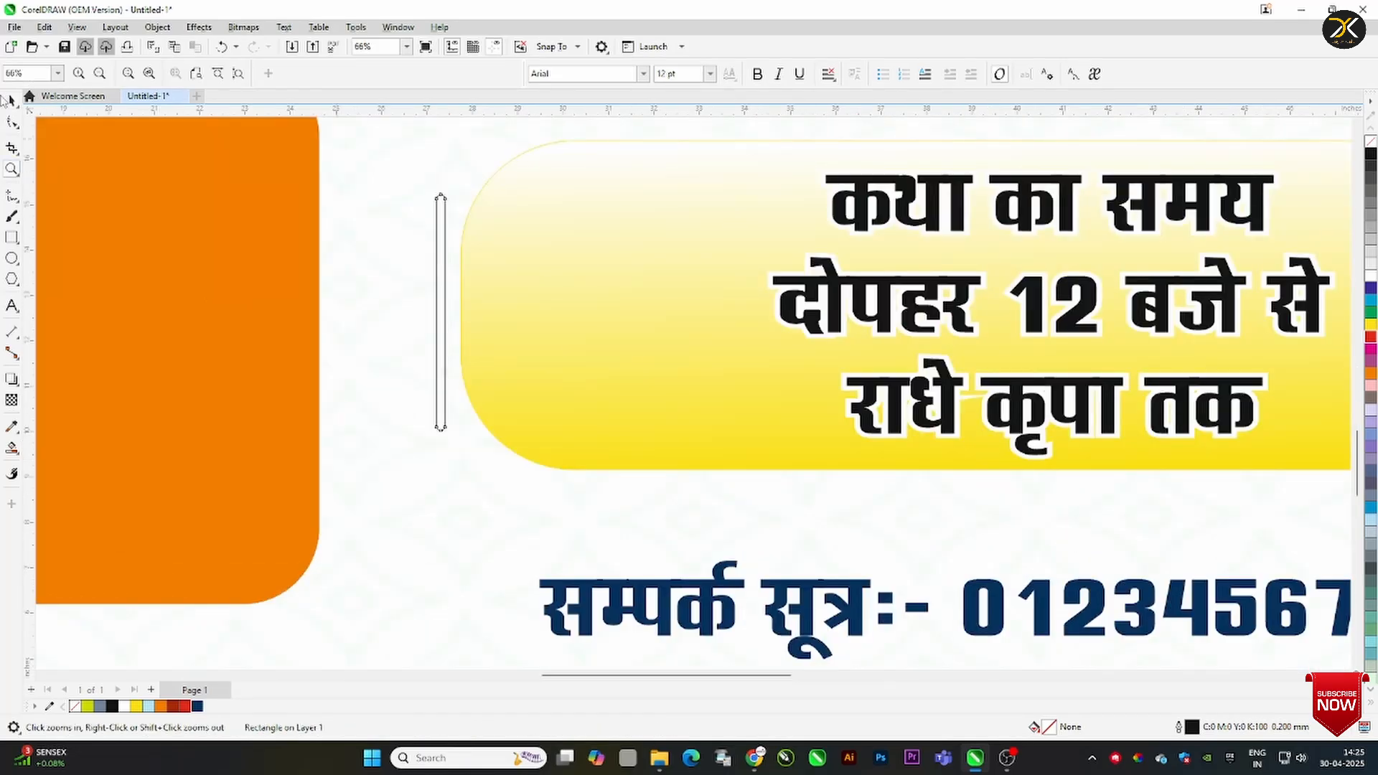
{"action": "left_click", "coordinate": [10, 102]}
{"action": "left_click_drag", "start_coordinate": [553, 271], "coordinate": [445, 276]}
{"action": "left_click", "coordinate": [530, 355]}
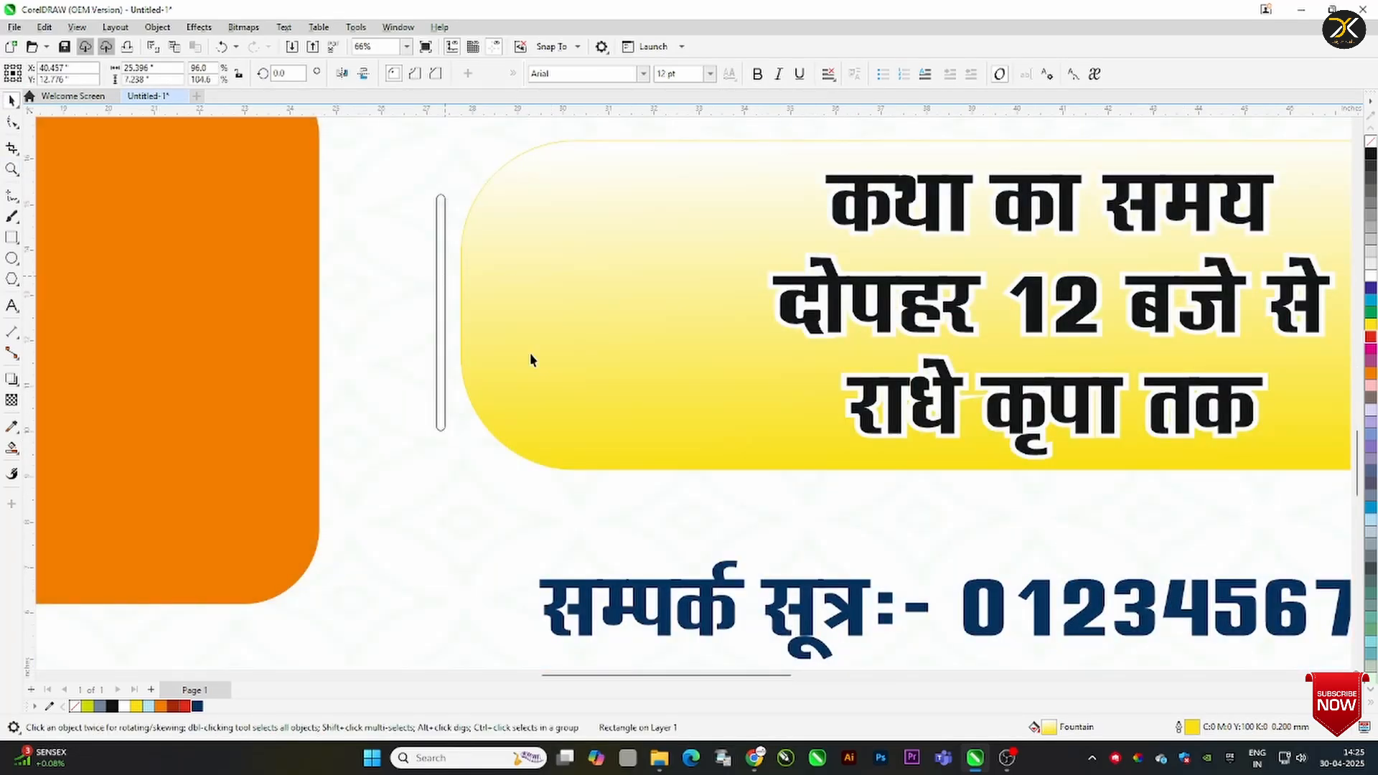
{"action": "left_click", "coordinate": [947, 327], "text": "shift"}
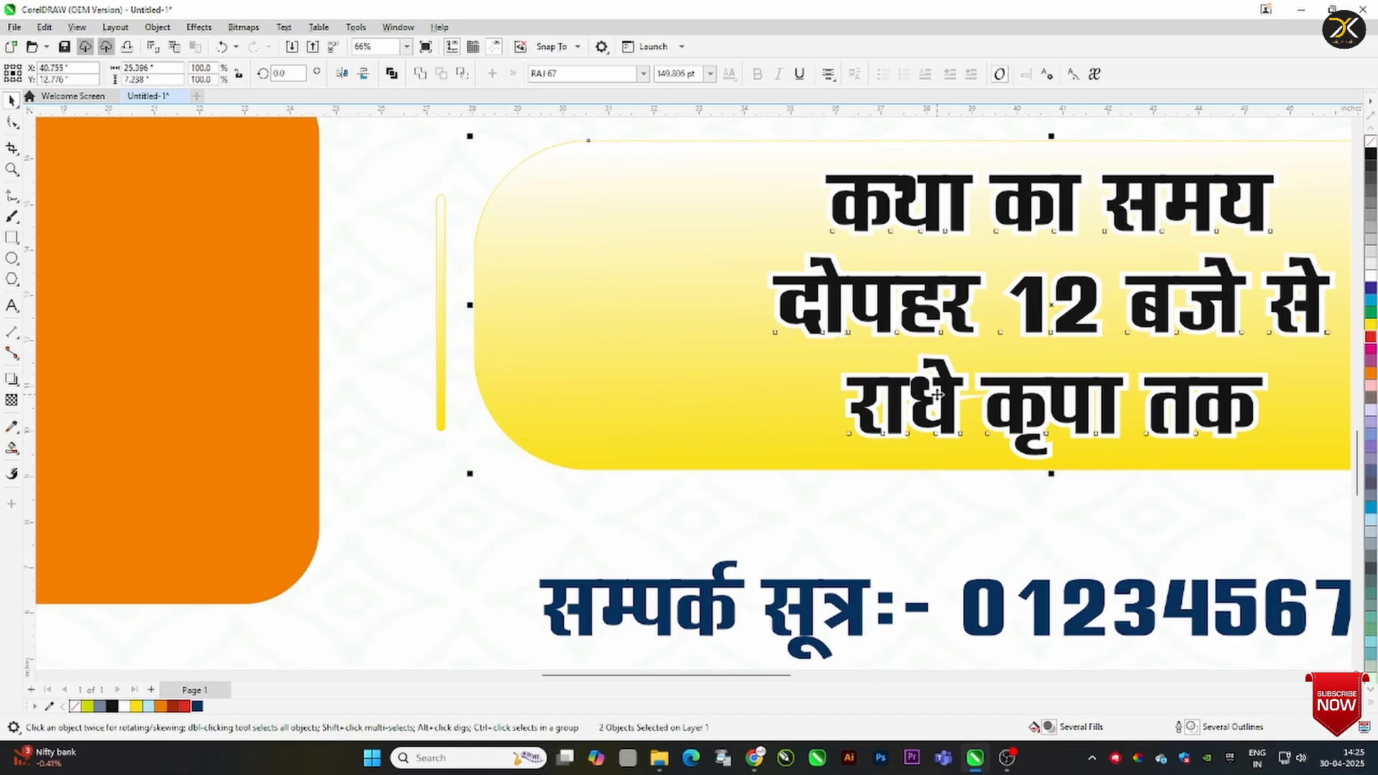
Try moving the timing text left within its panel, and review its outline settings
{"action": "left_click", "coordinate": [941, 329], "text": "shift"}
{"action": "left_click_drag", "start_coordinate": [920, 400], "coordinate": [843, 399]}
{"action": "key", "text": "ctrl+z"}
{"action": "key", "text": "F12"}
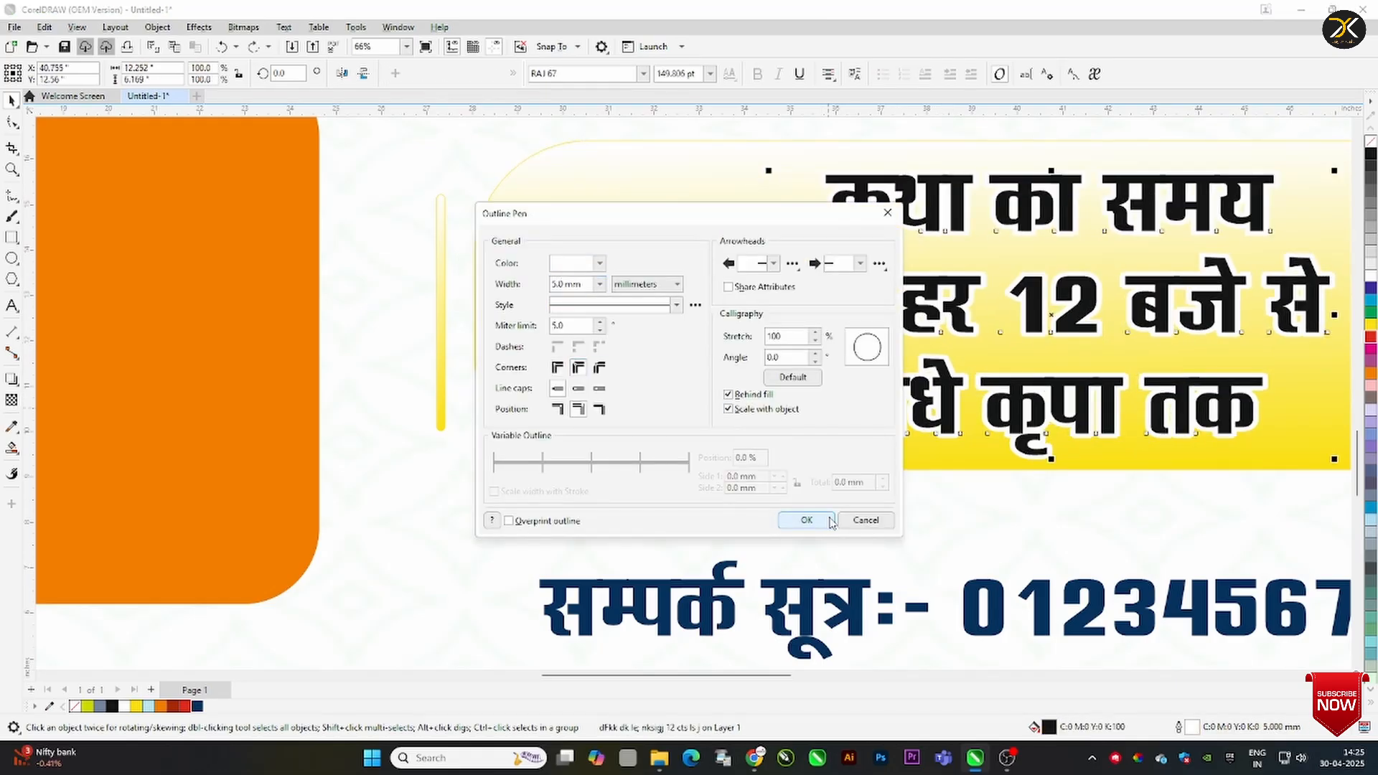
{"action": "left_click", "coordinate": [830, 520]}
Add two progressively shorter copies of the yellow bar on its outer side to make a three-bar accent
{"action": "left_click", "coordinate": [442, 212]}
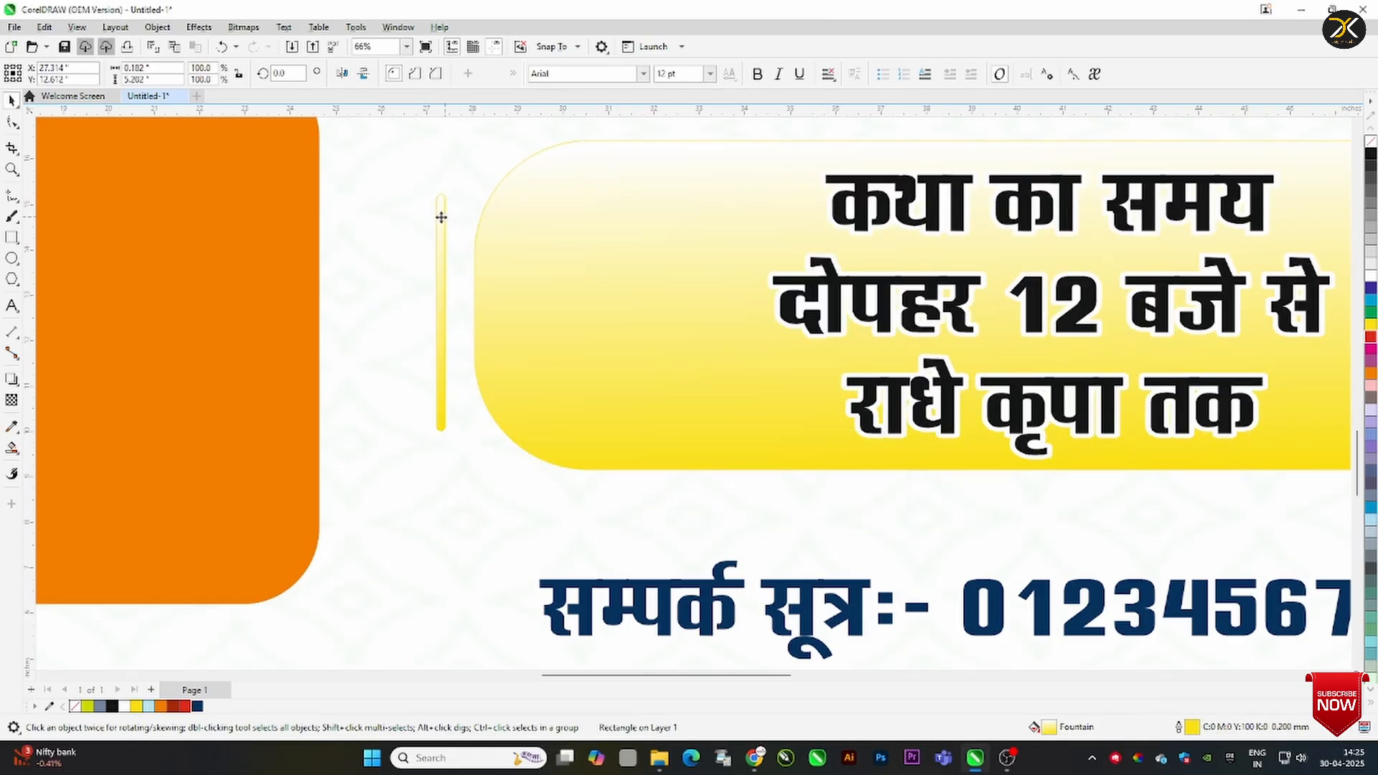
{"action": "left_click_drag", "start_coordinate": [440, 222], "coordinate": [438, 239]}
{"action": "left_click_drag", "start_coordinate": [417, 289], "coordinate": [406, 292]}
{"action": "scroll", "coordinate": [431, 263], "scroll_direction": "down", "scroll_amount": 5}
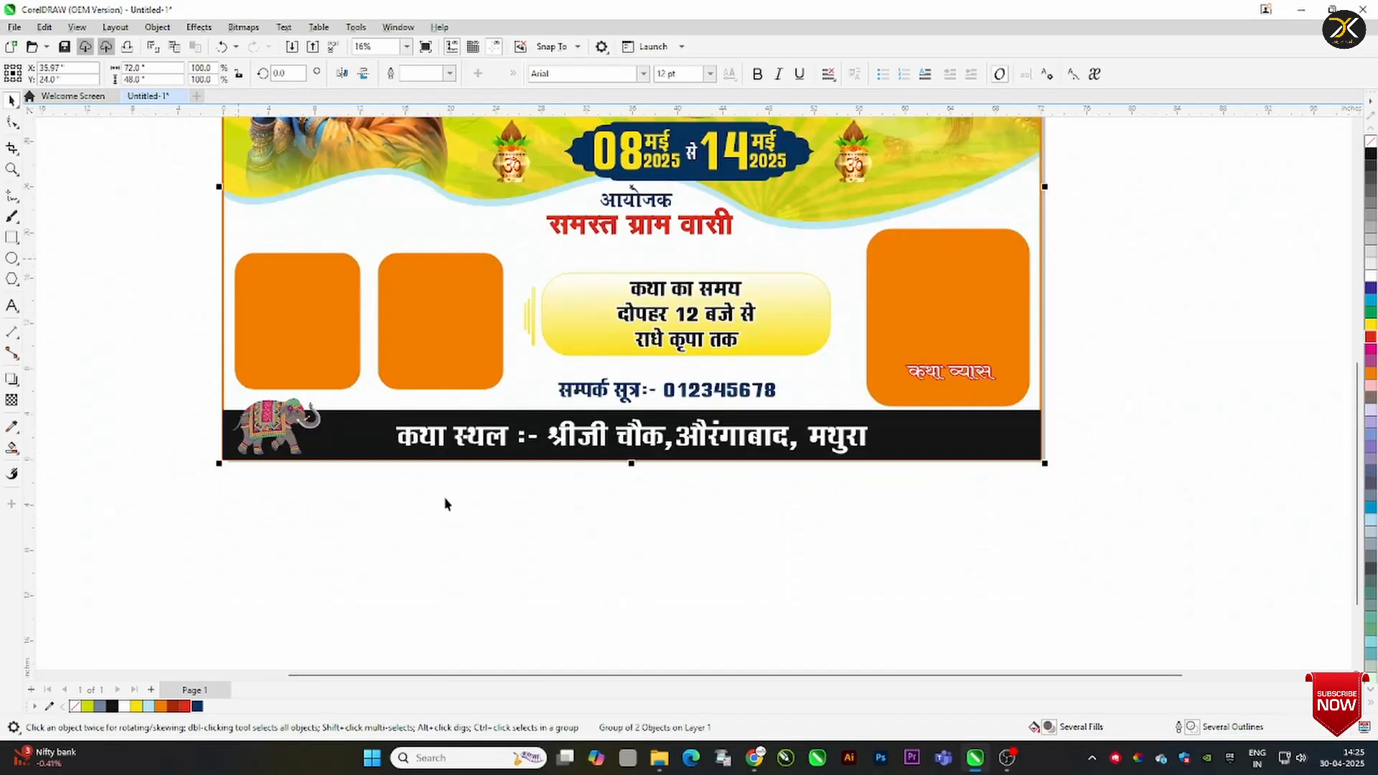
Fill the कथा स्थल venue line in the black footer with yellow
{"action": "left_click", "coordinate": [578, 430]}
{"action": "left_click", "coordinate": [136, 706]}
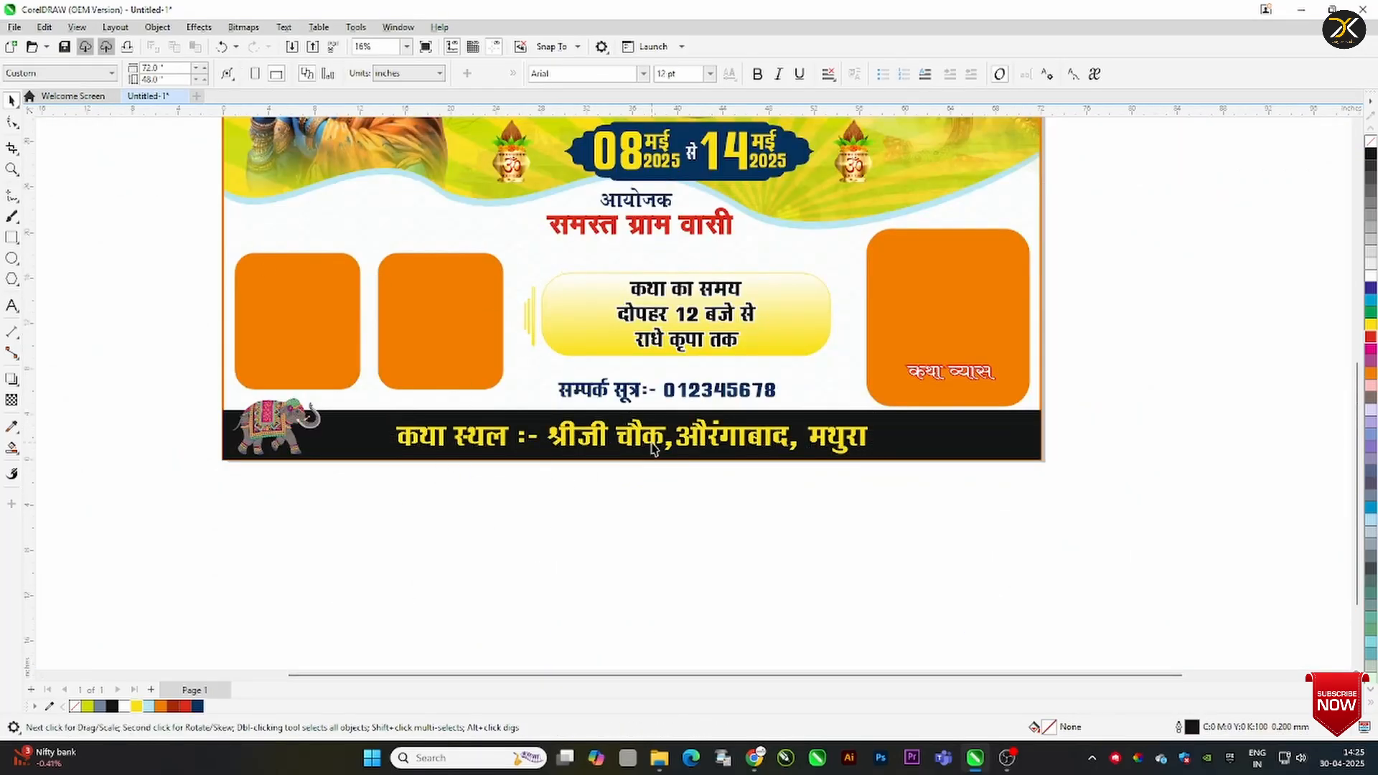
Place mirrored copies of the three-bar accent at the timing panel's right end and of the elephant at the footer's right end
{"action": "left_click_drag", "start_coordinate": [476, 556], "coordinate": [552, 242]}
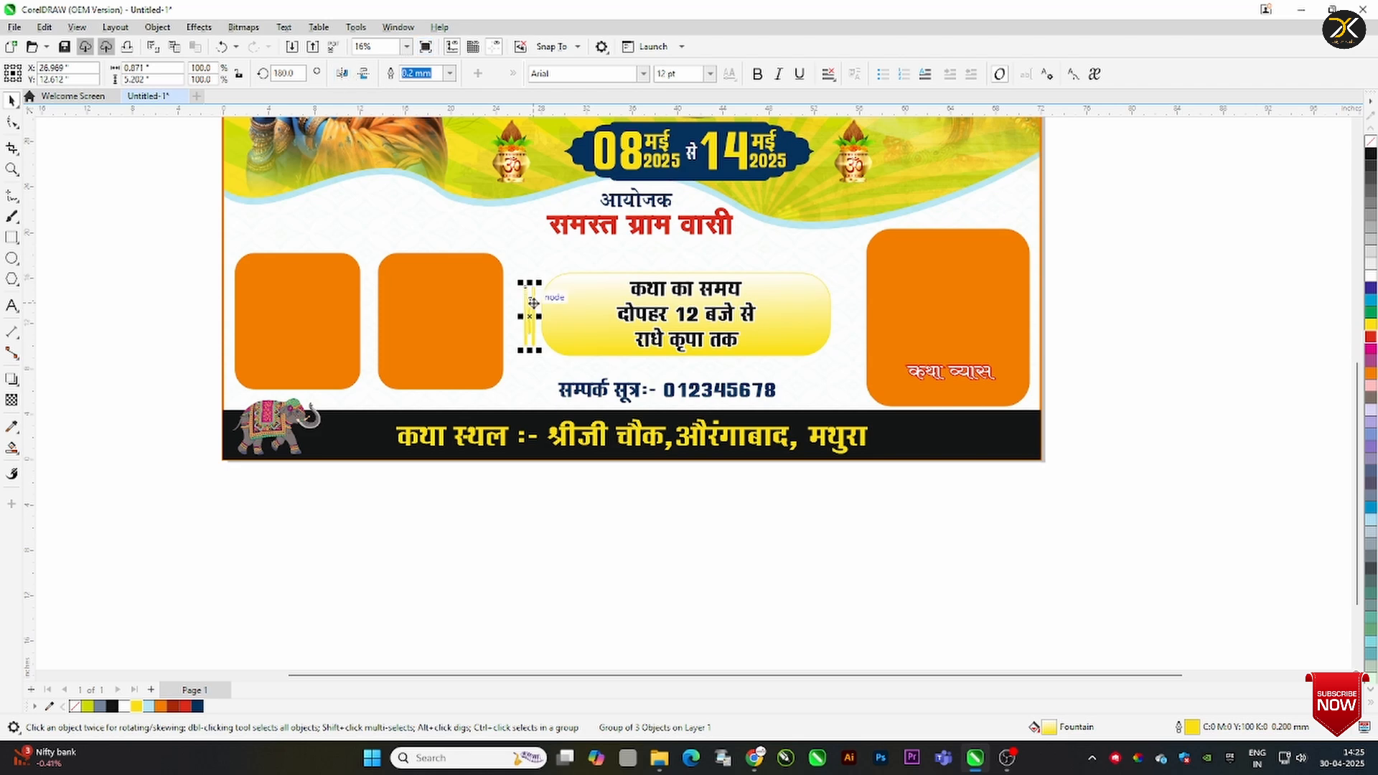
{"action": "left_click_drag", "start_coordinate": [533, 303], "coordinate": [846, 303]}
{"action": "left_click", "coordinate": [304, 431]}
{"action": "left_click_drag", "start_coordinate": [304, 430], "coordinate": [1020, 431]}
{"action": "right_click", "coordinate": [1020, 430]}
{"action": "left_click", "coordinate": [342, 74]}
Move the large orange frame up slightly together with its कथा व्यास label
{"action": "left_click_drag", "start_coordinate": [1135, 301], "coordinate": [866, 404]}
{"action": "left_click", "coordinate": [932, 314], "text": "shift"}
{"action": "left_click_drag", "start_coordinate": [931, 313], "coordinate": [937, 295]}
{"action": "left_click", "coordinate": [759, 394]}
{"action": "left_click", "coordinate": [1120, 287]}
{"action": "key", "text": "F4"}
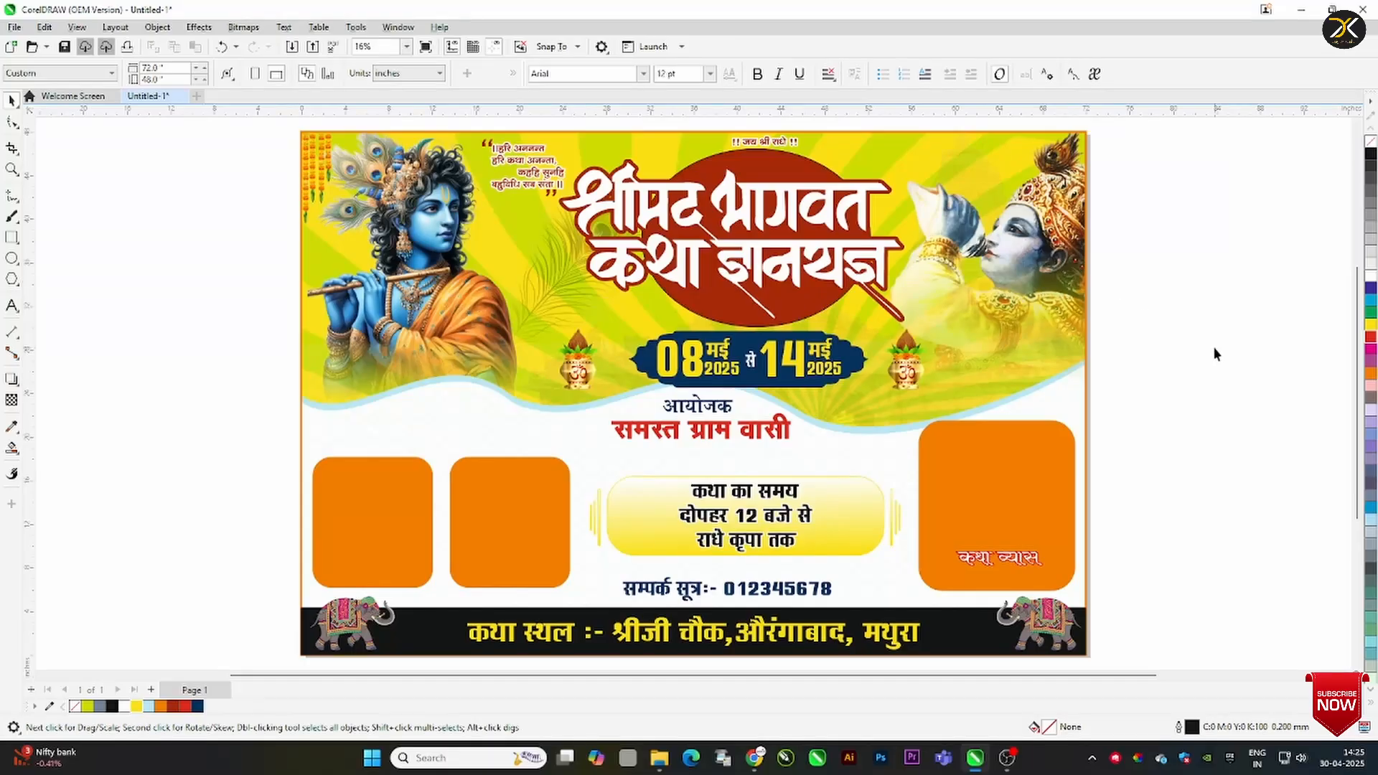